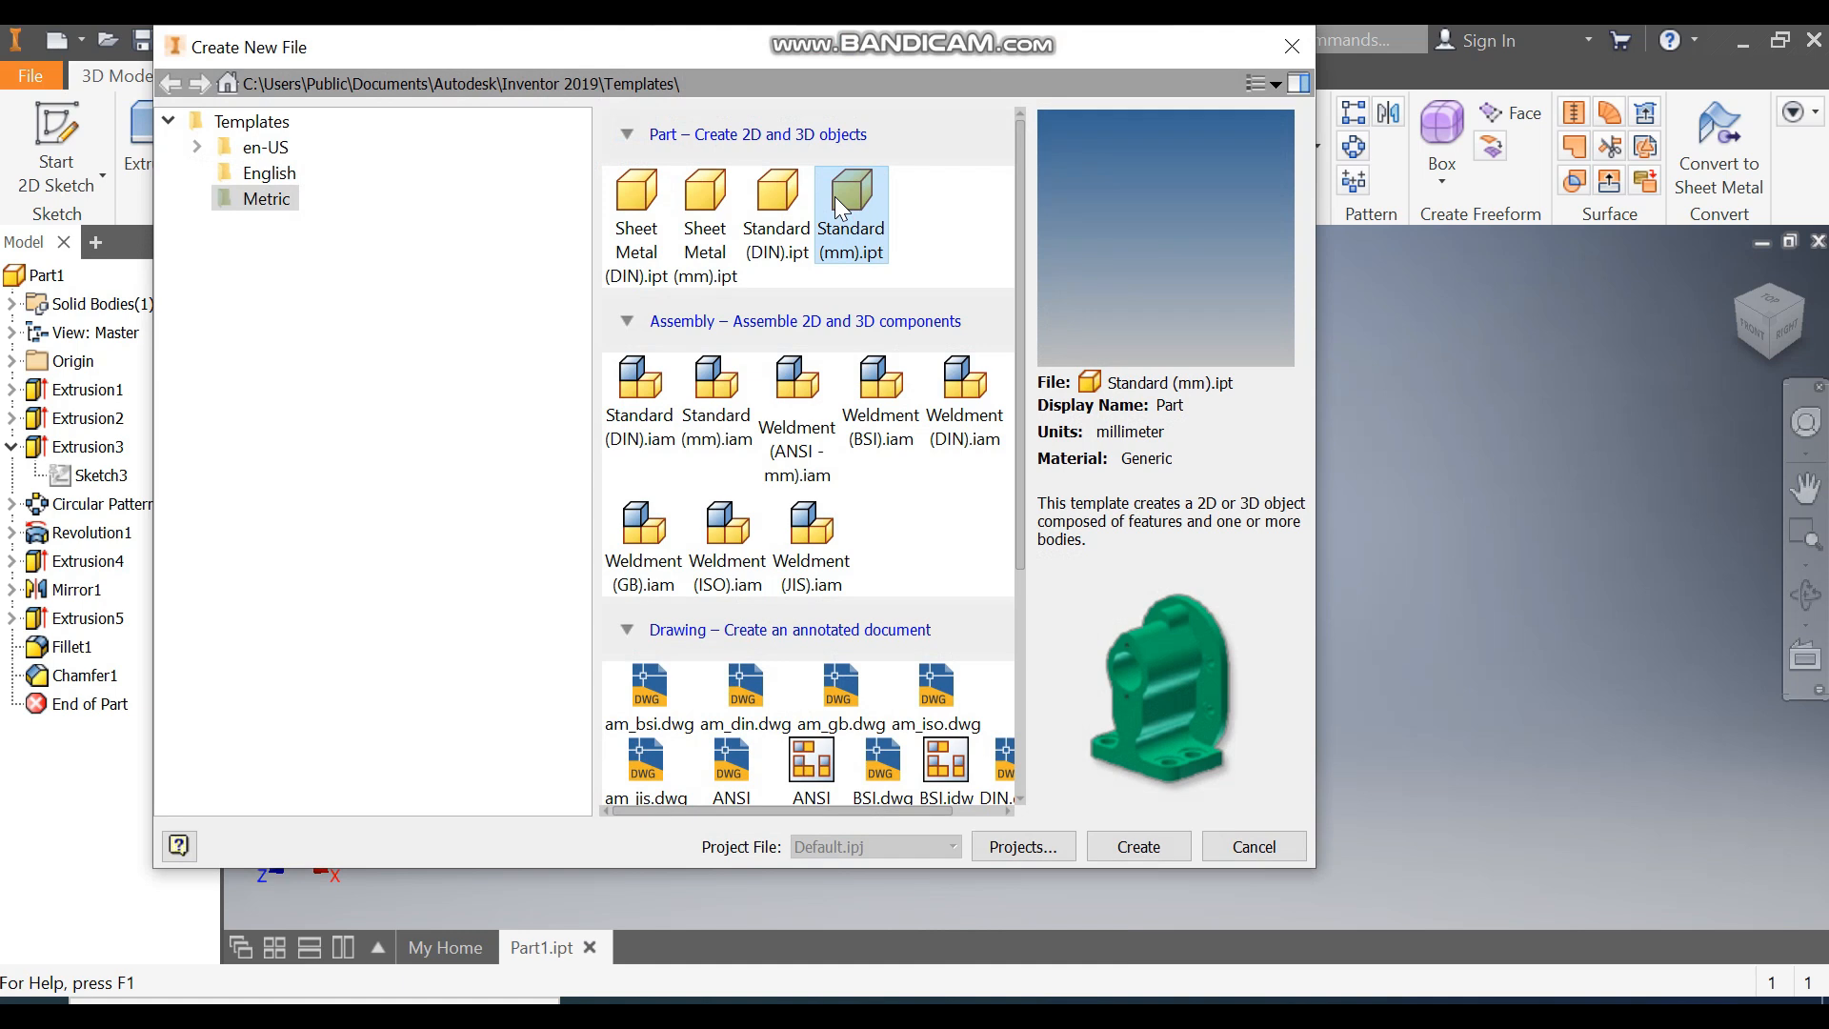
# Create a new part from the metric Standard (mm).ipt template and start a sketch on the XY plane.
pyautogui.click(1145, 851)
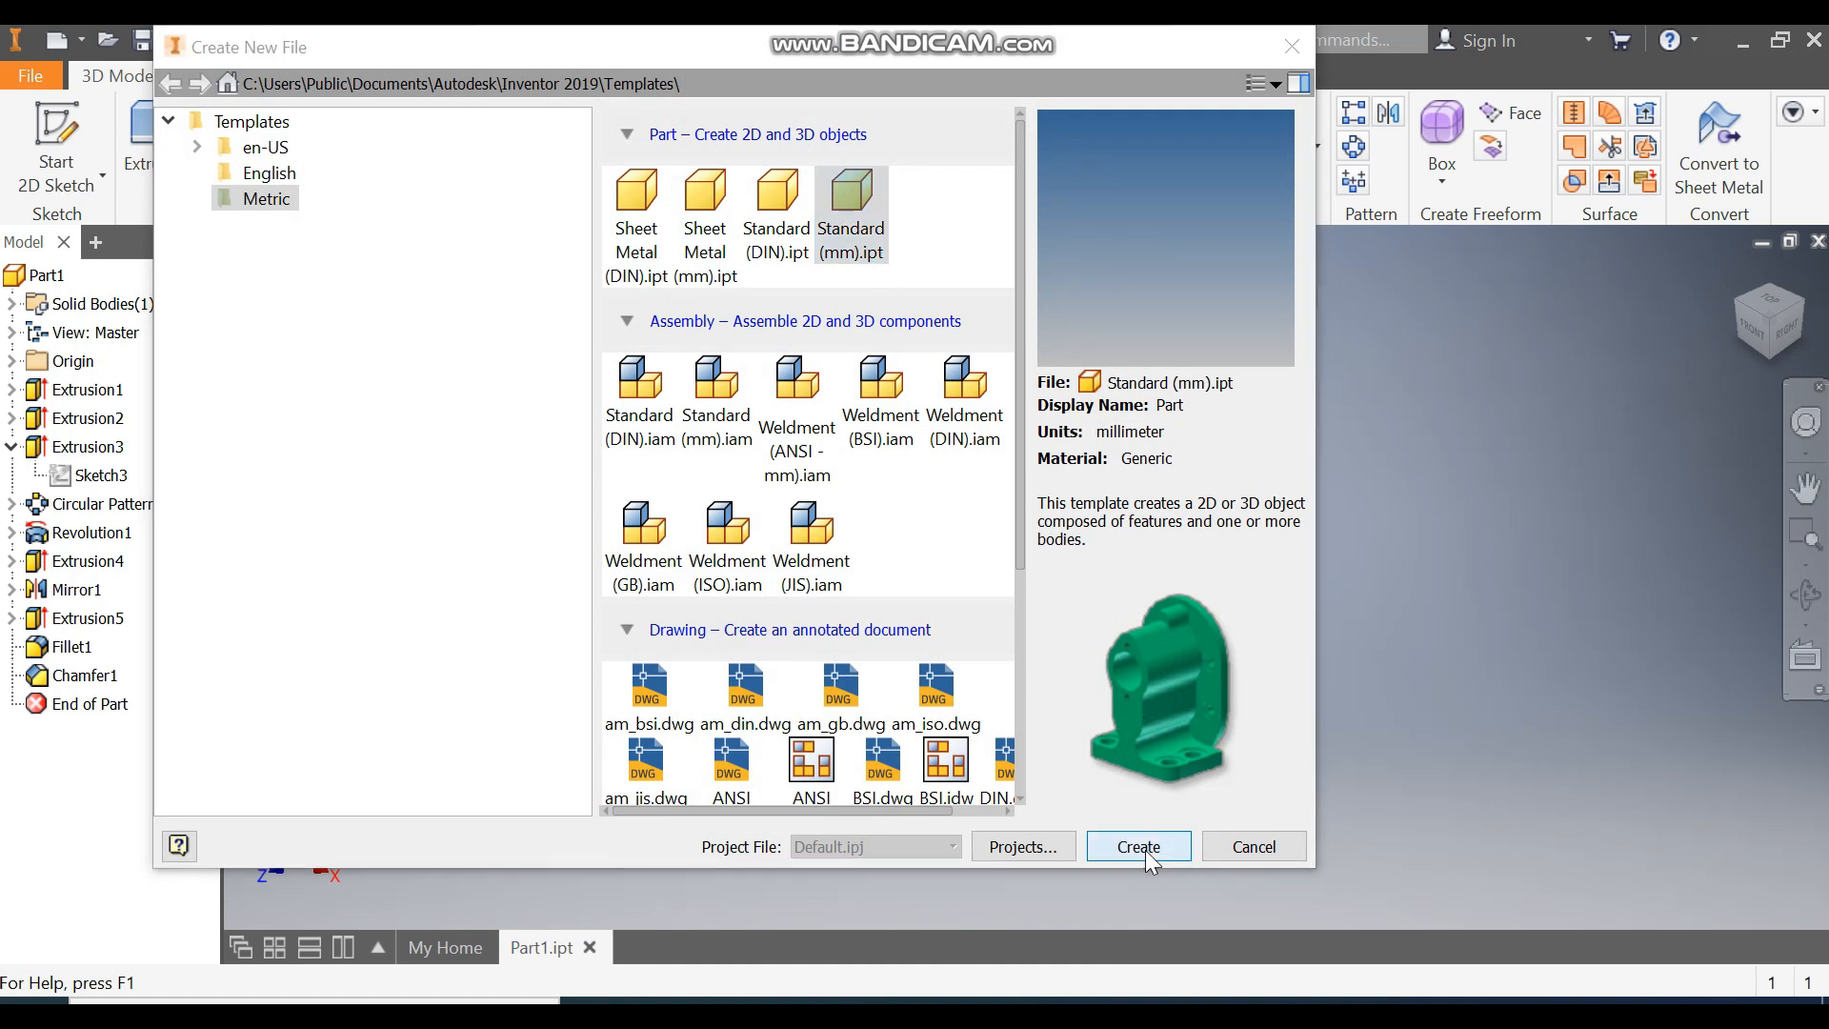
pyautogui.click(57, 133)
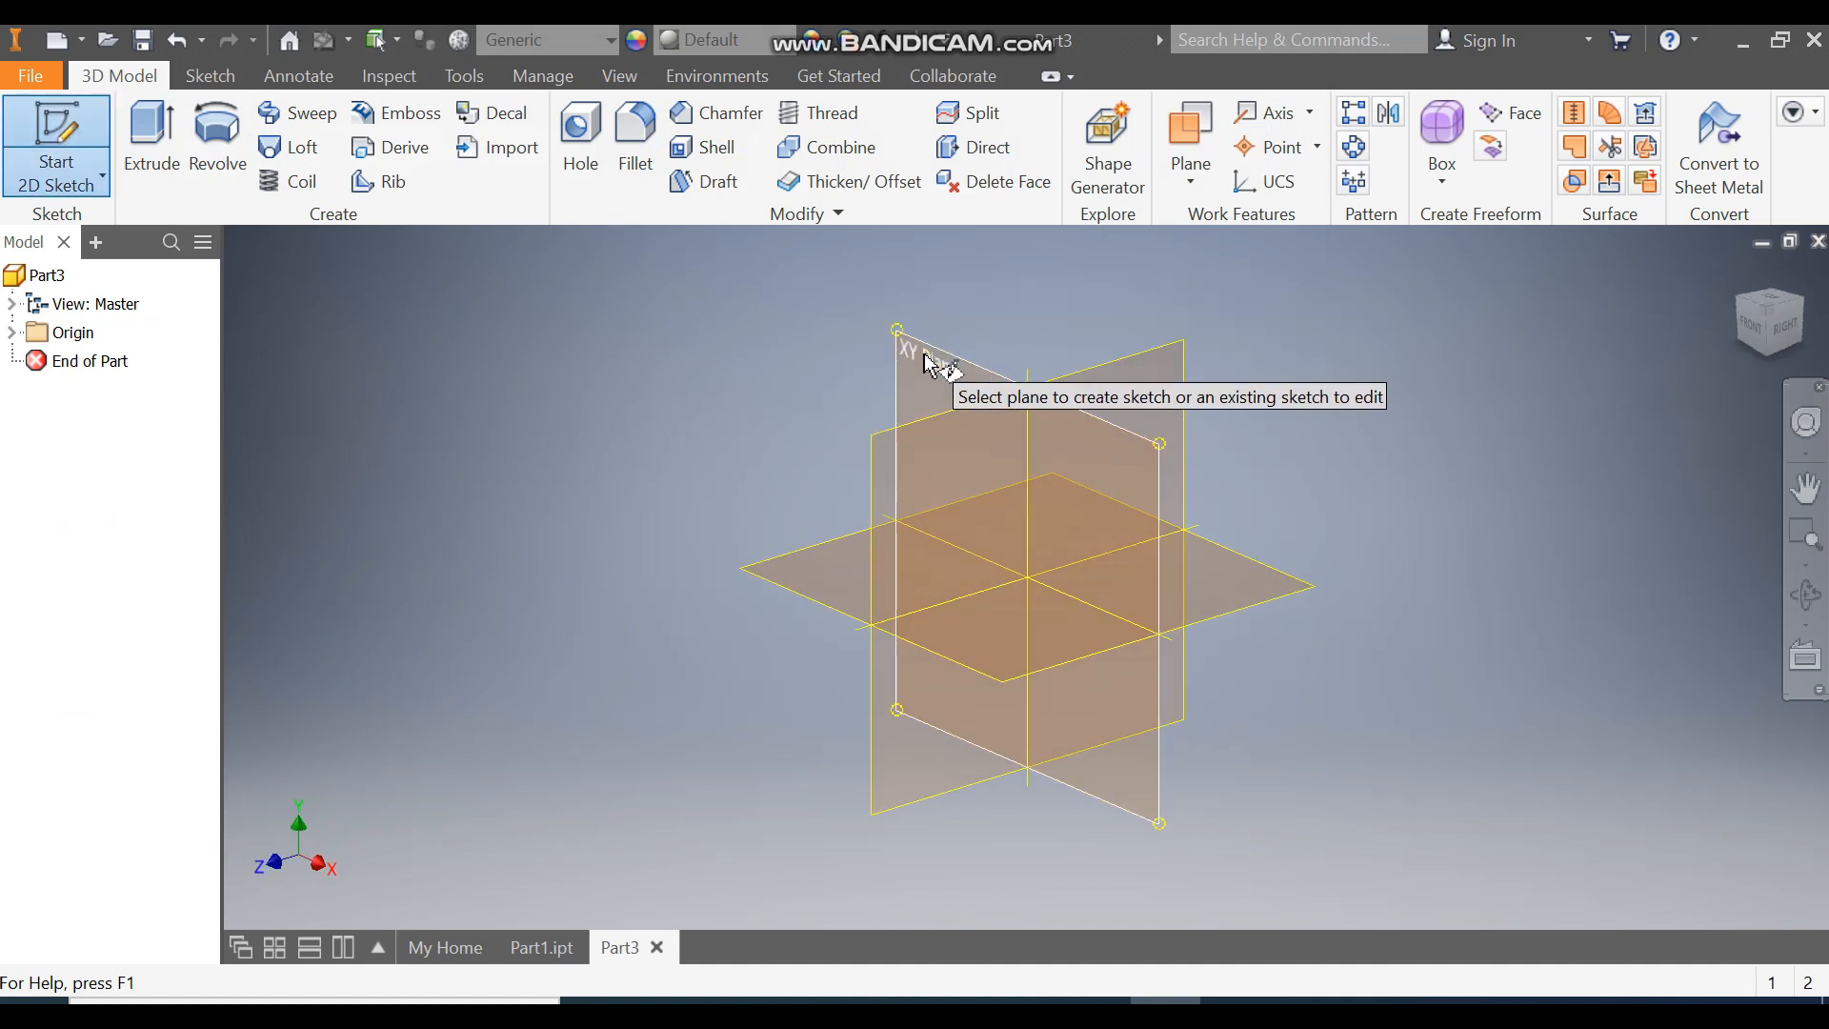
pyautogui.click(922, 351)
# Draw a 55 mm diameter circle centred on the origin and finish the sketch.
pyautogui.click(200, 122)
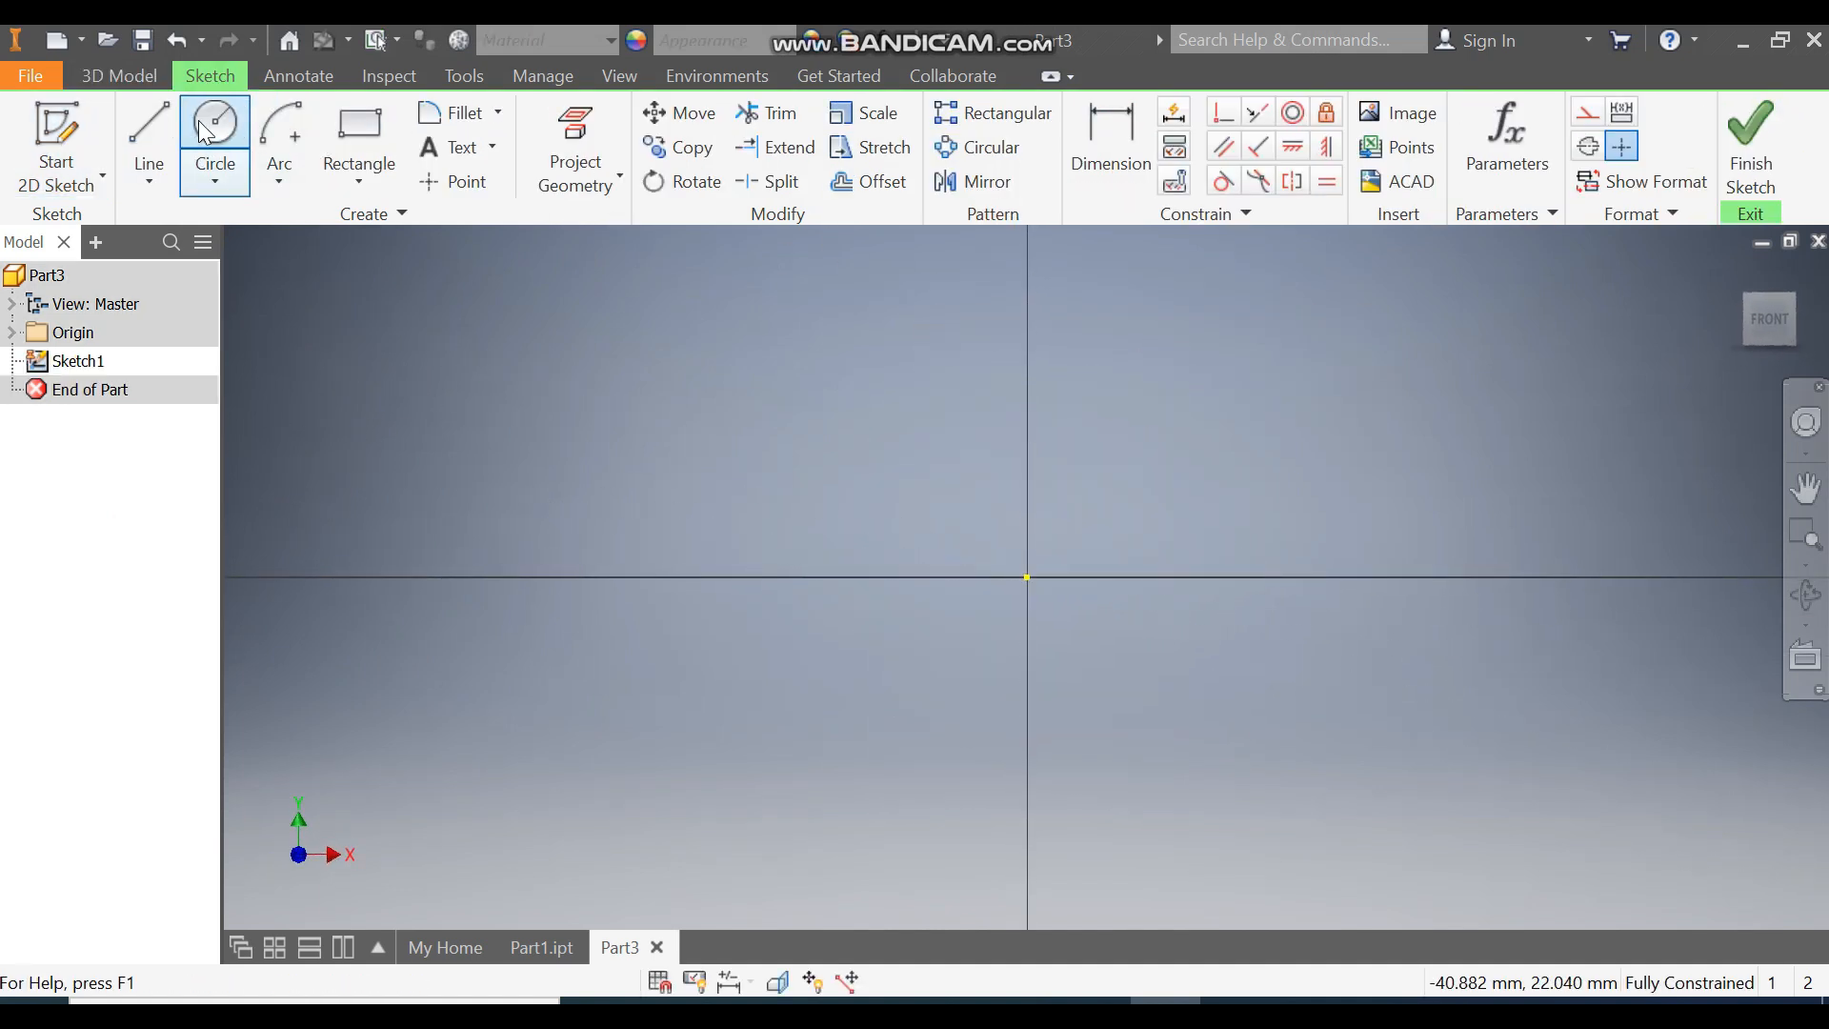
pyautogui.click(1027, 578)
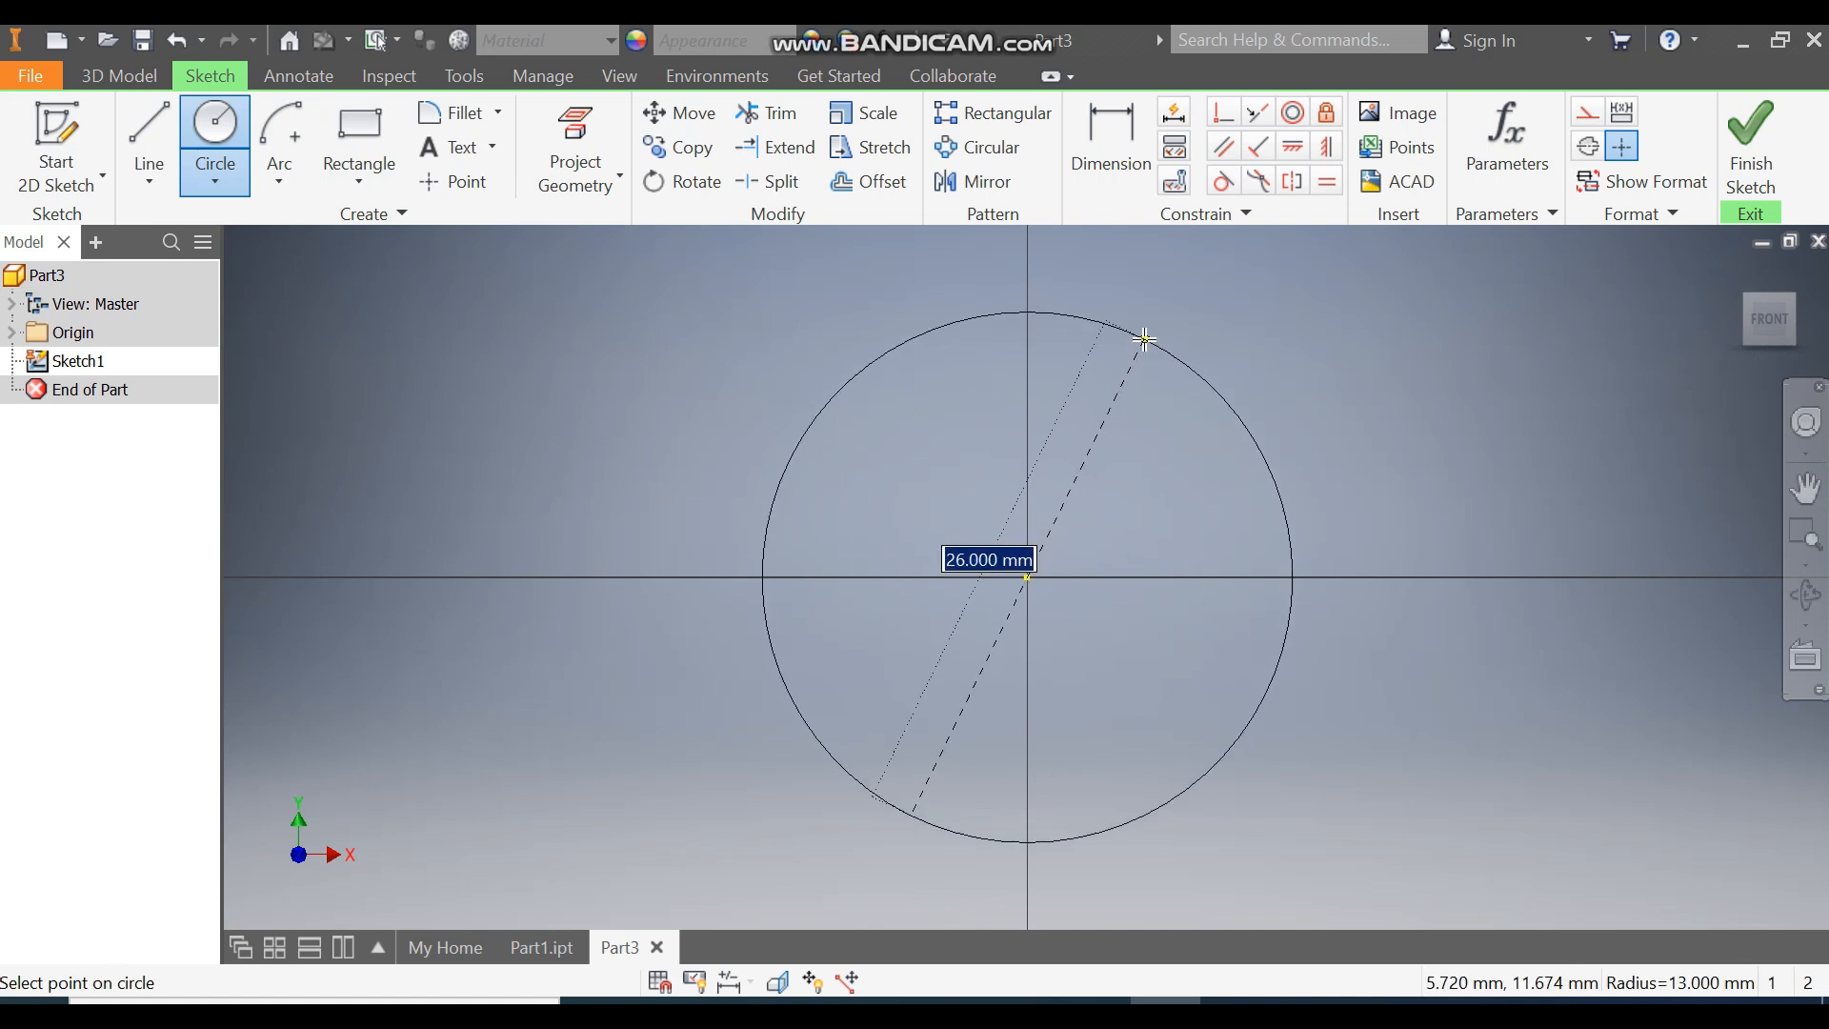
pyautogui.write('55')
pyautogui.press('Return')
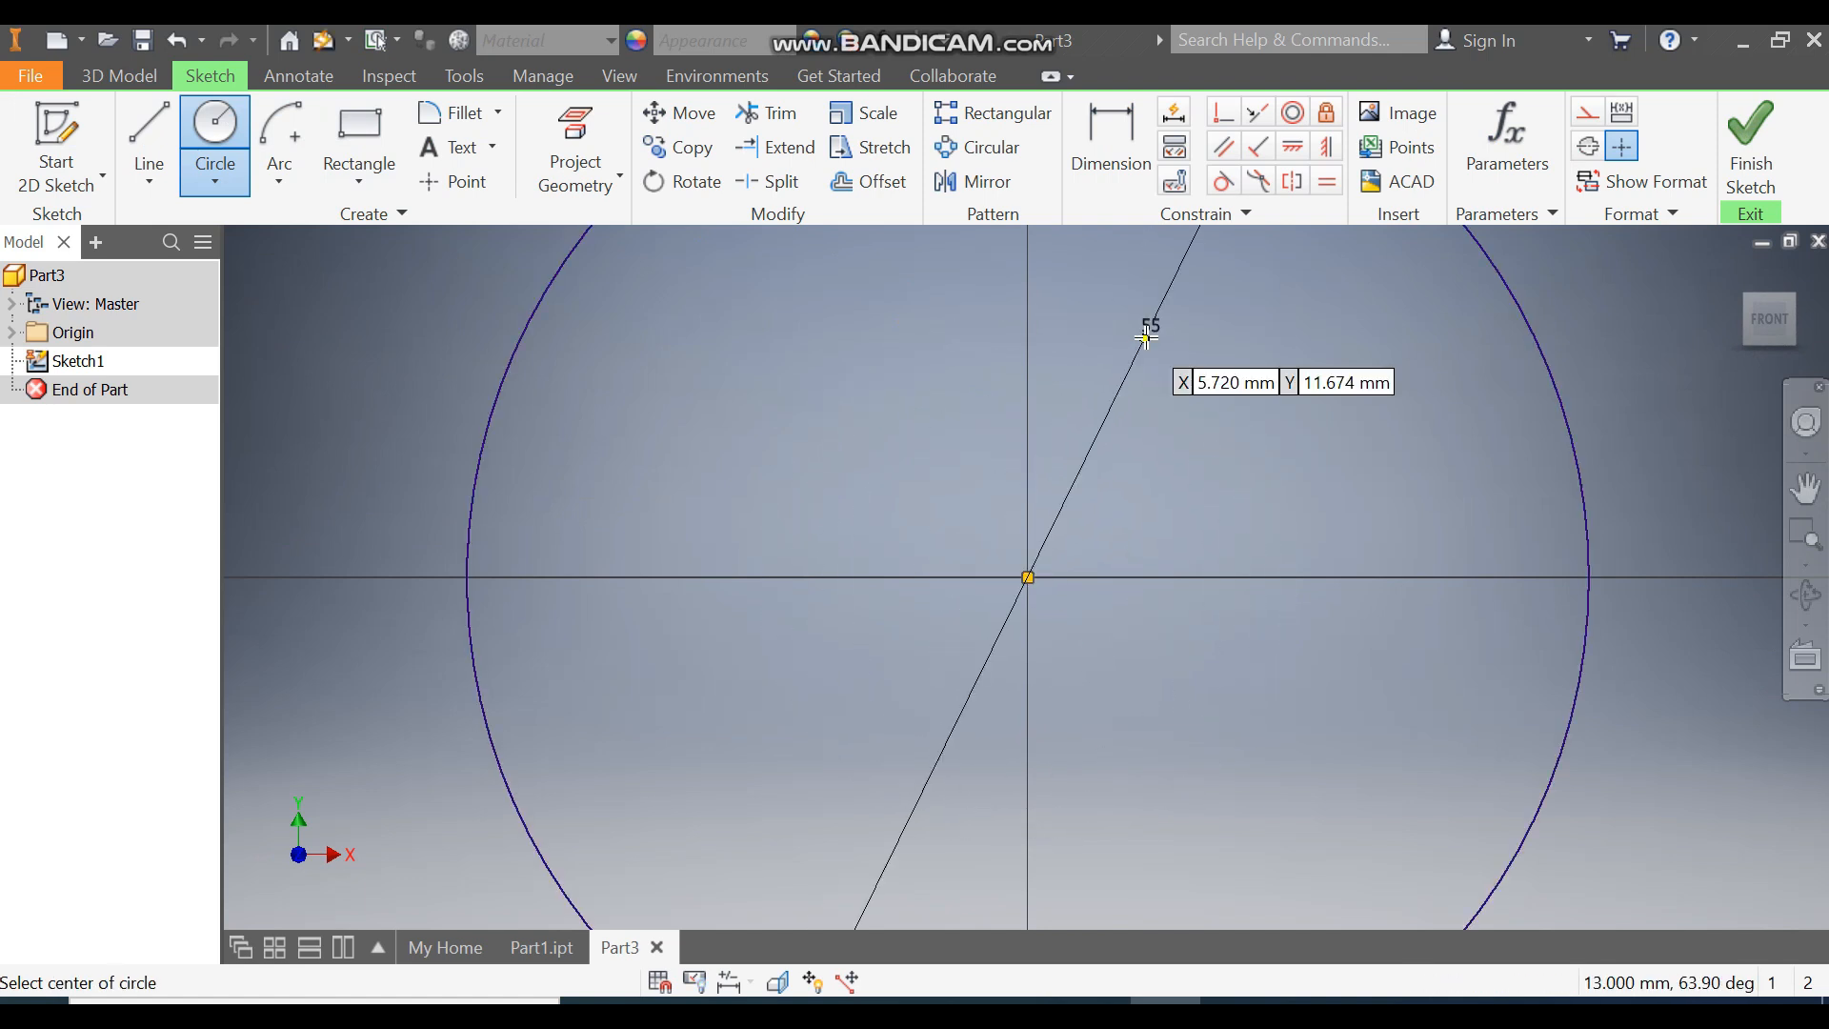
pyautogui.scroll(-3, 1132, 399)
pyautogui.click(1751, 143)
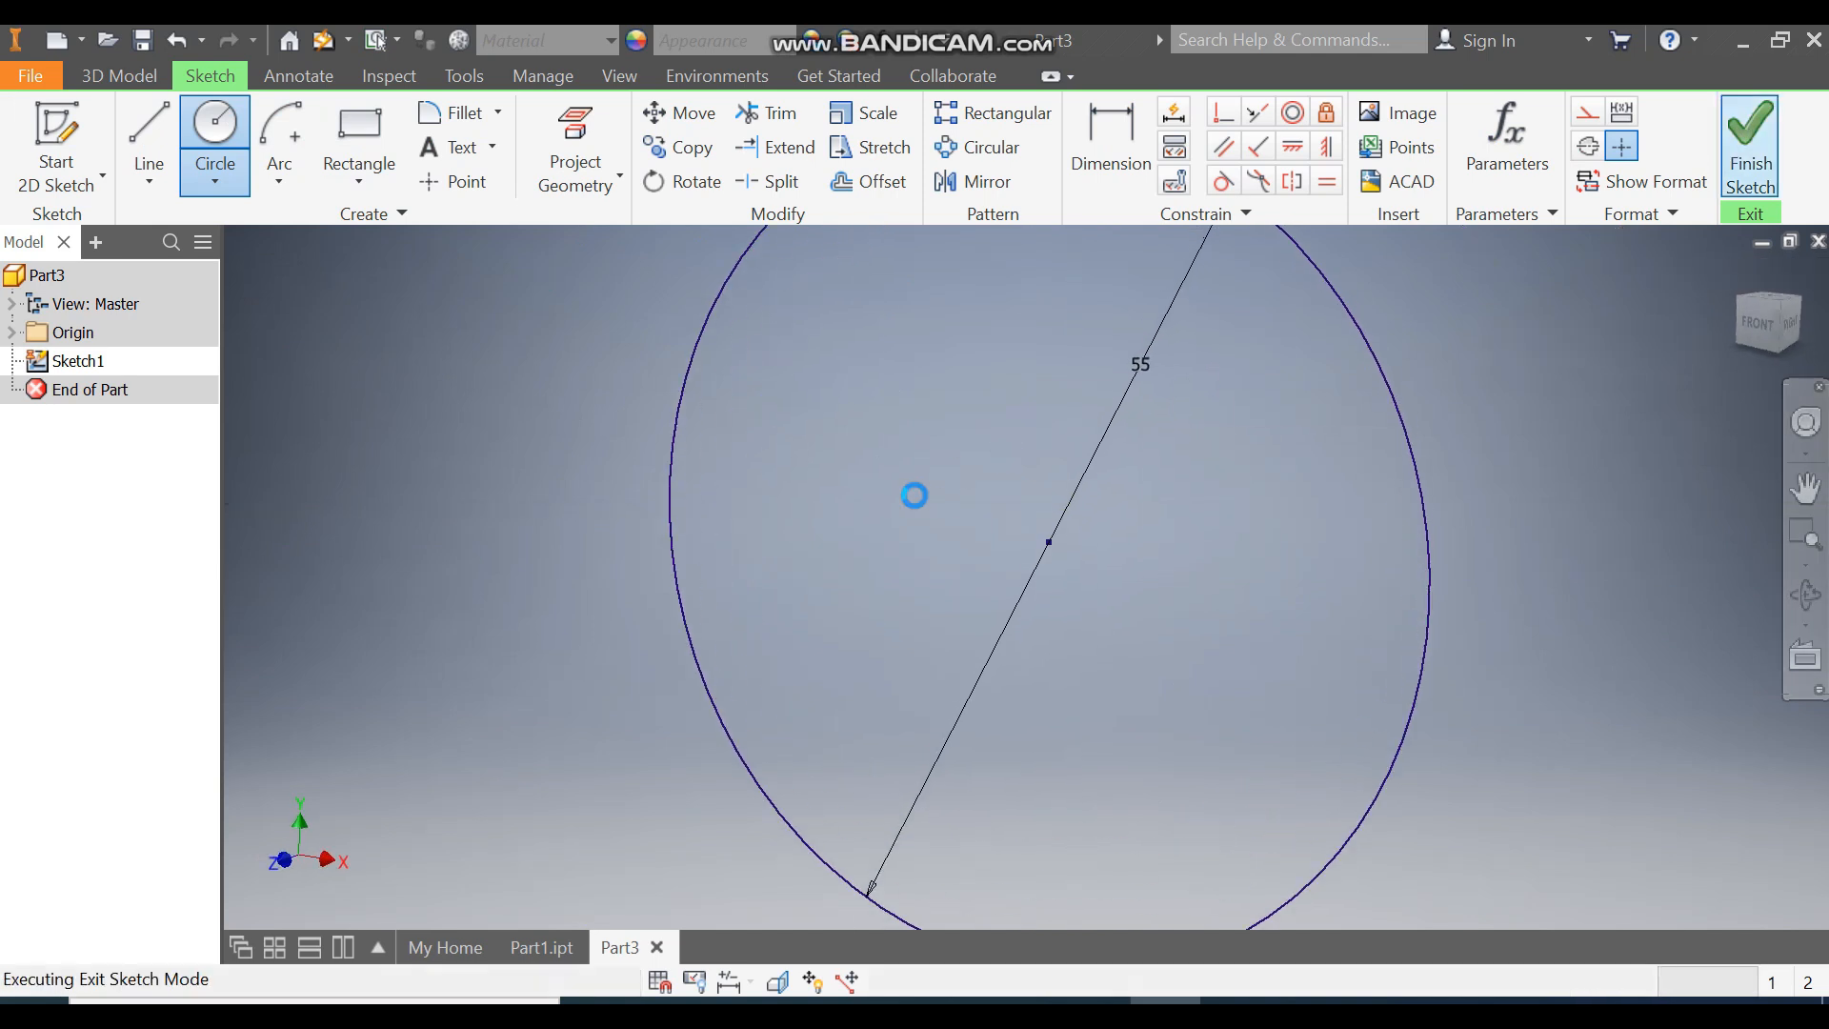
# Extrude the circle 30 mm symmetrically about the sketch plane.
pyautogui.click(141, 129)
pyautogui.write('30')
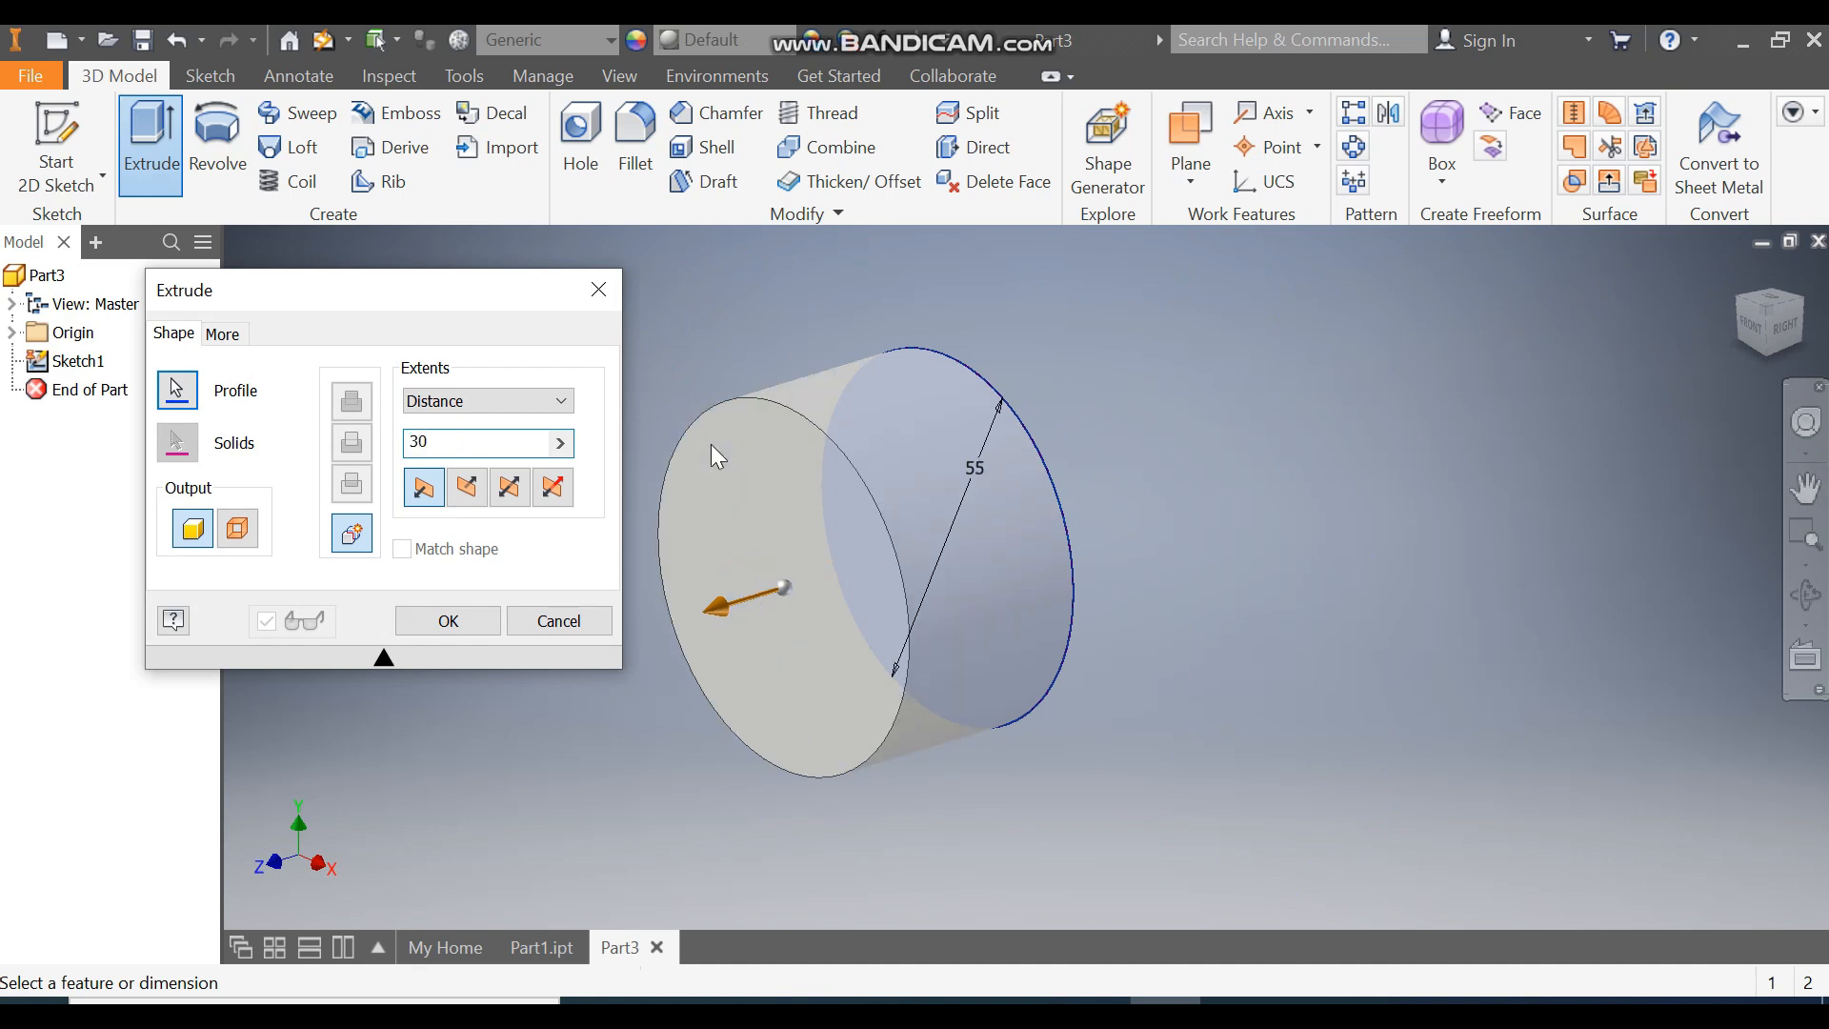
pyautogui.click(518, 491)
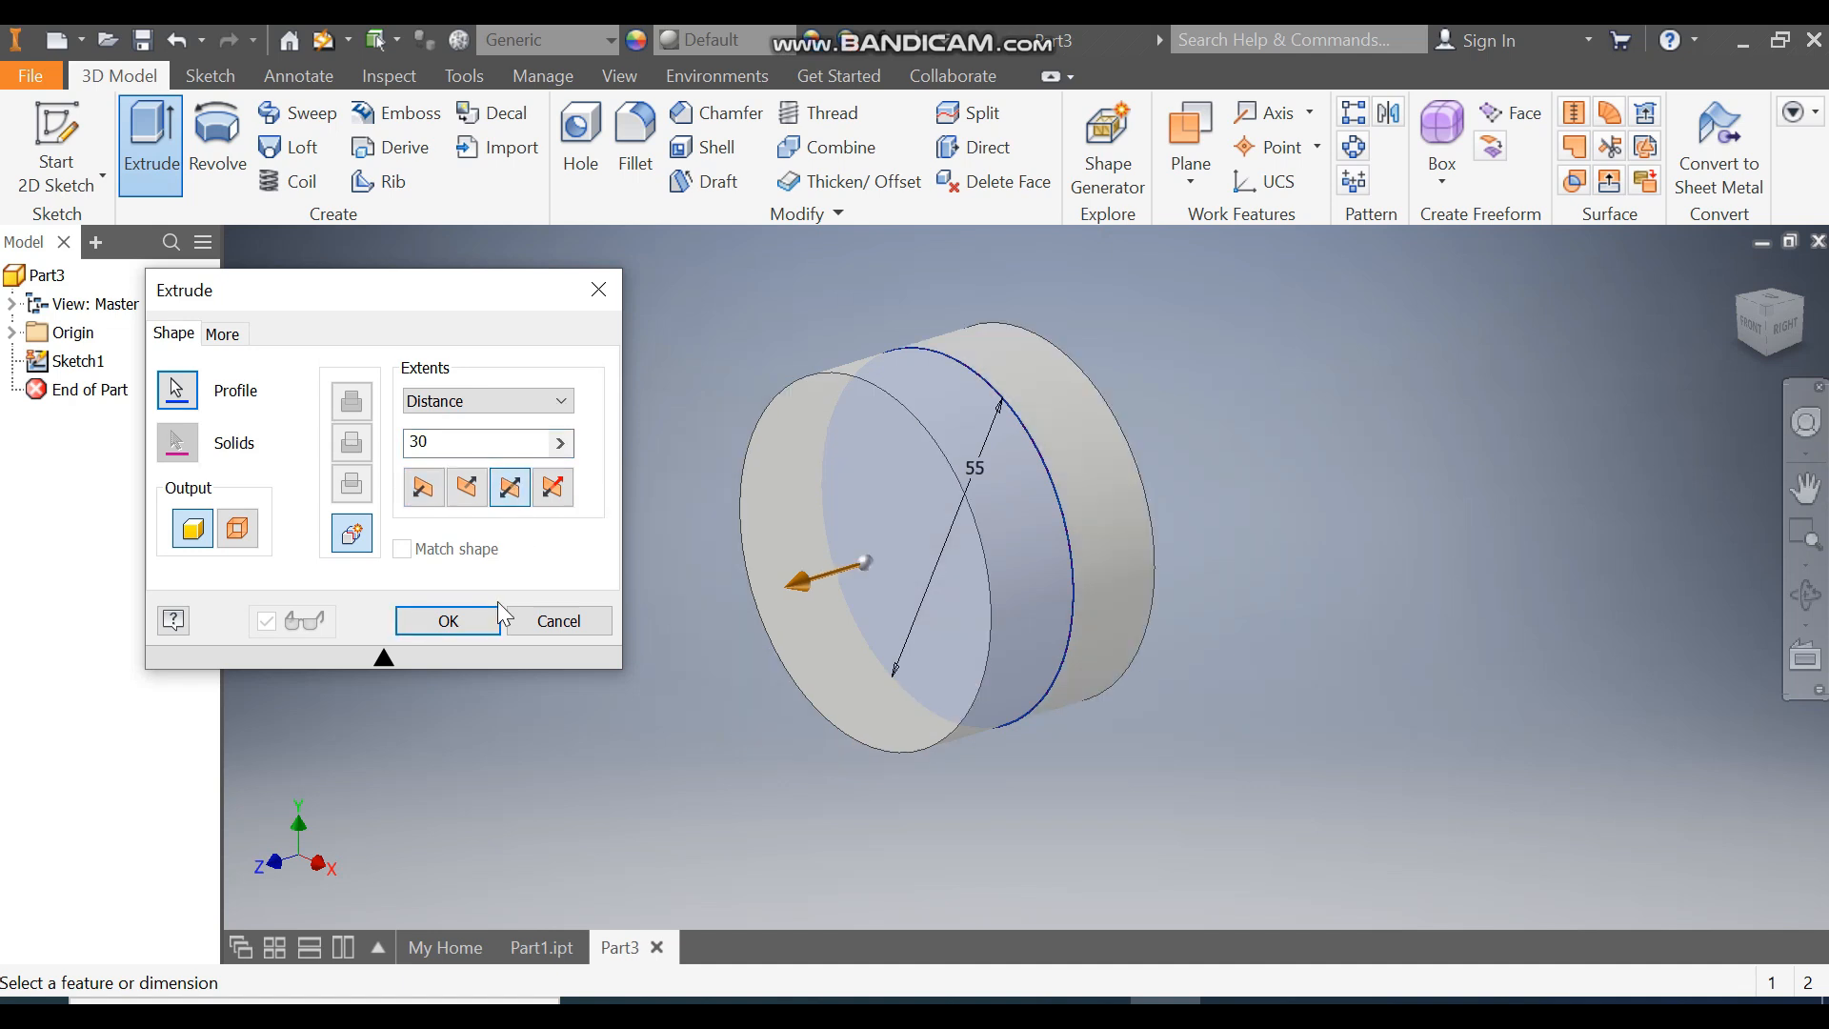
pyautogui.click(479, 621)
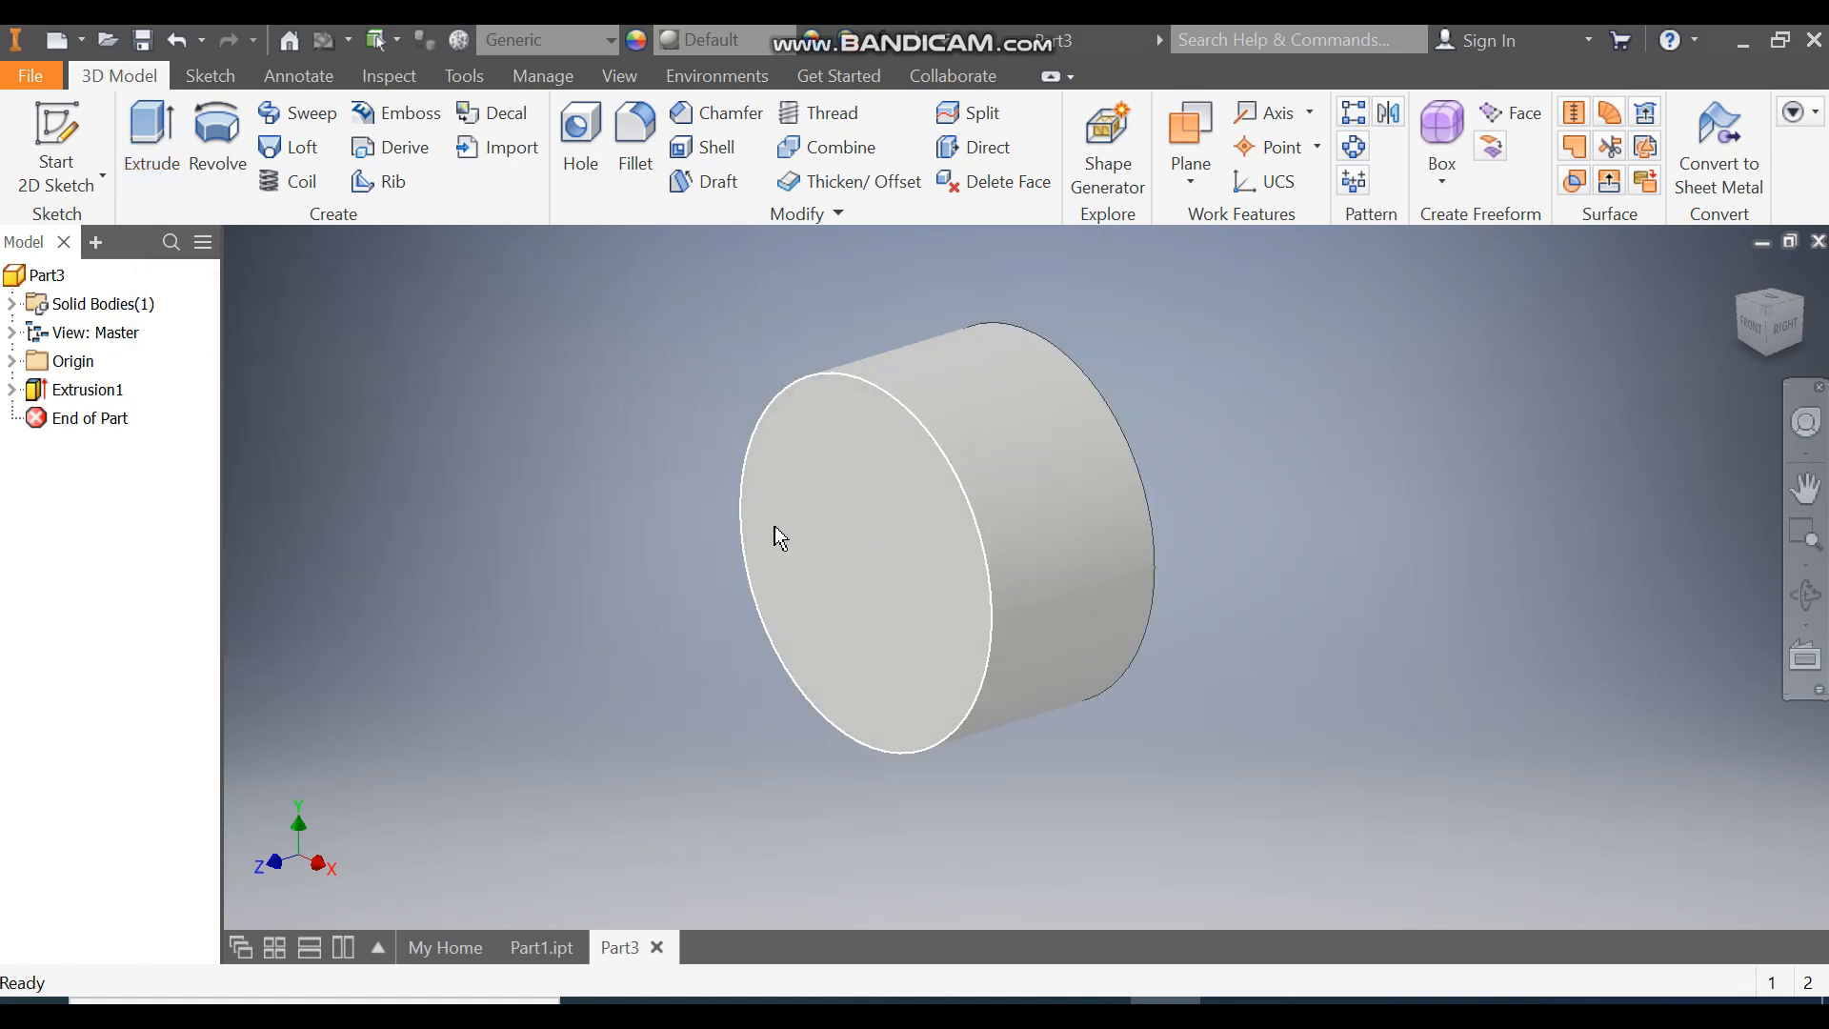
# Start a sketch on the cylinder's front face and draw a 30 mm diameter circle centred on the origin.
pyautogui.click(865, 506)
pyautogui.click(1076, 482)
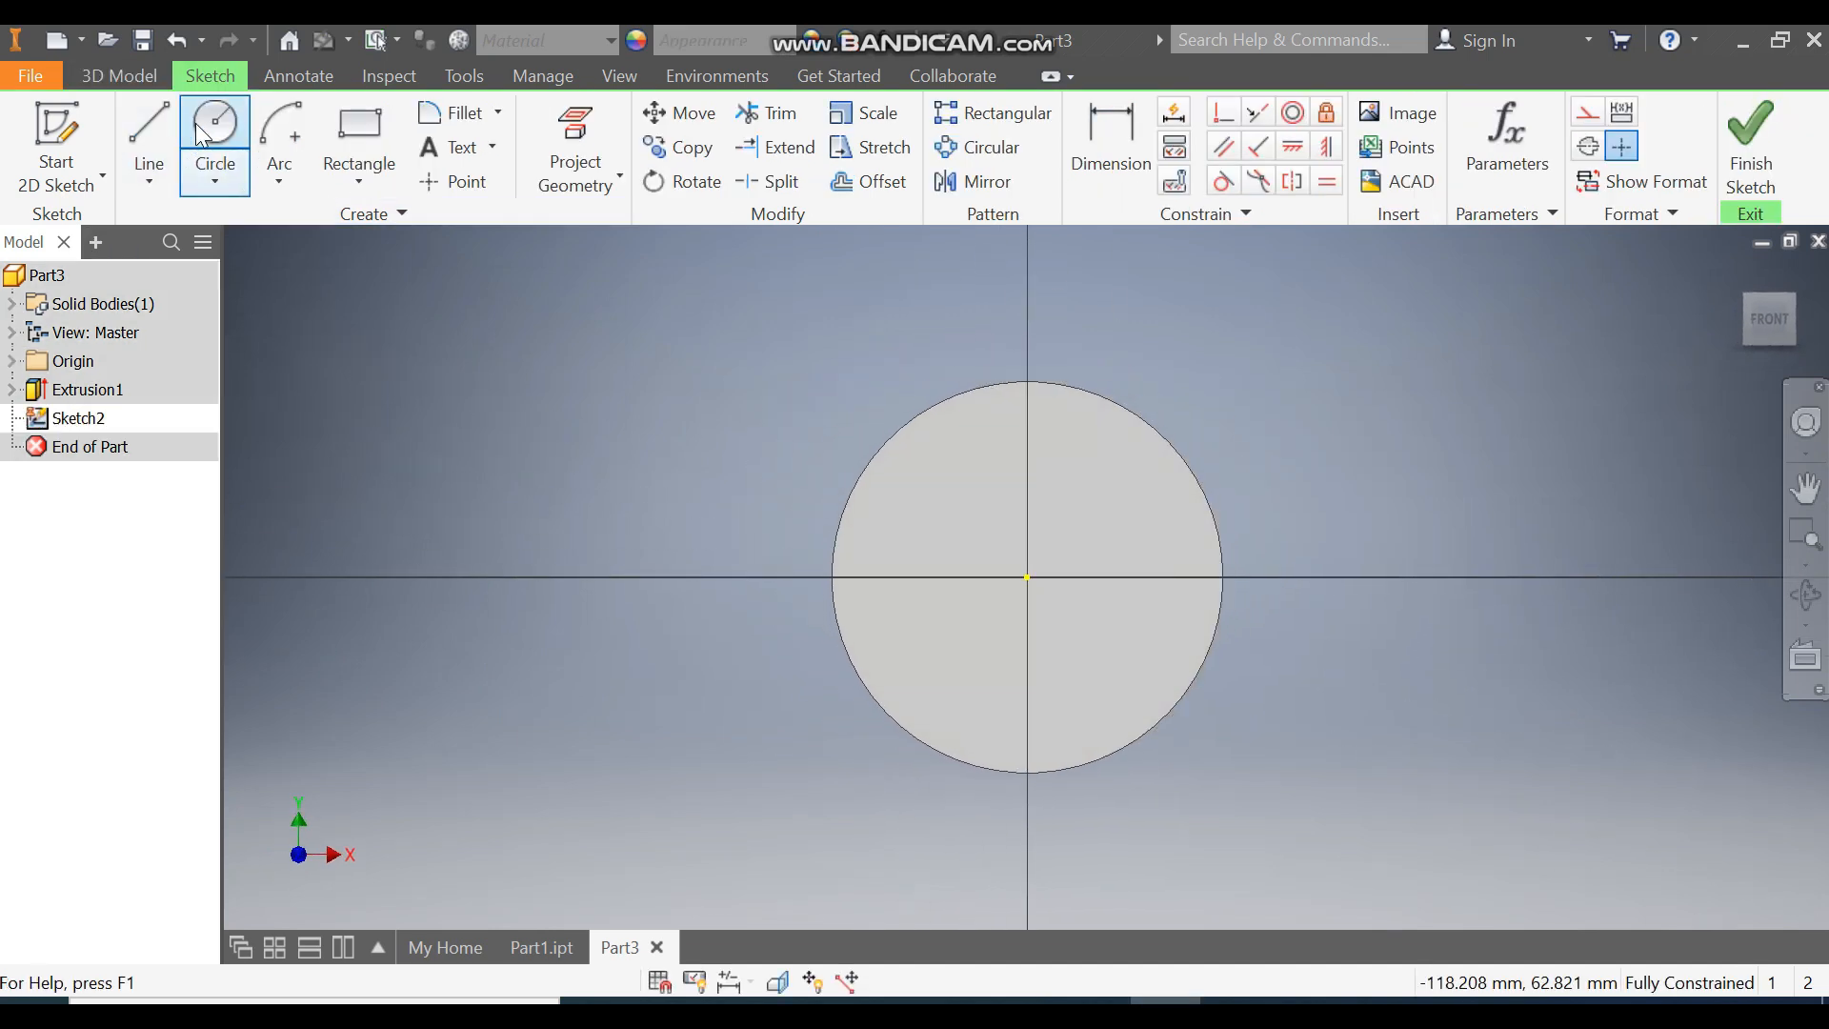
pyautogui.click(213, 124)
pyautogui.click(1027, 577)
pyautogui.write('30')
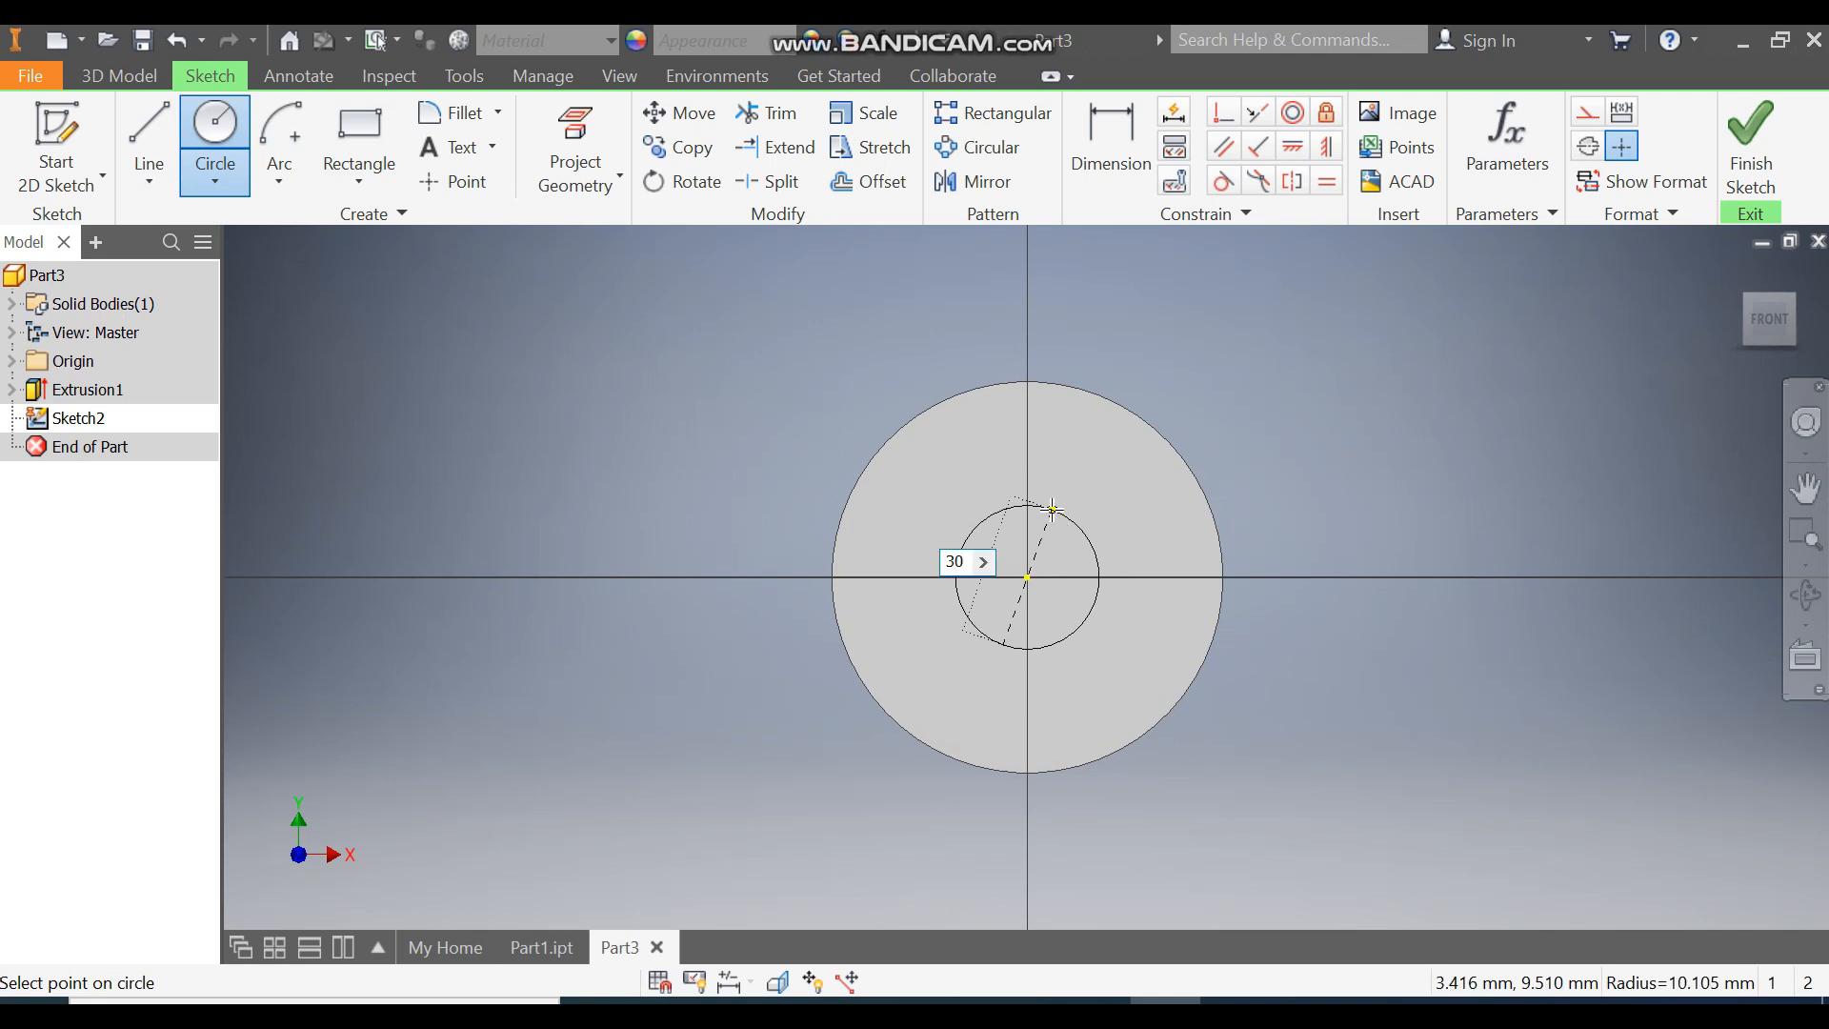
pyautogui.press('Return')
# Finish the sketch and extrude the 30 mm circle 10 mm outward, joined to the cylinder.
pyautogui.click(1751, 134)
pyautogui.click(164, 153)
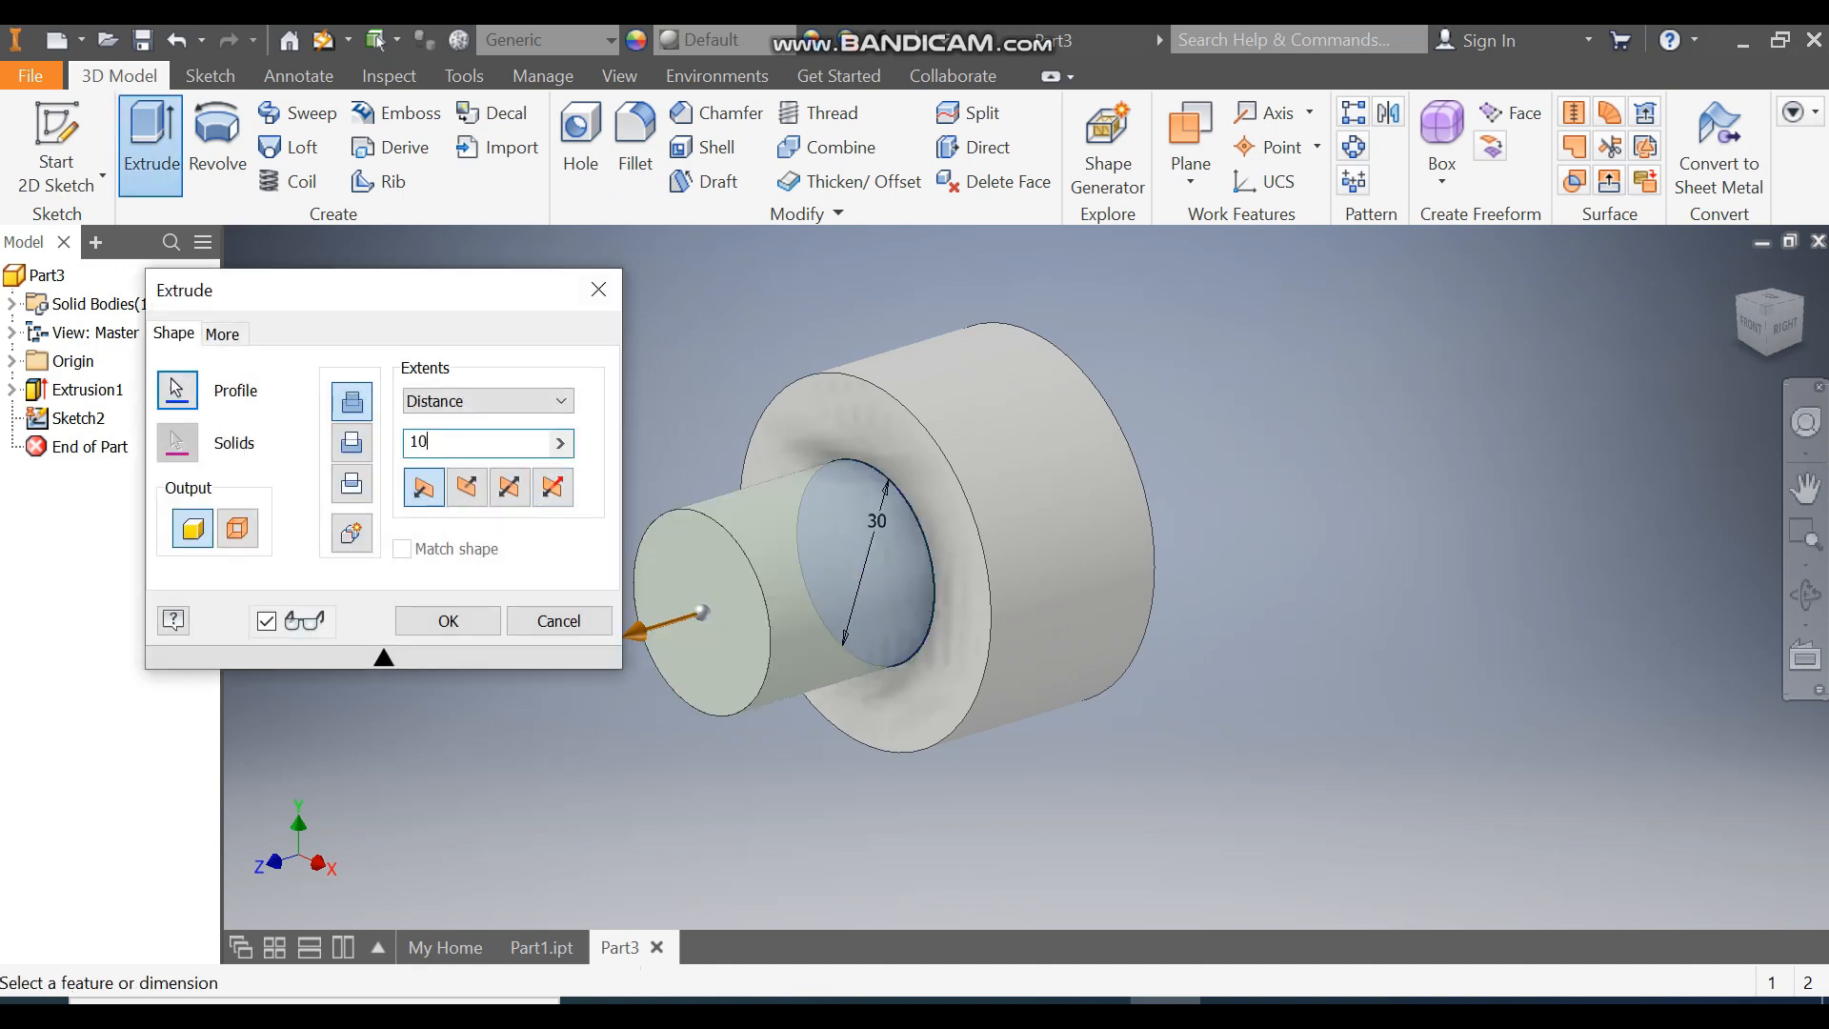
pyautogui.press('Return')
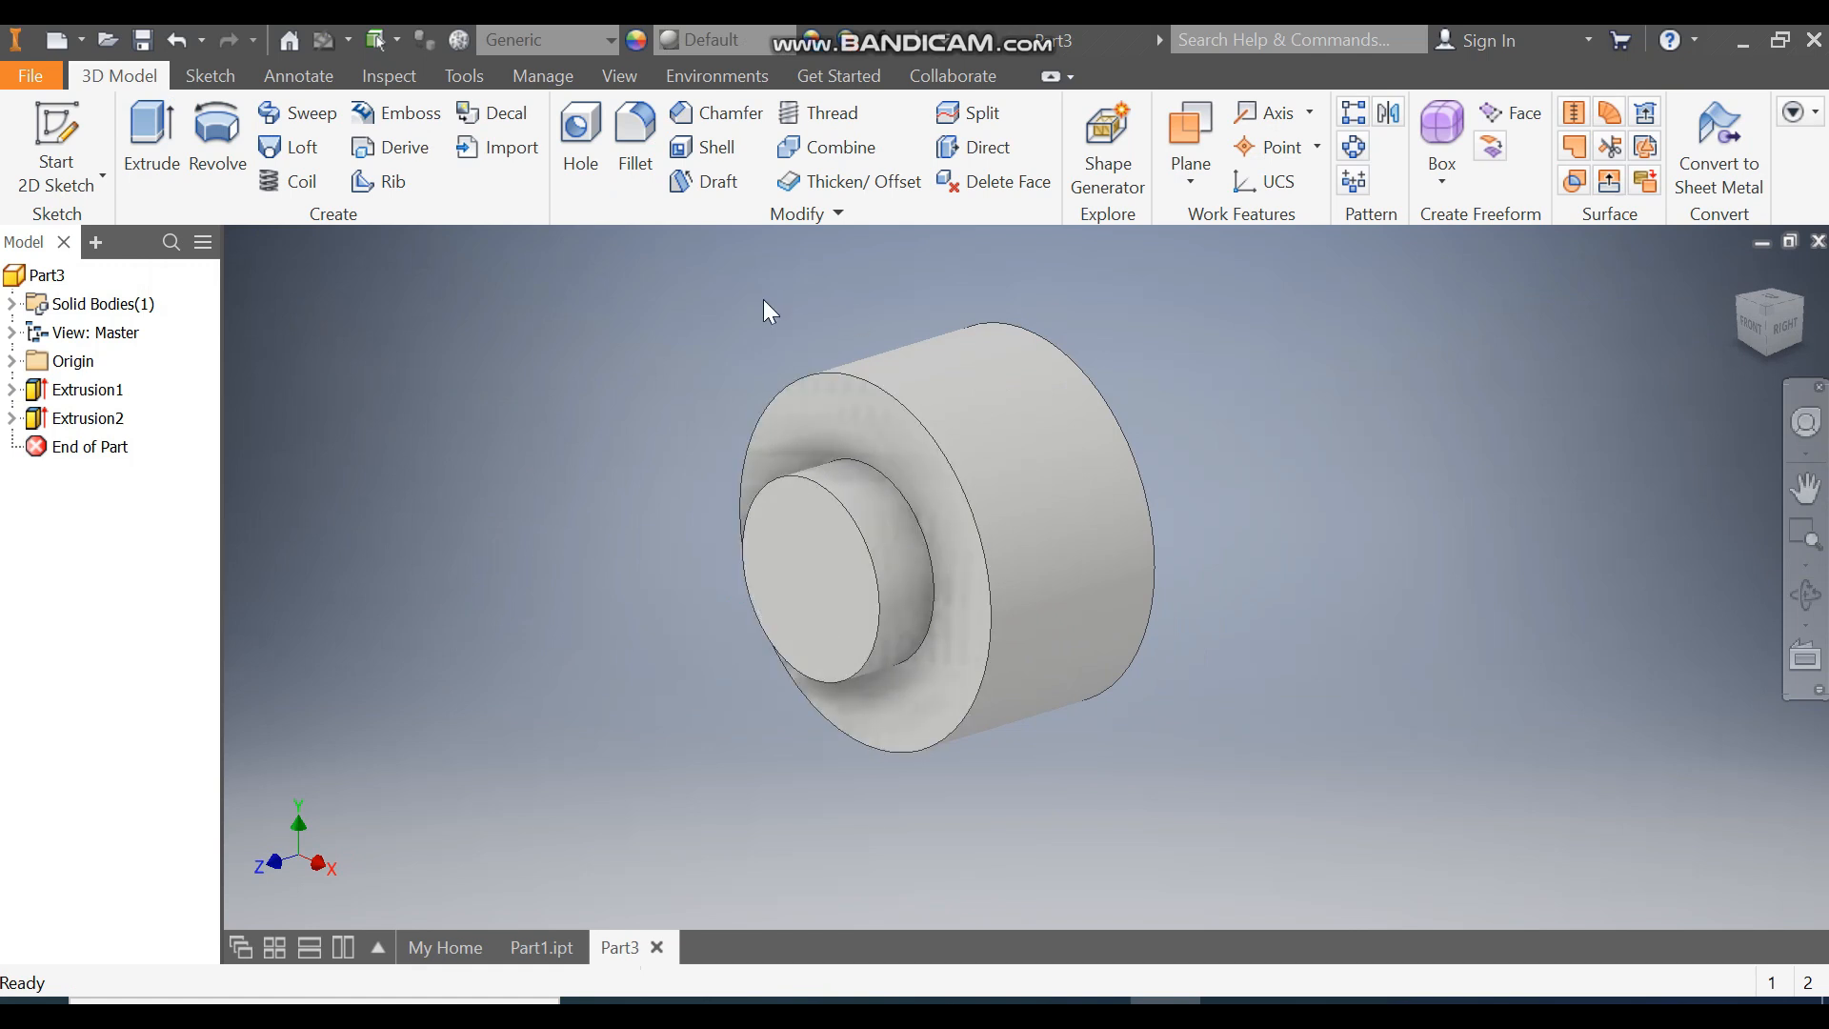
# Start a sketch on the ring face around the boss and draw a centre rectangle about 12.3 by 5.5 mm at the outer edge's top.
pyautogui.click(842, 404)
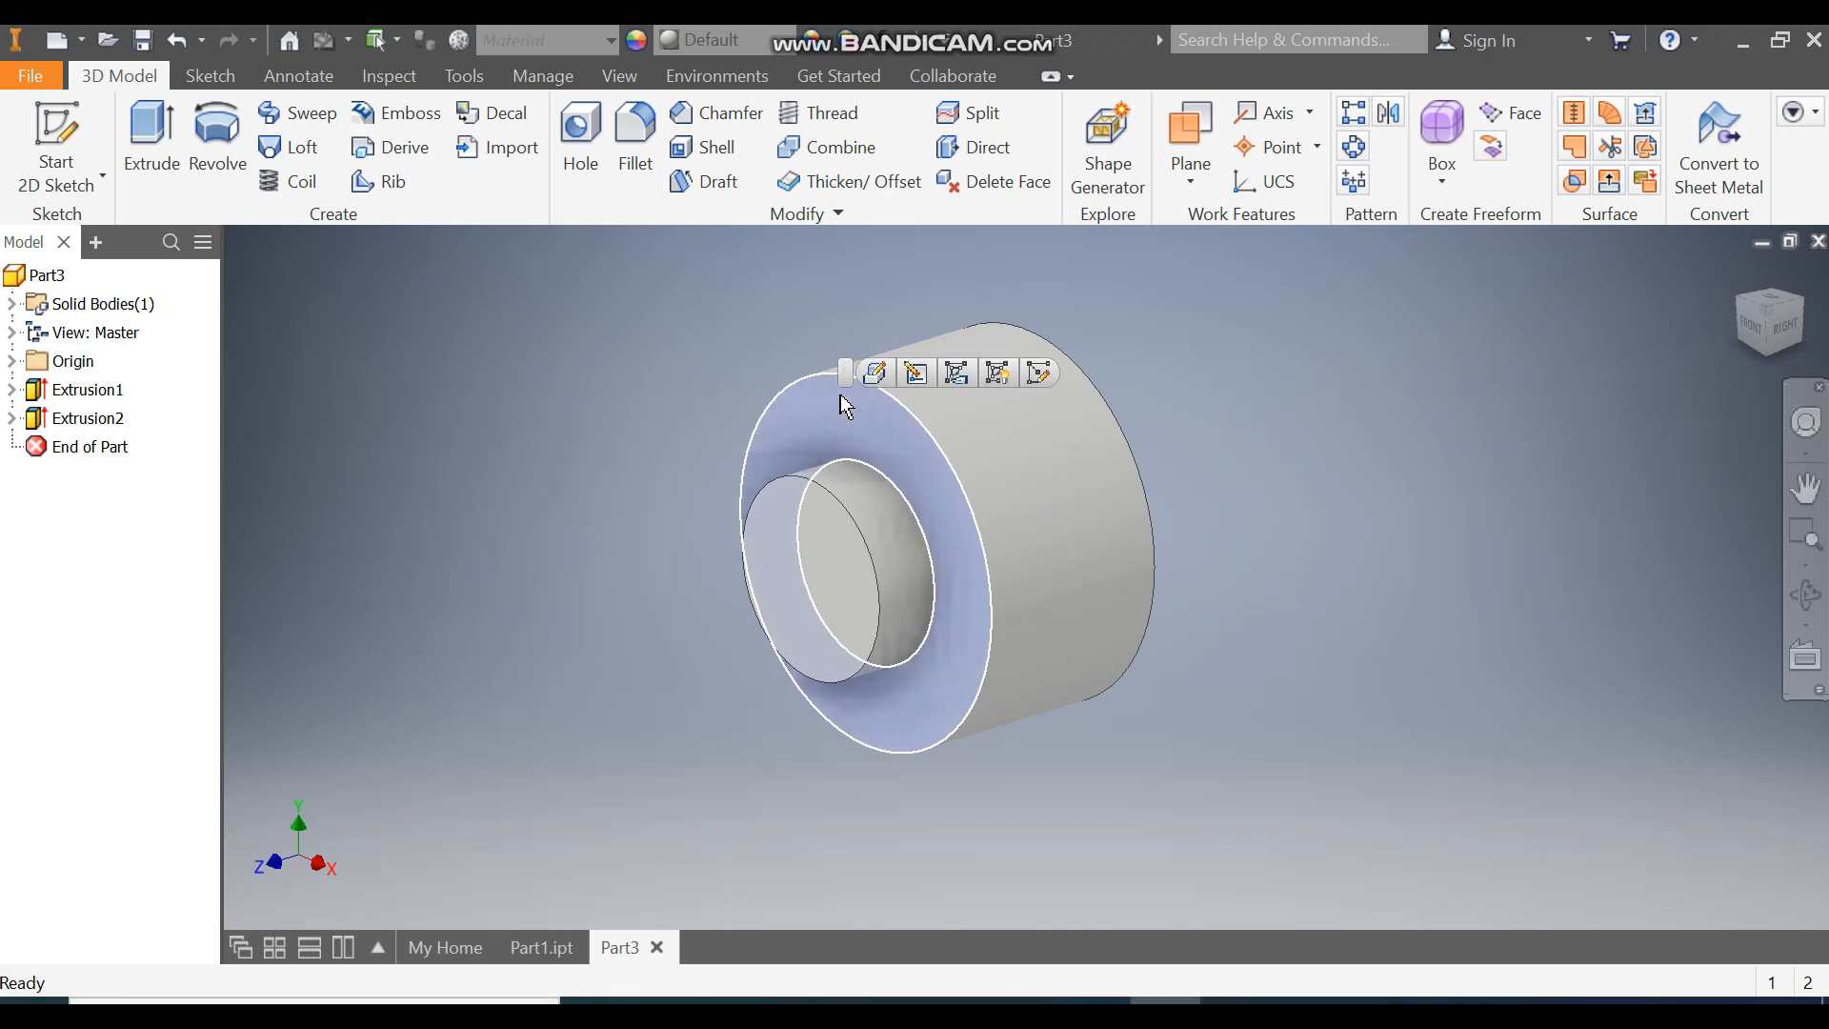
pyautogui.press('s')
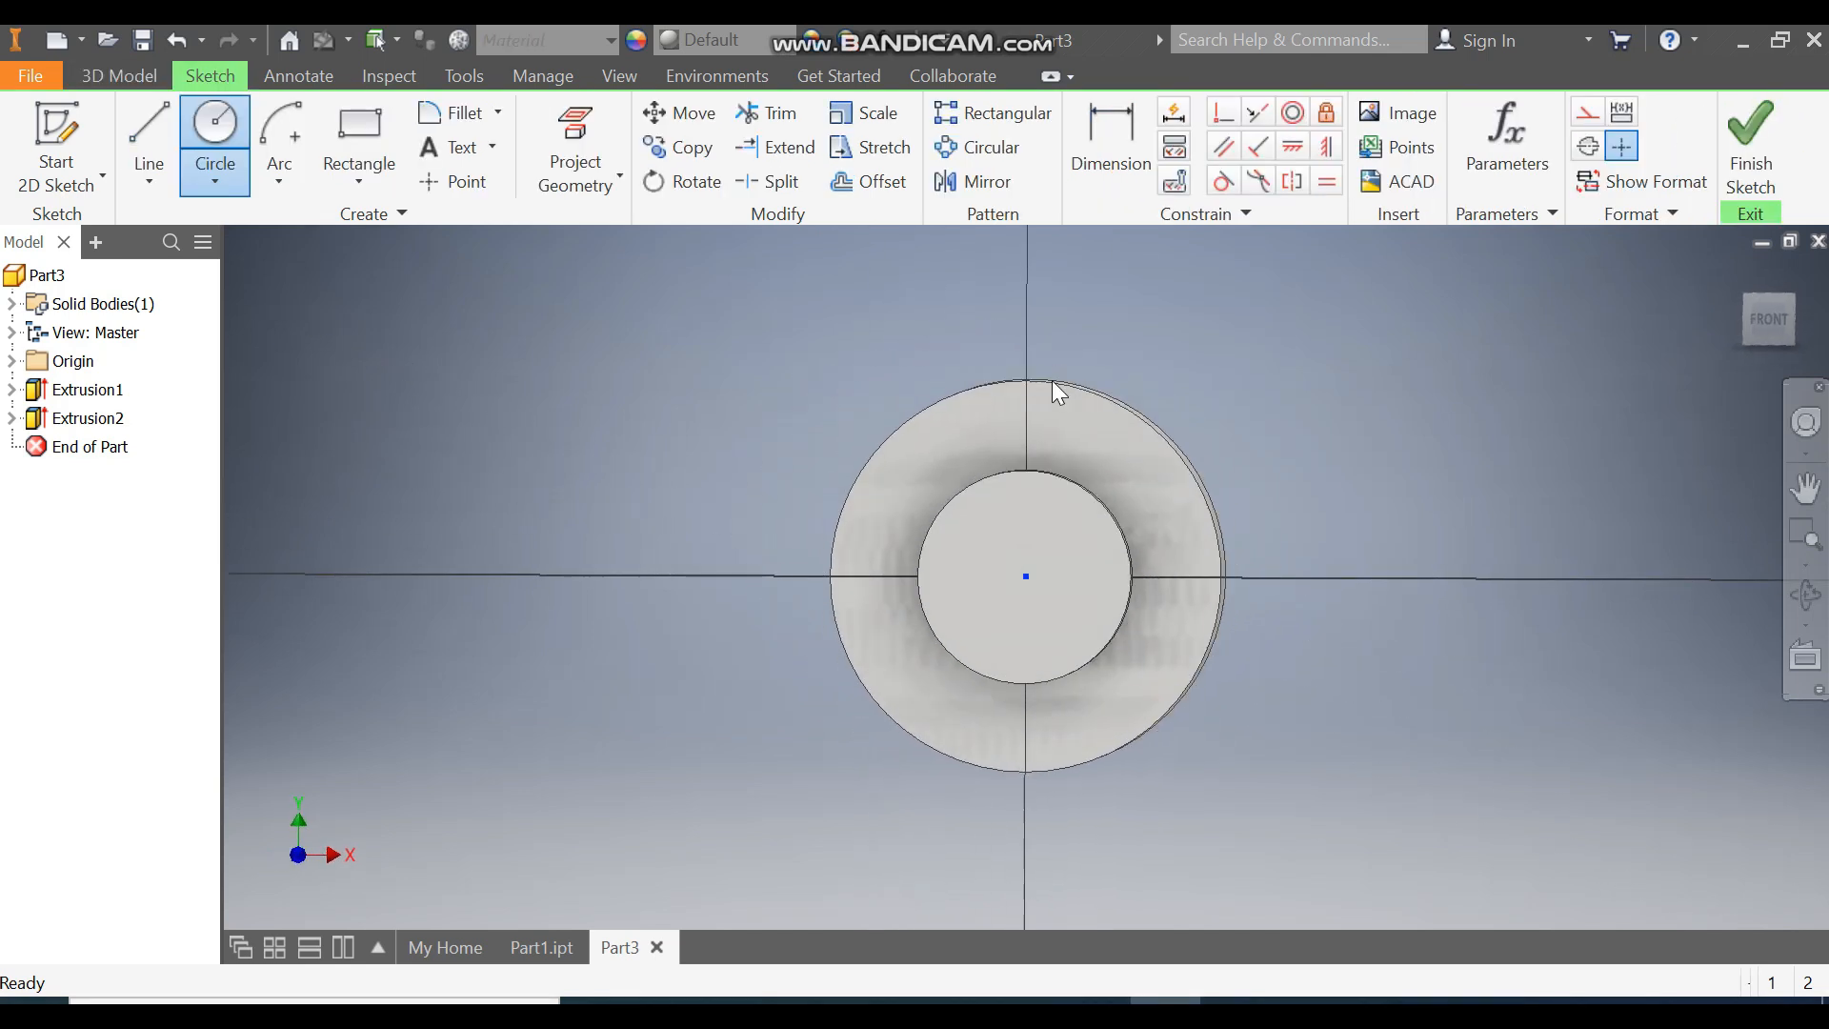
pyautogui.scroll(-3, 1043, 381)
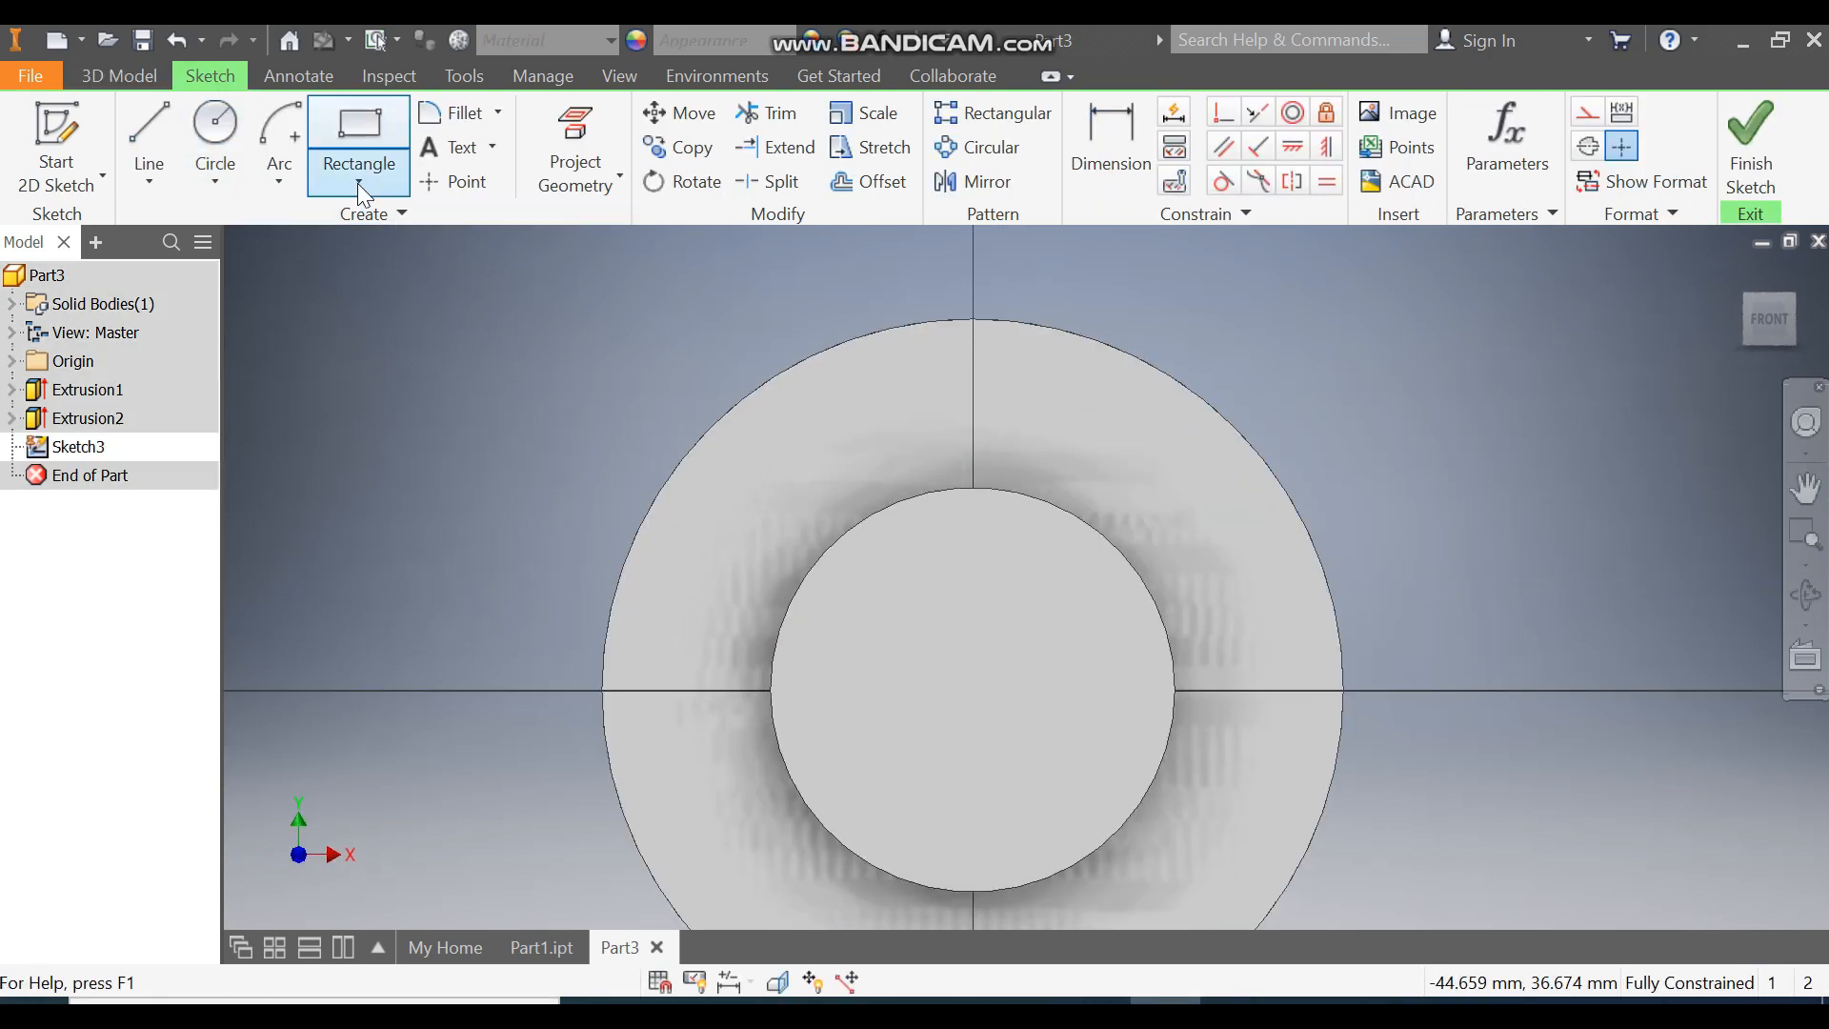
pyautogui.click(358, 176)
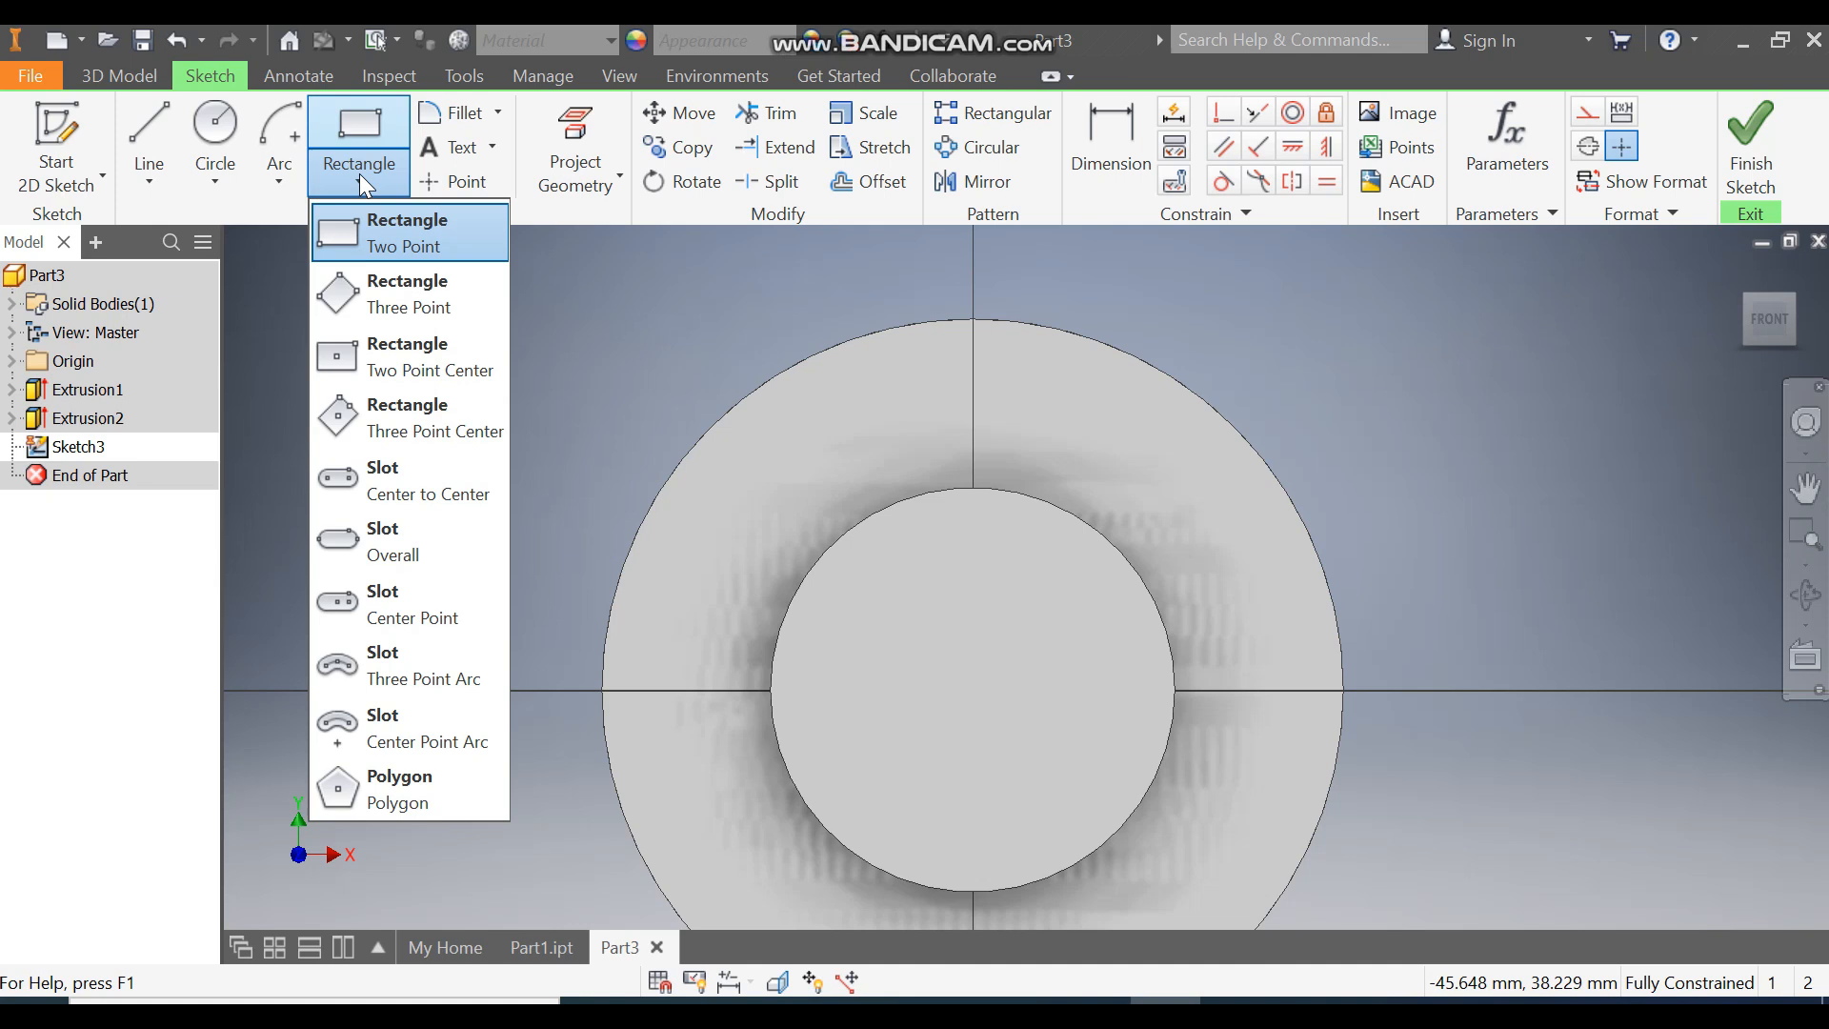
pyautogui.click(430, 367)
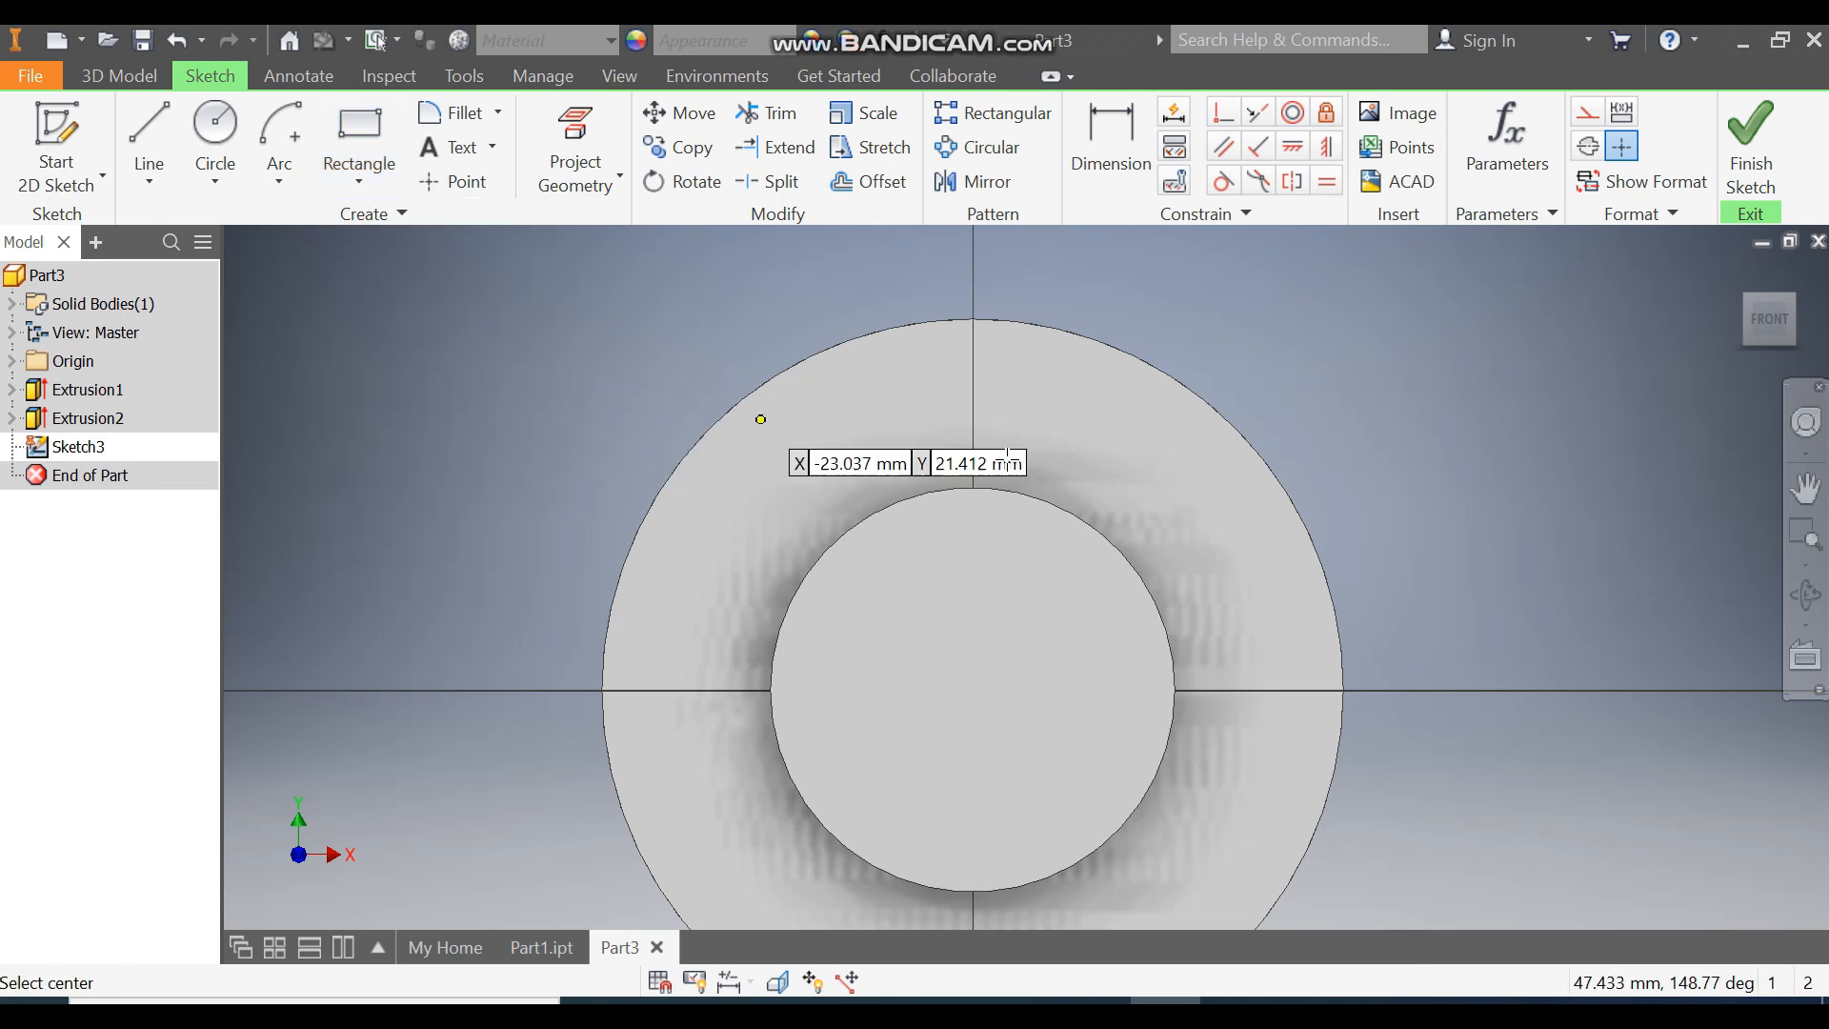
pyautogui.click(972, 321)
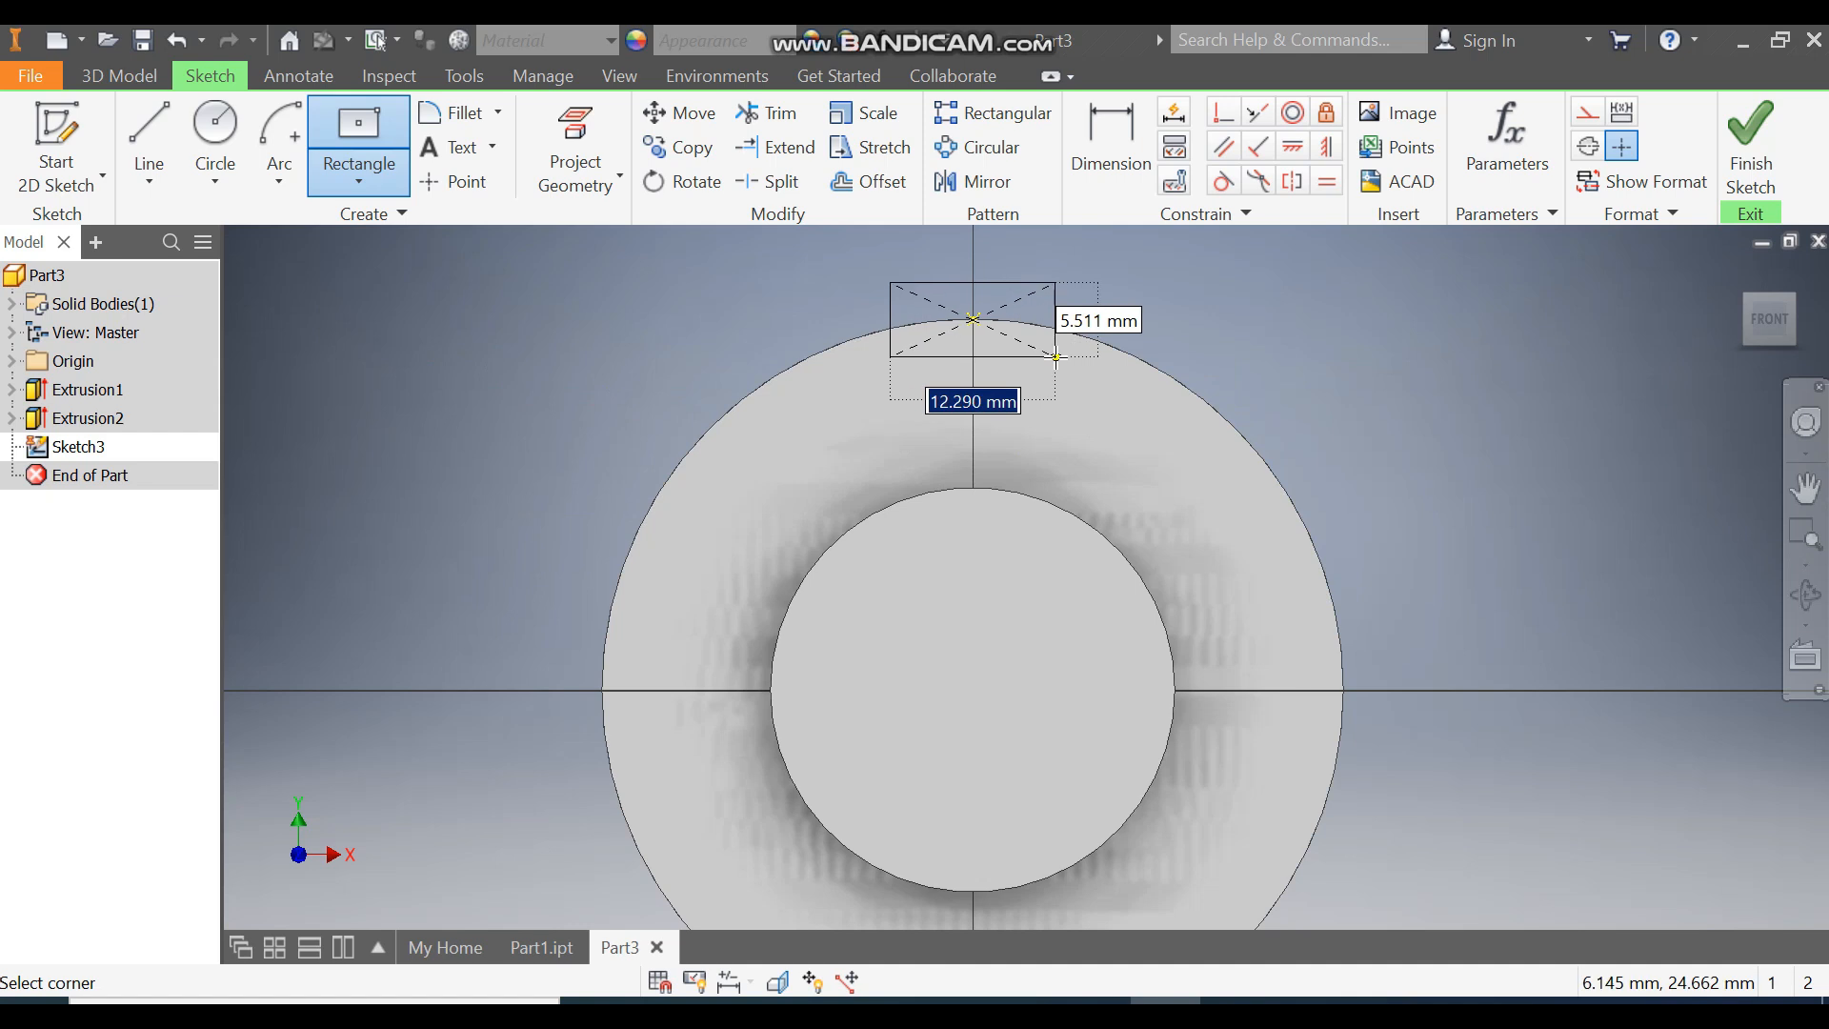
pyautogui.click(1055, 357)
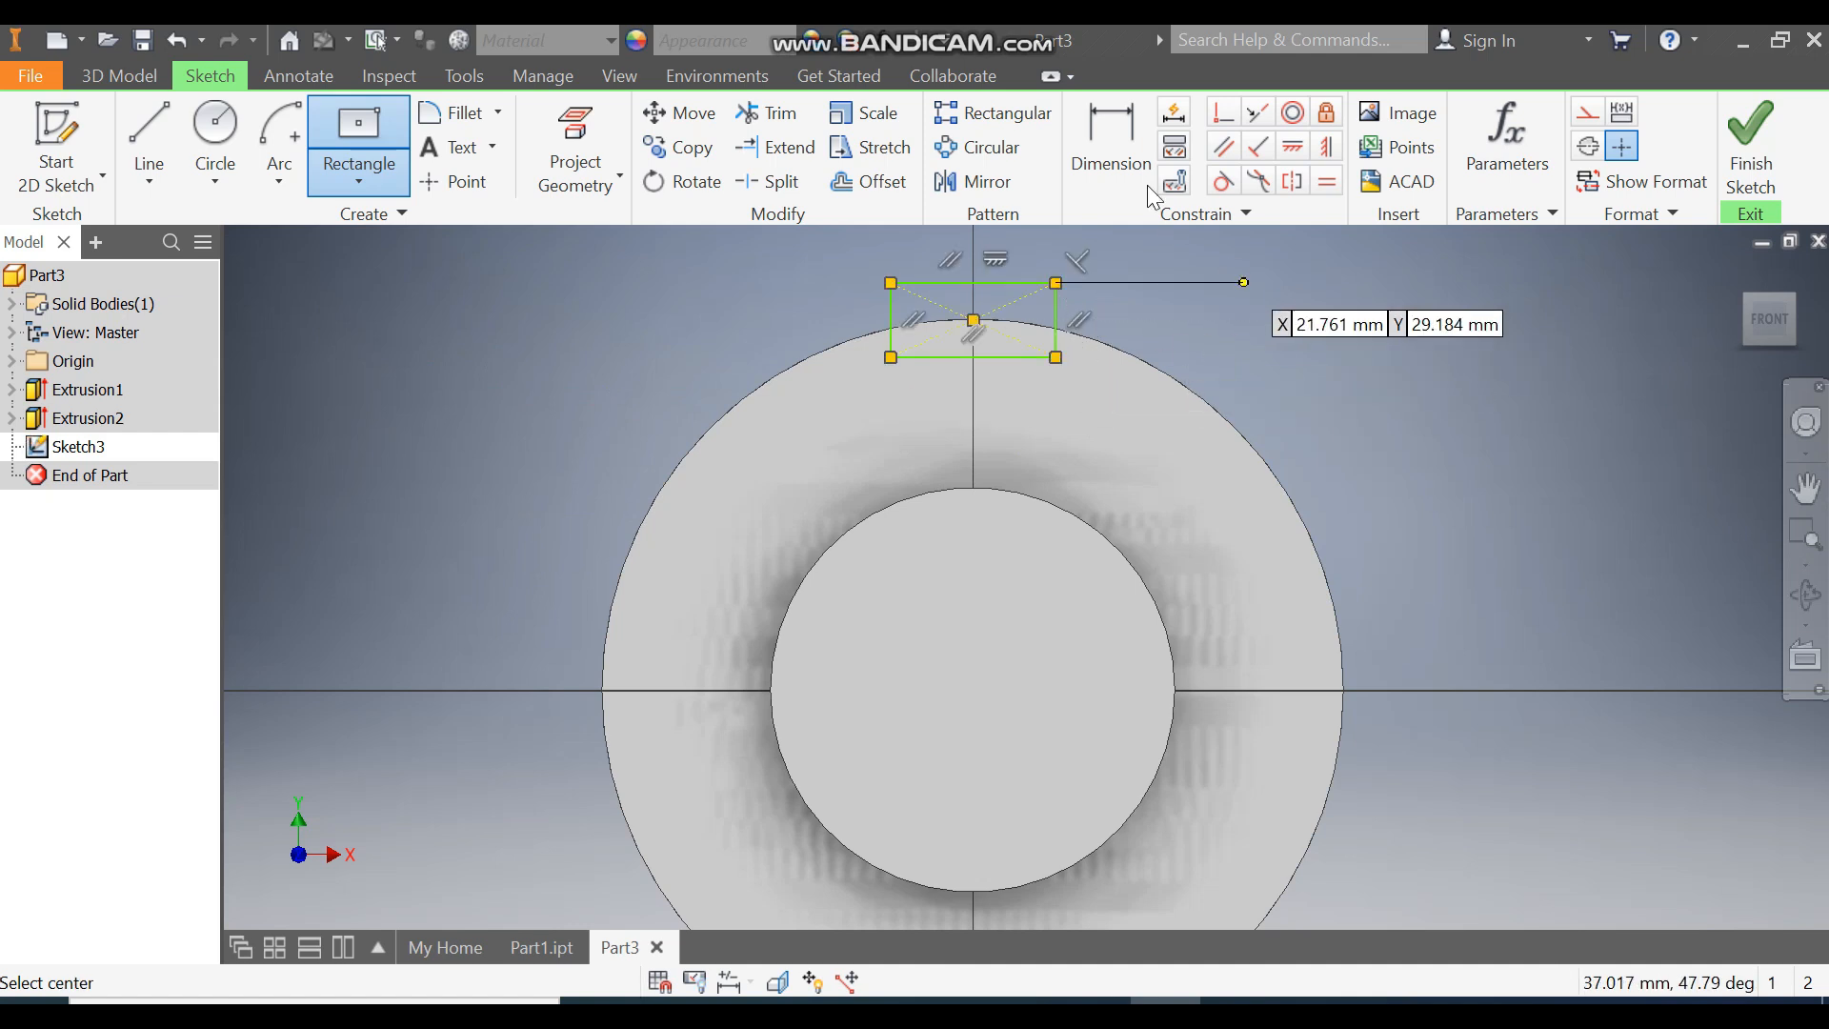
# Dimension the rectangle to 7.5 mm wide and 2 mm high.
pyautogui.click(1117, 129)
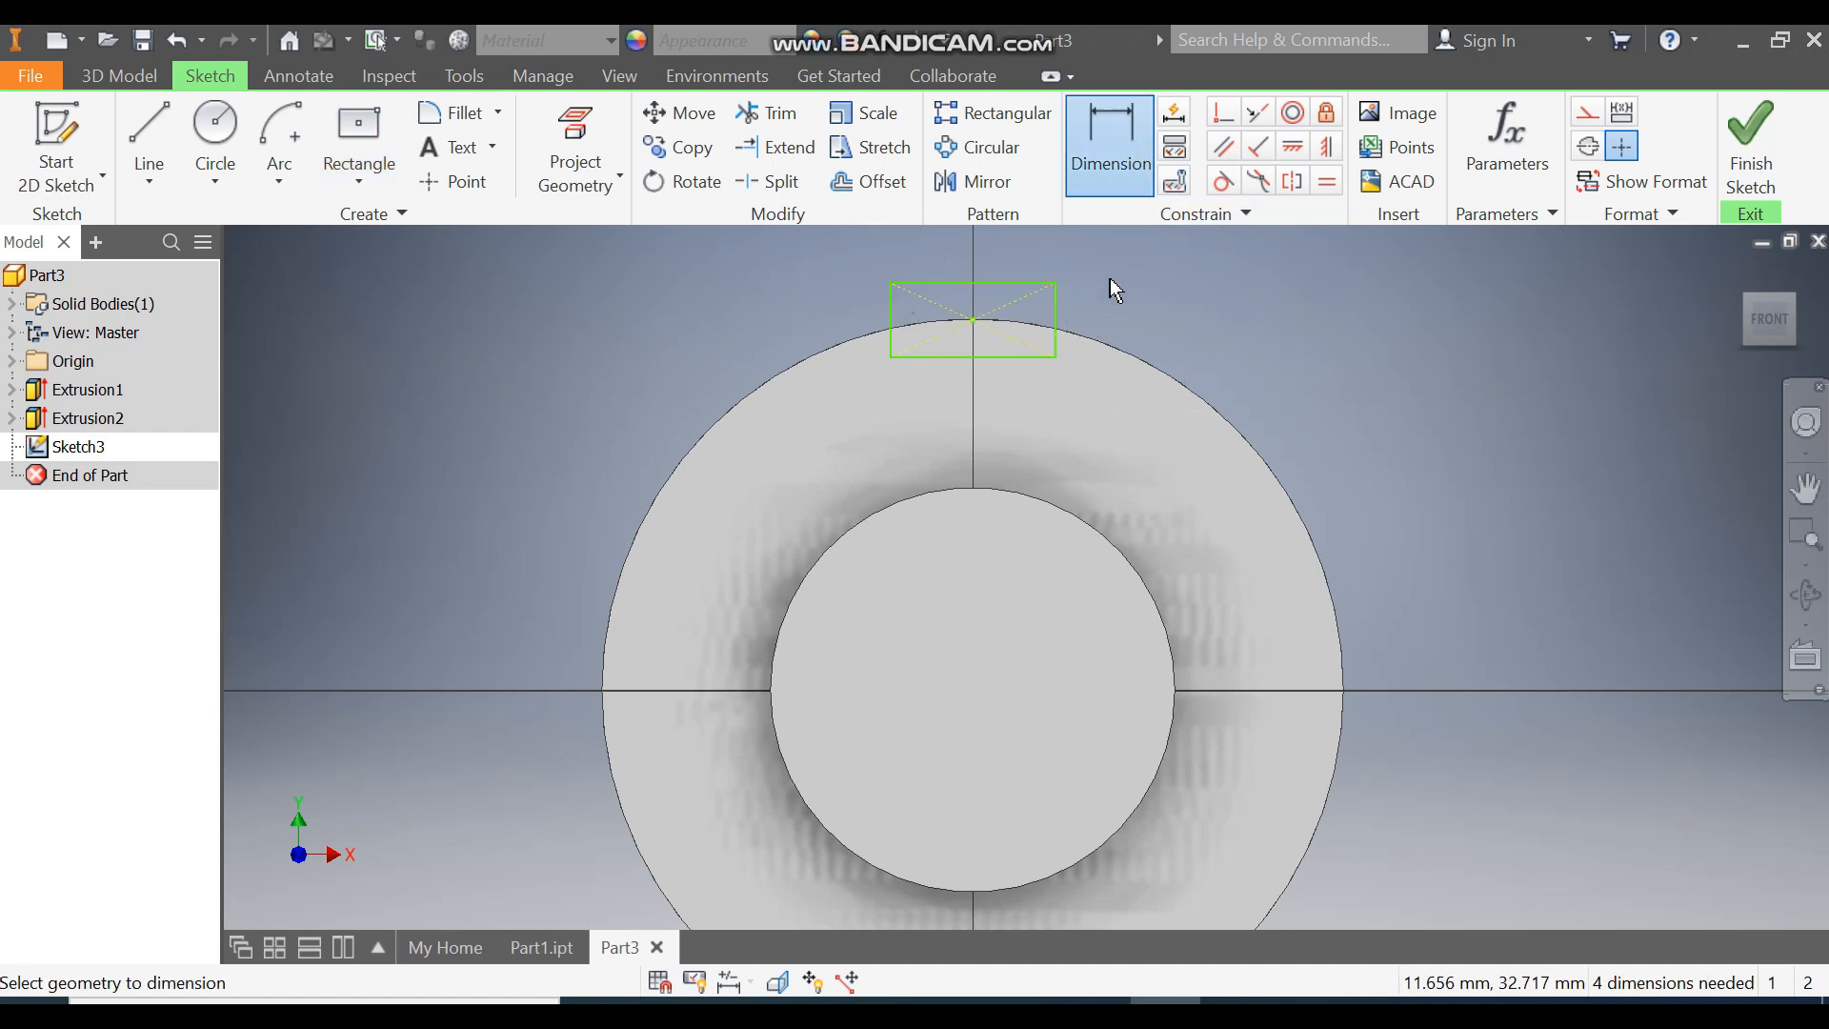
pyautogui.click(1000, 284)
pyautogui.click(1014, 246)
pyautogui.write('7.5')
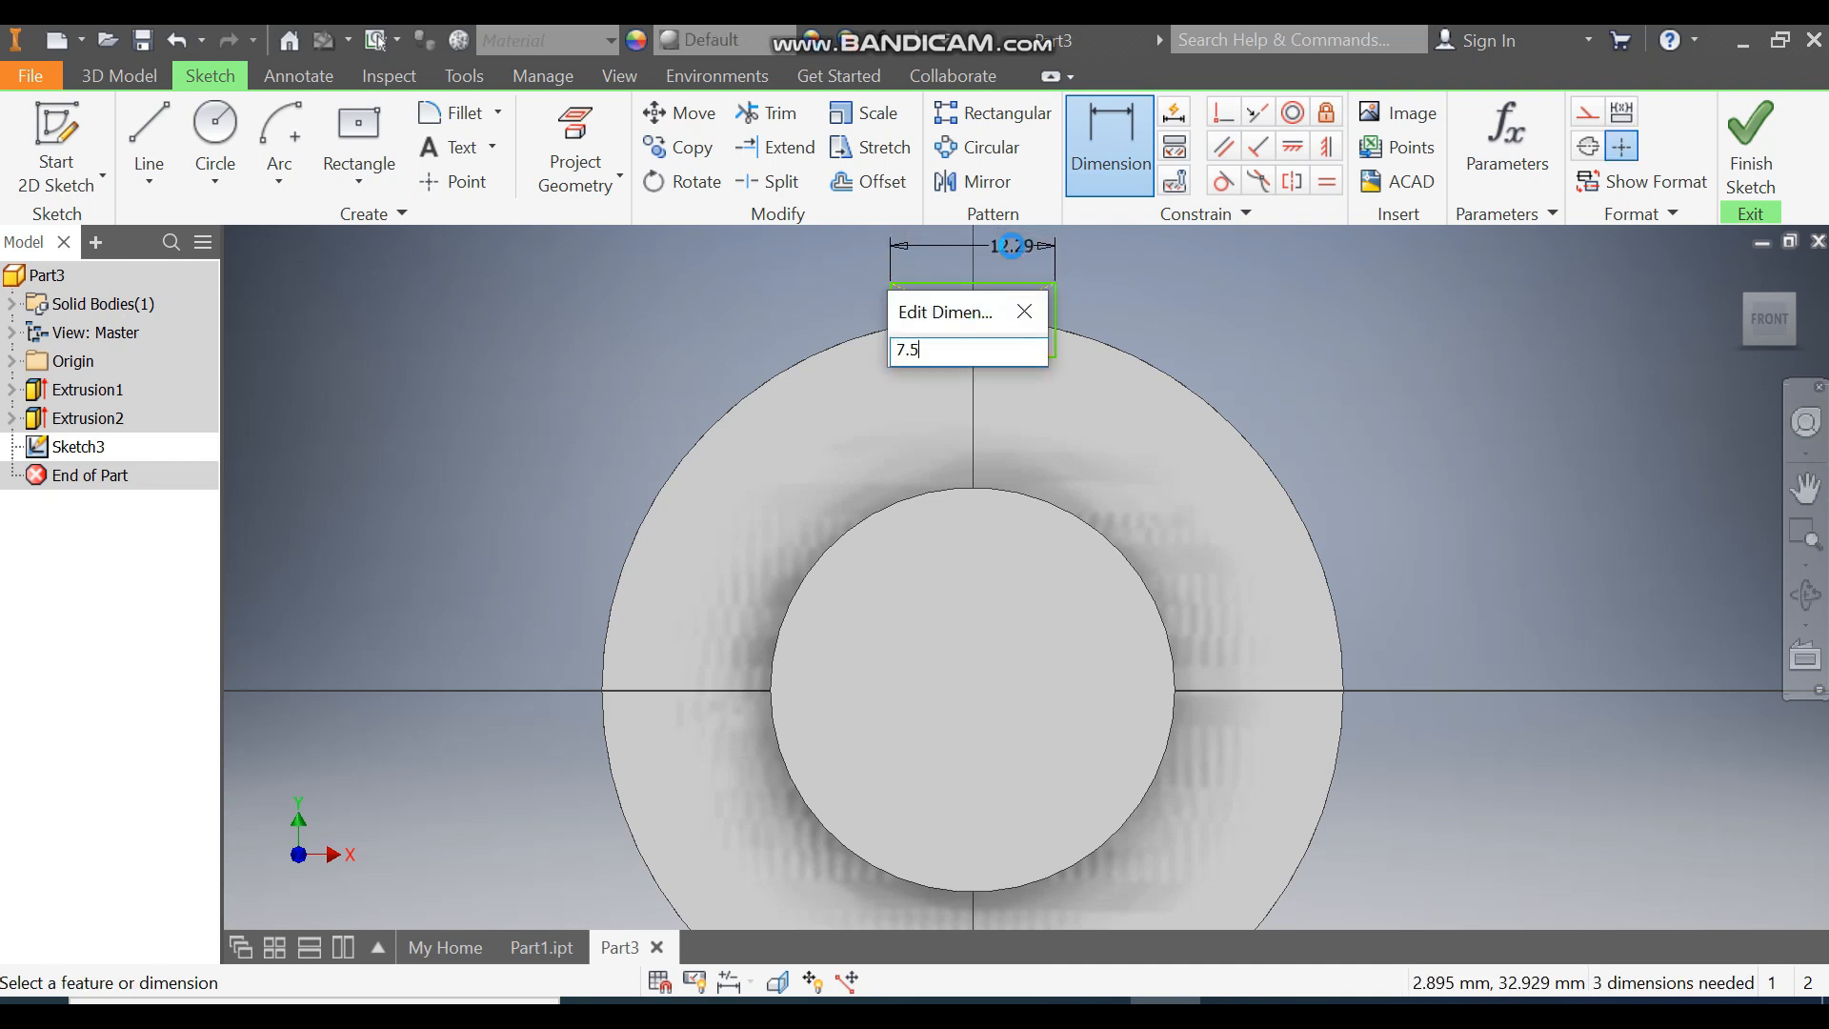
pyautogui.press('Return')
pyautogui.click(1025, 471)
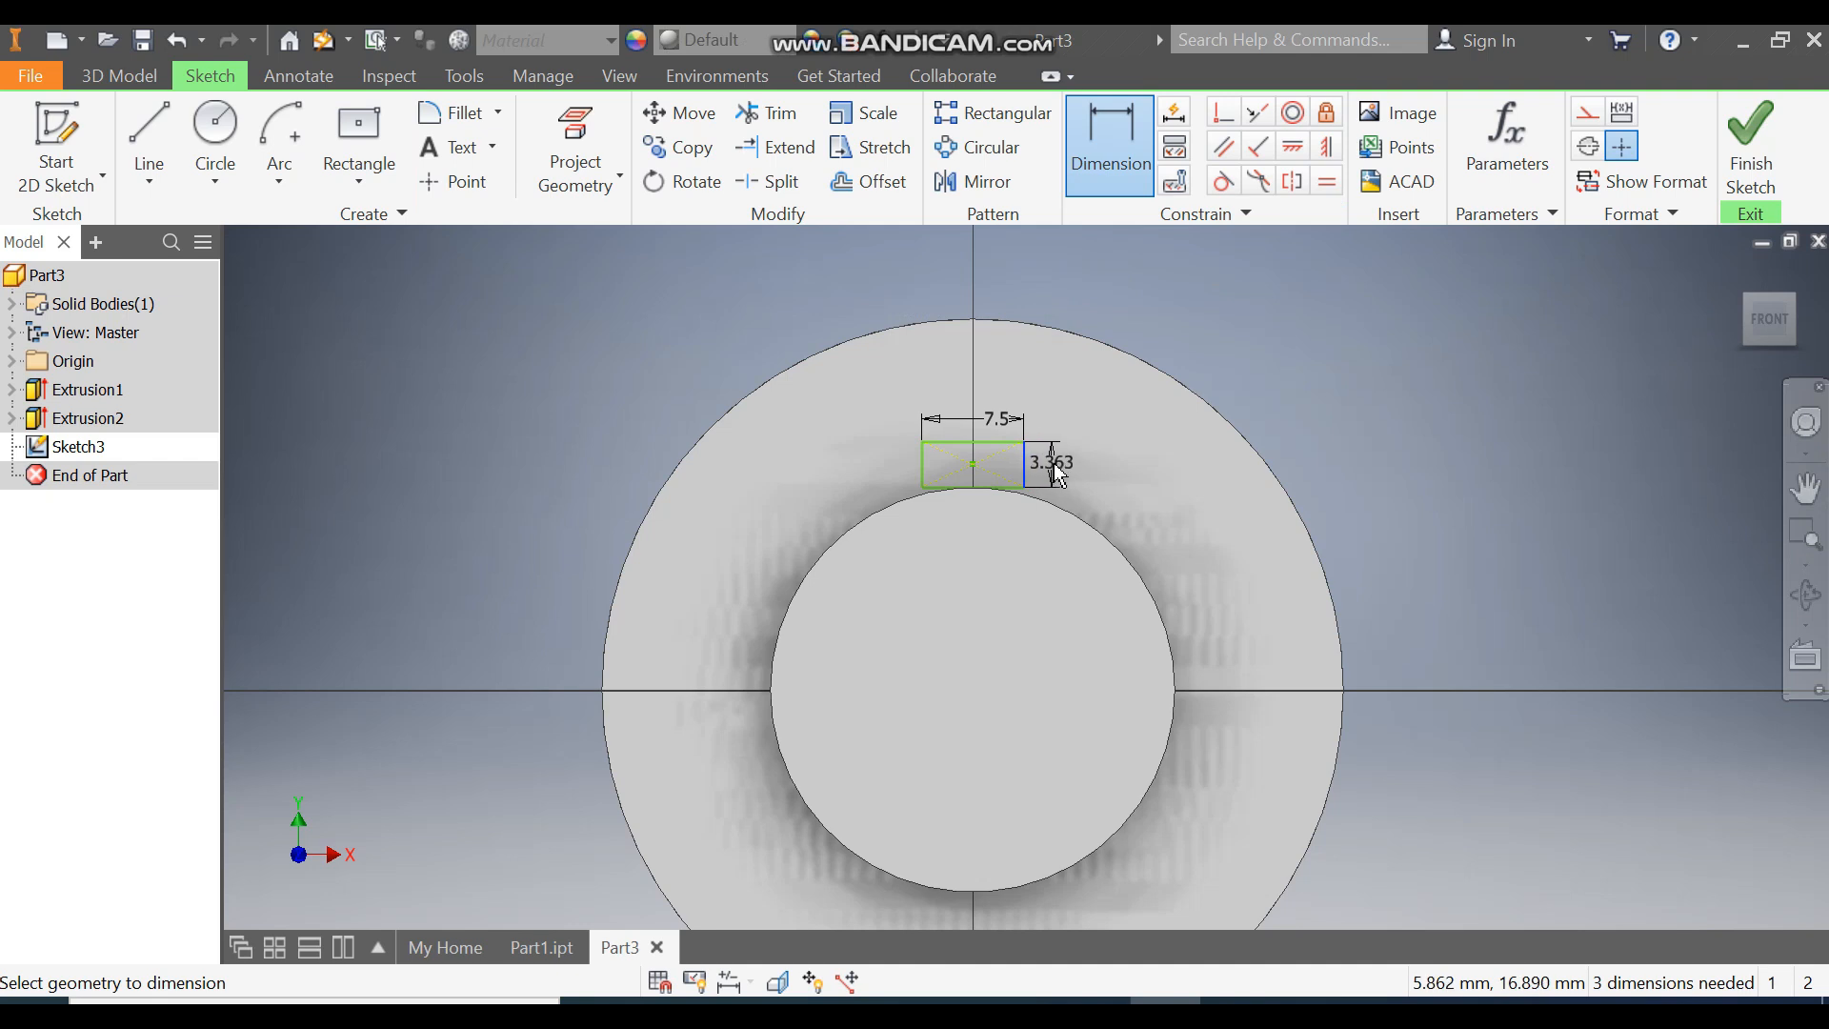
pyautogui.click(1053, 459)
pyautogui.write('2')
pyautogui.press('Return')
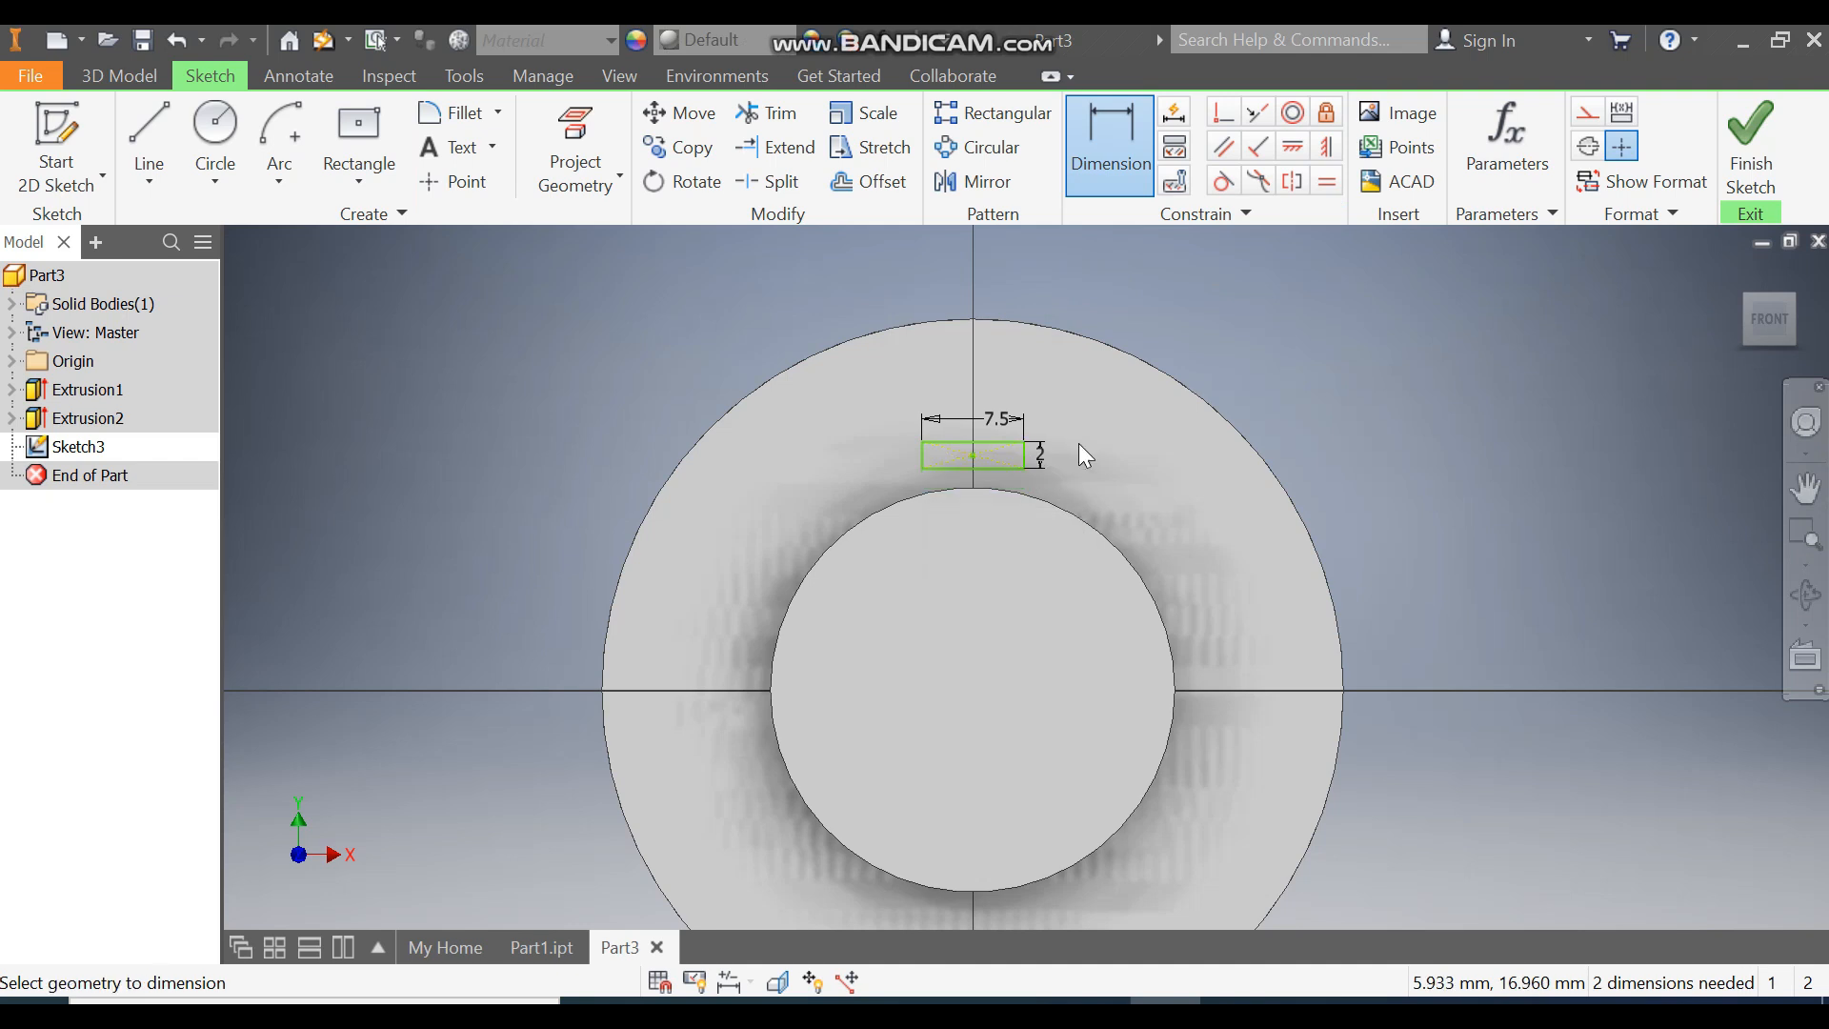
# Constrain the rectangle's centre vertically in line with the origin and coincident with the cylinder's outer circular edge.
pyautogui.click(1326, 146)
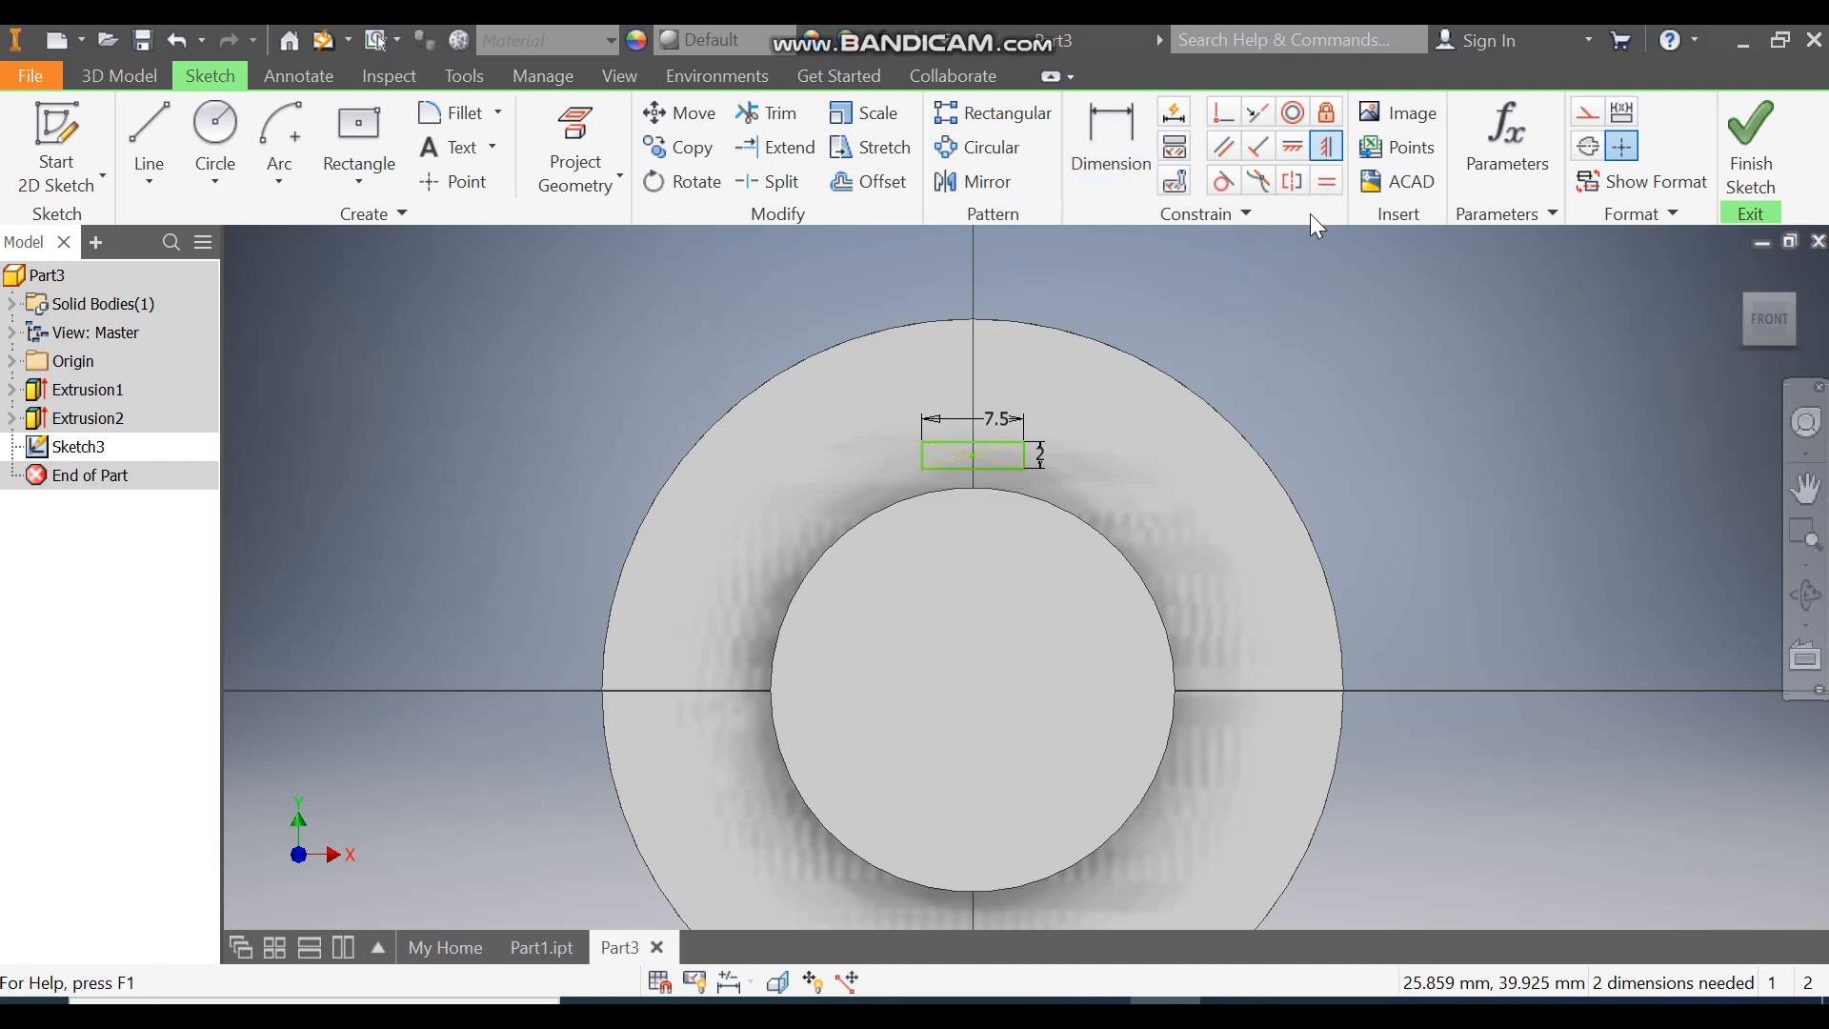
pyautogui.click(973, 689)
pyautogui.click(973, 456)
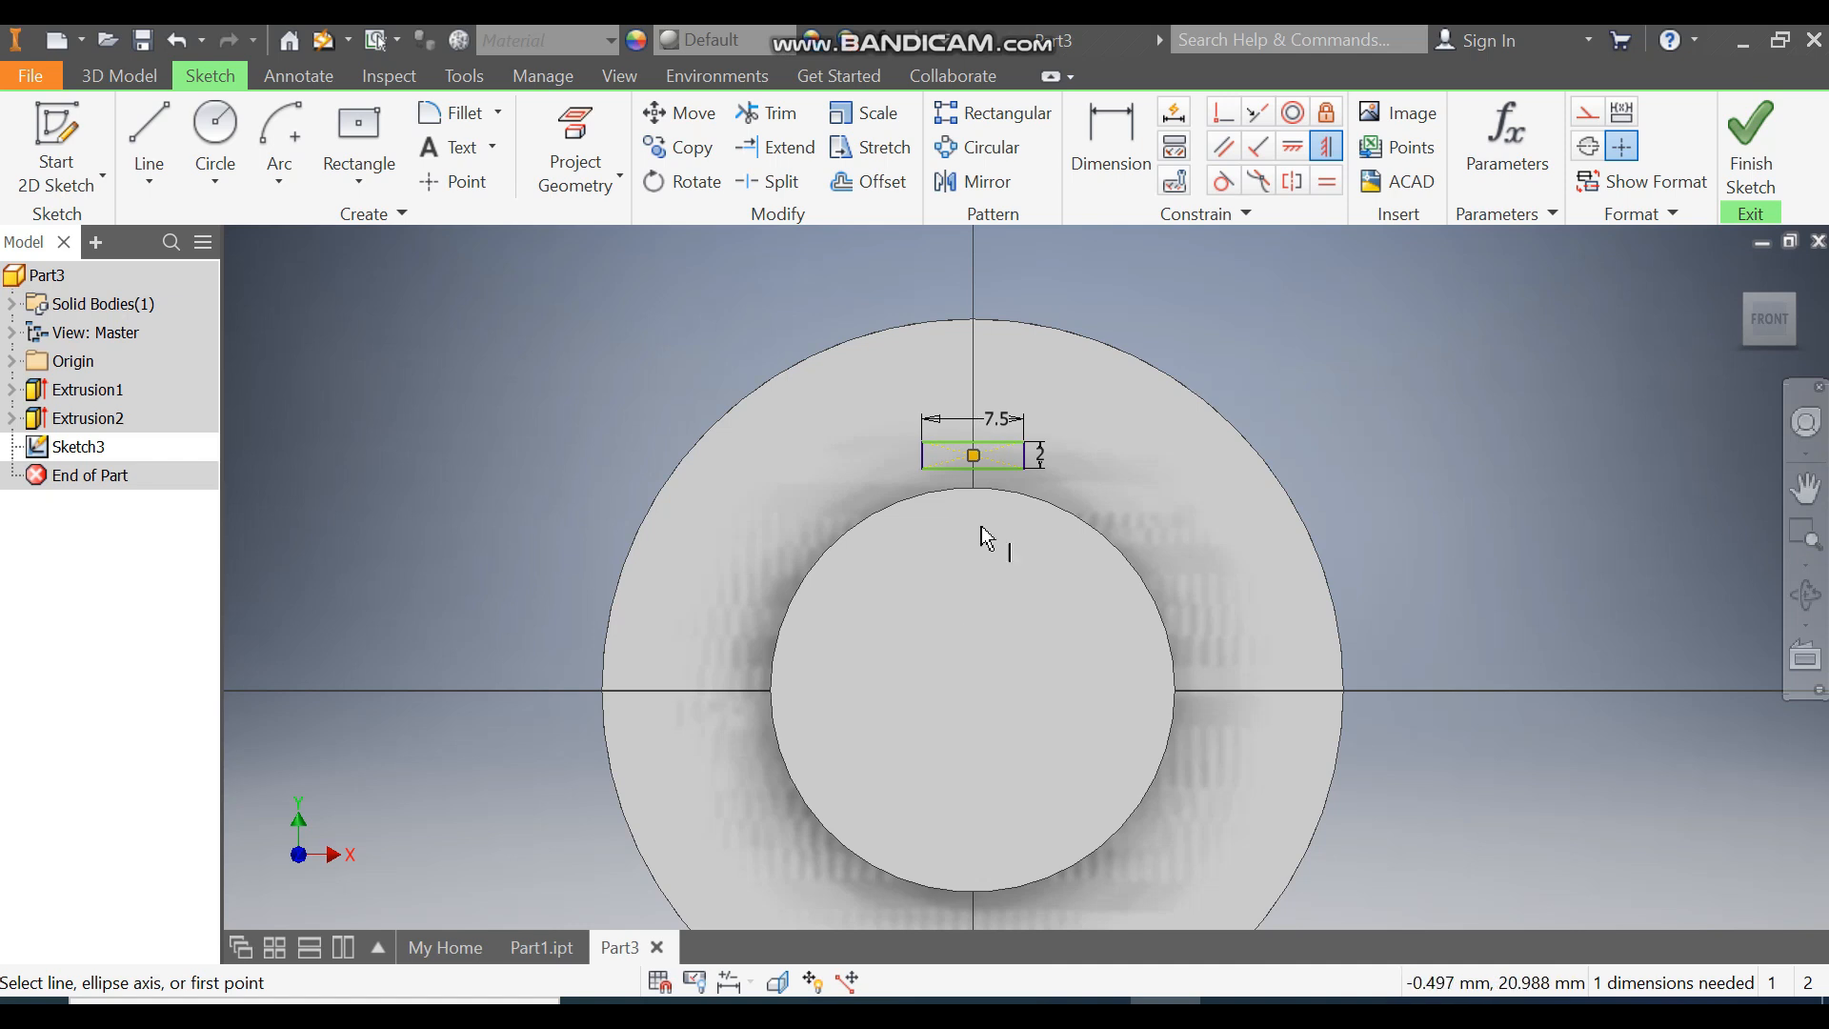
pyautogui.click(1222, 113)
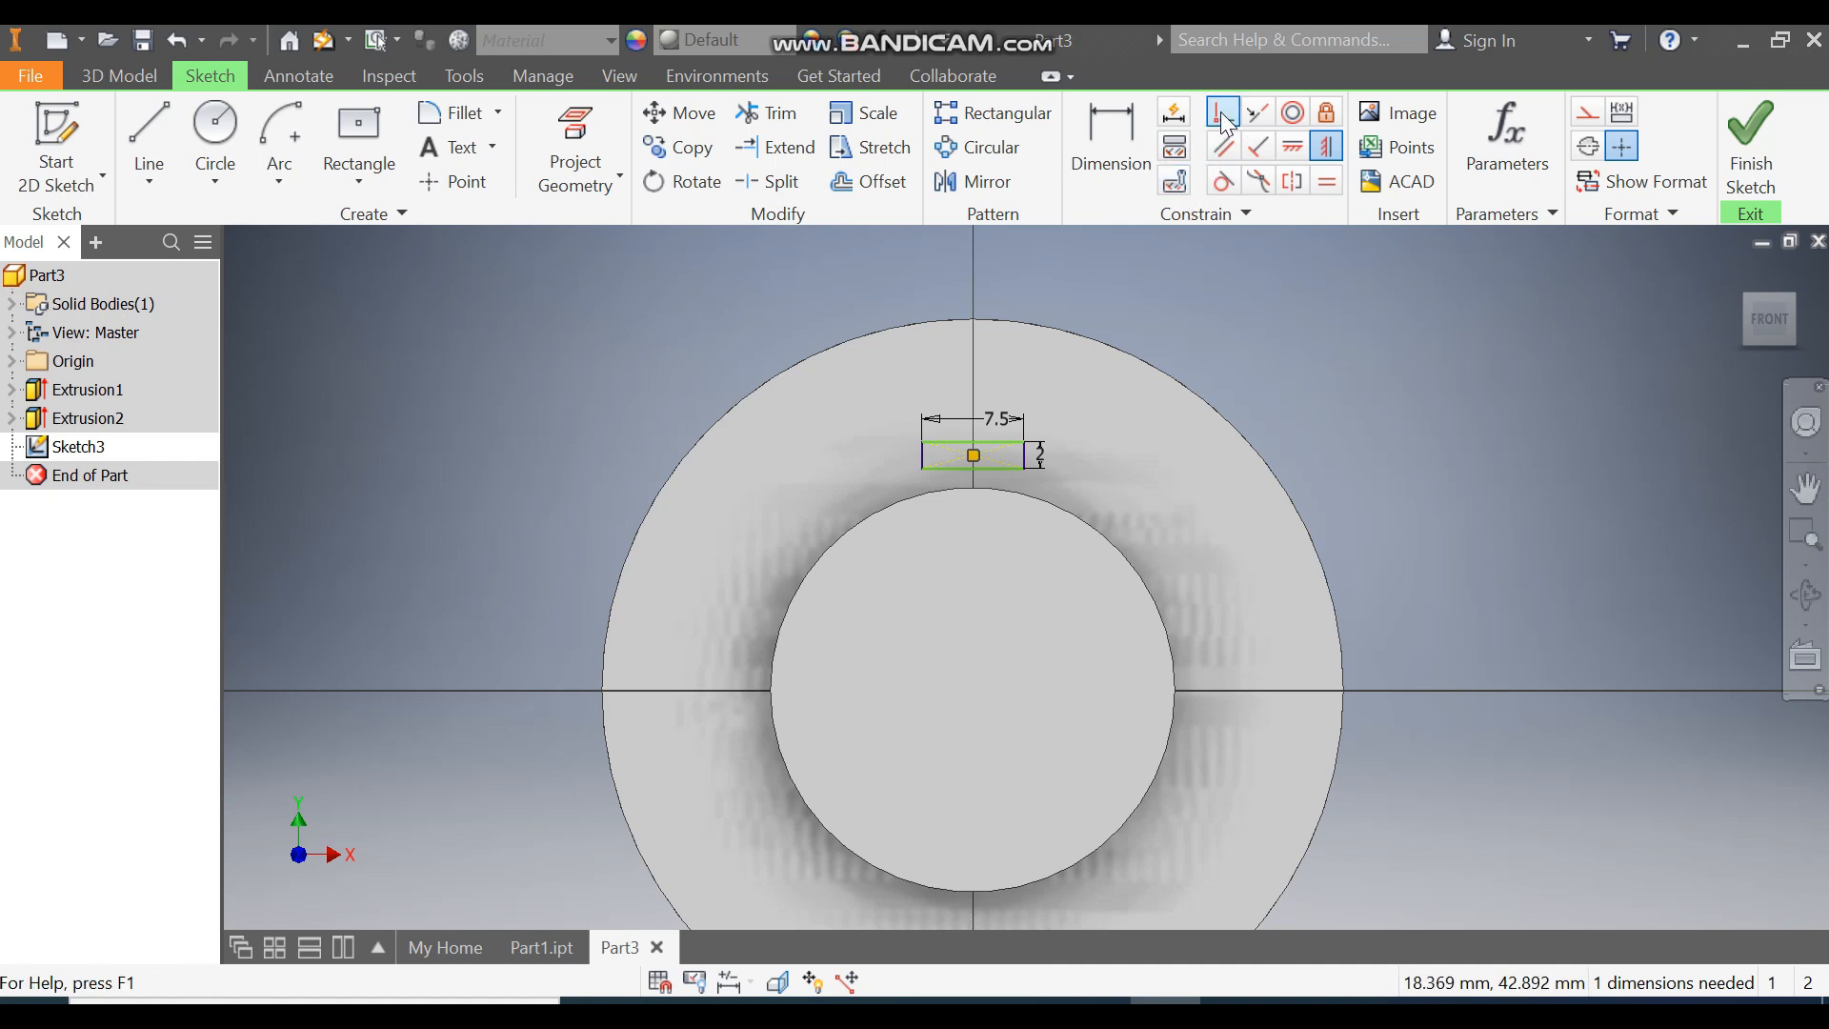
pyautogui.click(979, 323)
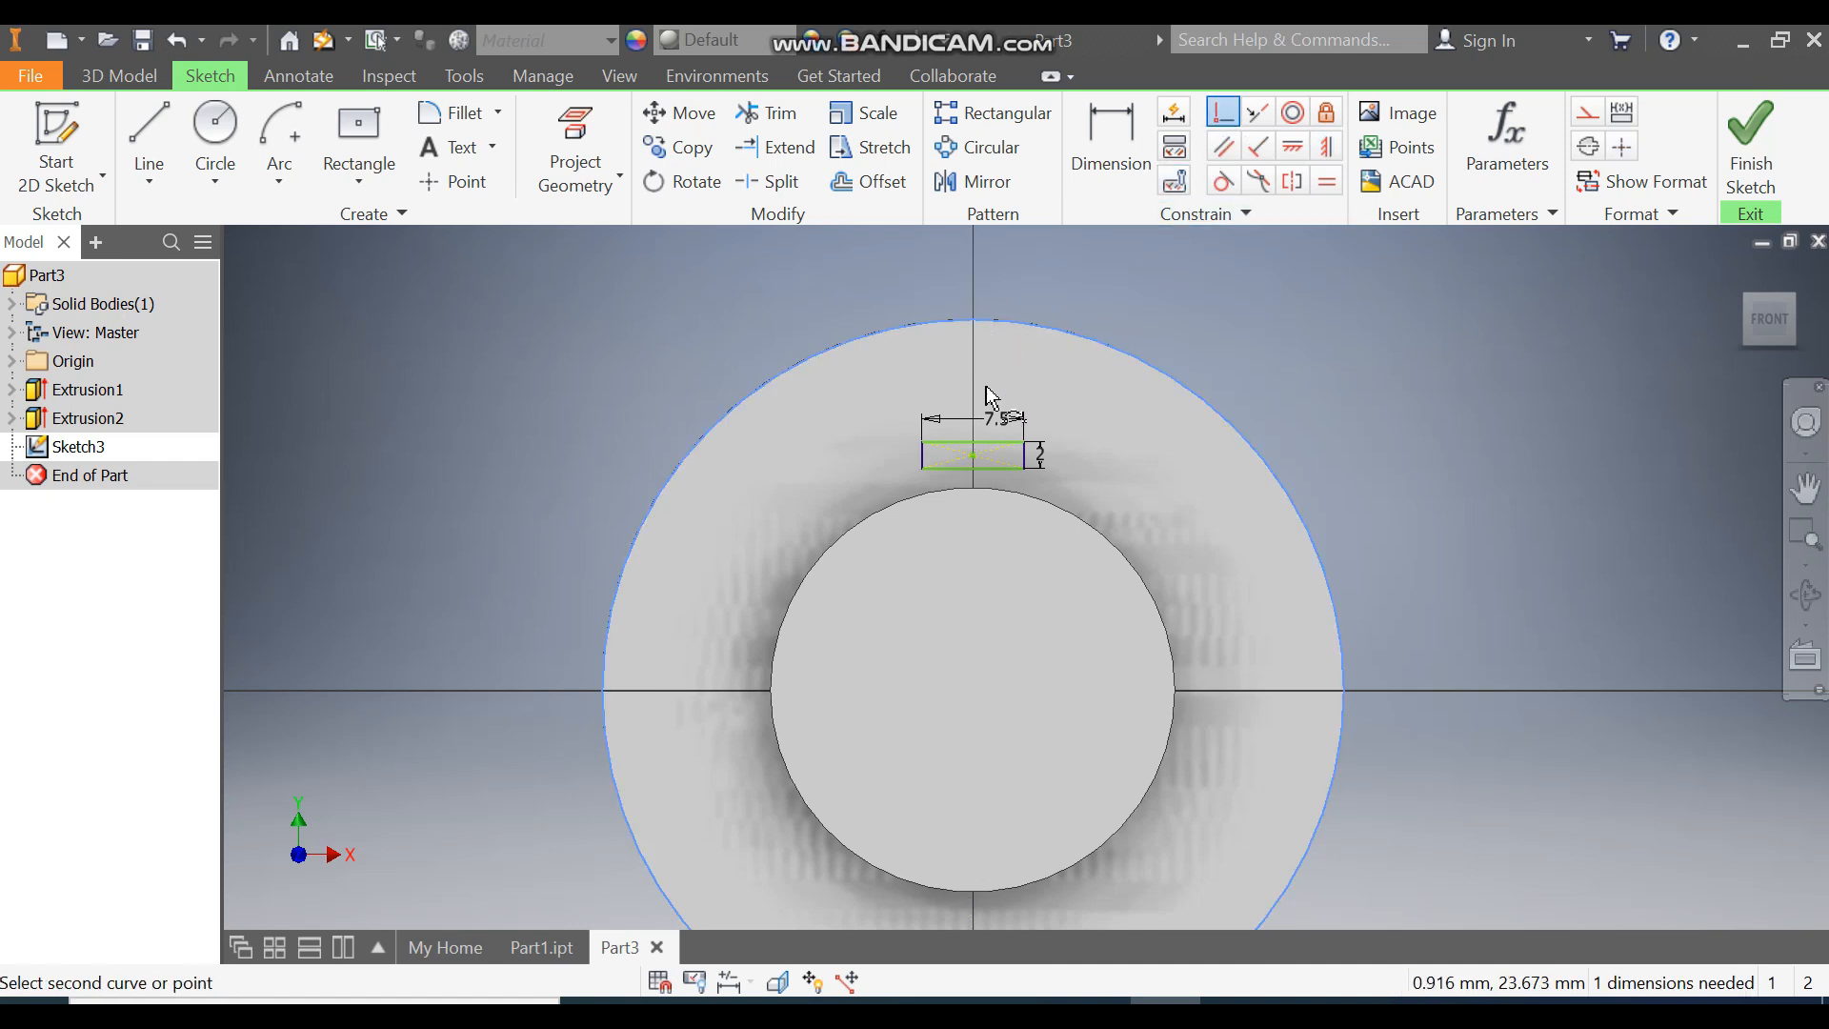
pyautogui.click(974, 454)
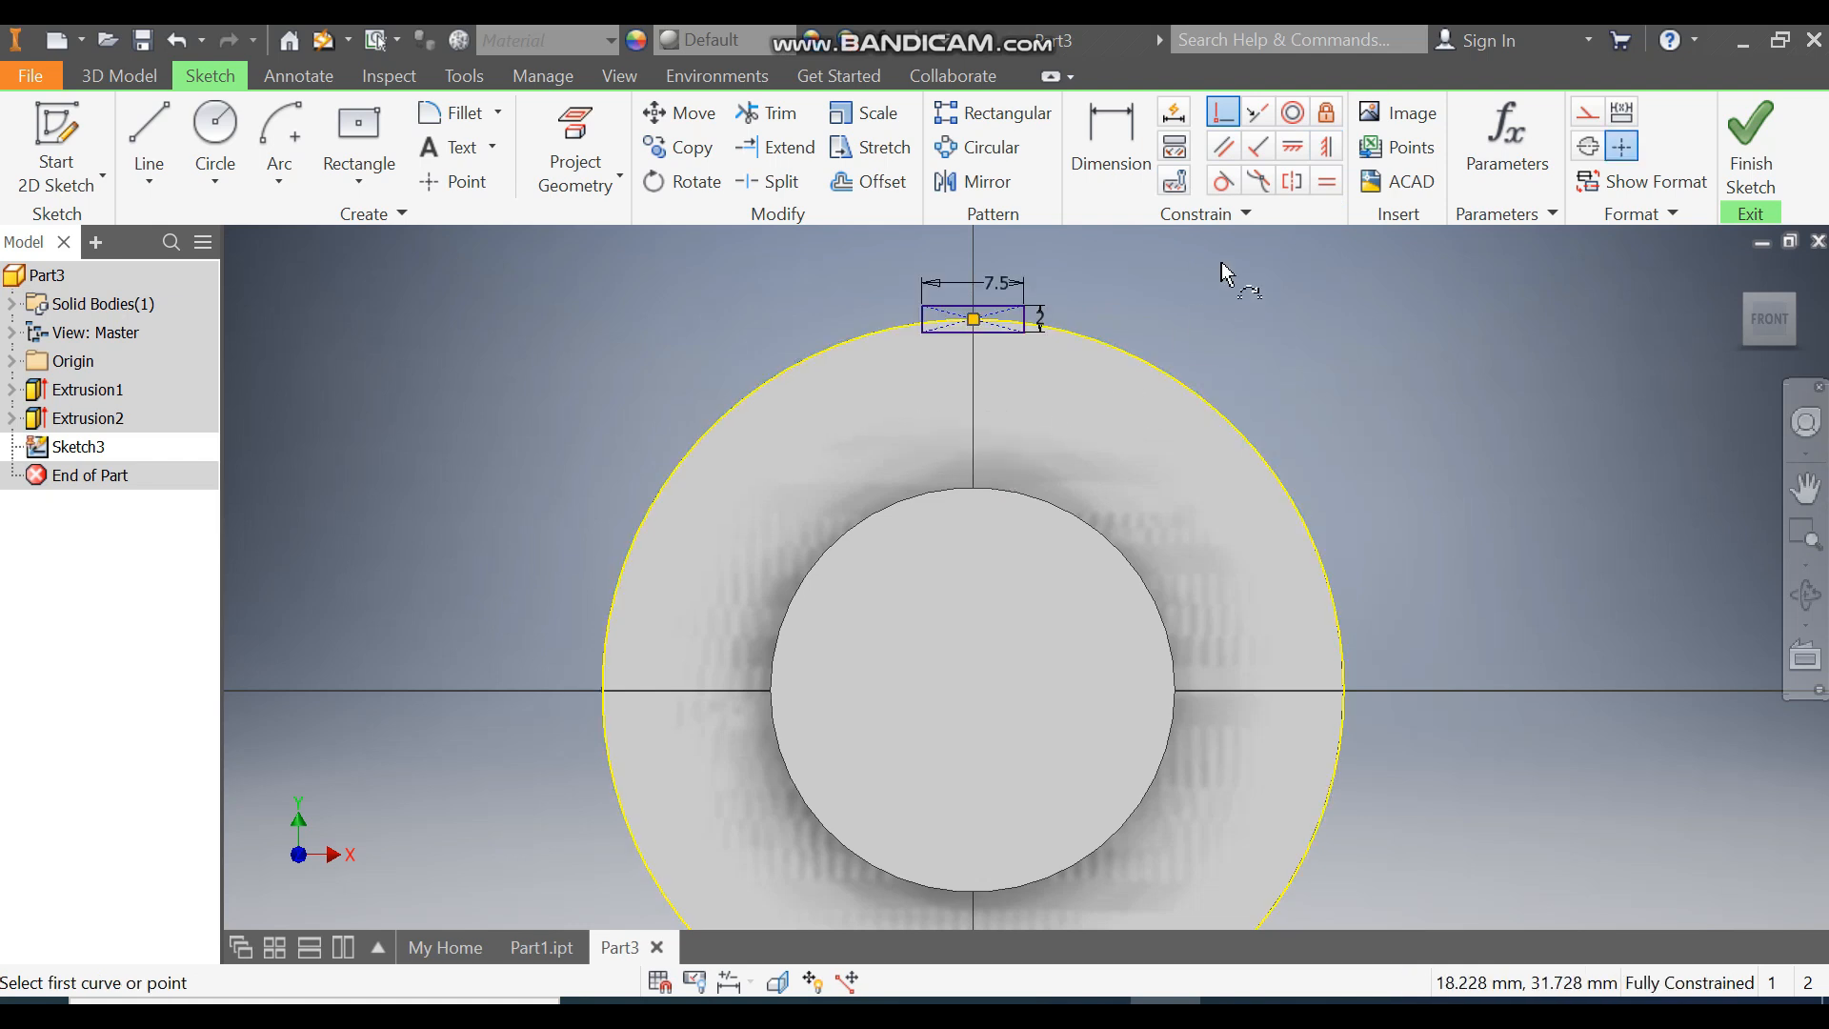
pyautogui.press('Escape')
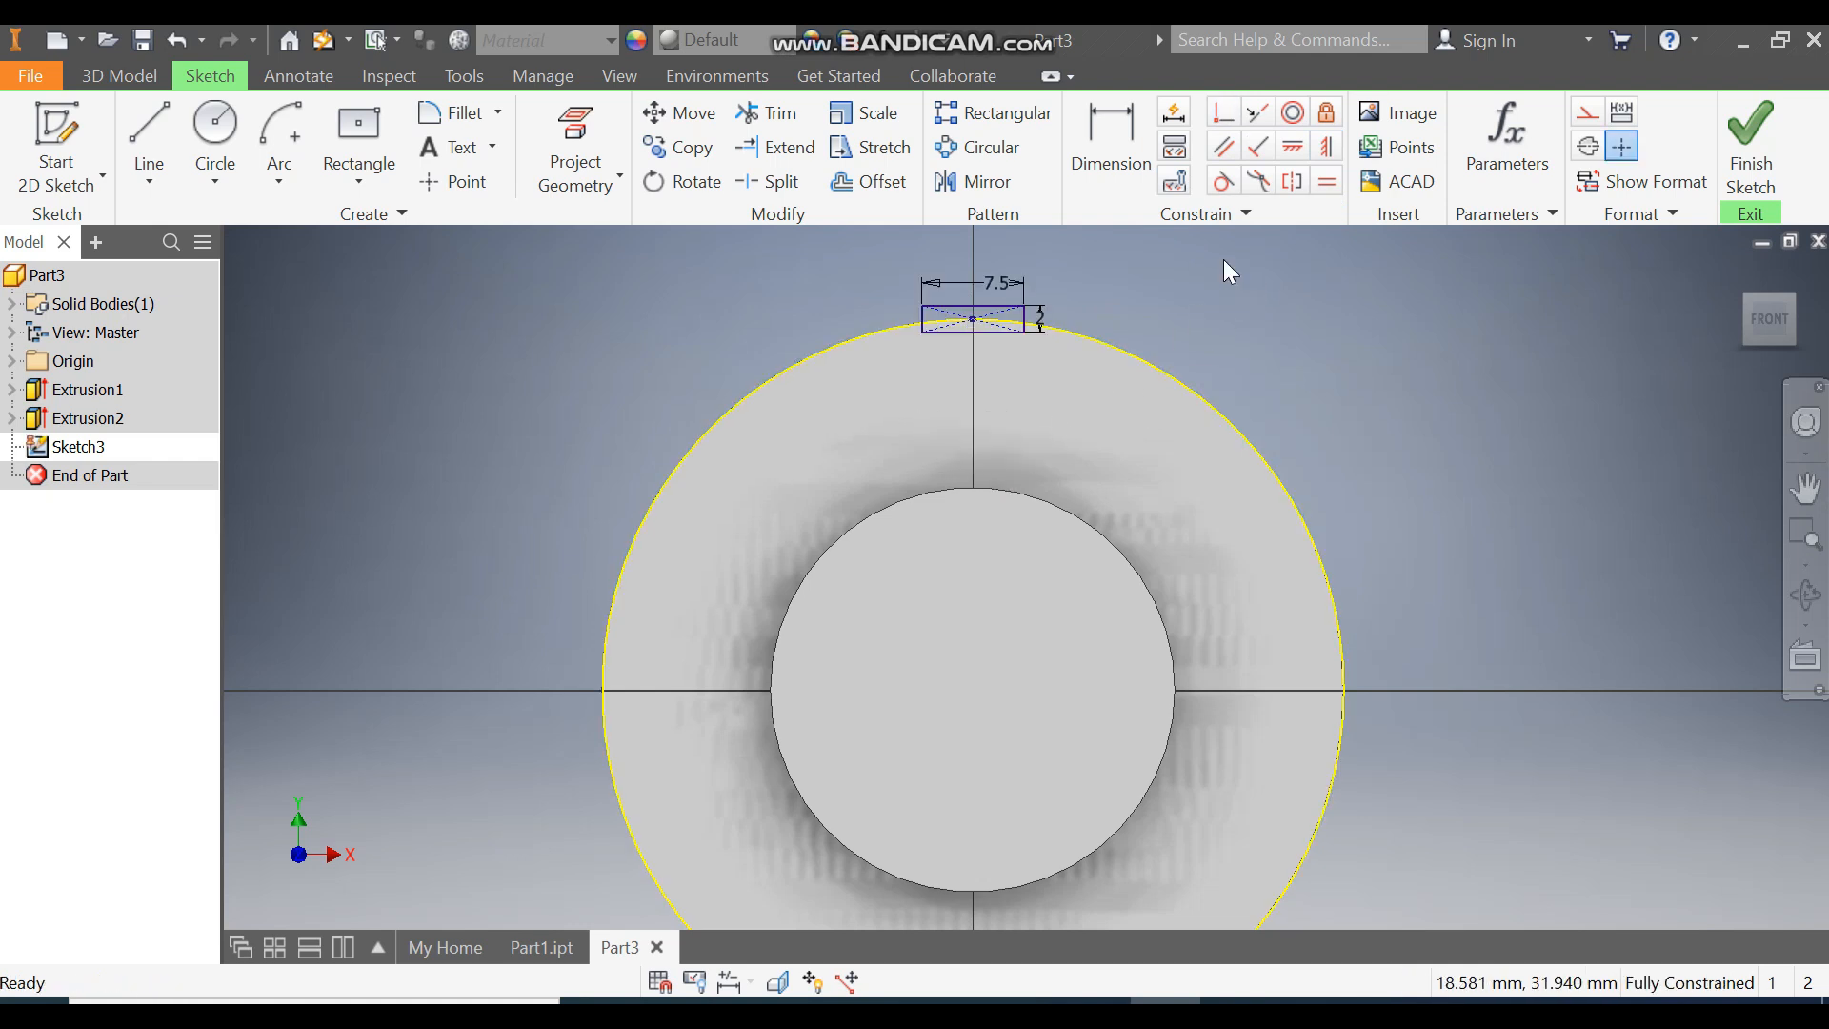
# Draw a 6 mm diameter circle with its centre just below the rectangle, in line with the vertical axis.
pyautogui.scroll(6, 974, 357)
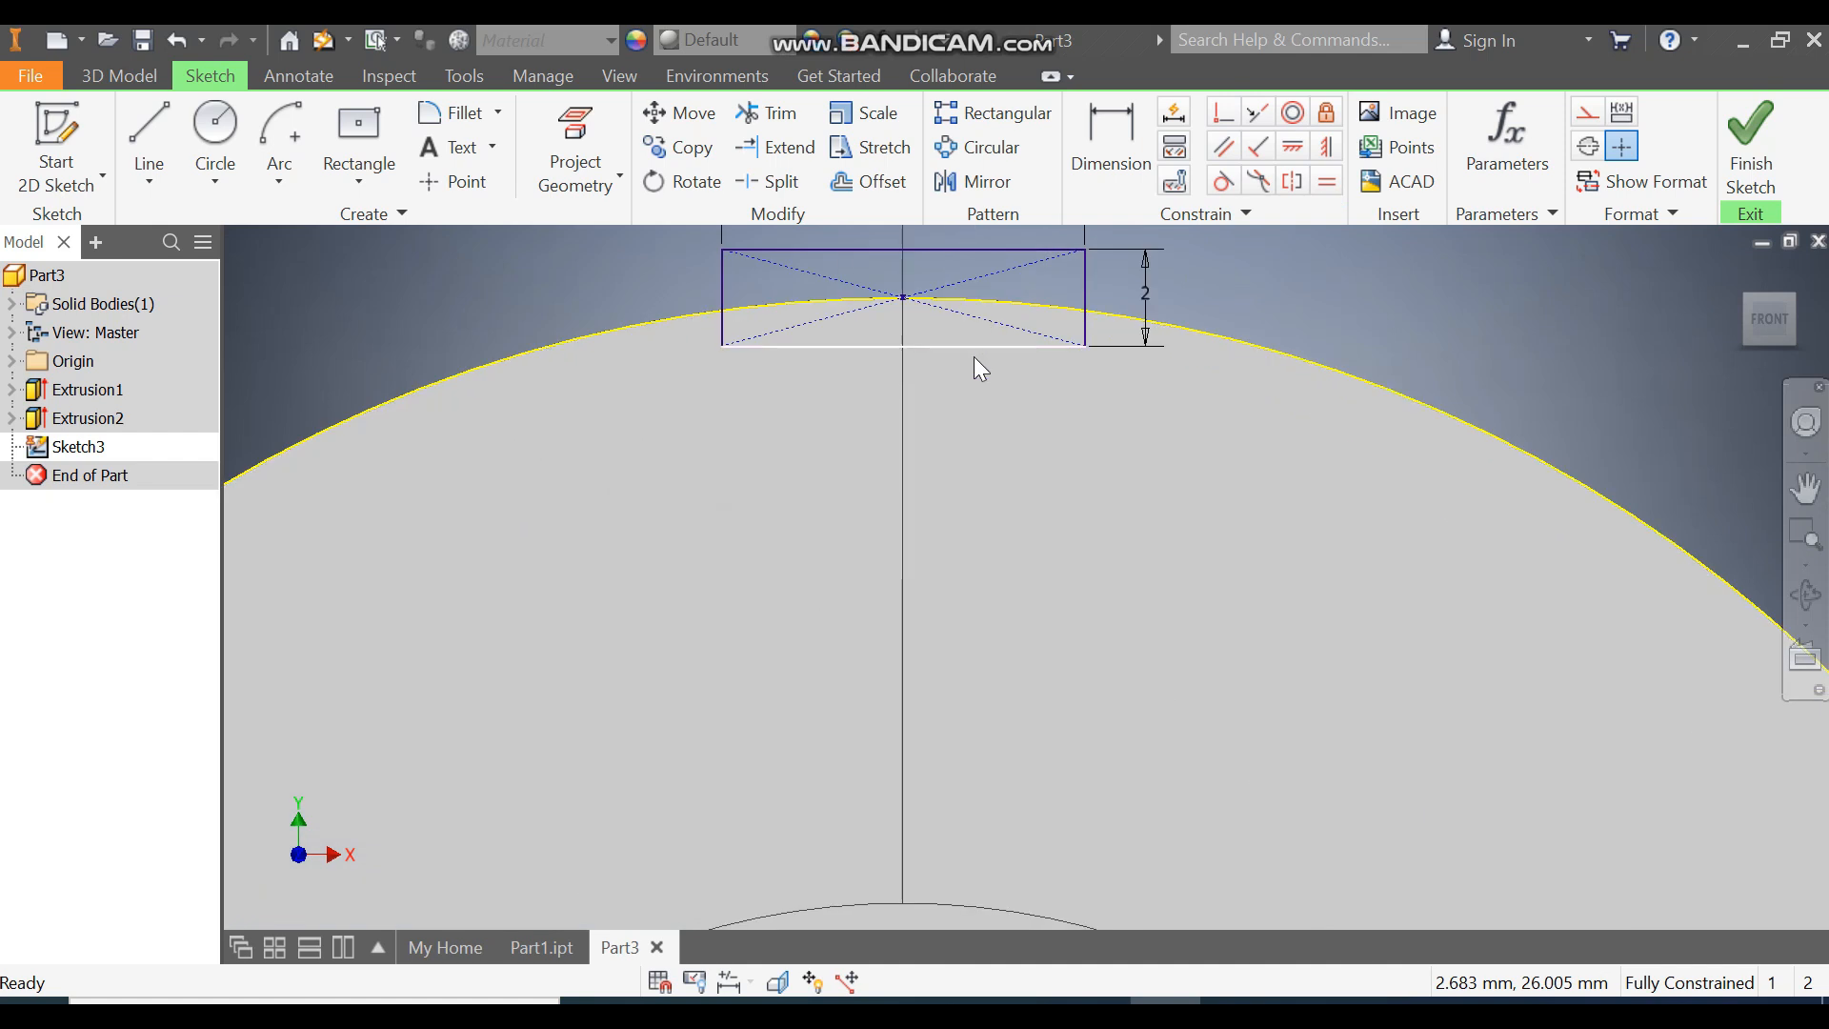
pyautogui.scroll(-2, 998, 458)
pyautogui.click(214, 127)
pyautogui.click(949, 468)
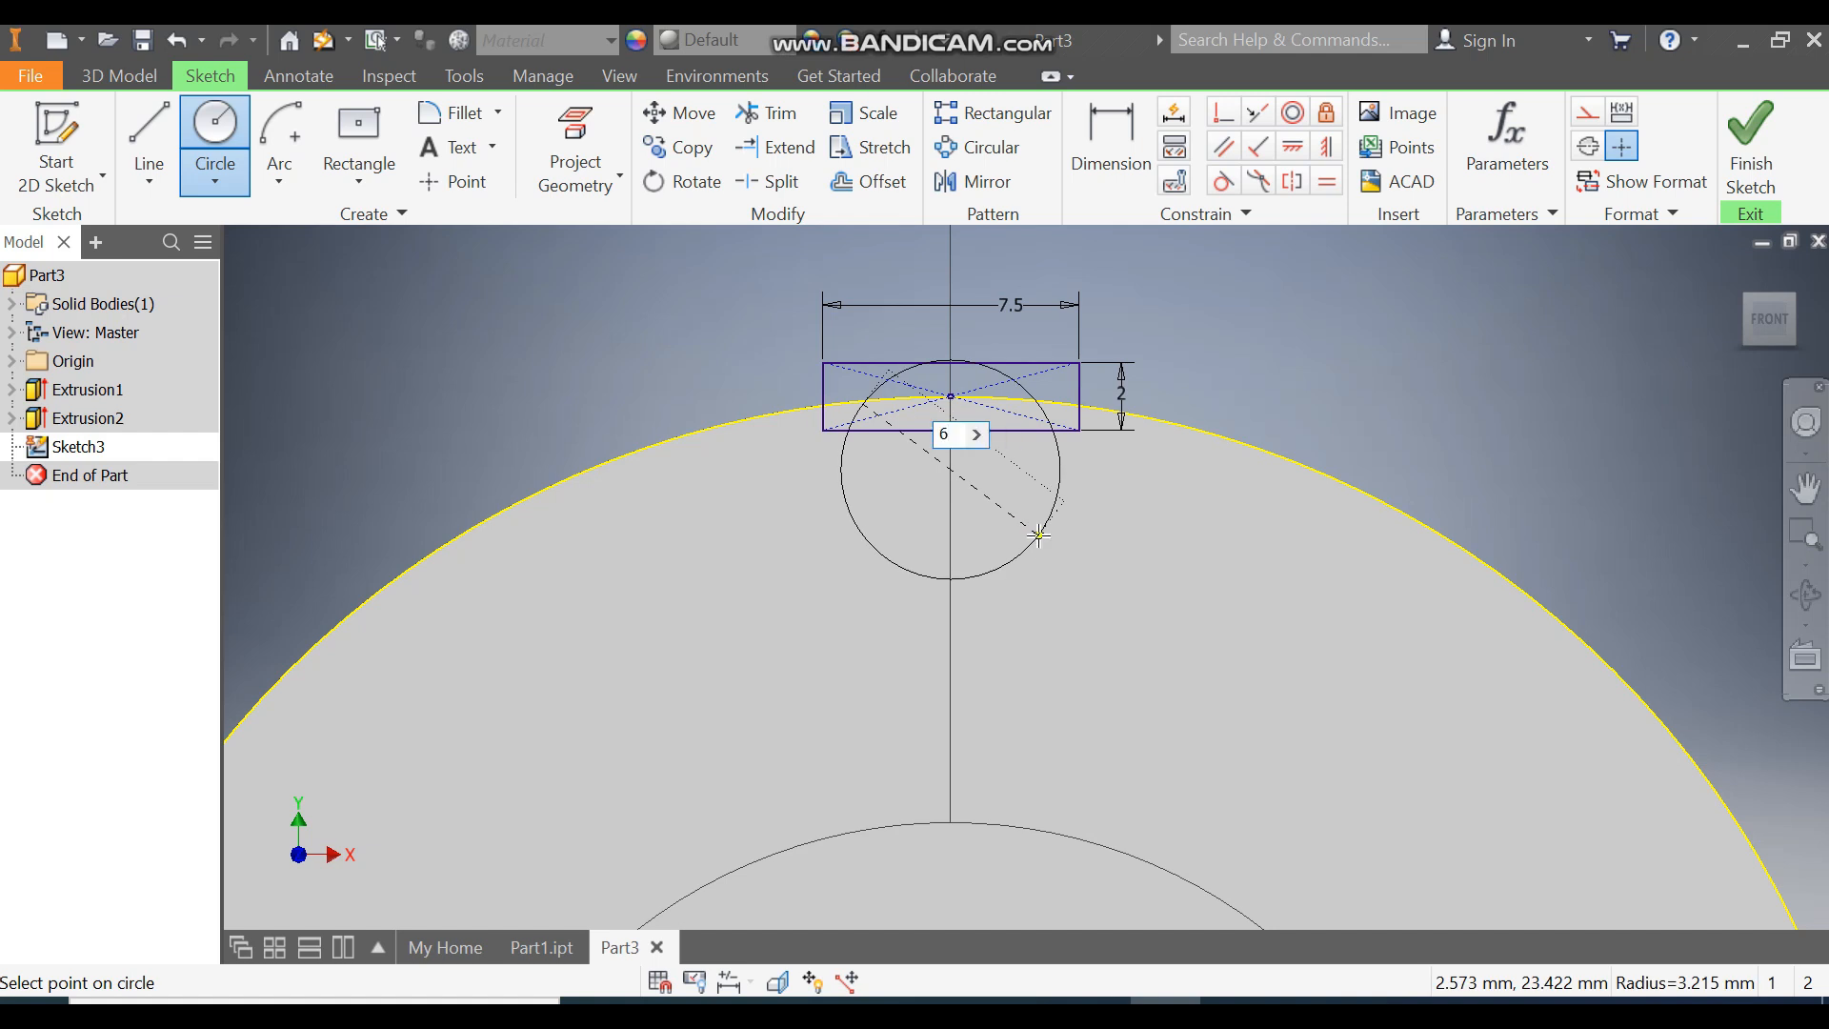
pyautogui.click(1040, 535)
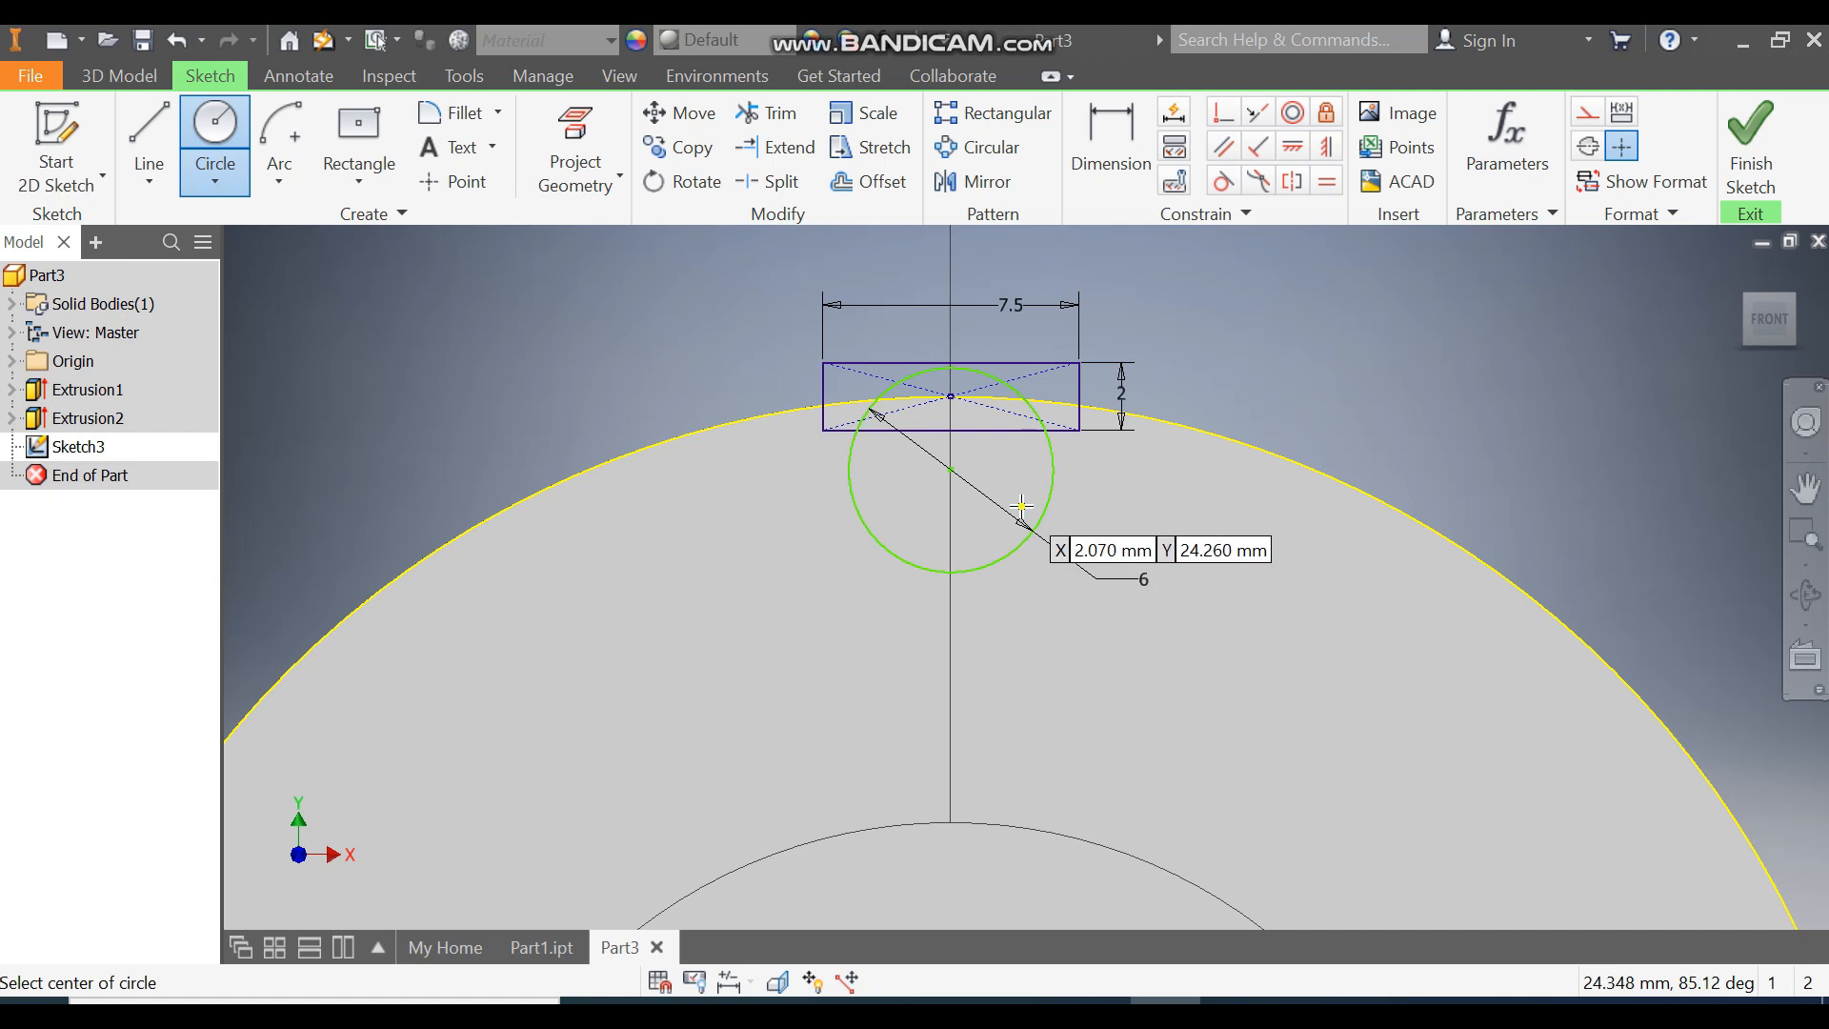
# Make the 6 mm circle's centre coincident with the rectangle's lower edge.
pyautogui.click(1223, 113)
pyautogui.click(979, 431)
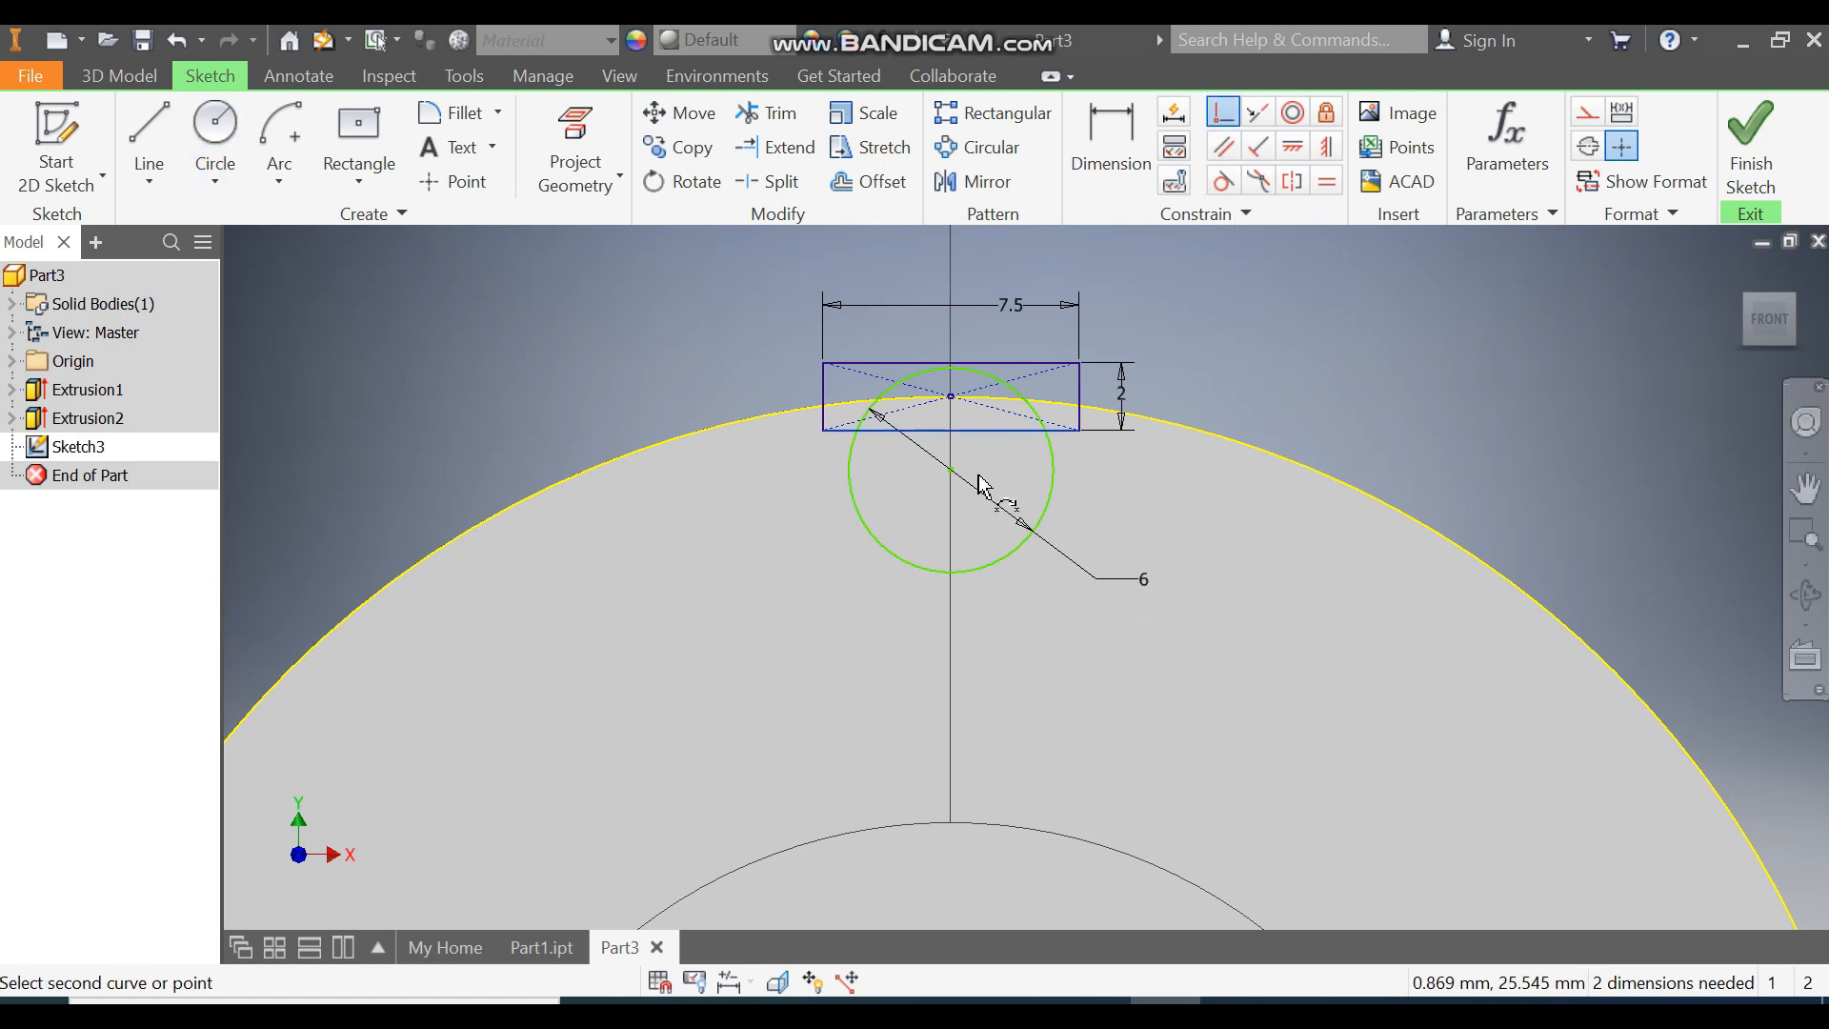
pyautogui.click(952, 471)
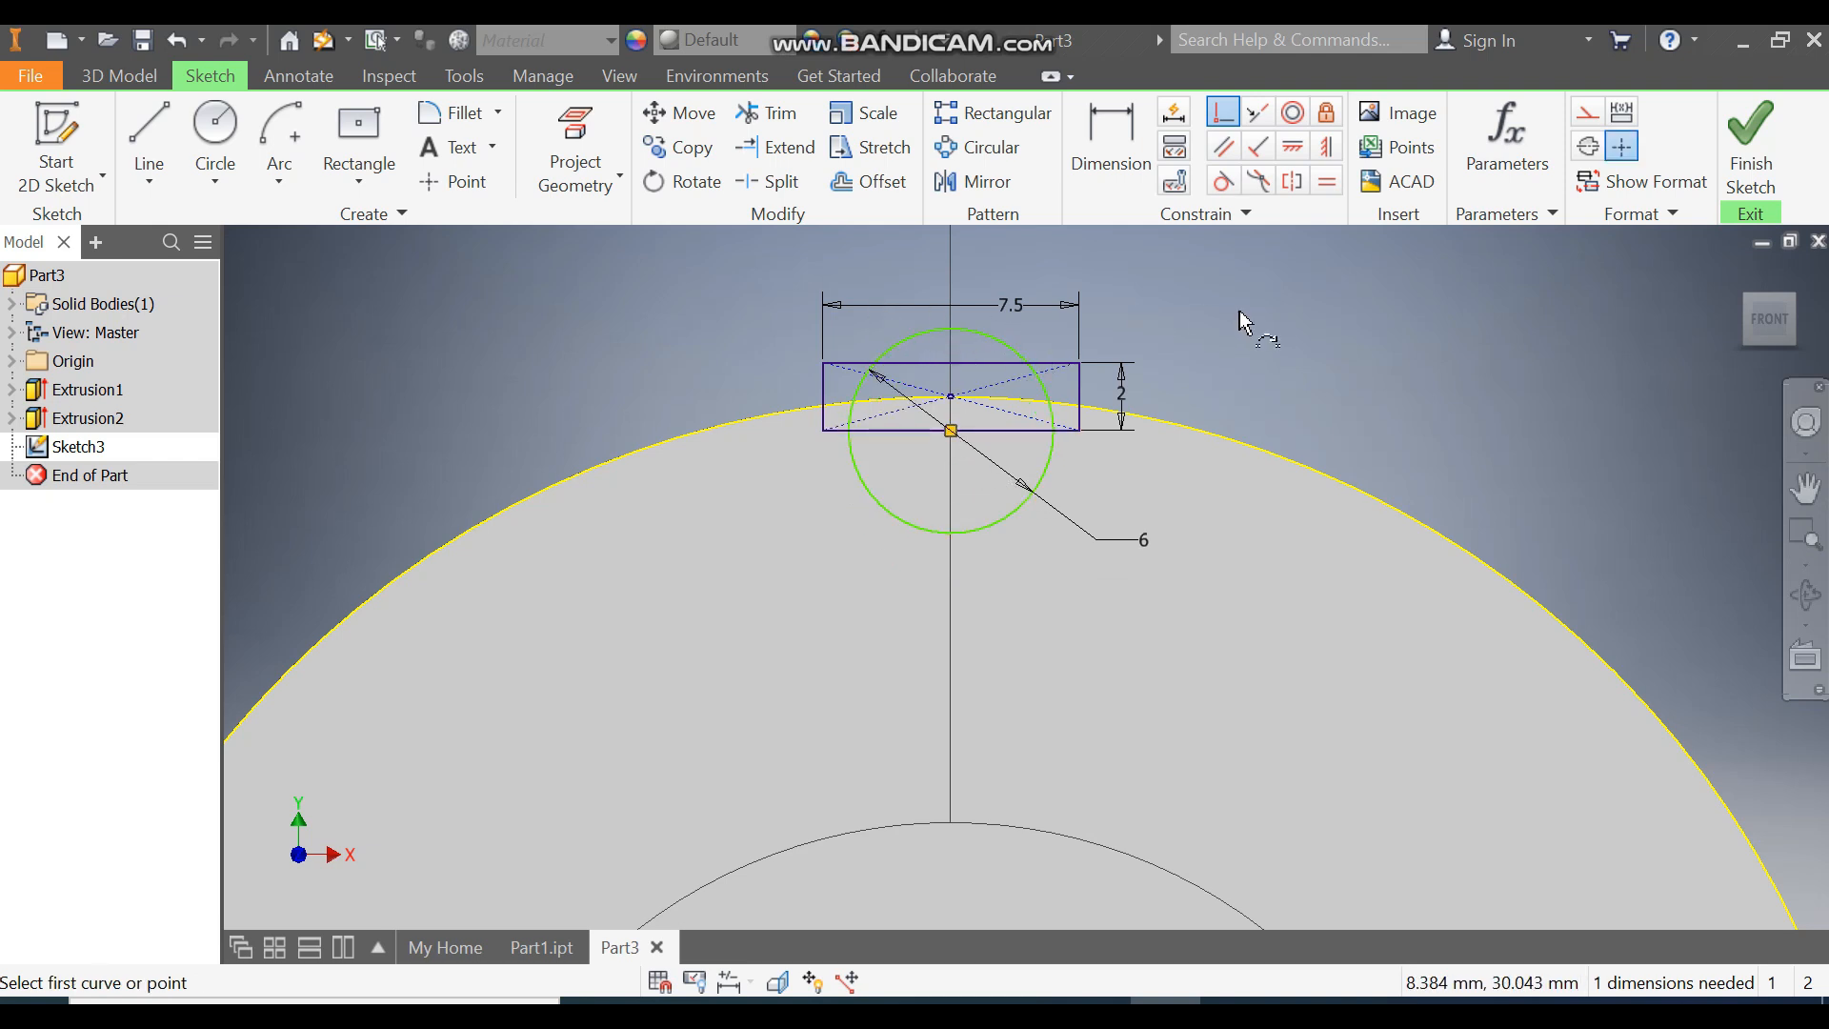
# Try to constrain the circle's centre vertically in line with the rectangle's centre.
pyautogui.click(1327, 149)
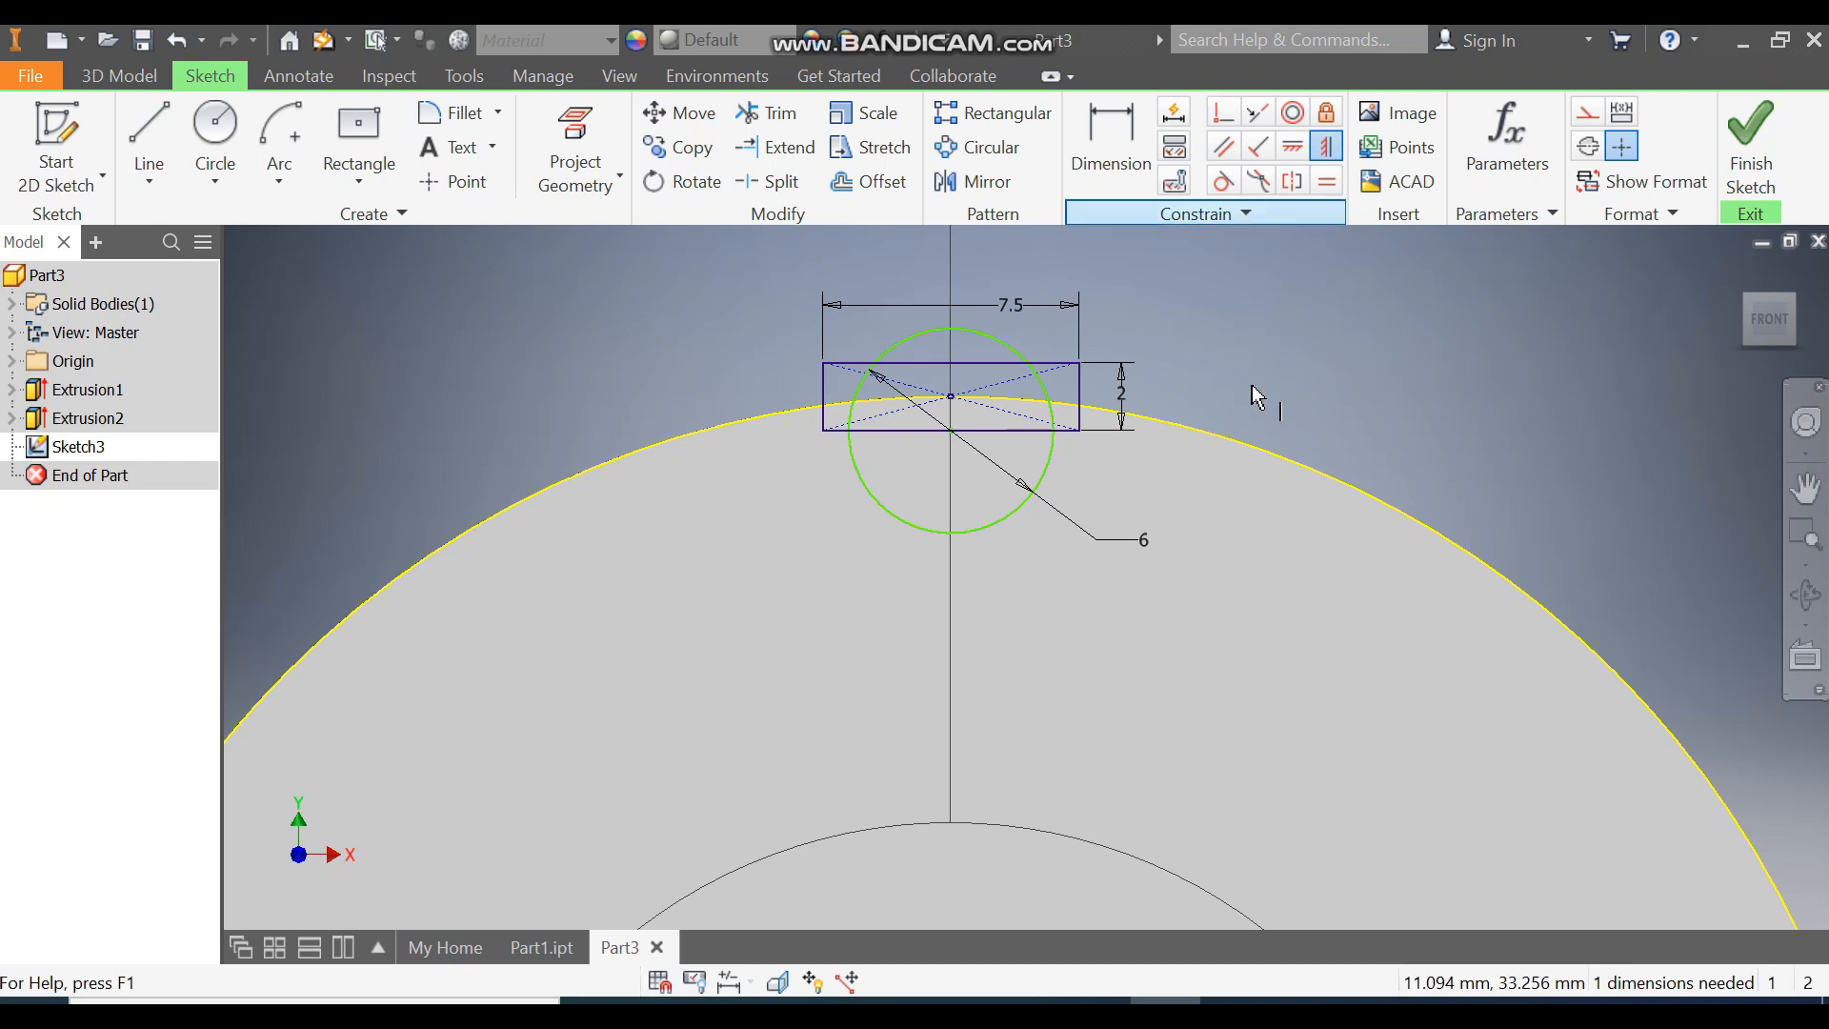
pyautogui.click(952, 398)
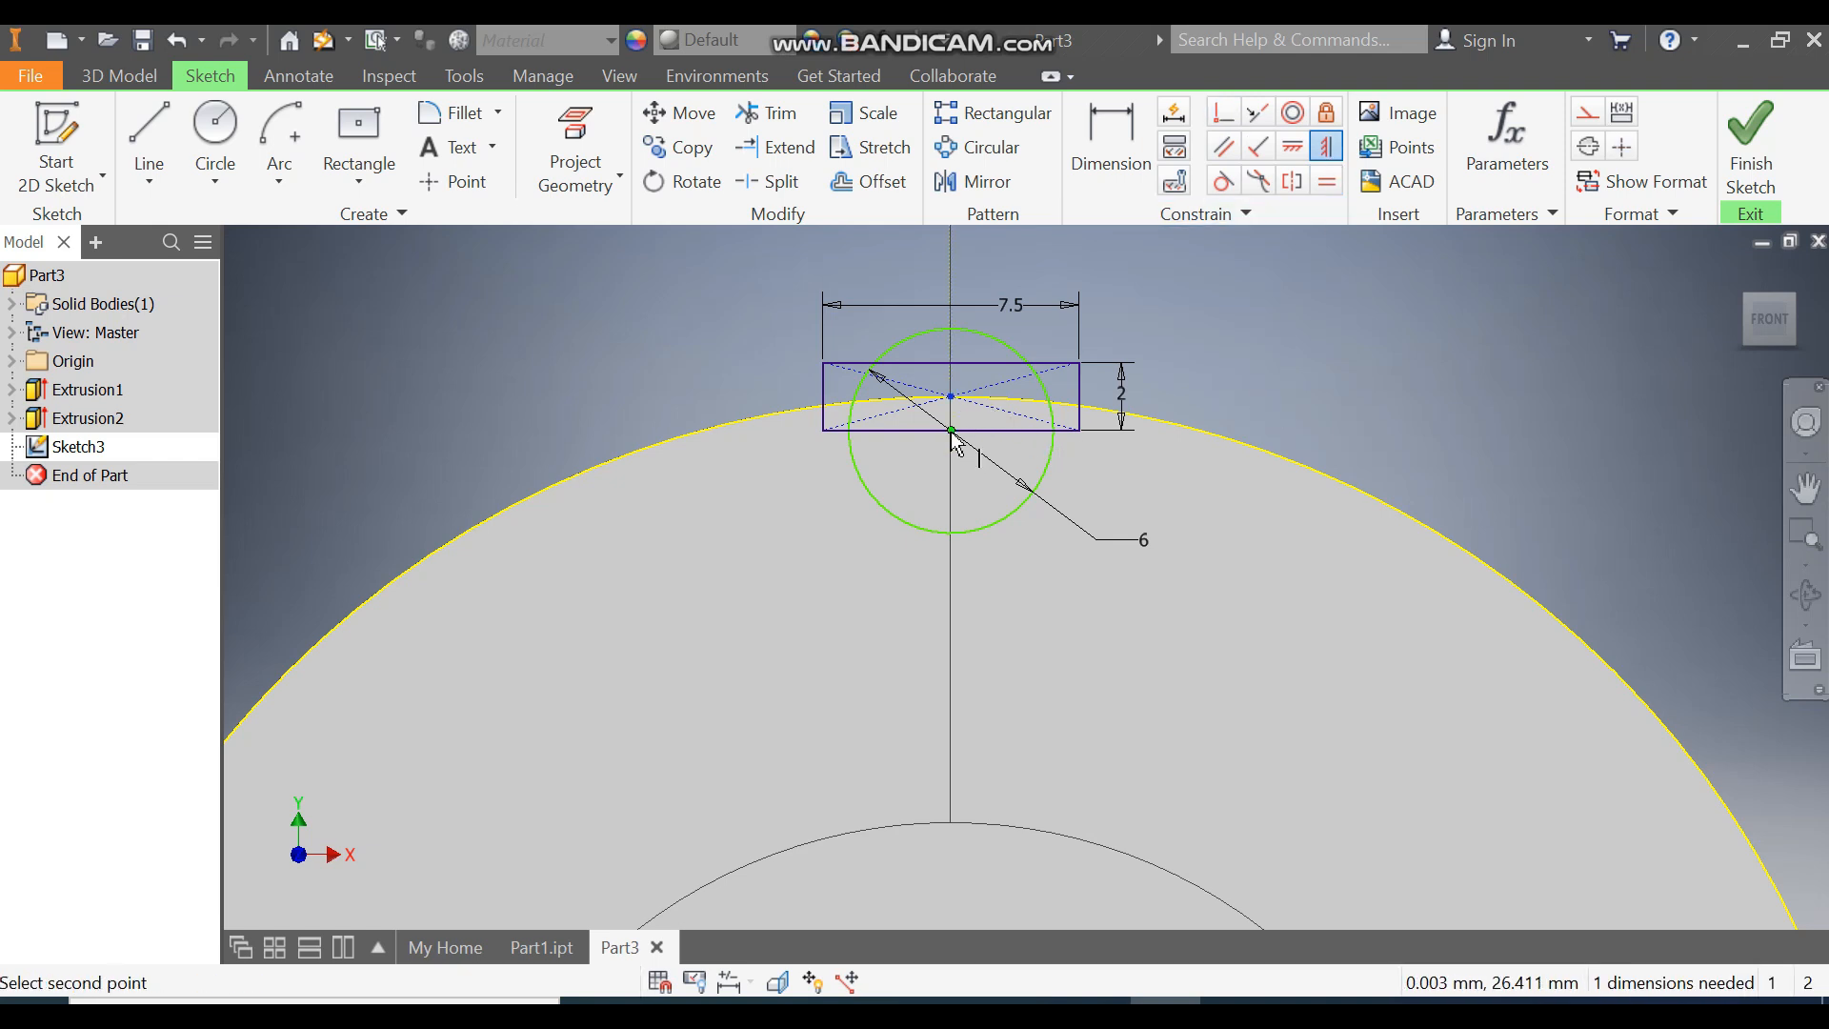
pyautogui.click(950, 431)
pyautogui.click(655, 270)
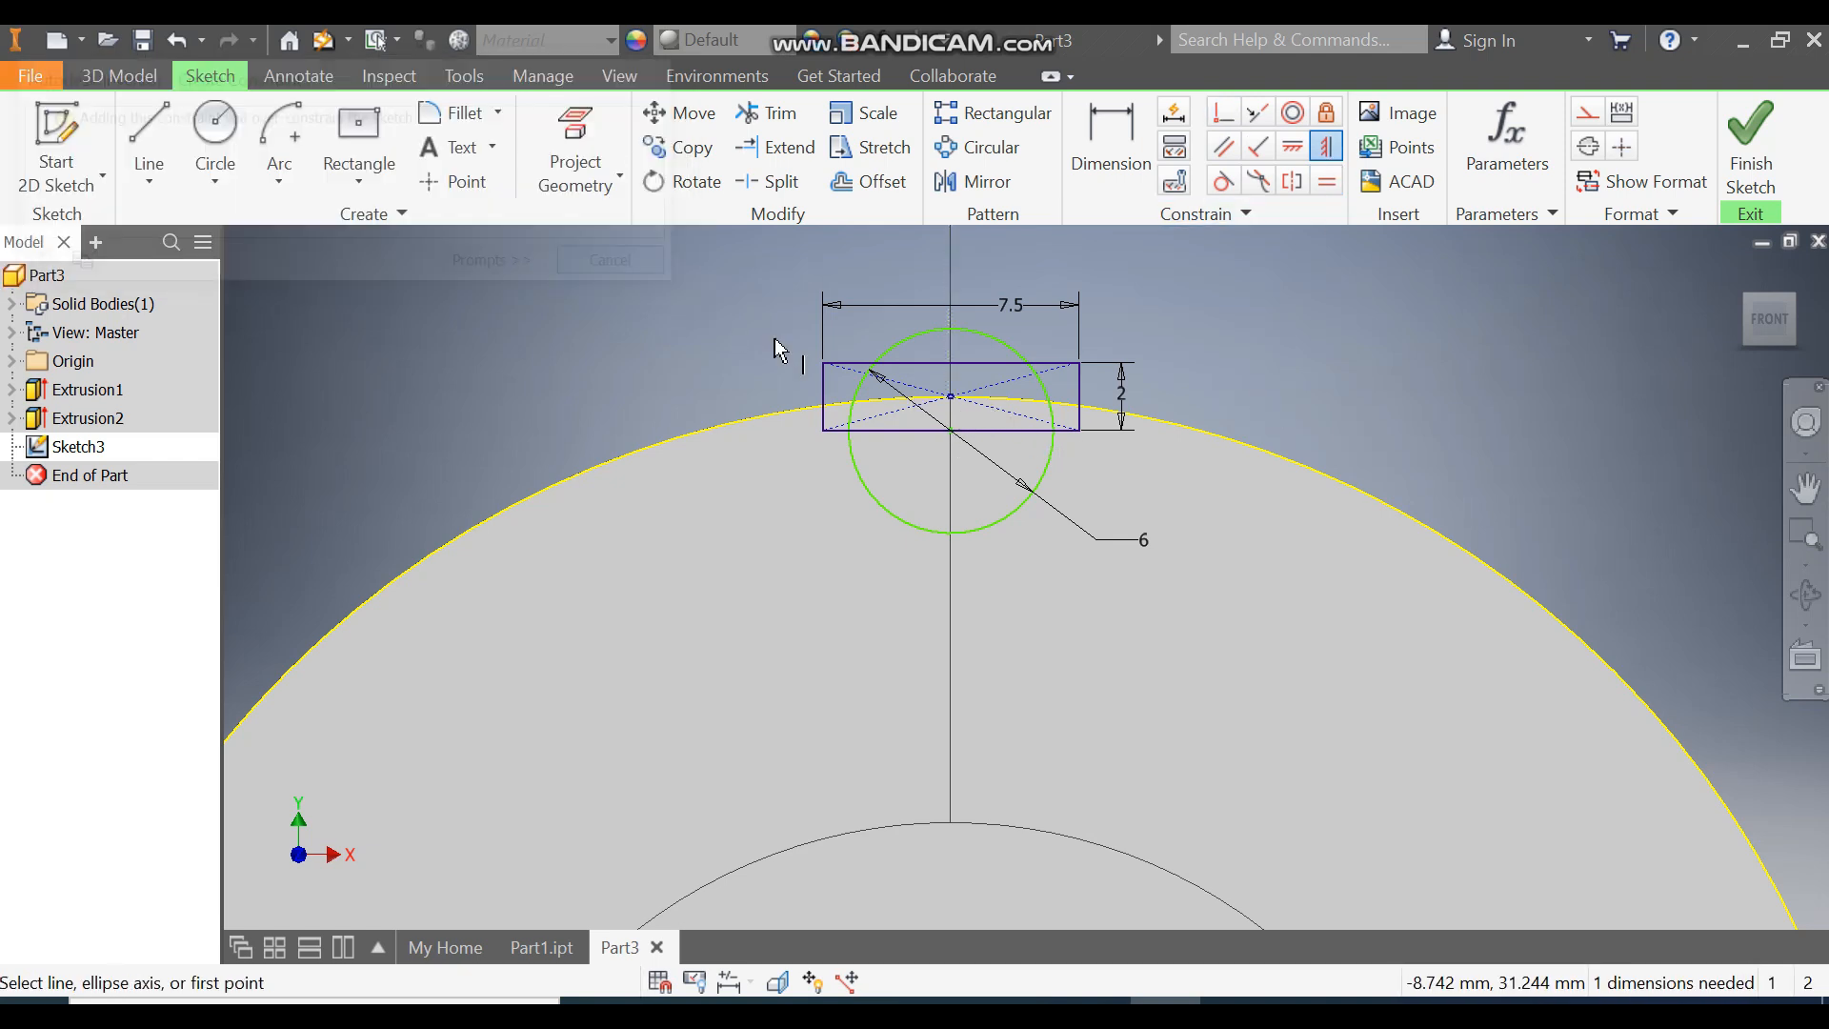
pyautogui.press('Escape')
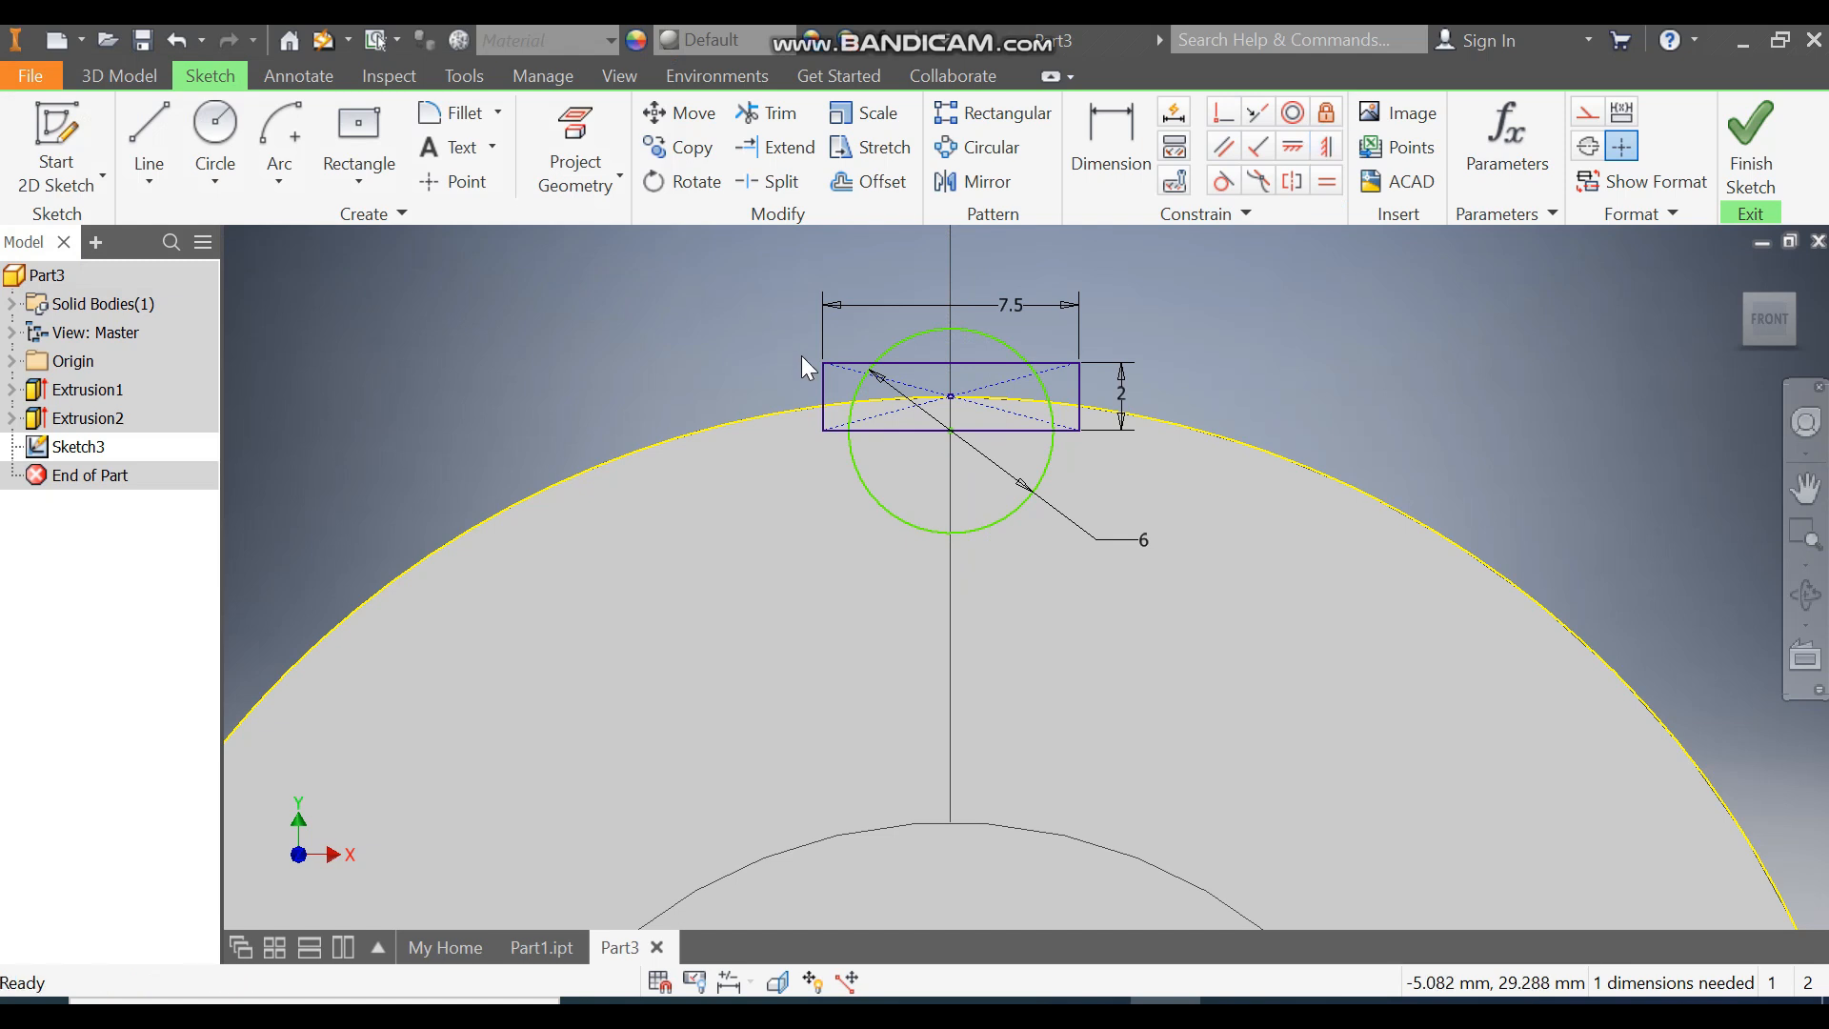
# Snap the circle's centre to the midpoint of the rectangle's lower edge.
pyautogui.moveTo(946, 433)
pyautogui.mouseDown()
pyautogui.moveTo(1029, 476)
pyautogui.moveTo(1068, 463)
pyautogui.moveTo(950, 431)
pyautogui.mouseUp()
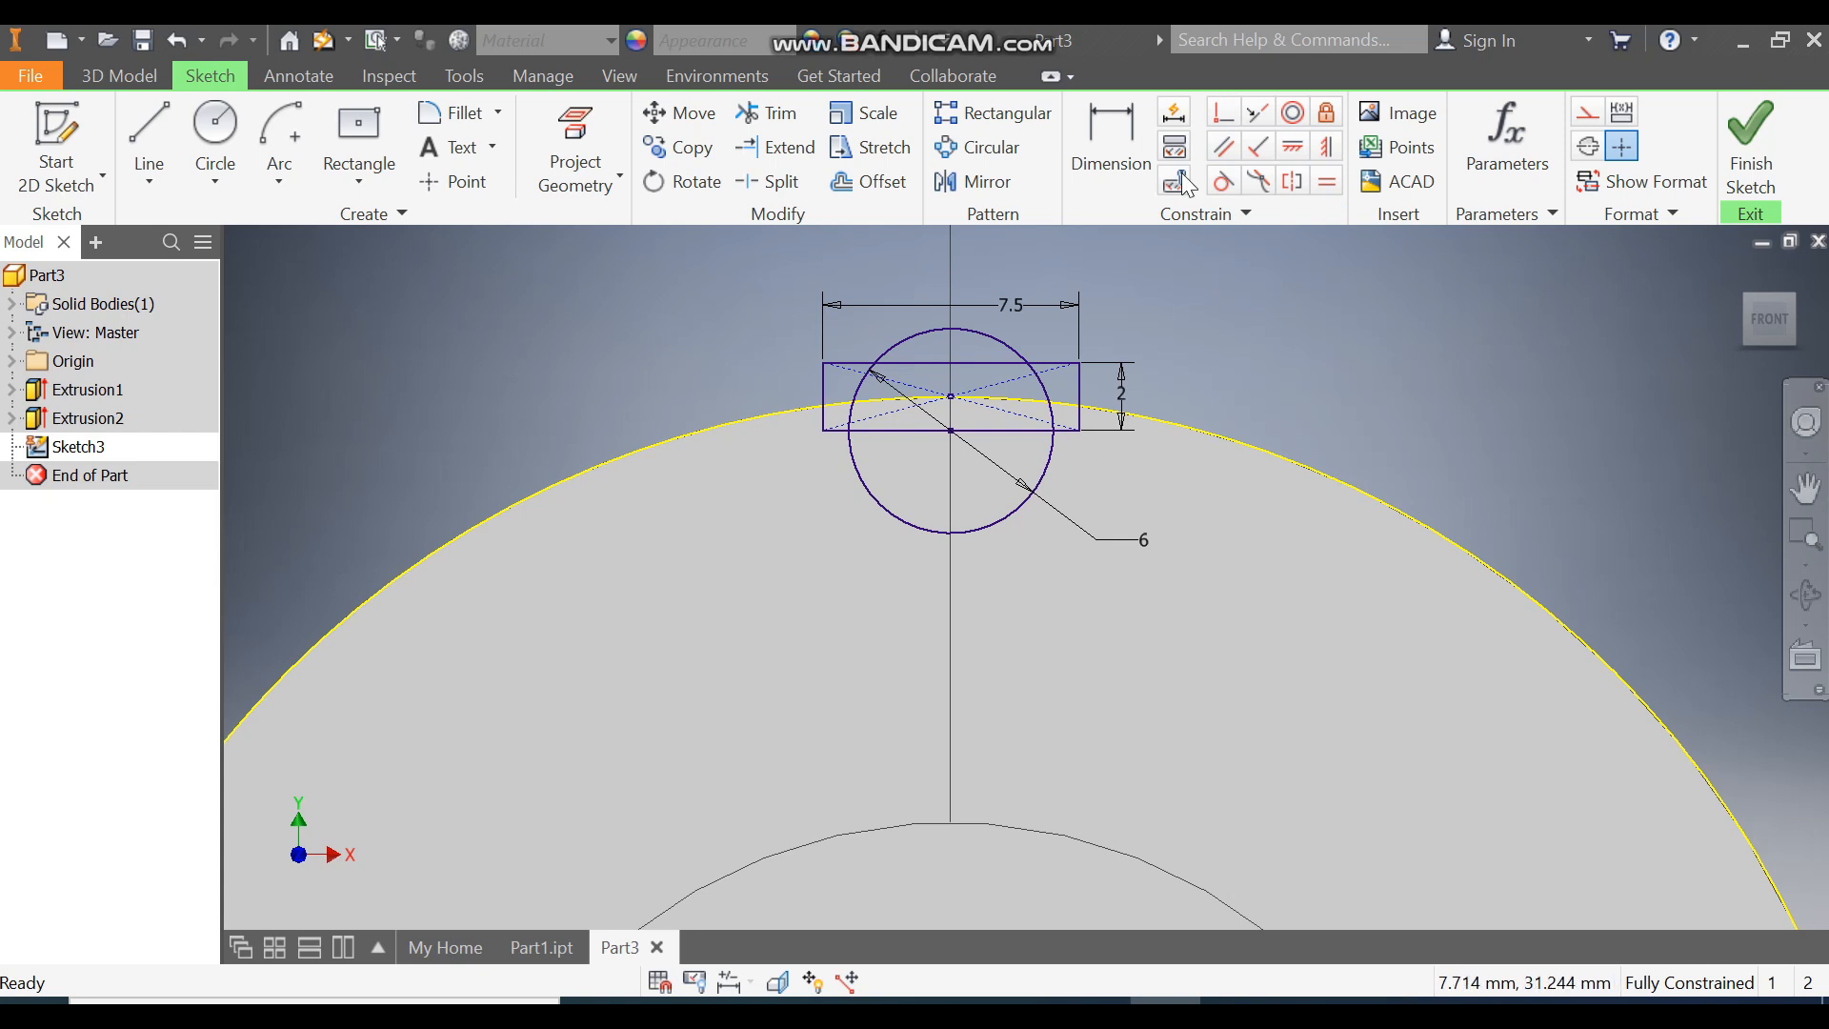
# Trim the circle's upper portions above and inside the rectangle, keeping the semicircle below its lower edge.
pyautogui.click(761, 116)
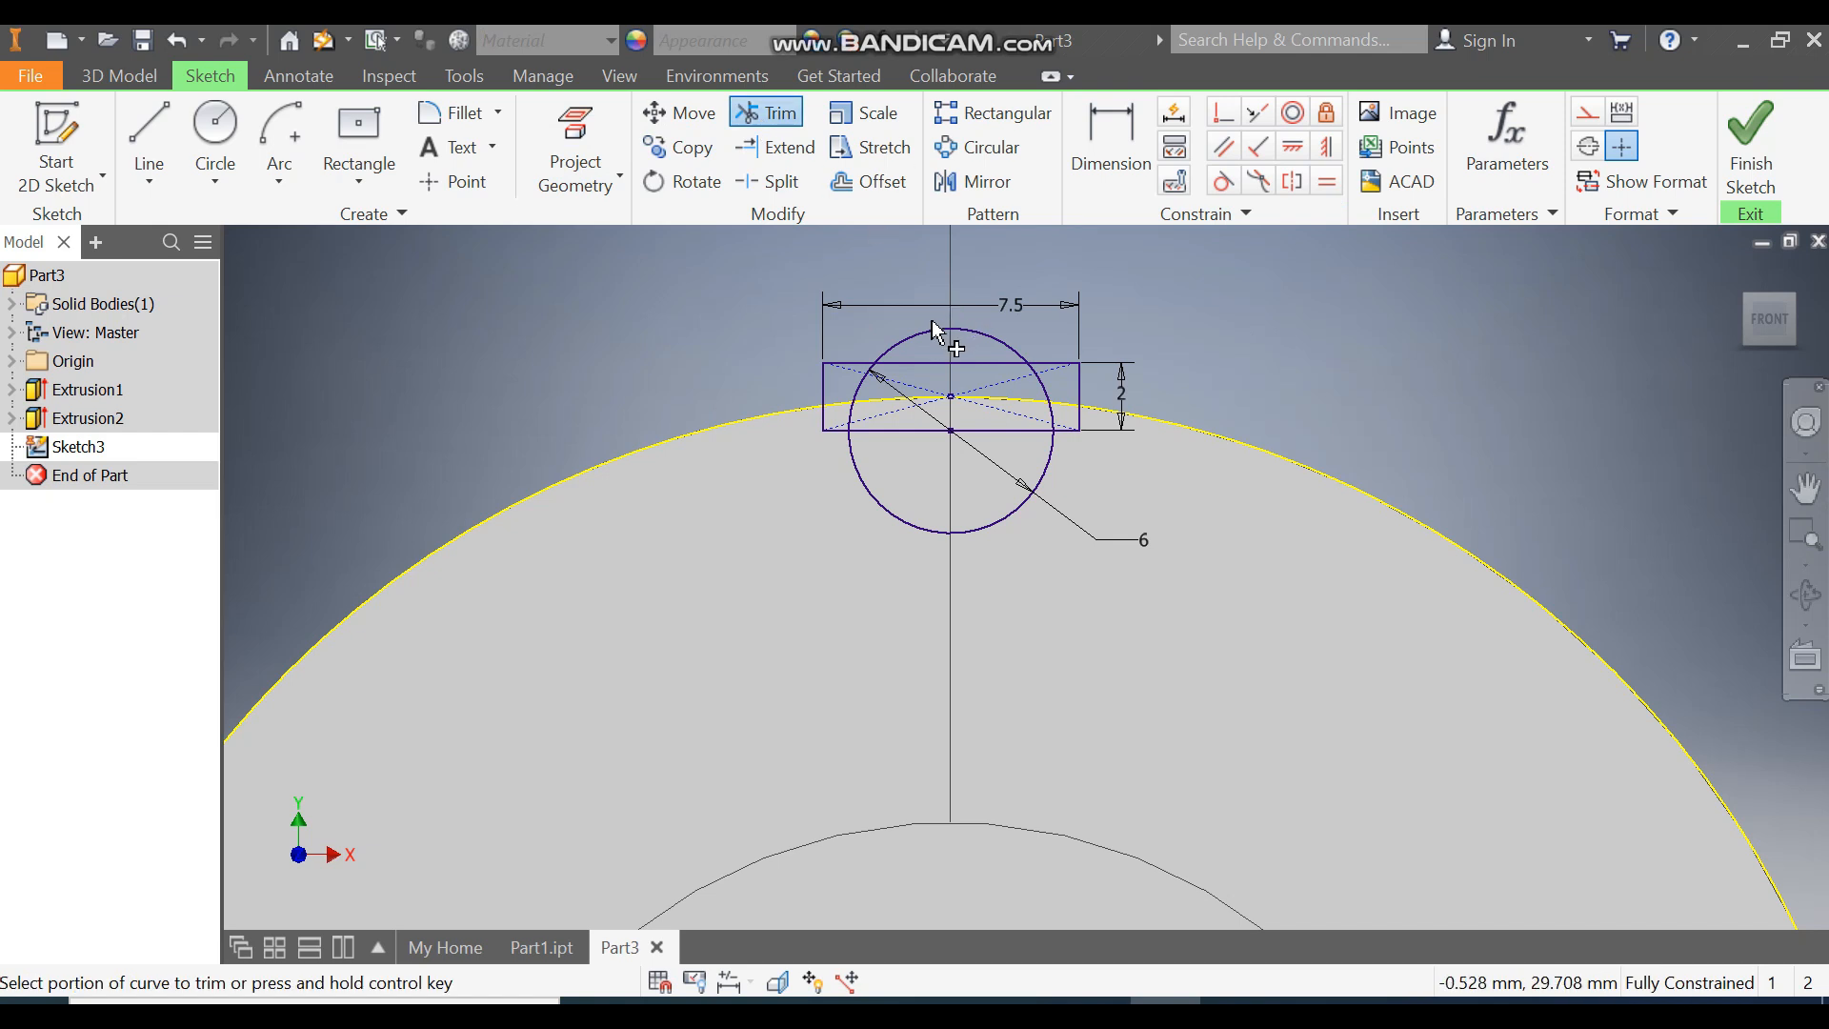
pyautogui.click(934, 340)
pyautogui.click(860, 387)
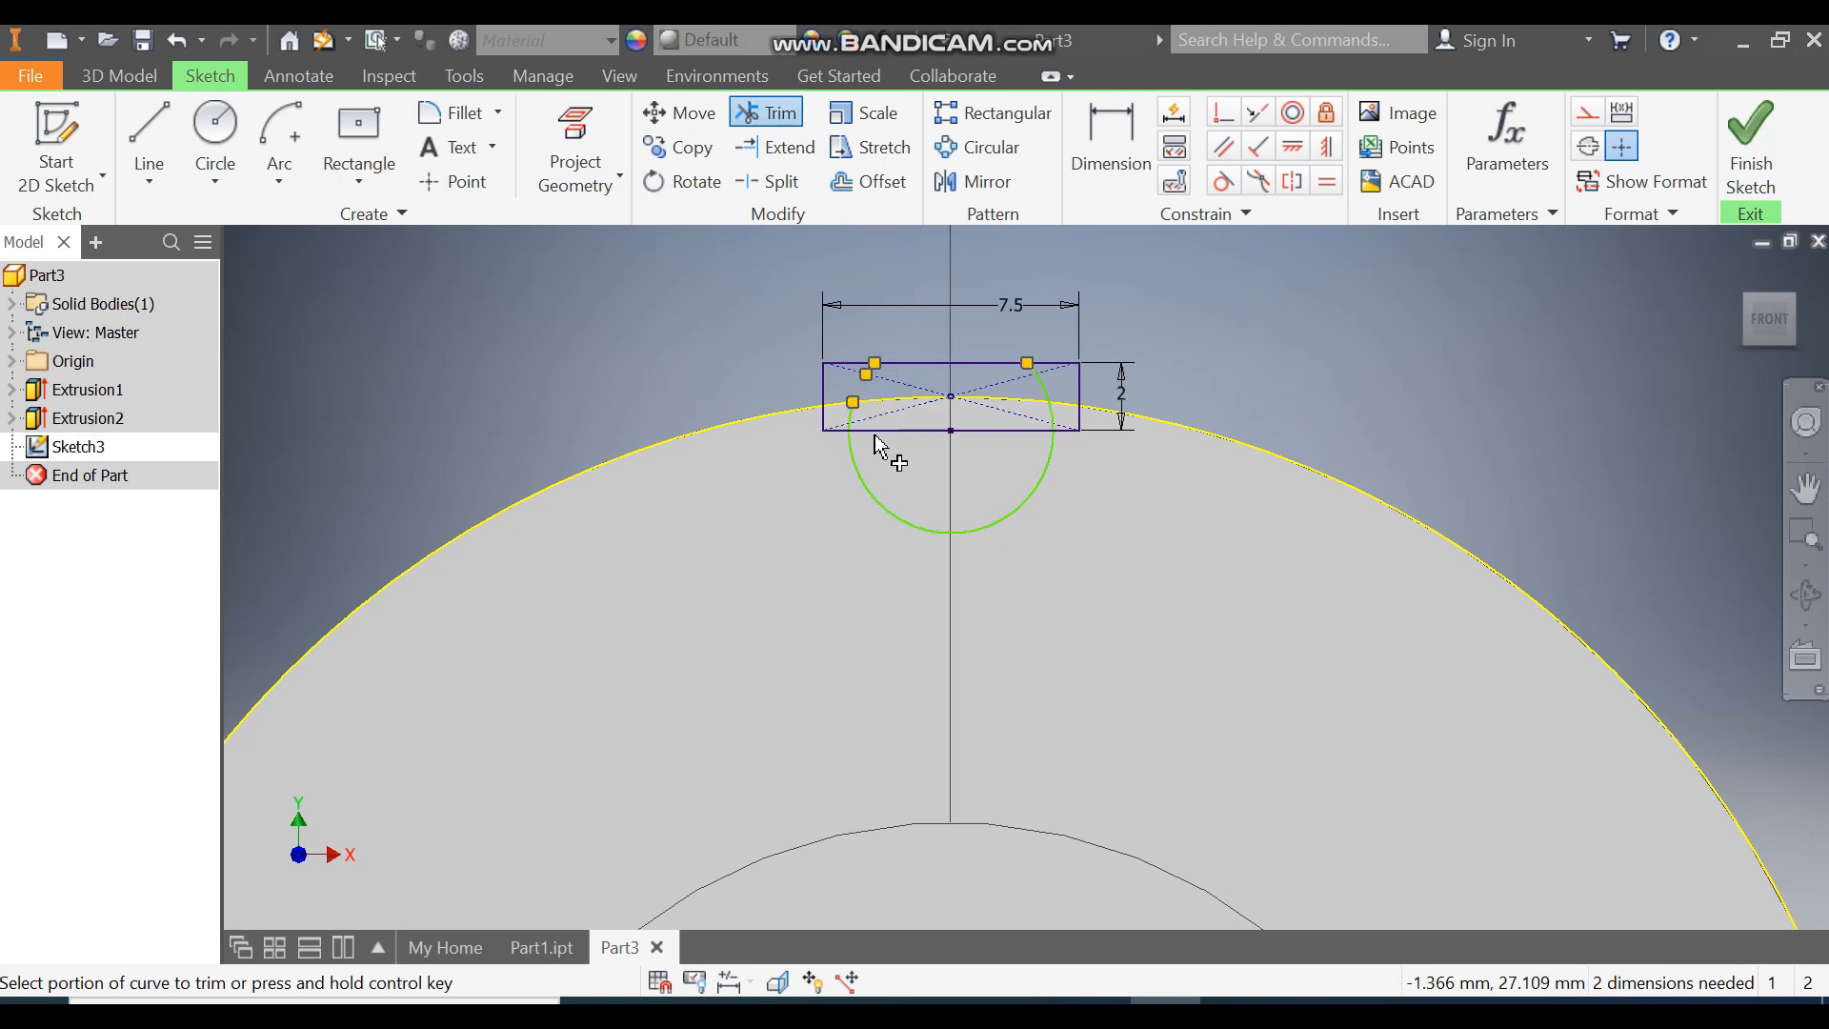
pyautogui.scroll(3, 849, 417)
pyautogui.scroll(3, 849, 416)
pyautogui.click(854, 476)
pyautogui.scroll(-2, 1153, 495)
pyautogui.scroll(3, 1277, 409)
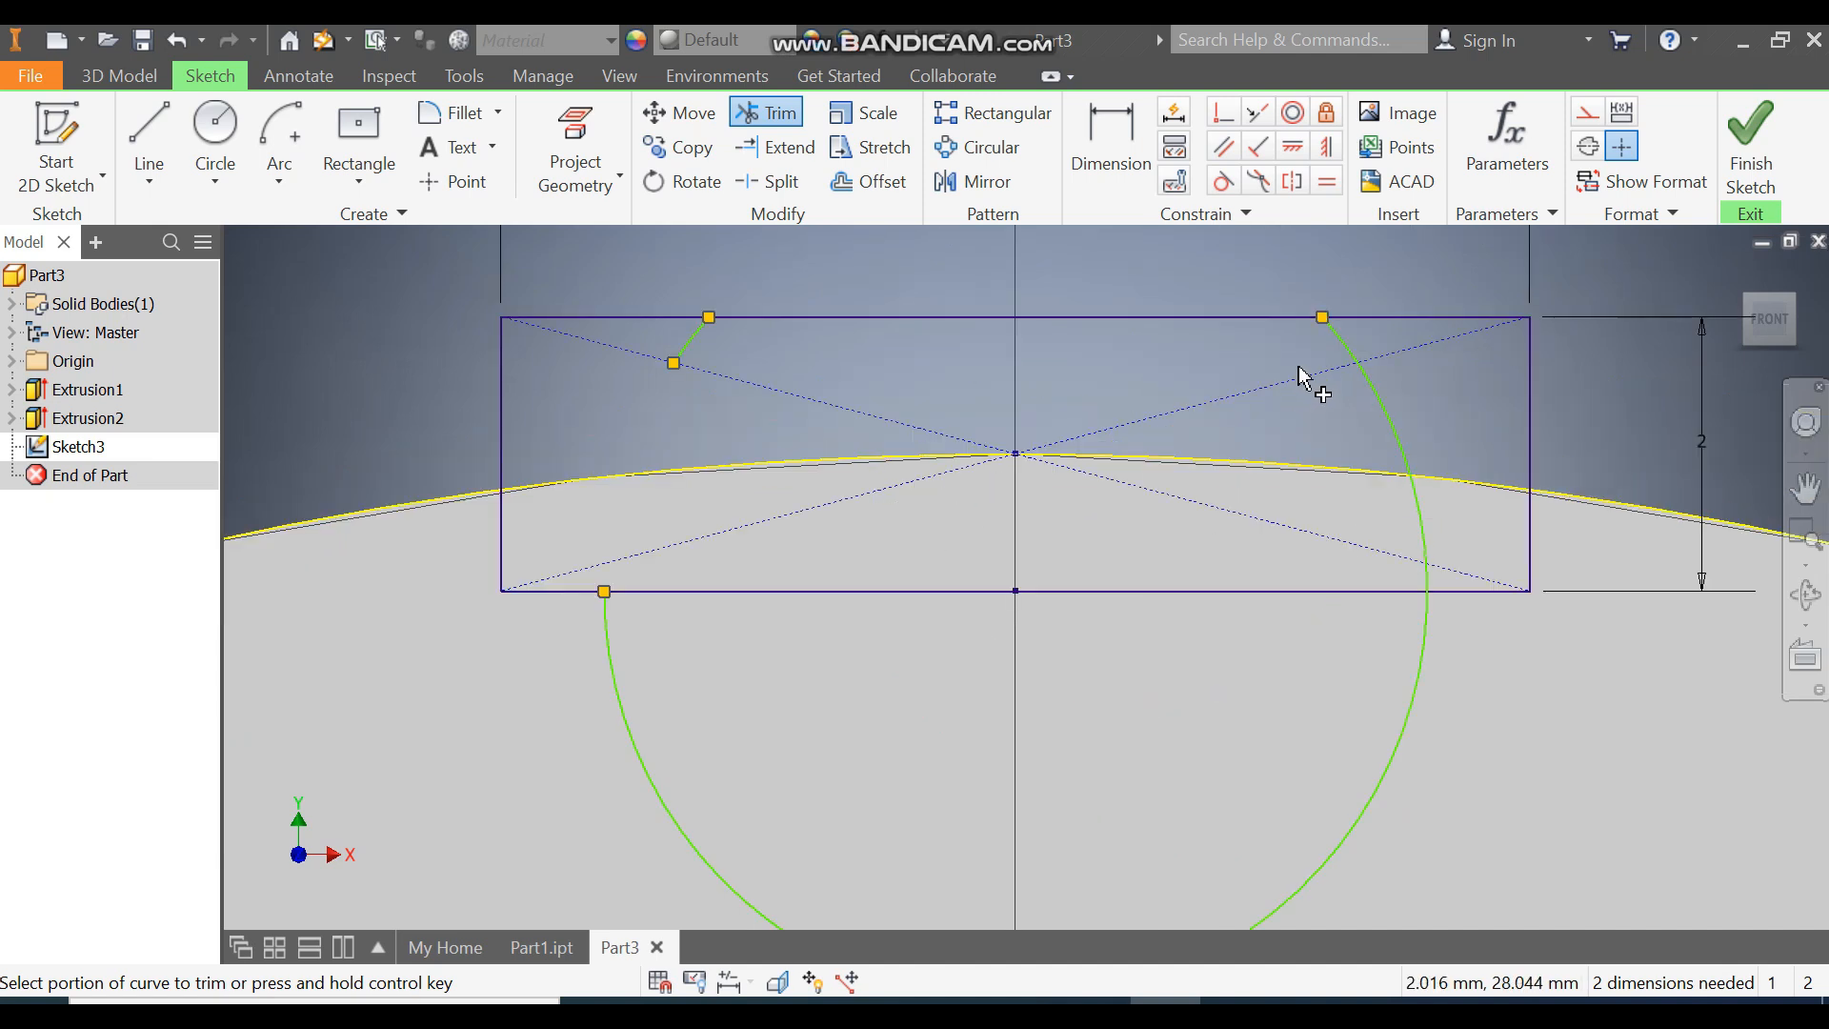
pyautogui.click(1330, 330)
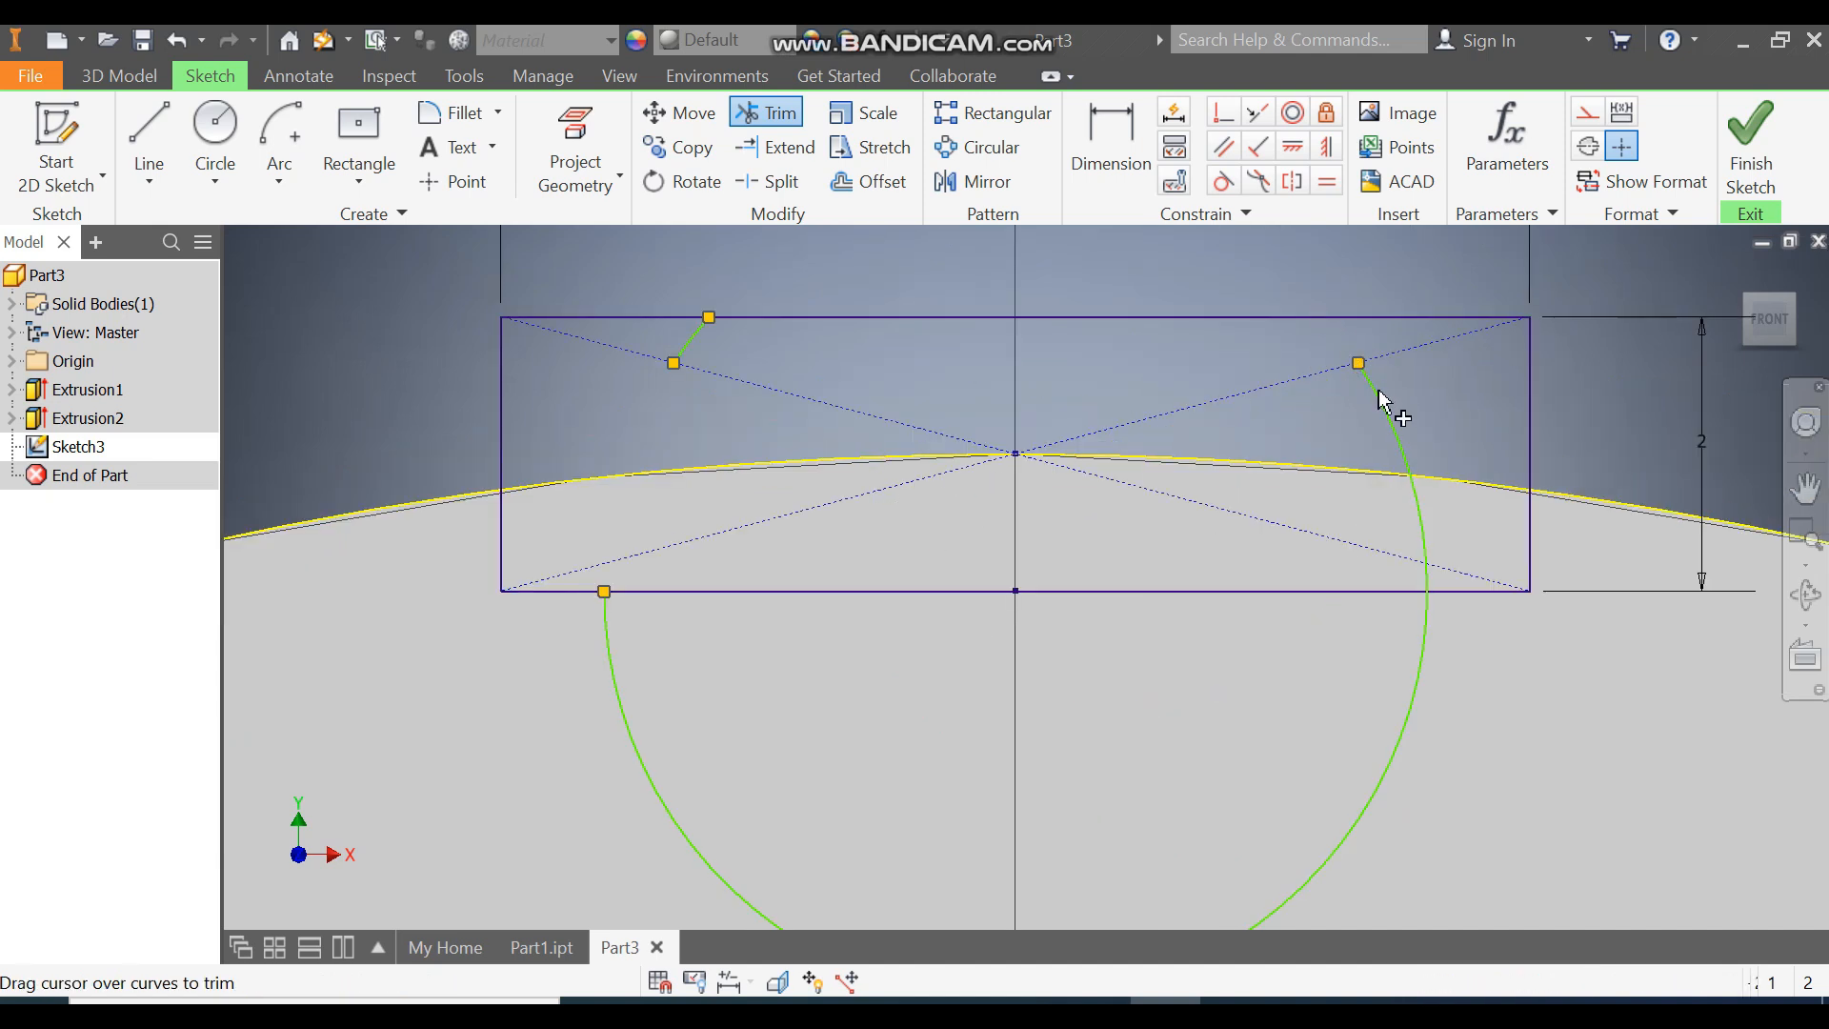
pyautogui.click(1420, 572)
pyautogui.scroll(-2, 1286, 460)
pyautogui.moveTo(1193, 455); pyautogui.dragTo(1050, 480, button='middle')
# Add a radius dimension to the semicircle and remove the leftover arc fragment inside the rectangle.
pyautogui.click(1110, 142)
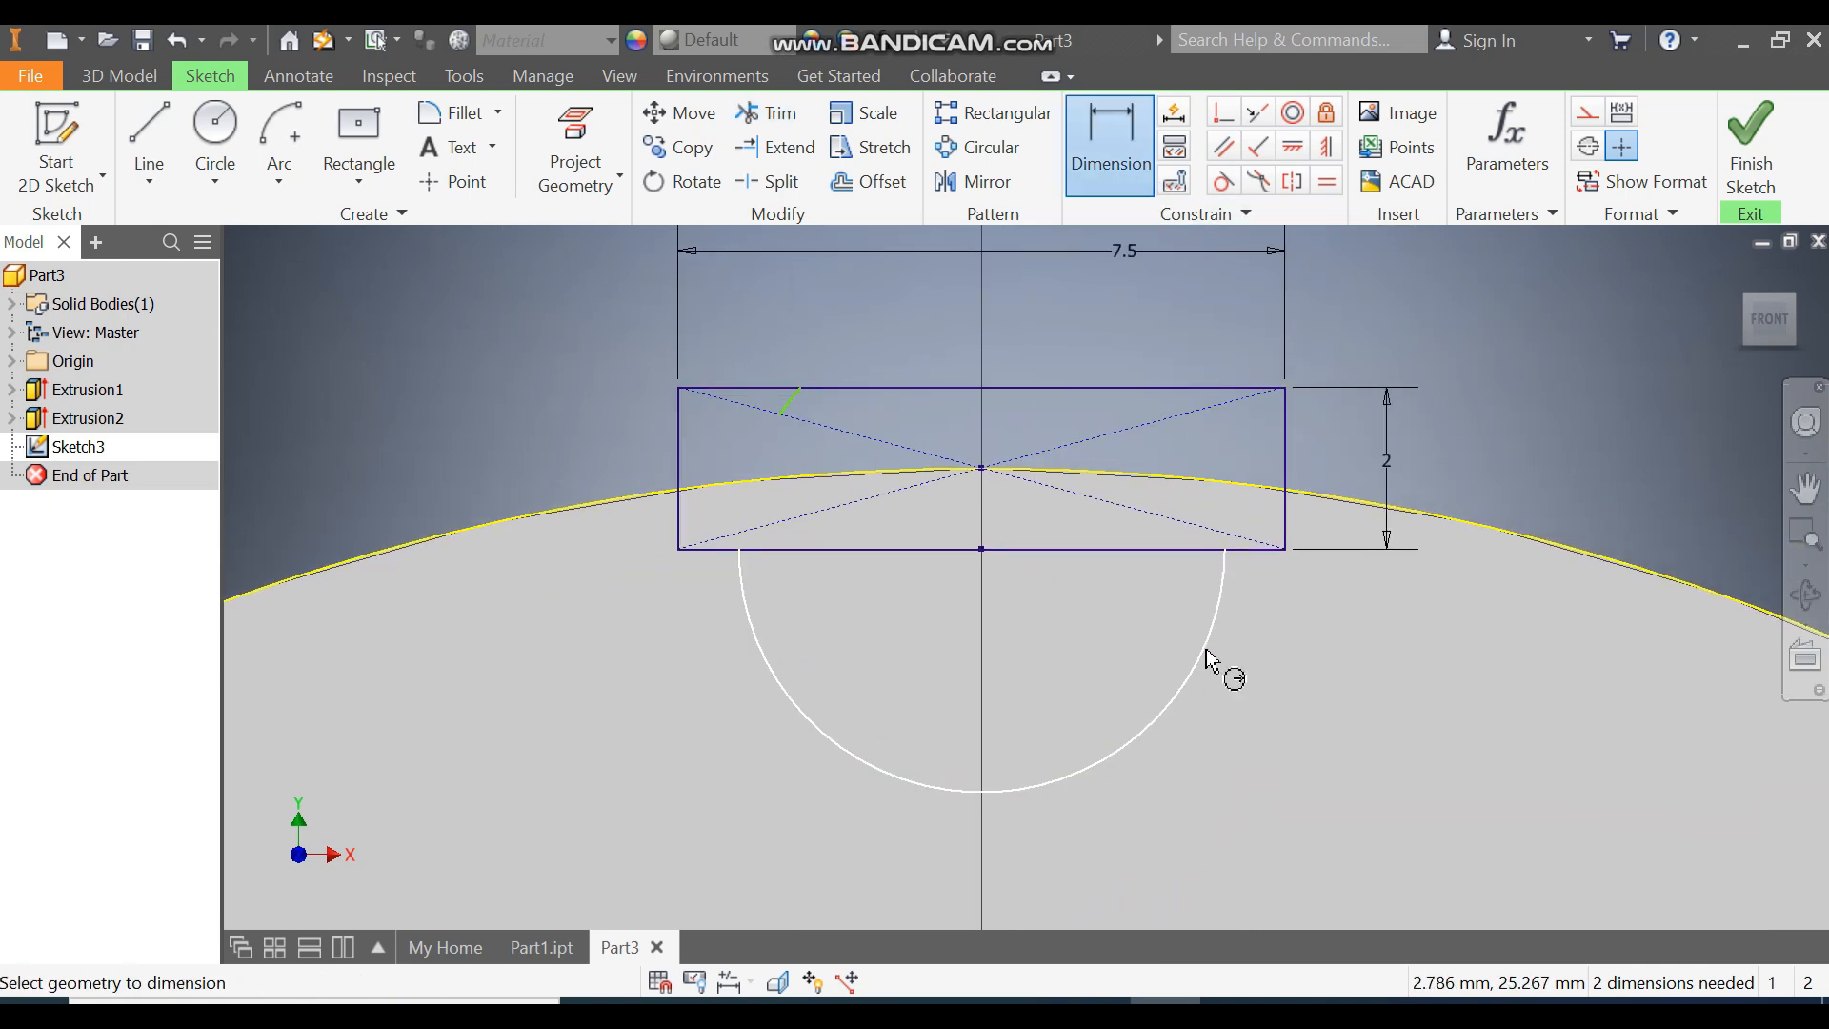
pyautogui.click(1216, 657)
pyautogui.click(1380, 747)
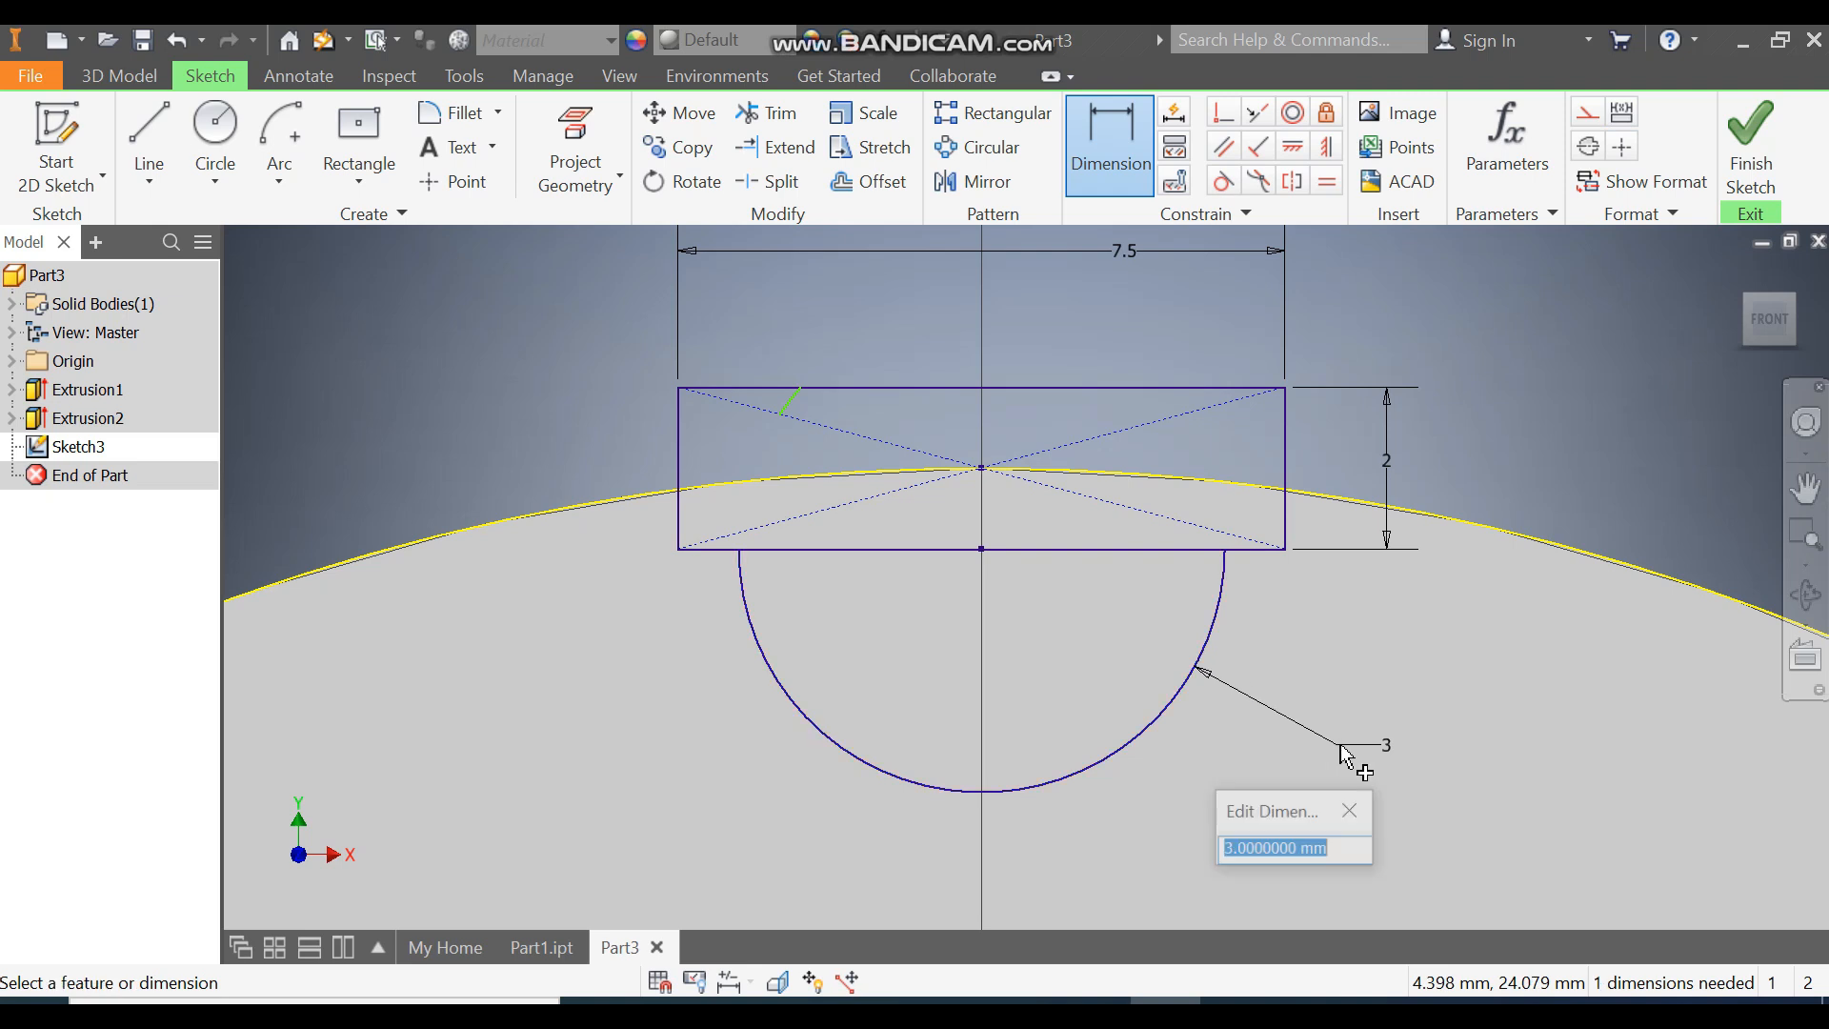
pyautogui.click(1343, 814)
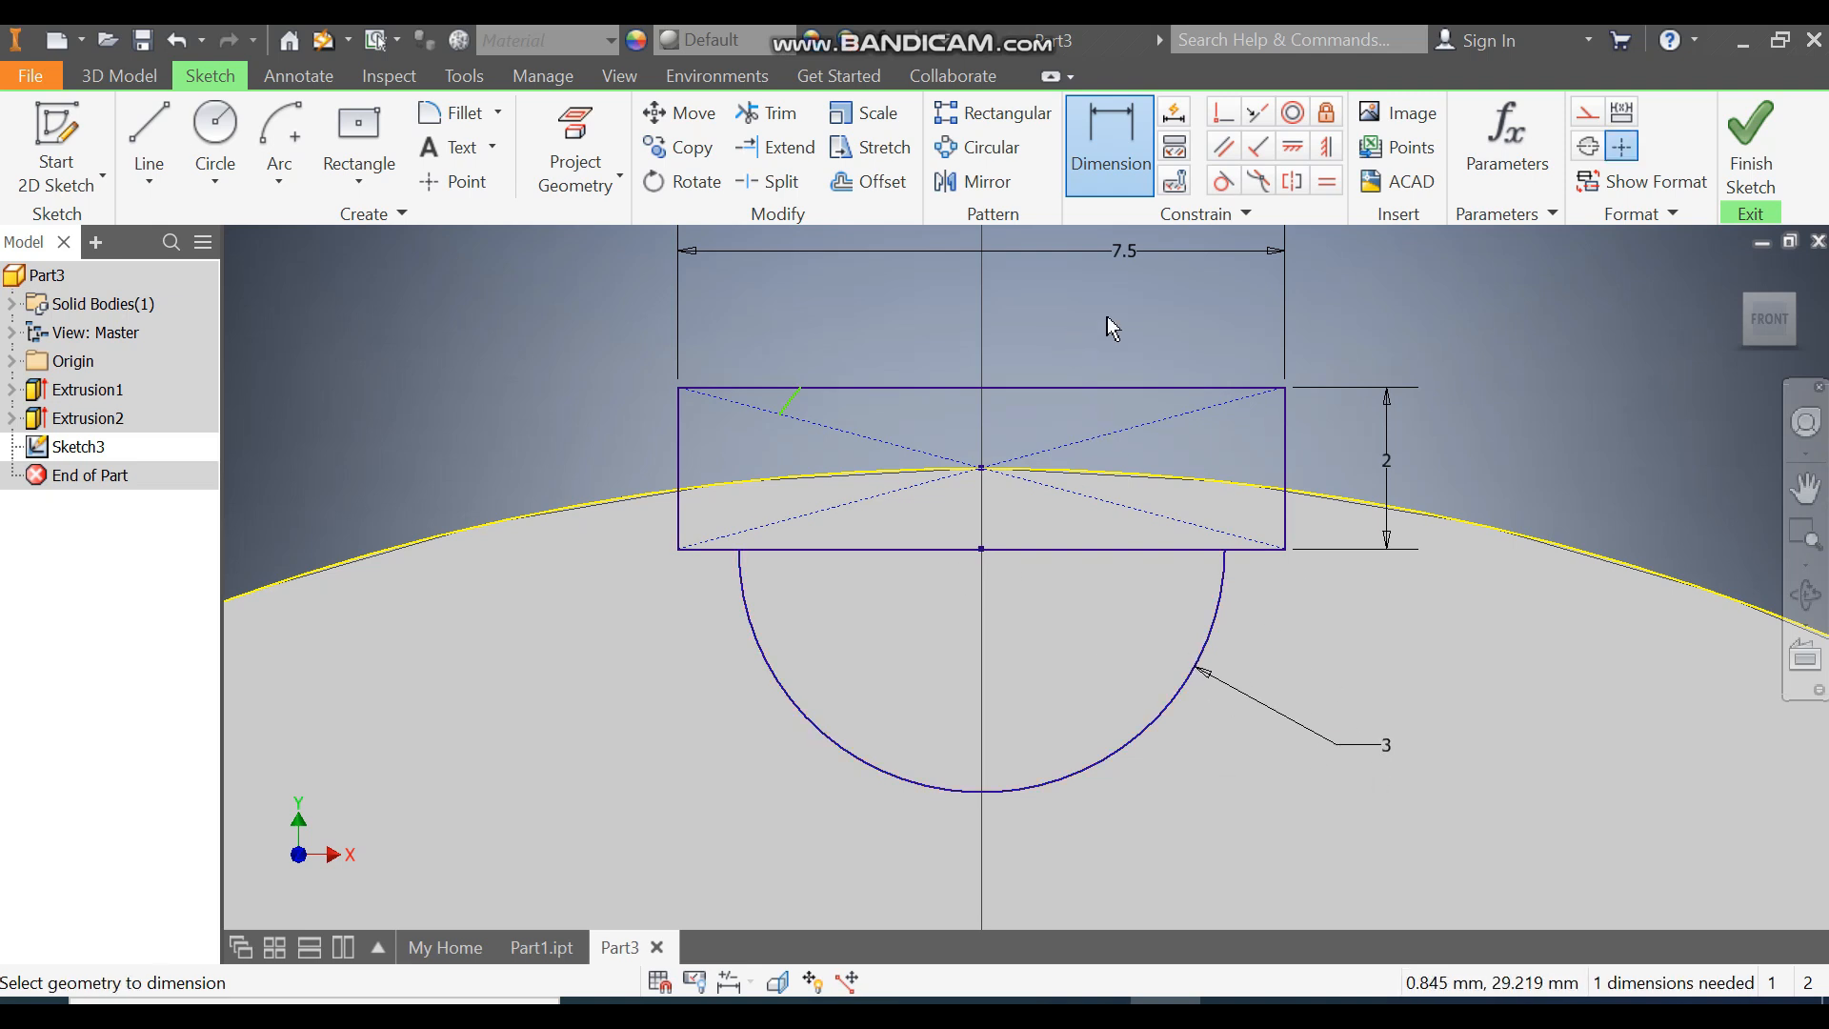
pyautogui.click(767, 113)
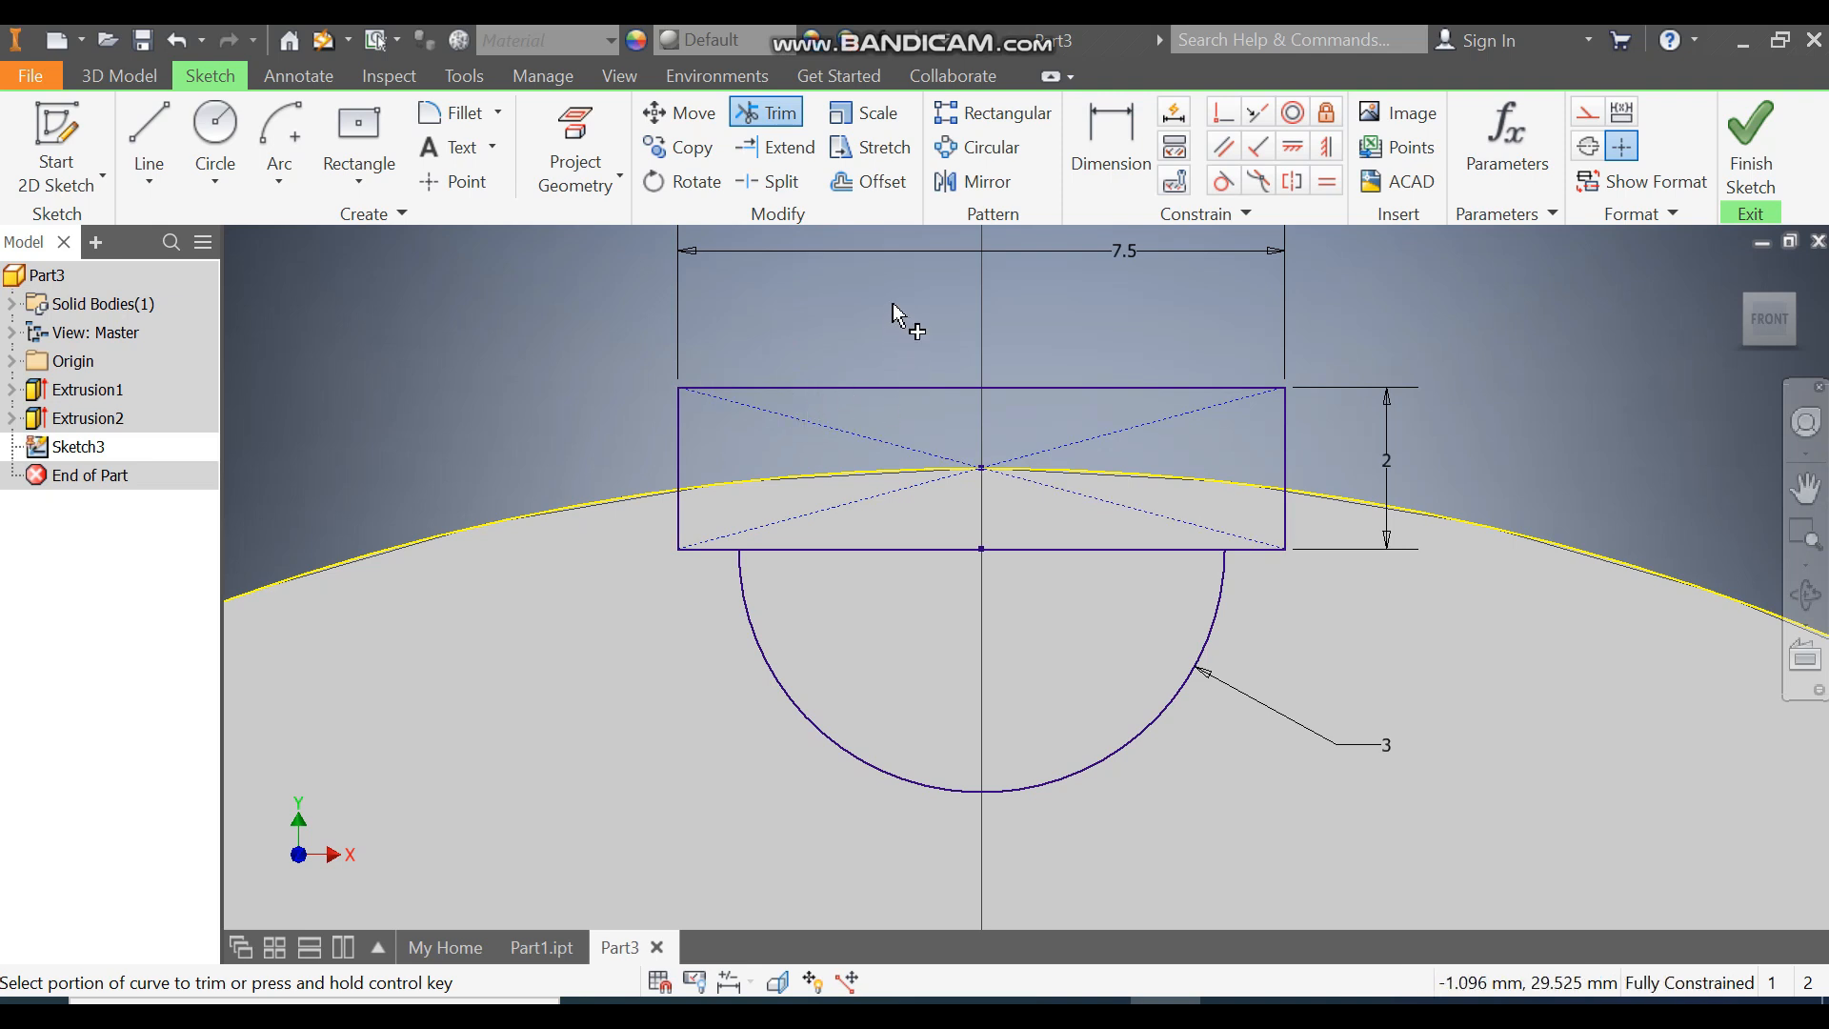
pyautogui.press('Escape')
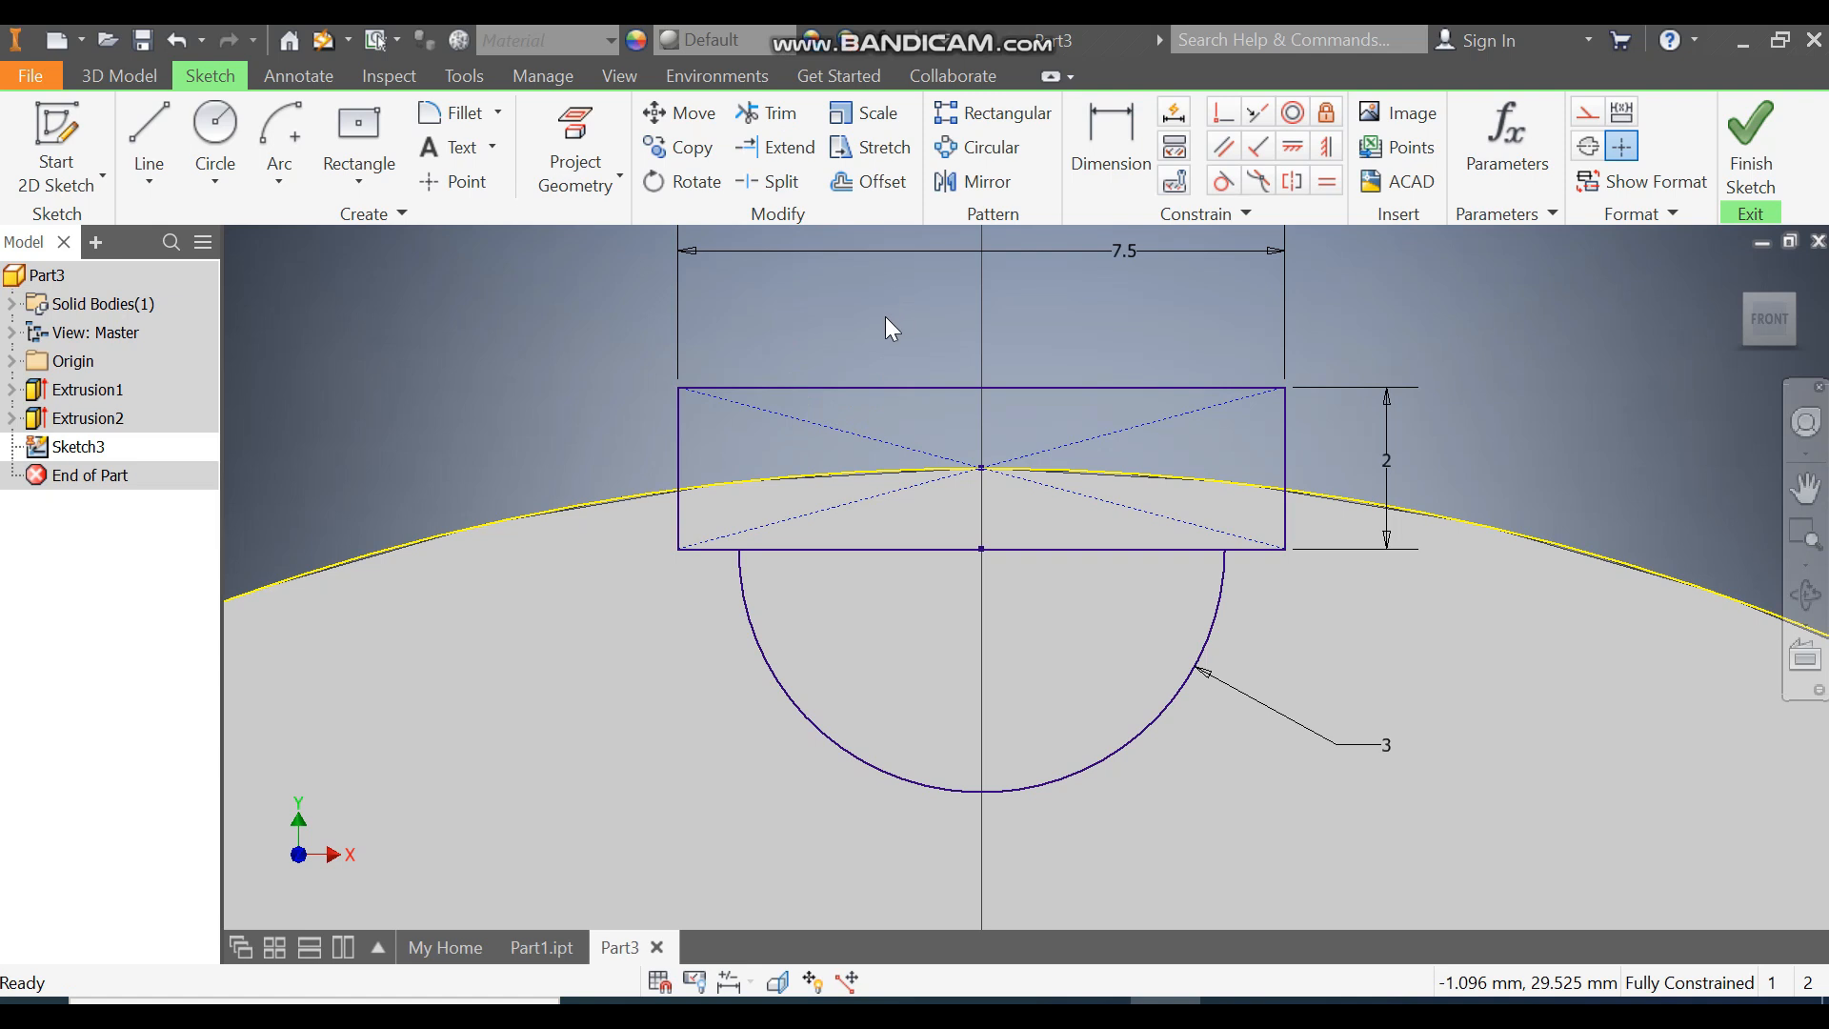
# Draw a horizontal line across the lower part of the semicircle, about 2.4 mm below the rectangle's lower edge.
pyautogui.click(152, 134)
pyautogui.click(835, 741)
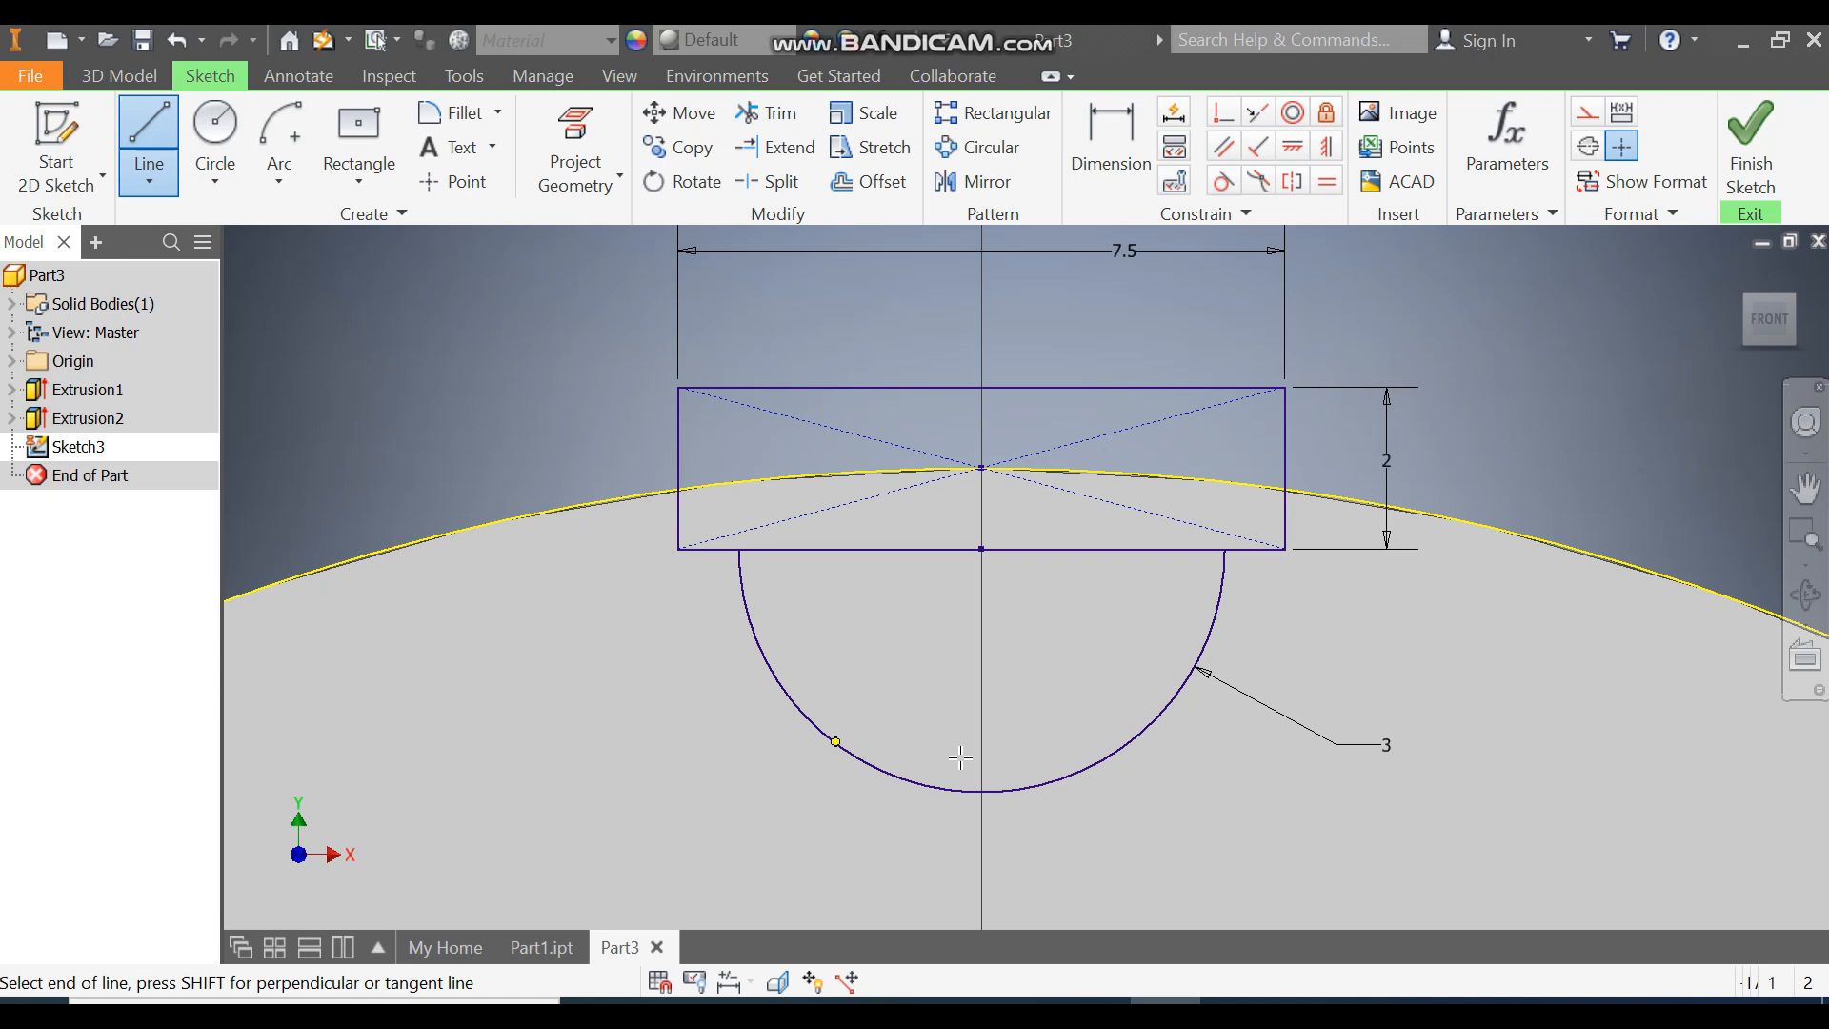
pyautogui.click(1130, 742)
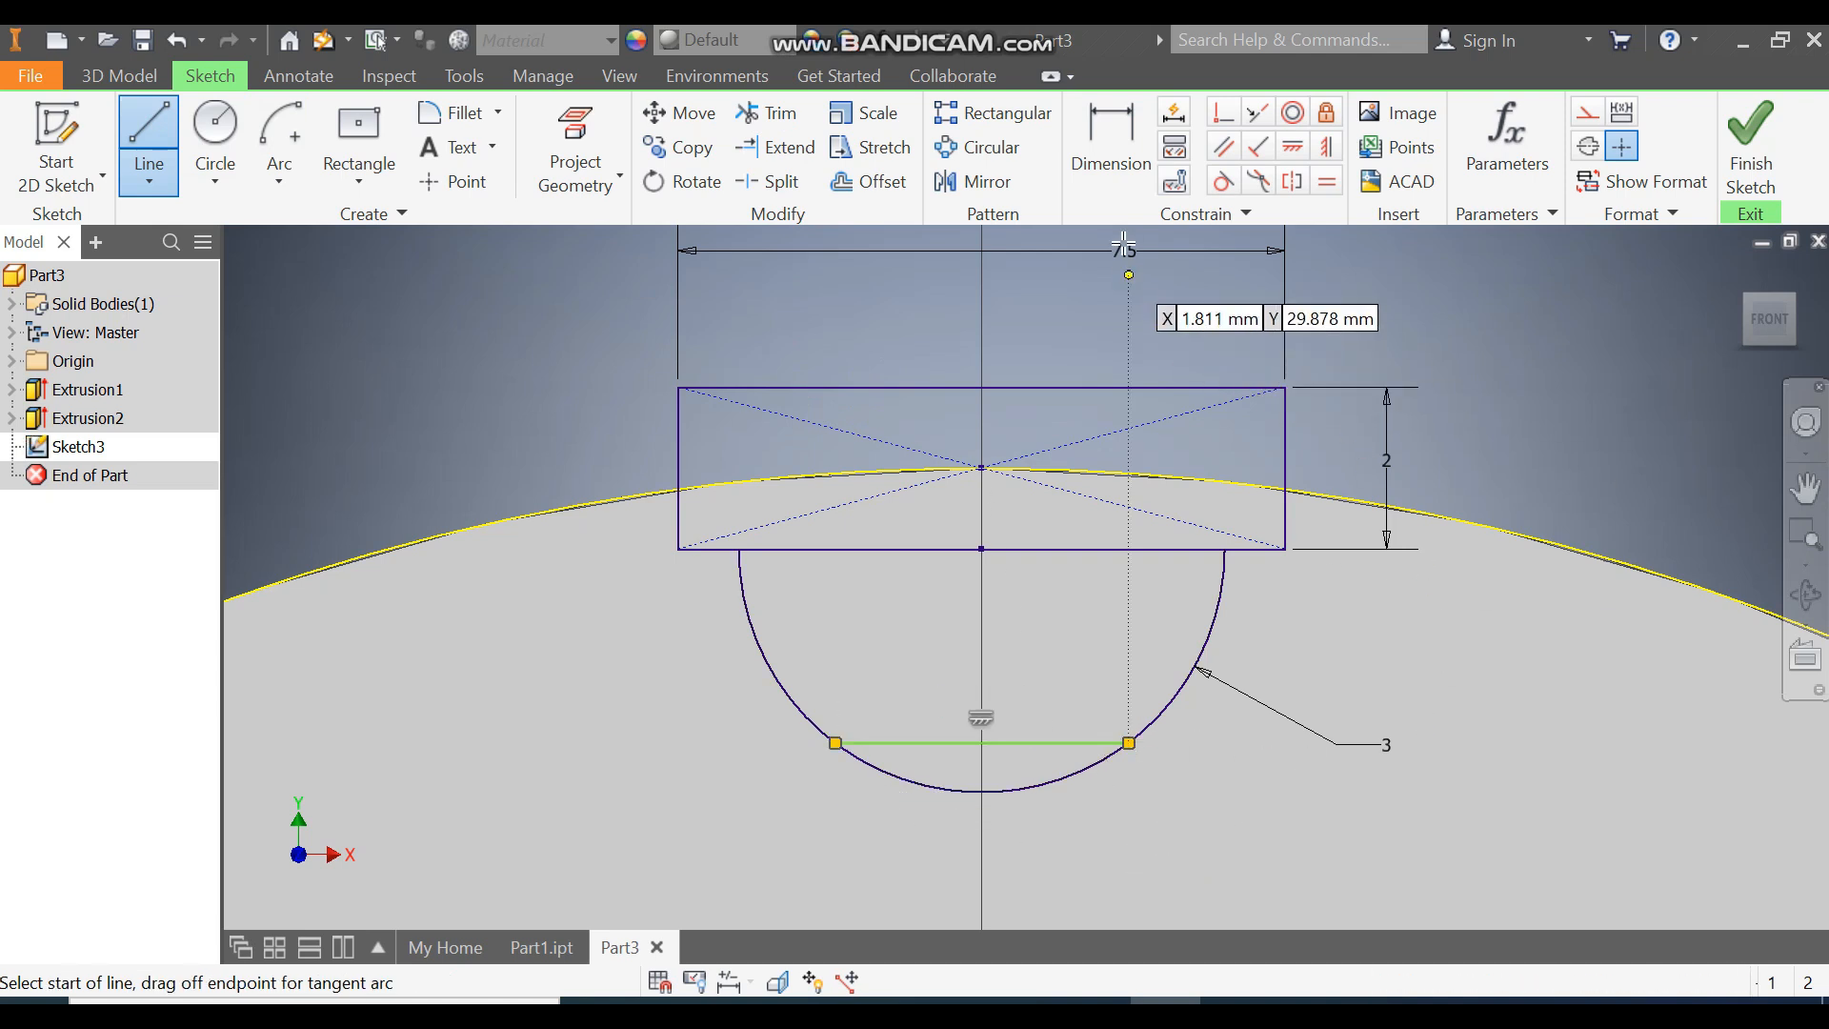
# Dimension the distance from the rectangle's lower edge to the horizontal line as 2.75 mm.
pyautogui.click(1111, 153)
pyautogui.click(1043, 549)
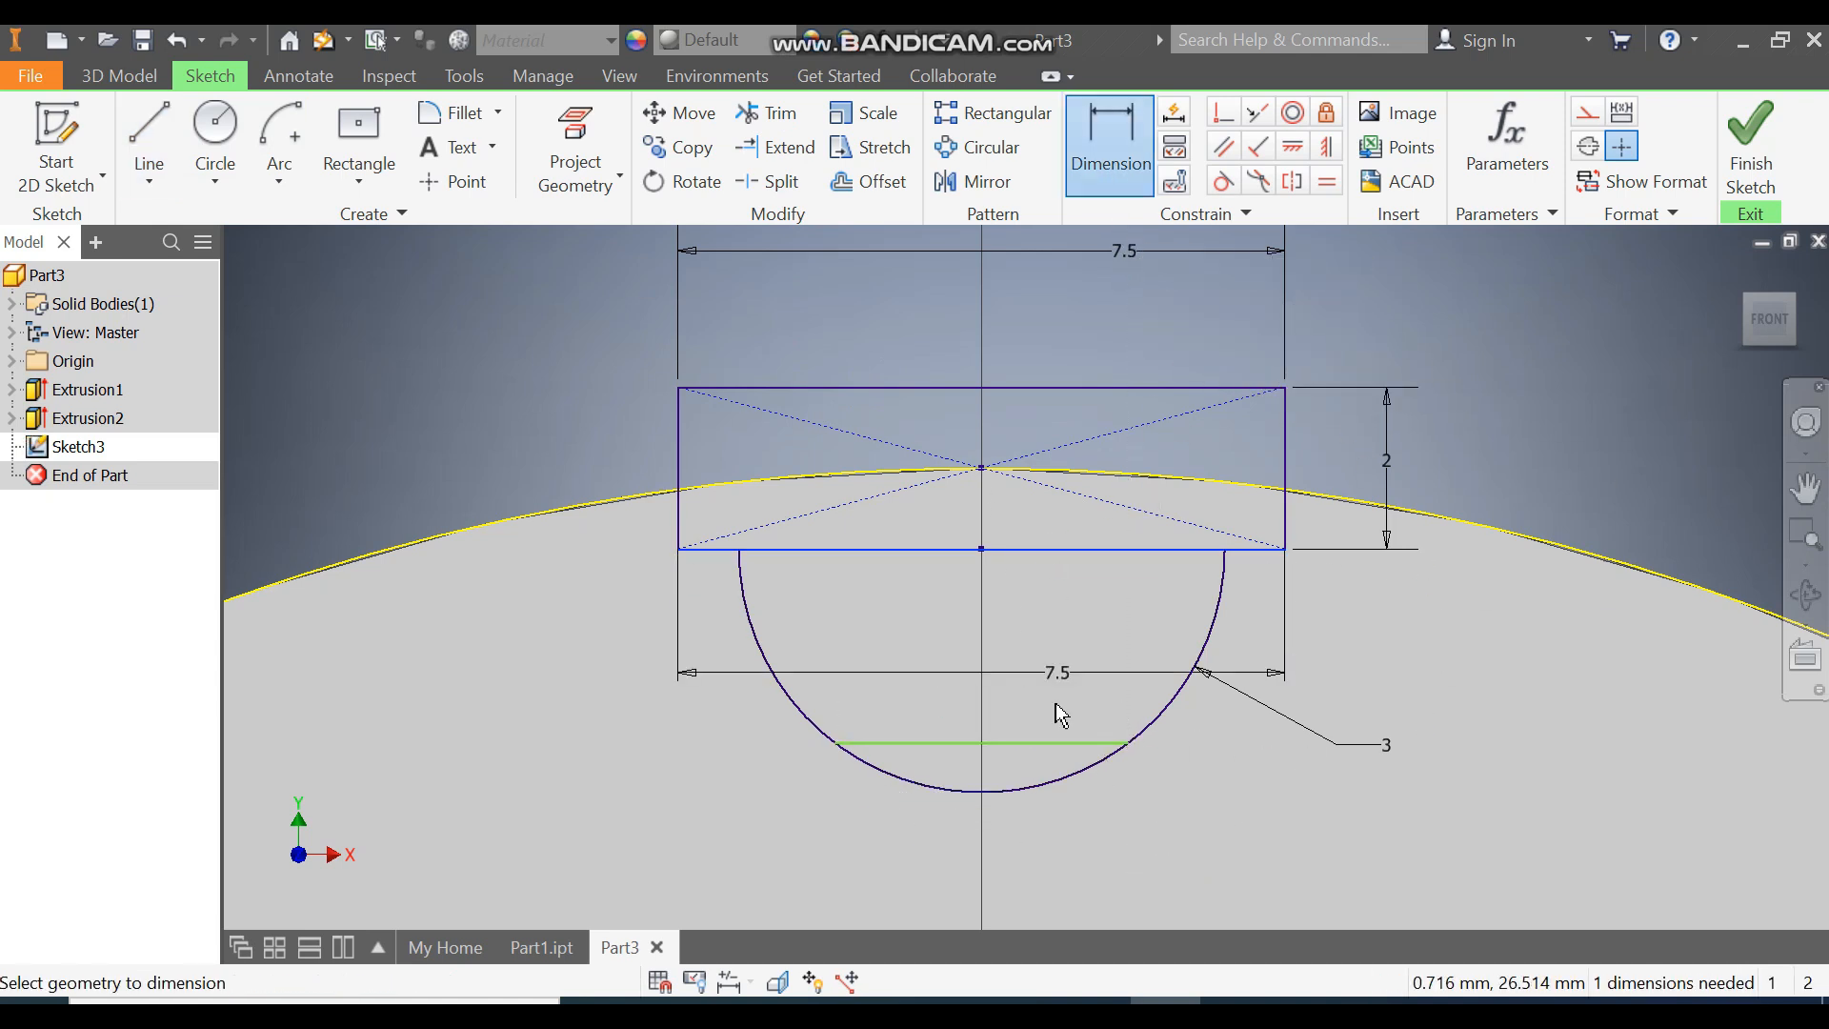
pyautogui.click(1045, 742)
pyautogui.click(1043, 674)
pyautogui.write('2.')
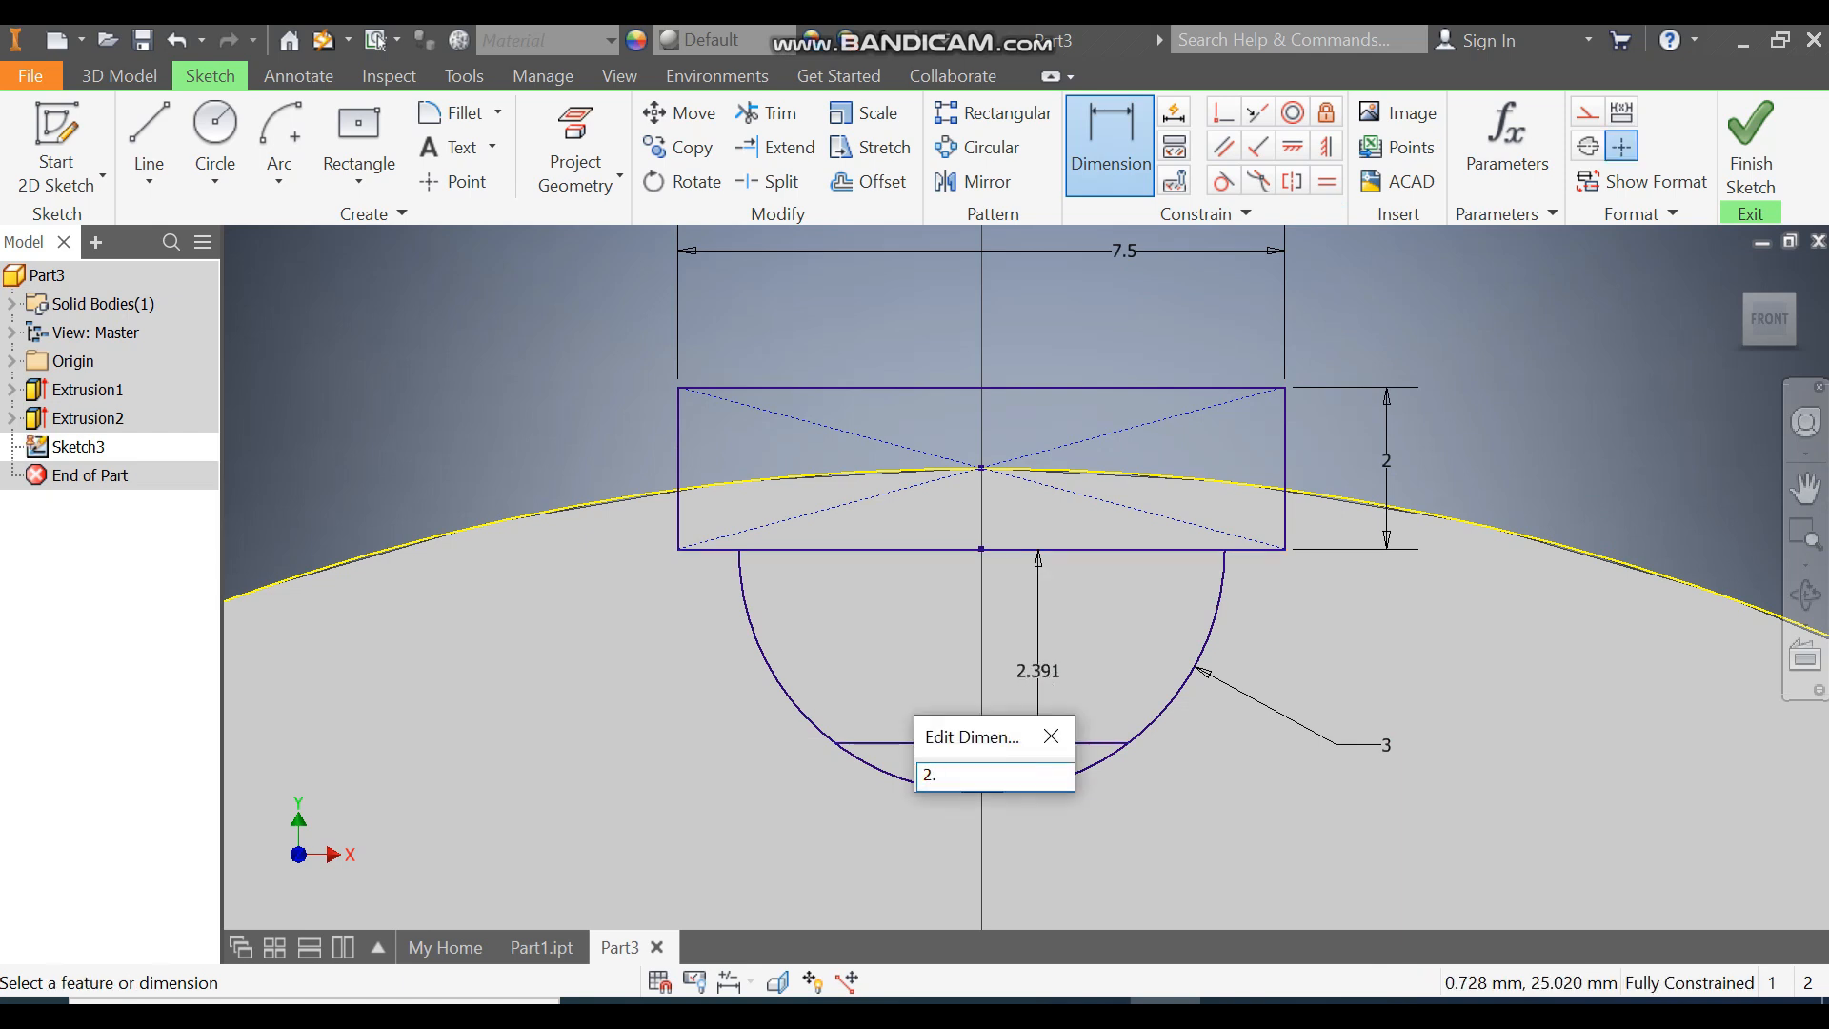
pyautogui.press('Return')
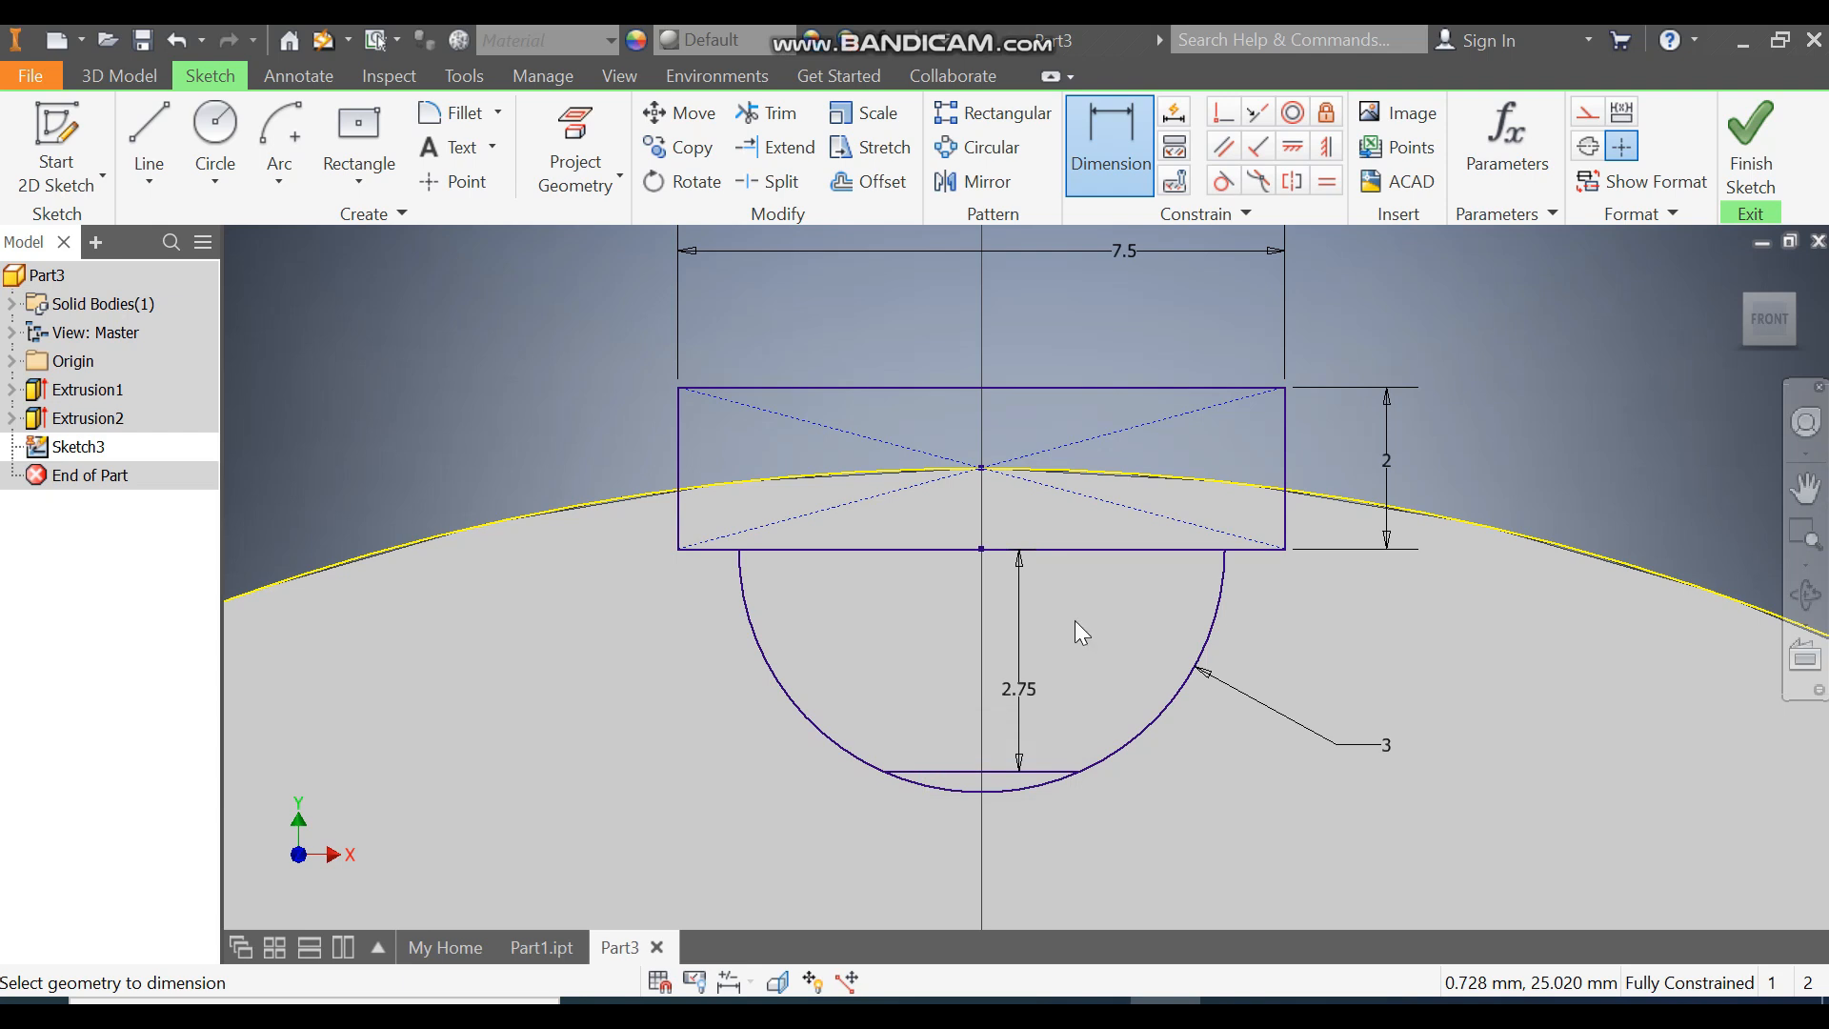
# Trim away the arc beneath the horizontal line and add a radius dimension to each of the two remaining side arcs.
pyautogui.click(767, 113)
pyautogui.click(1021, 789)
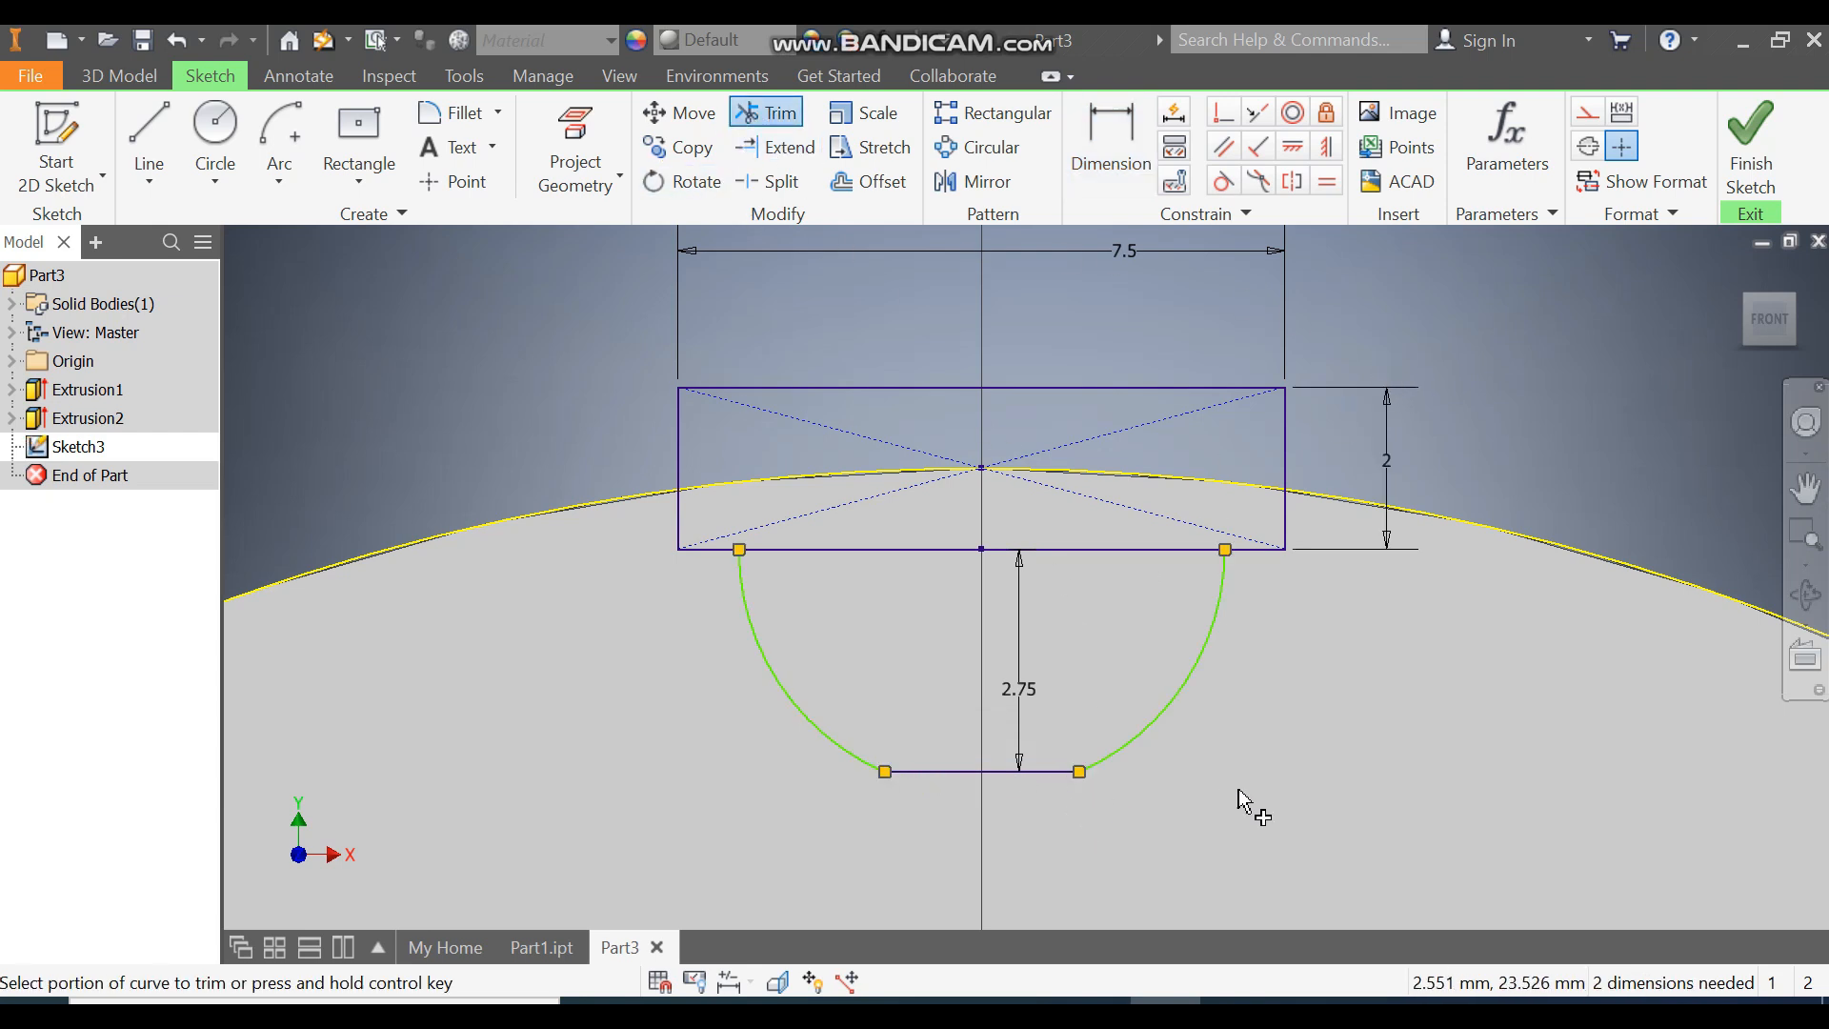
pyautogui.click(1107, 139)
pyautogui.click(778, 699)
pyautogui.click(737, 728)
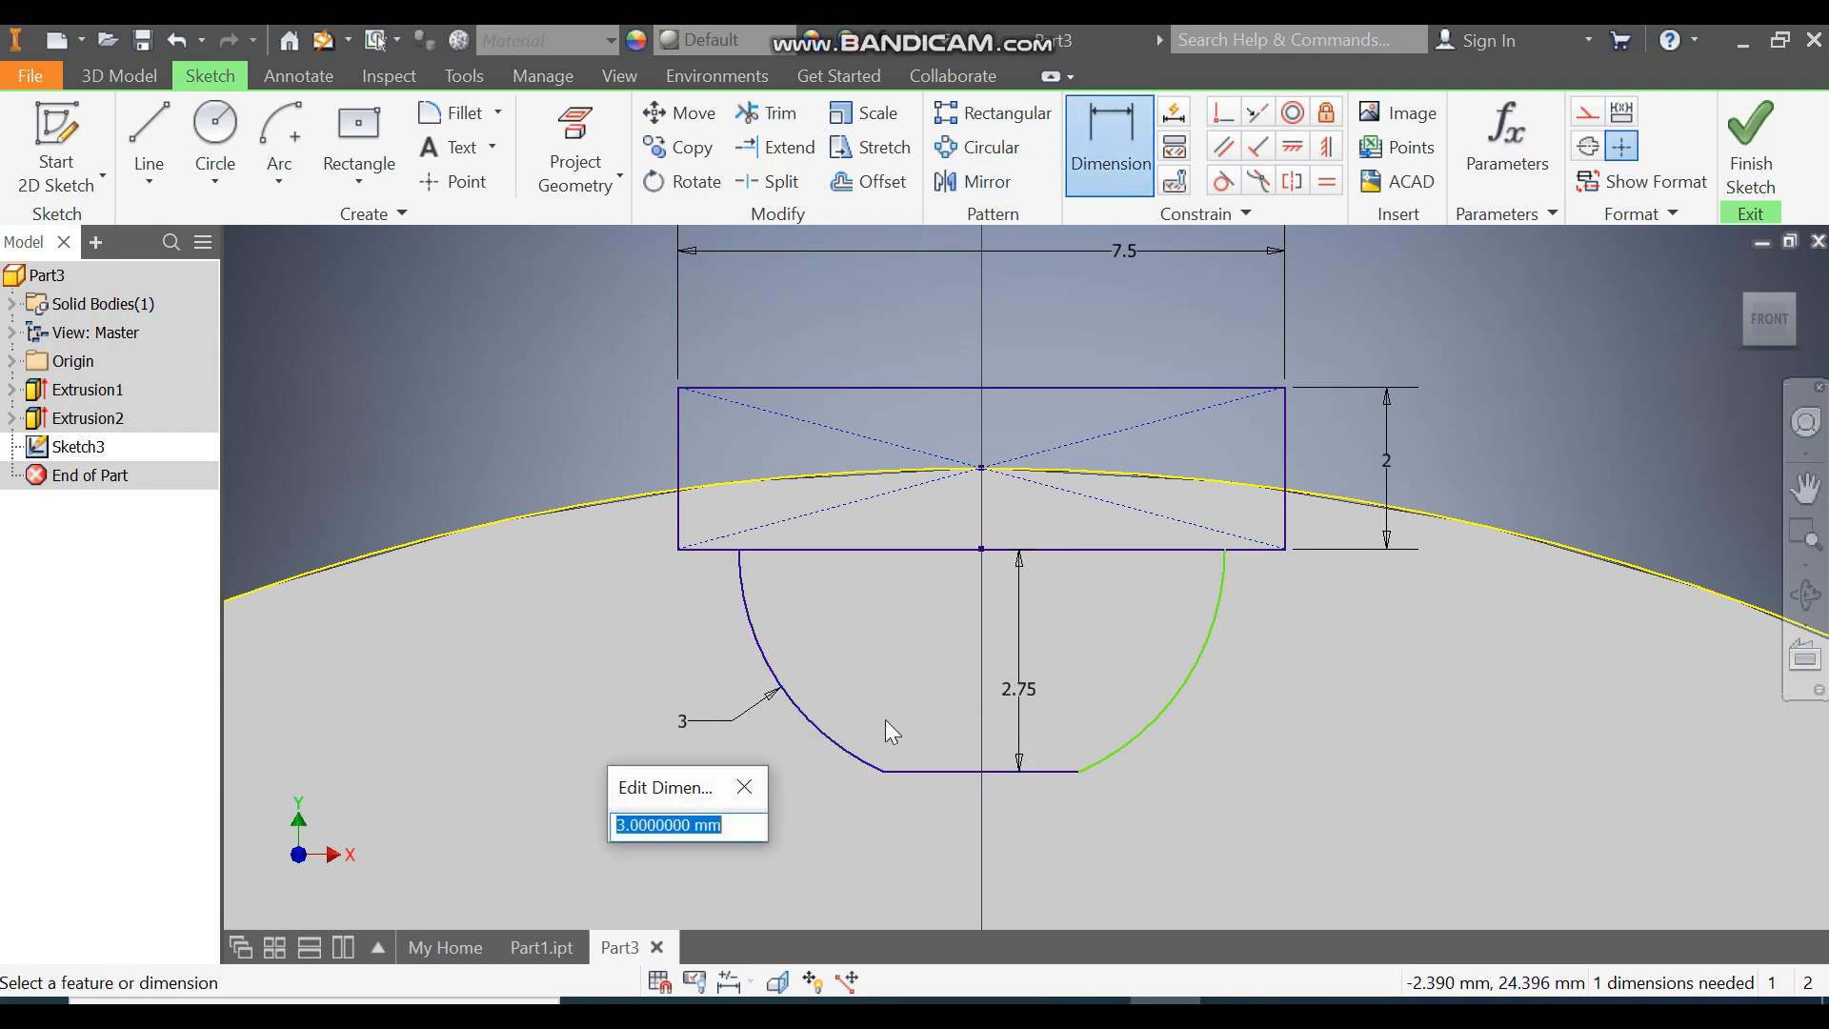
pyautogui.click(744, 787)
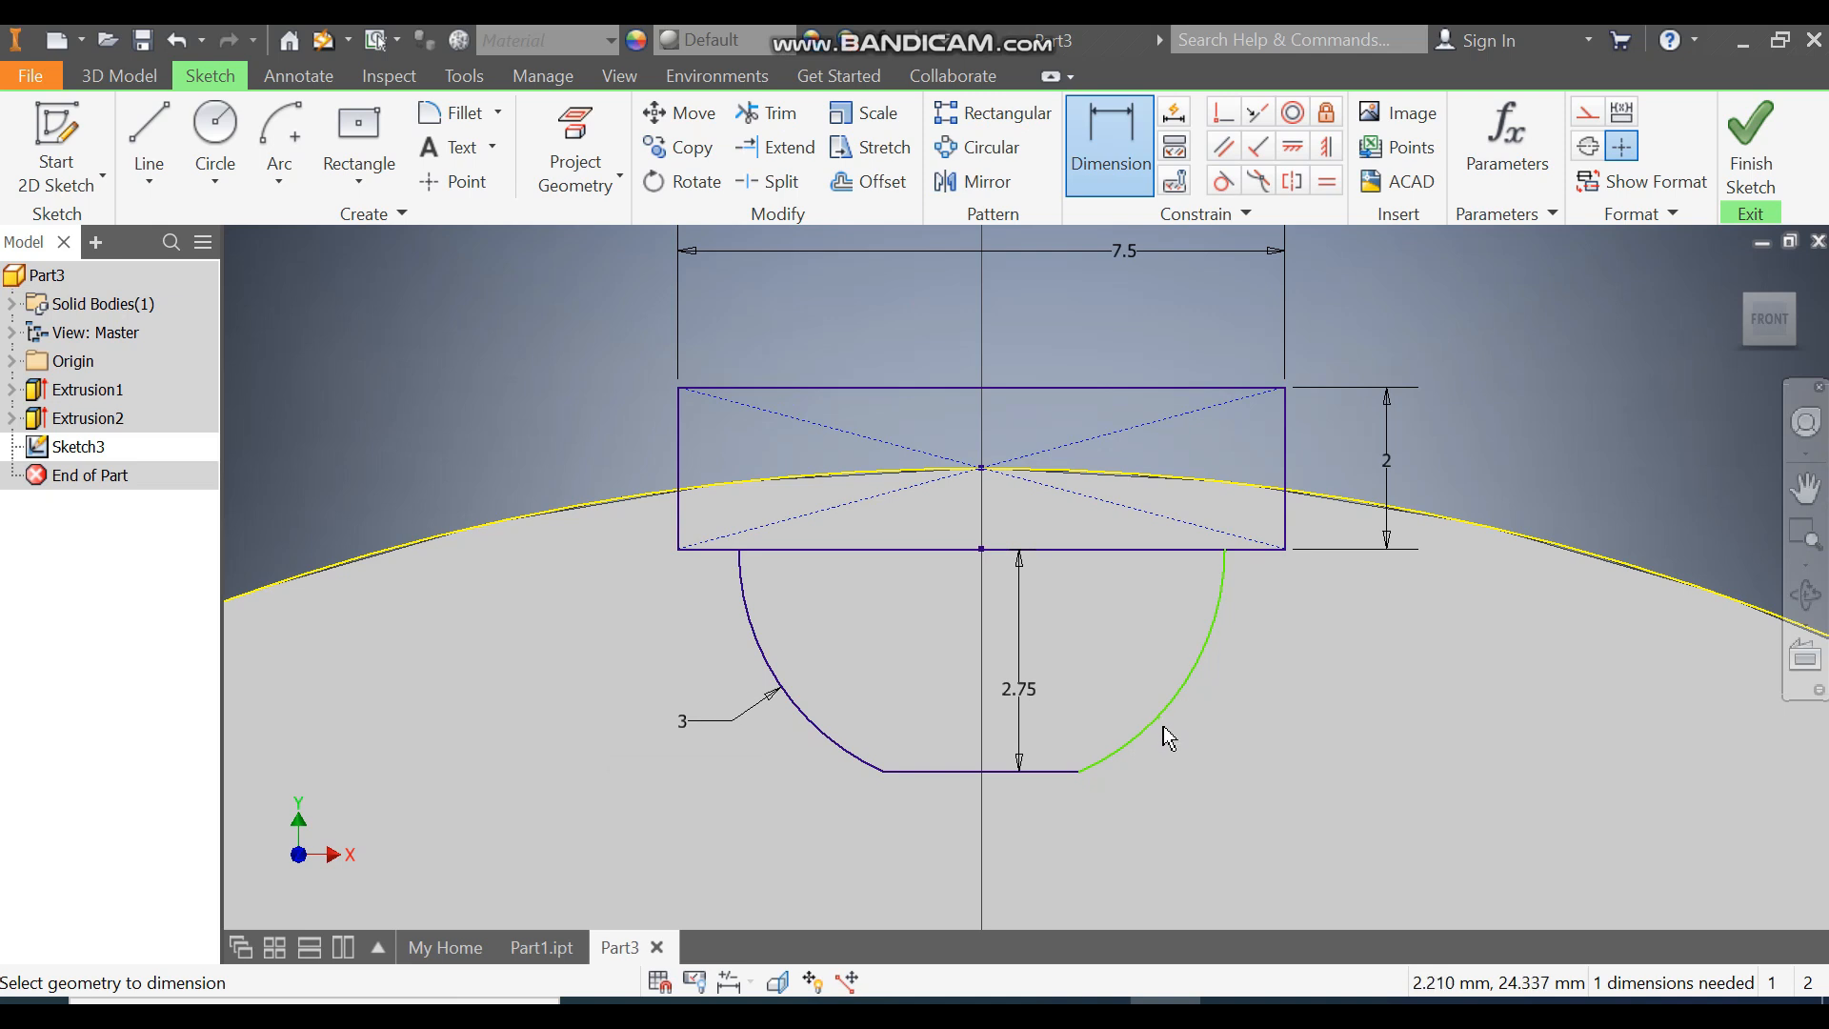
pyautogui.click(1157, 719)
pyautogui.click(1191, 751)
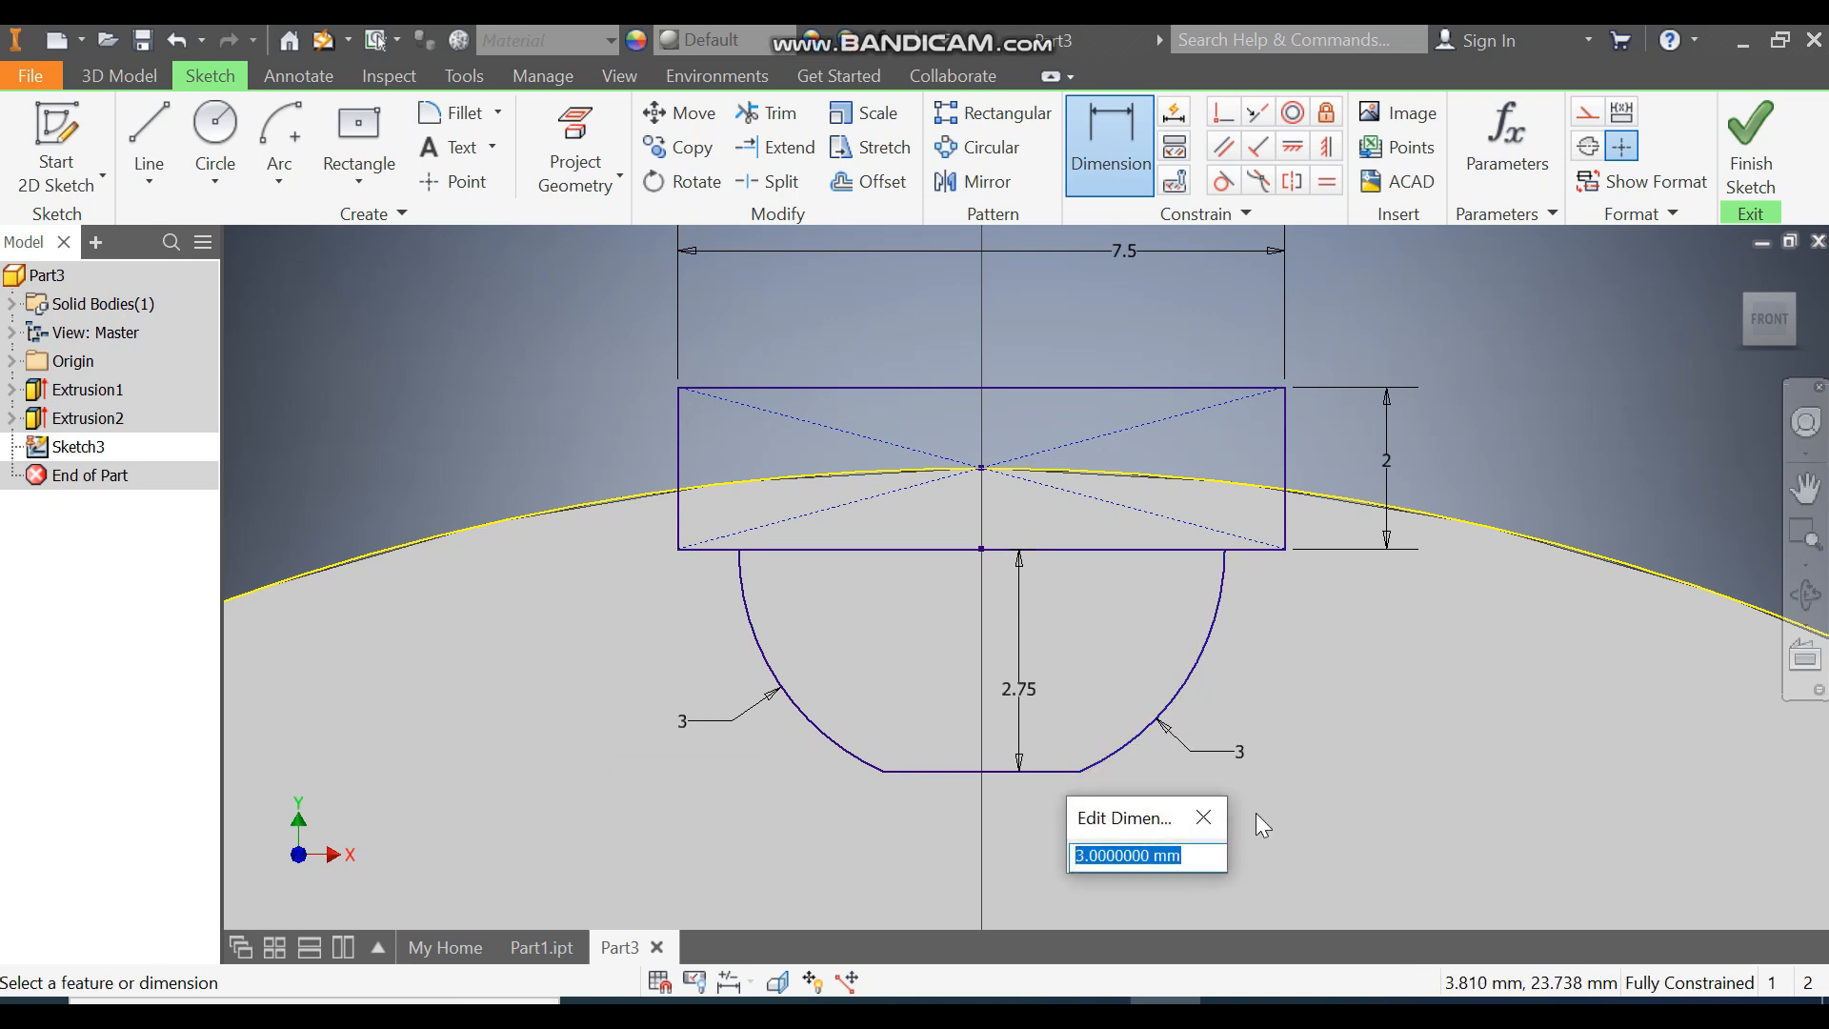
pyautogui.click(1204, 818)
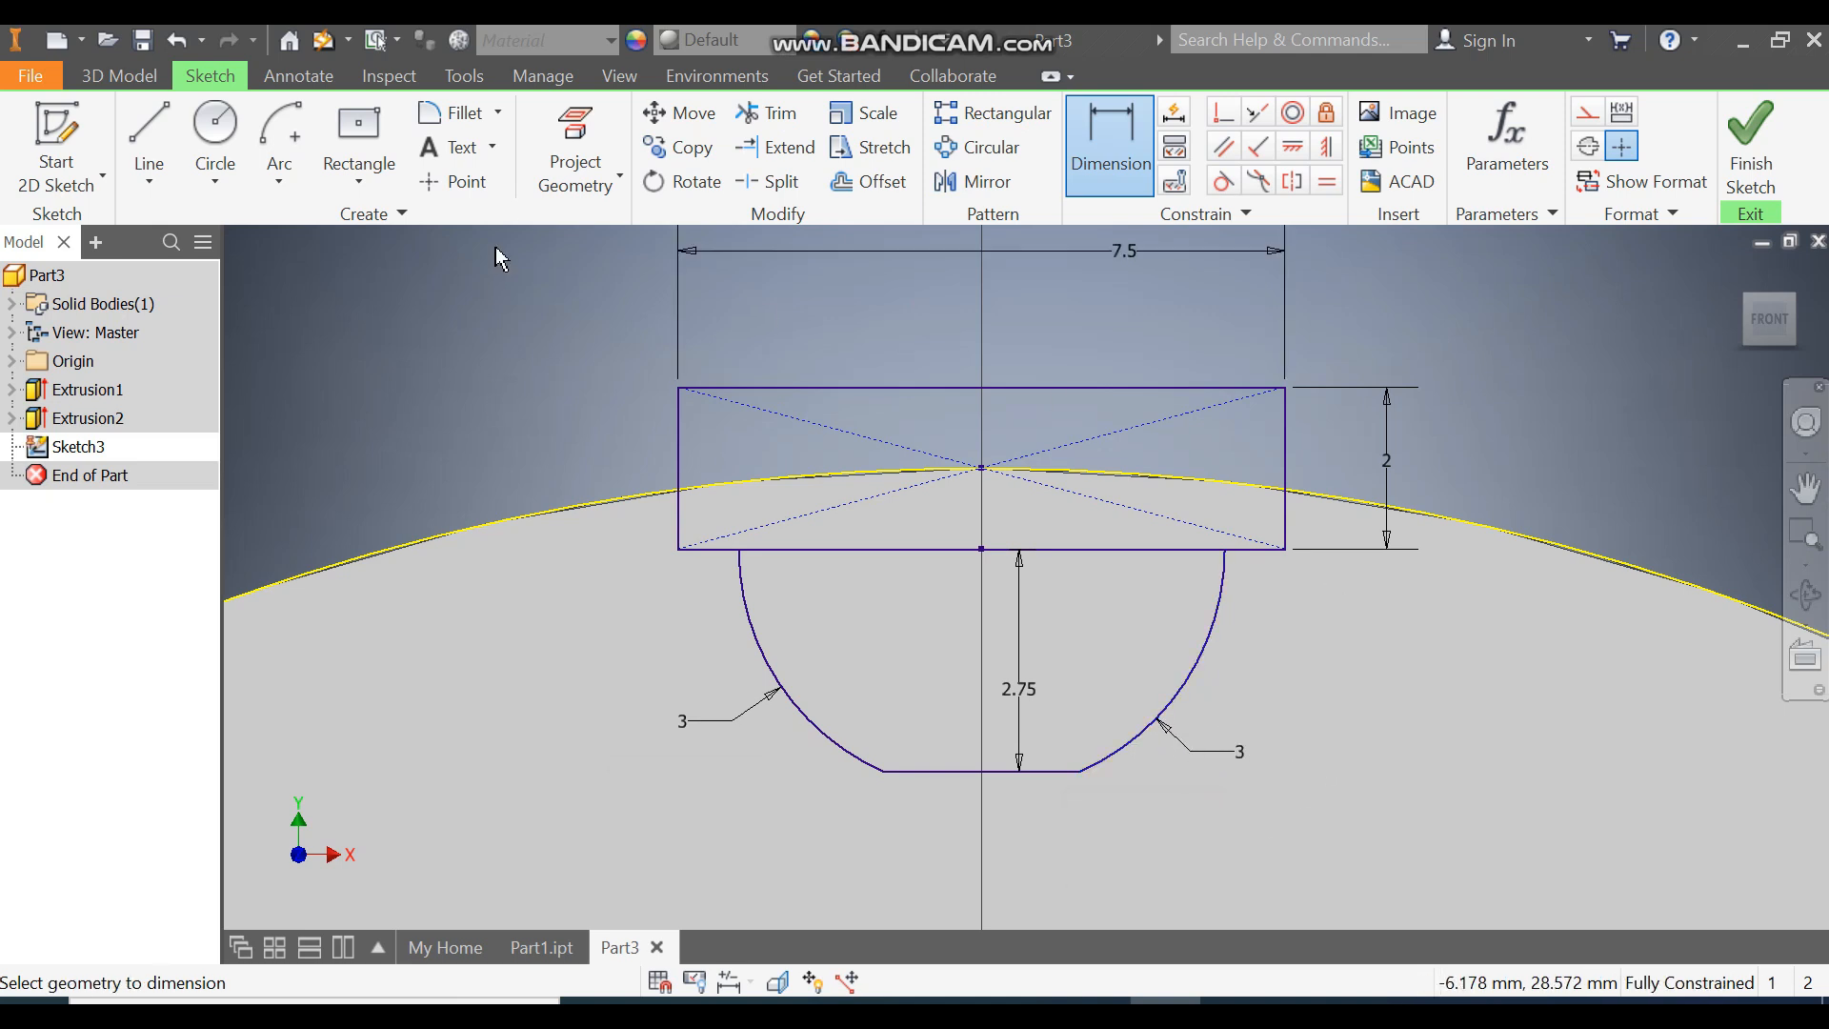
# Trim the rectangle's lower edge between the side arcs, and fillet both corners where it meets the arcs with a 0.75 mm radius.
pyautogui.click(767, 113)
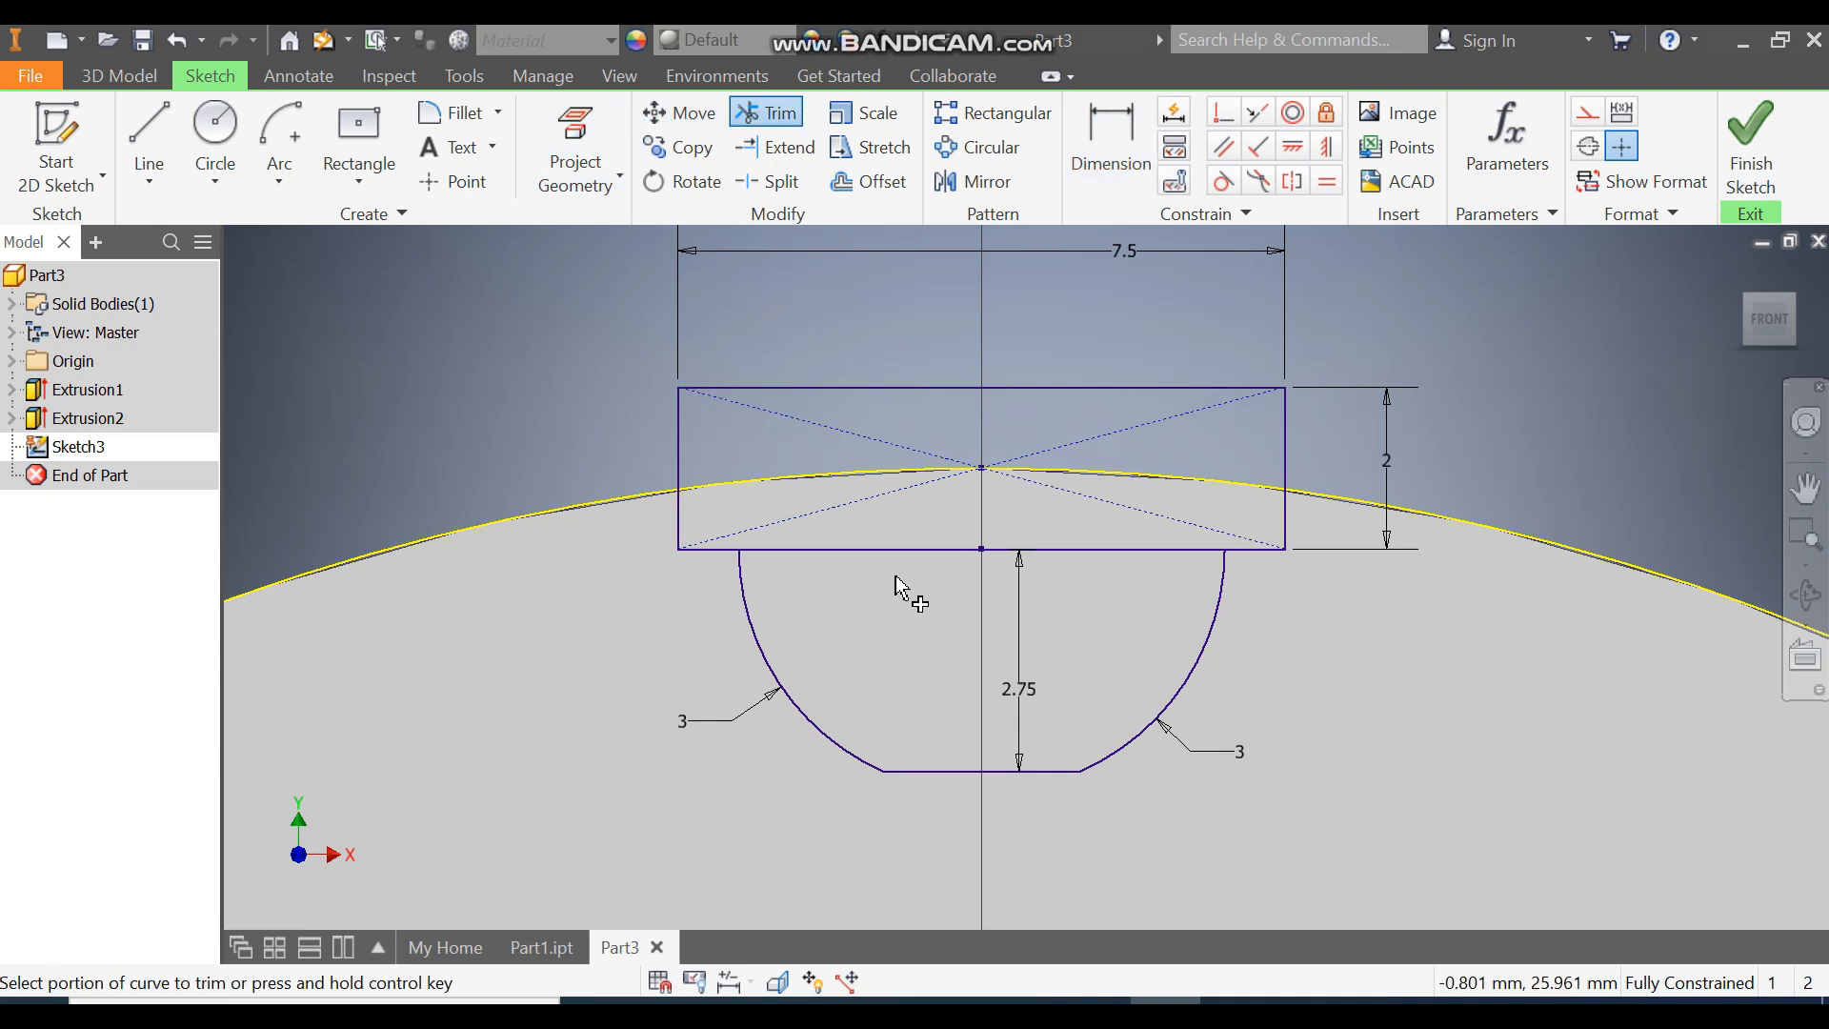
pyautogui.click(920, 553)
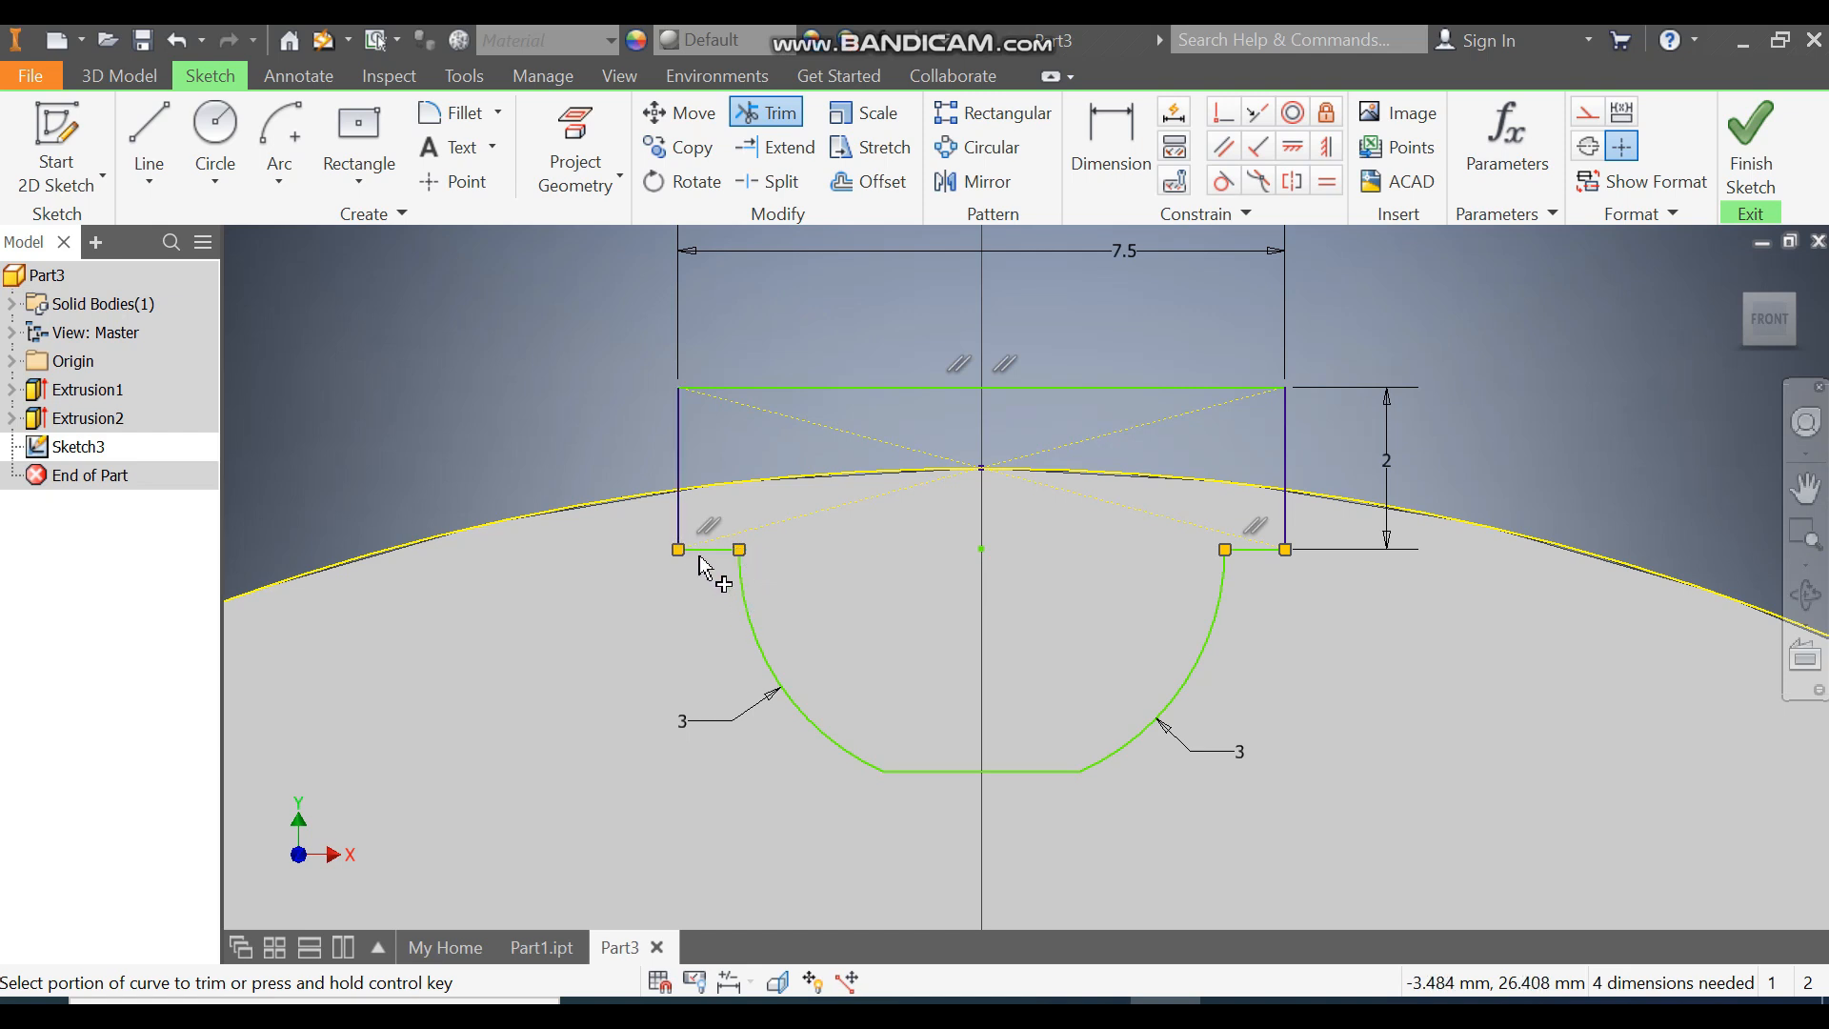
pyautogui.click(455, 112)
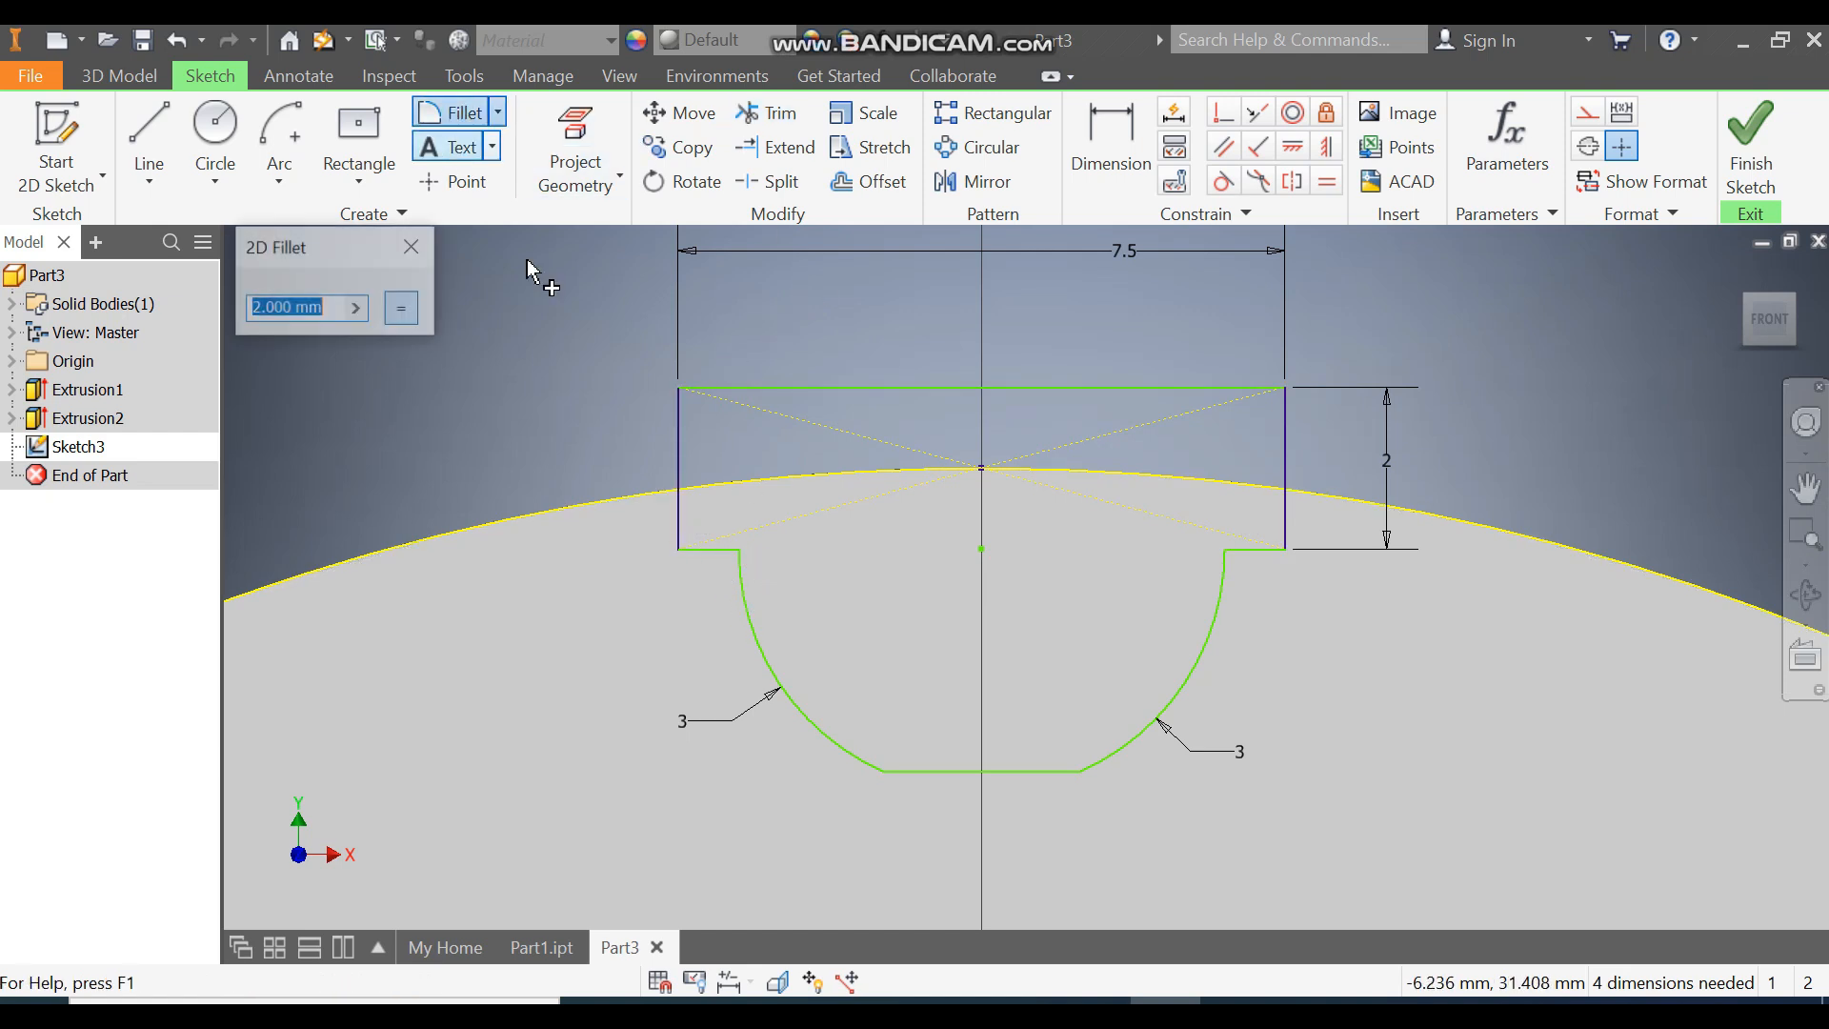
pyautogui.write('0.75')
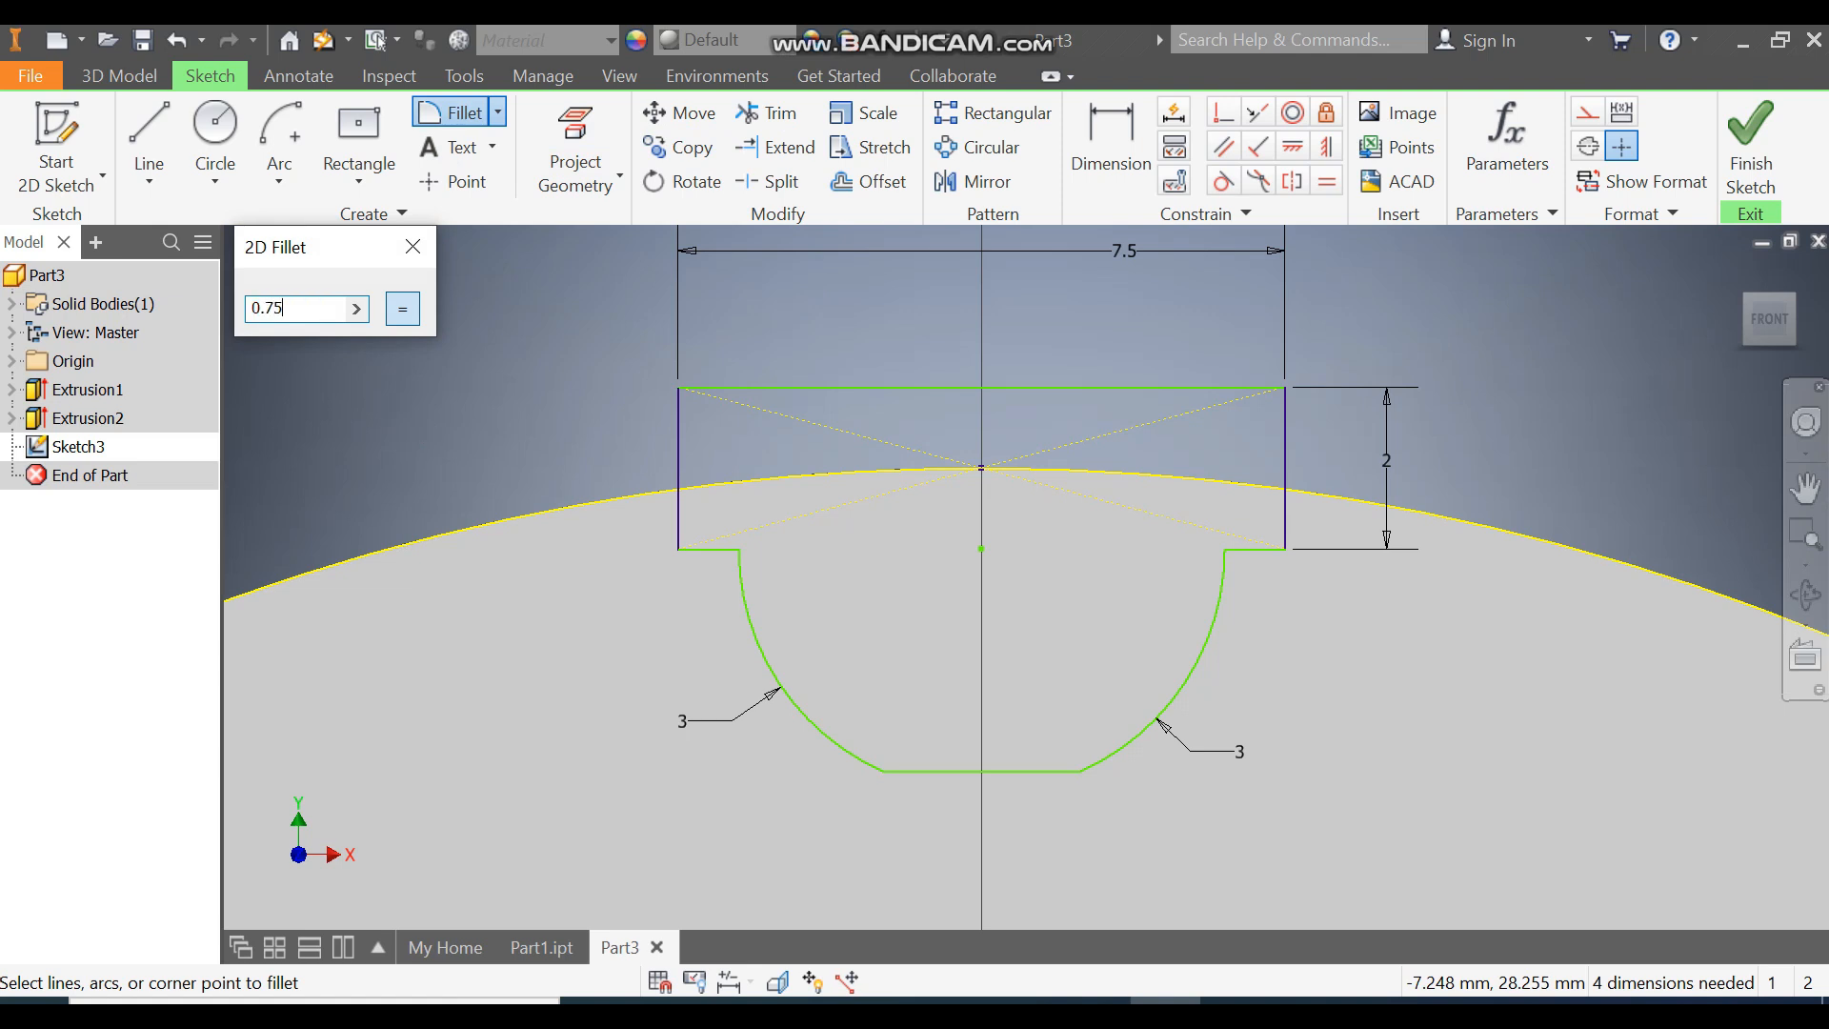
pyautogui.scroll(3, 712, 517)
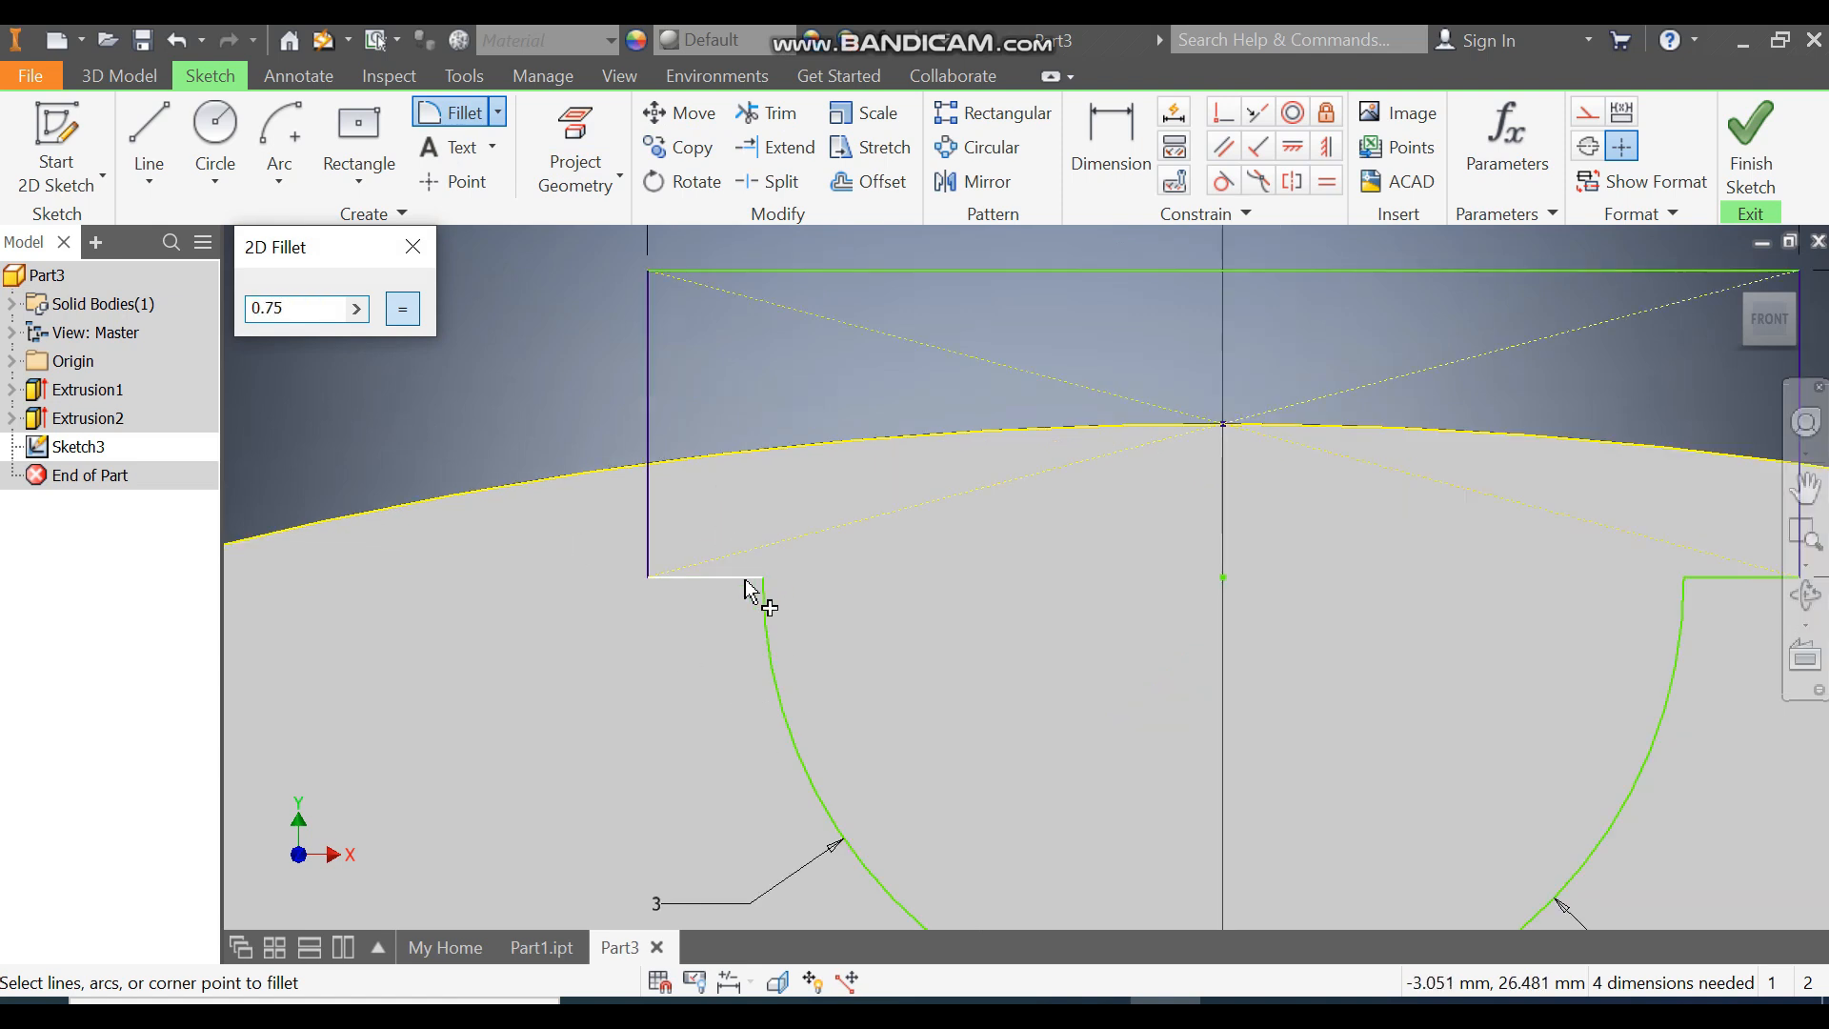
pyautogui.click(755, 599)
pyautogui.scroll(2, 692, 574)
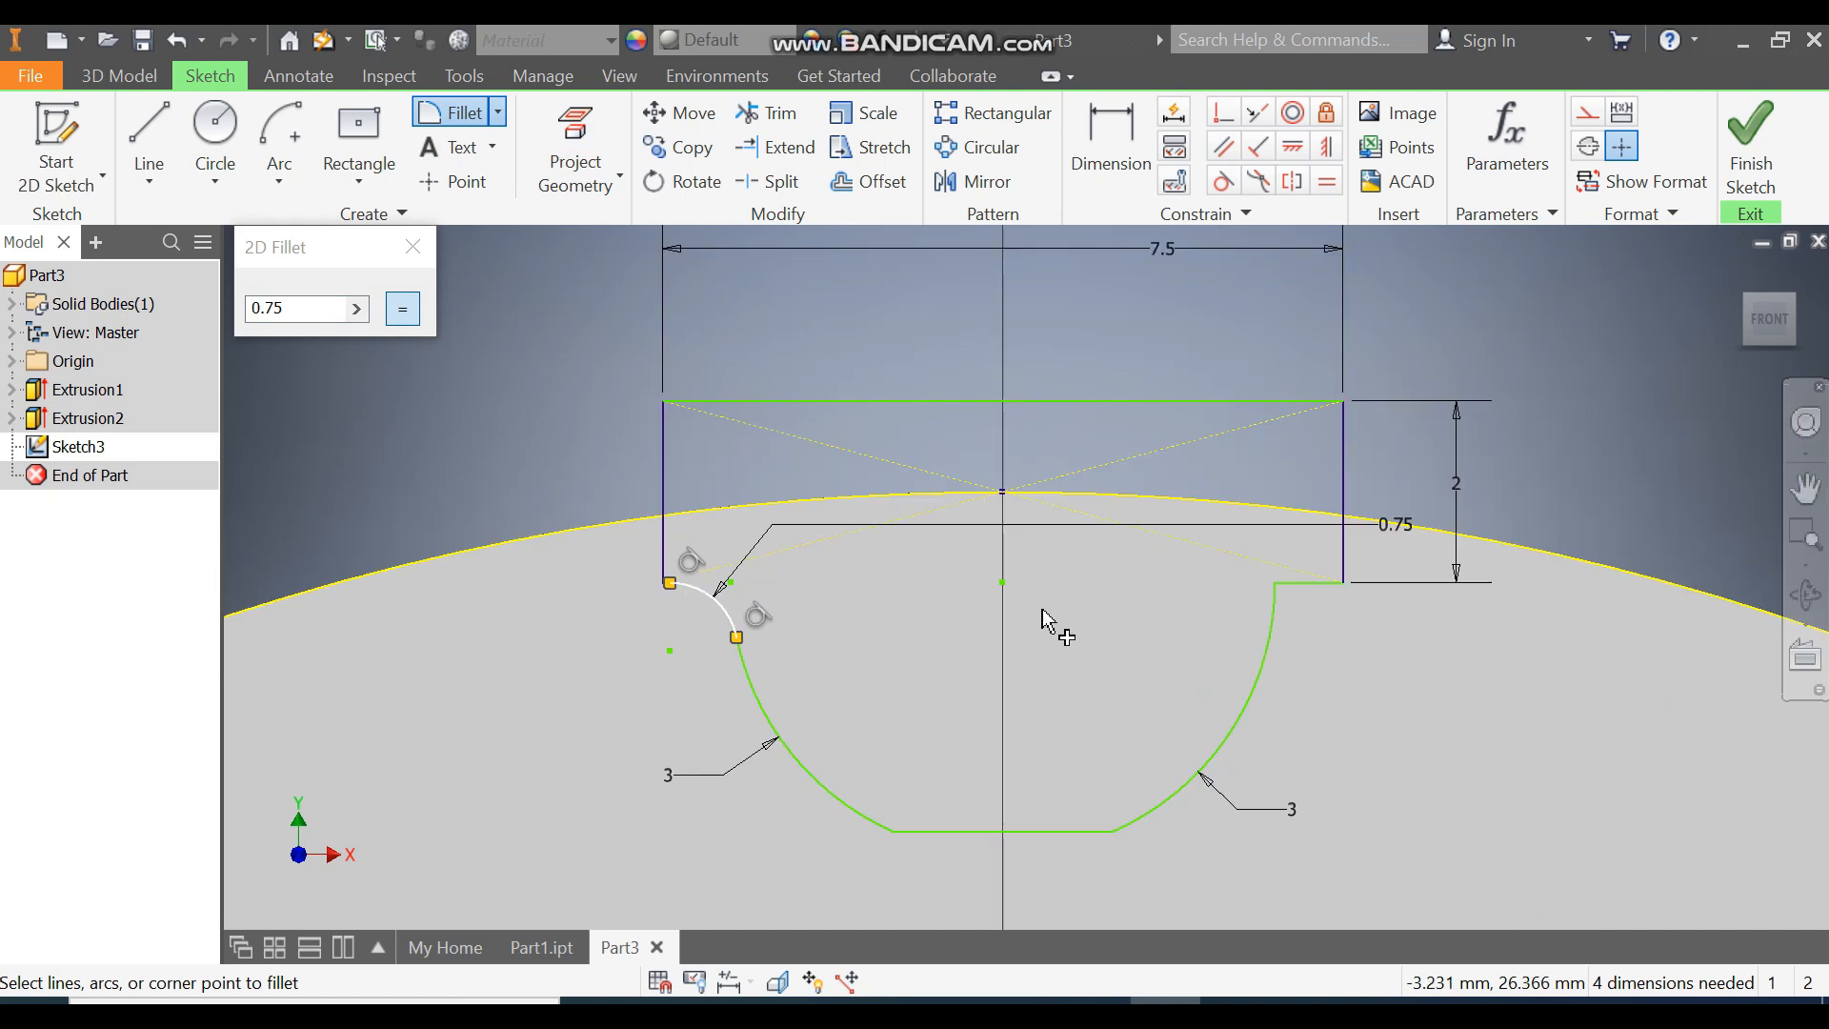
pyautogui.click(1274, 589)
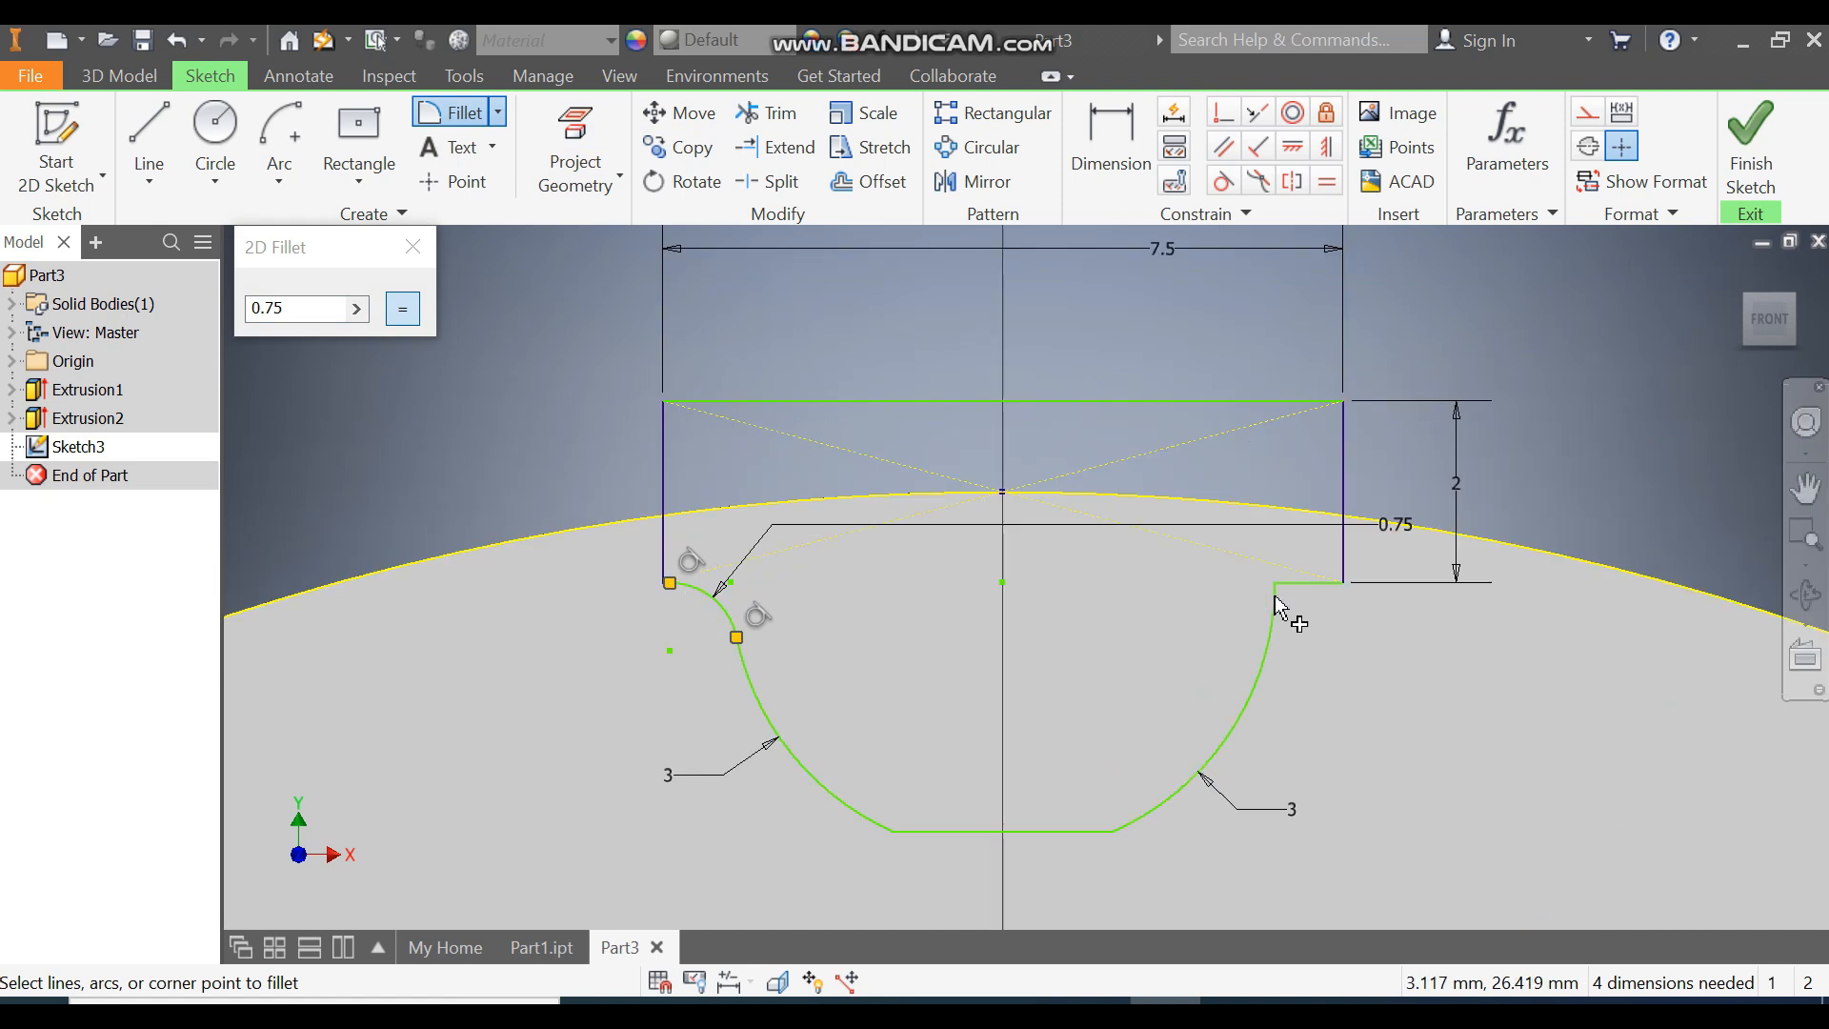
pyautogui.click(1306, 583)
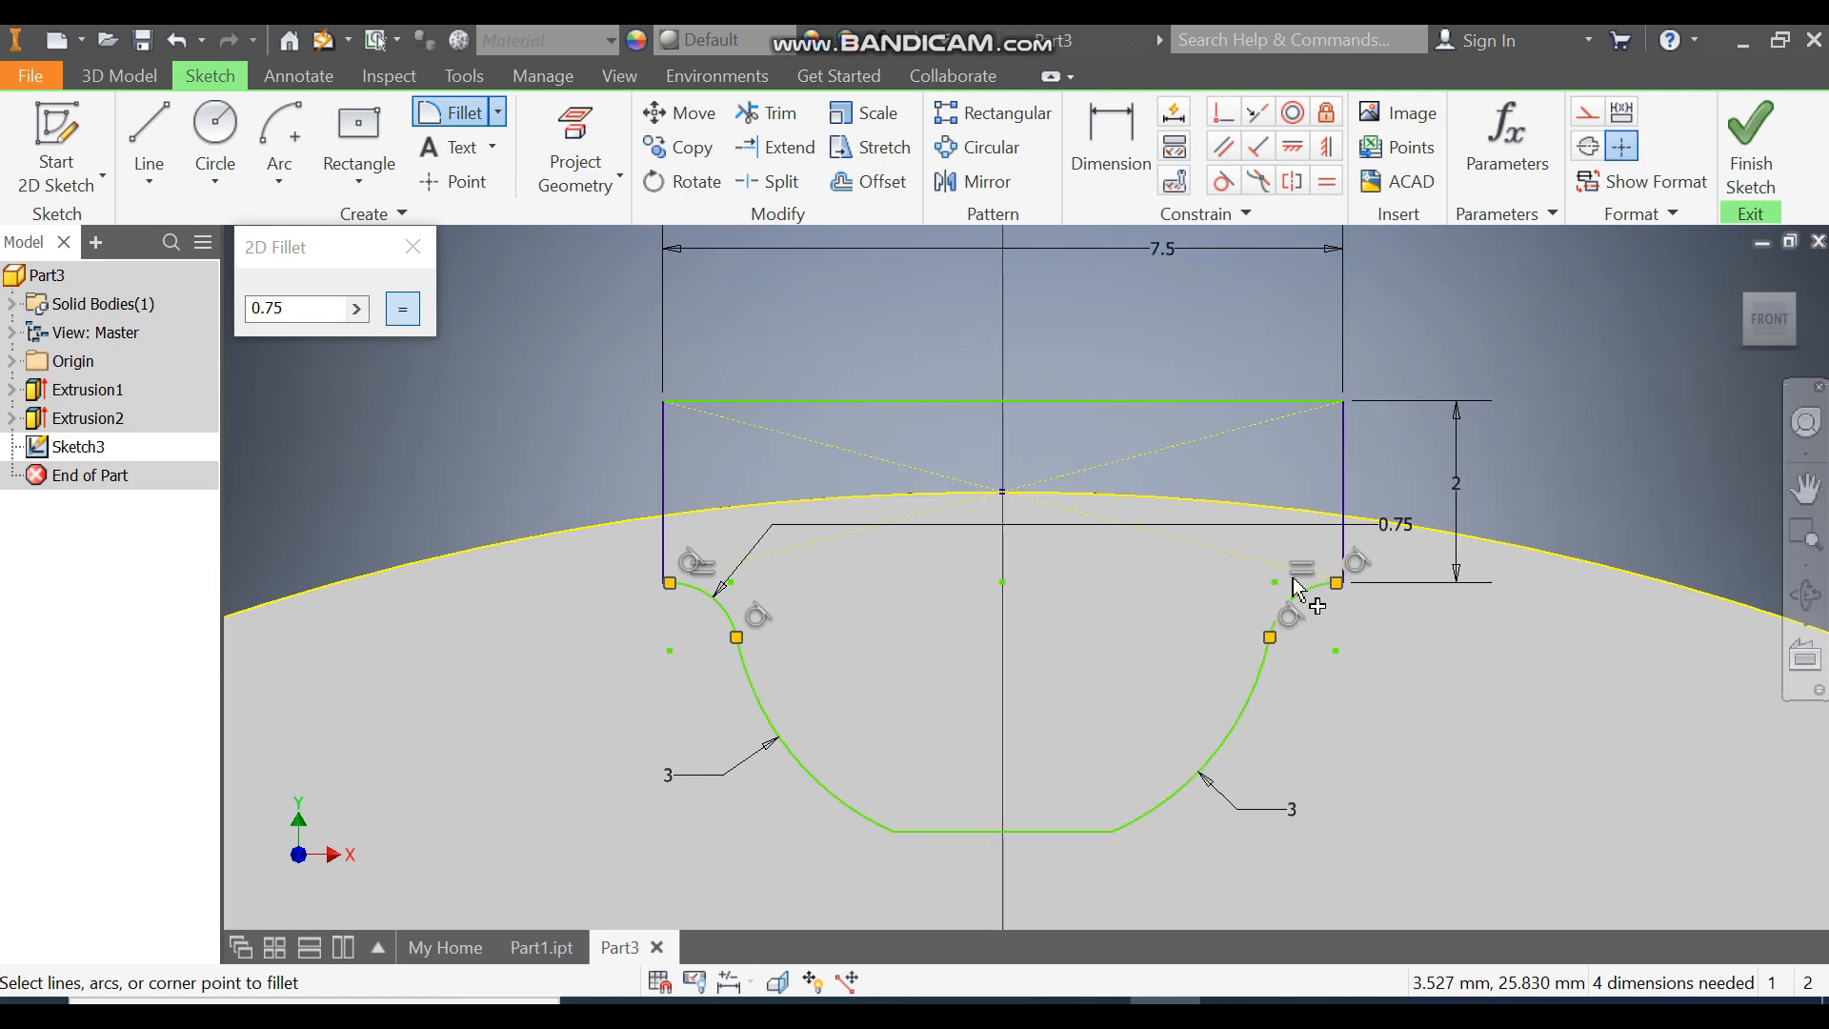
pyautogui.click(413, 249)
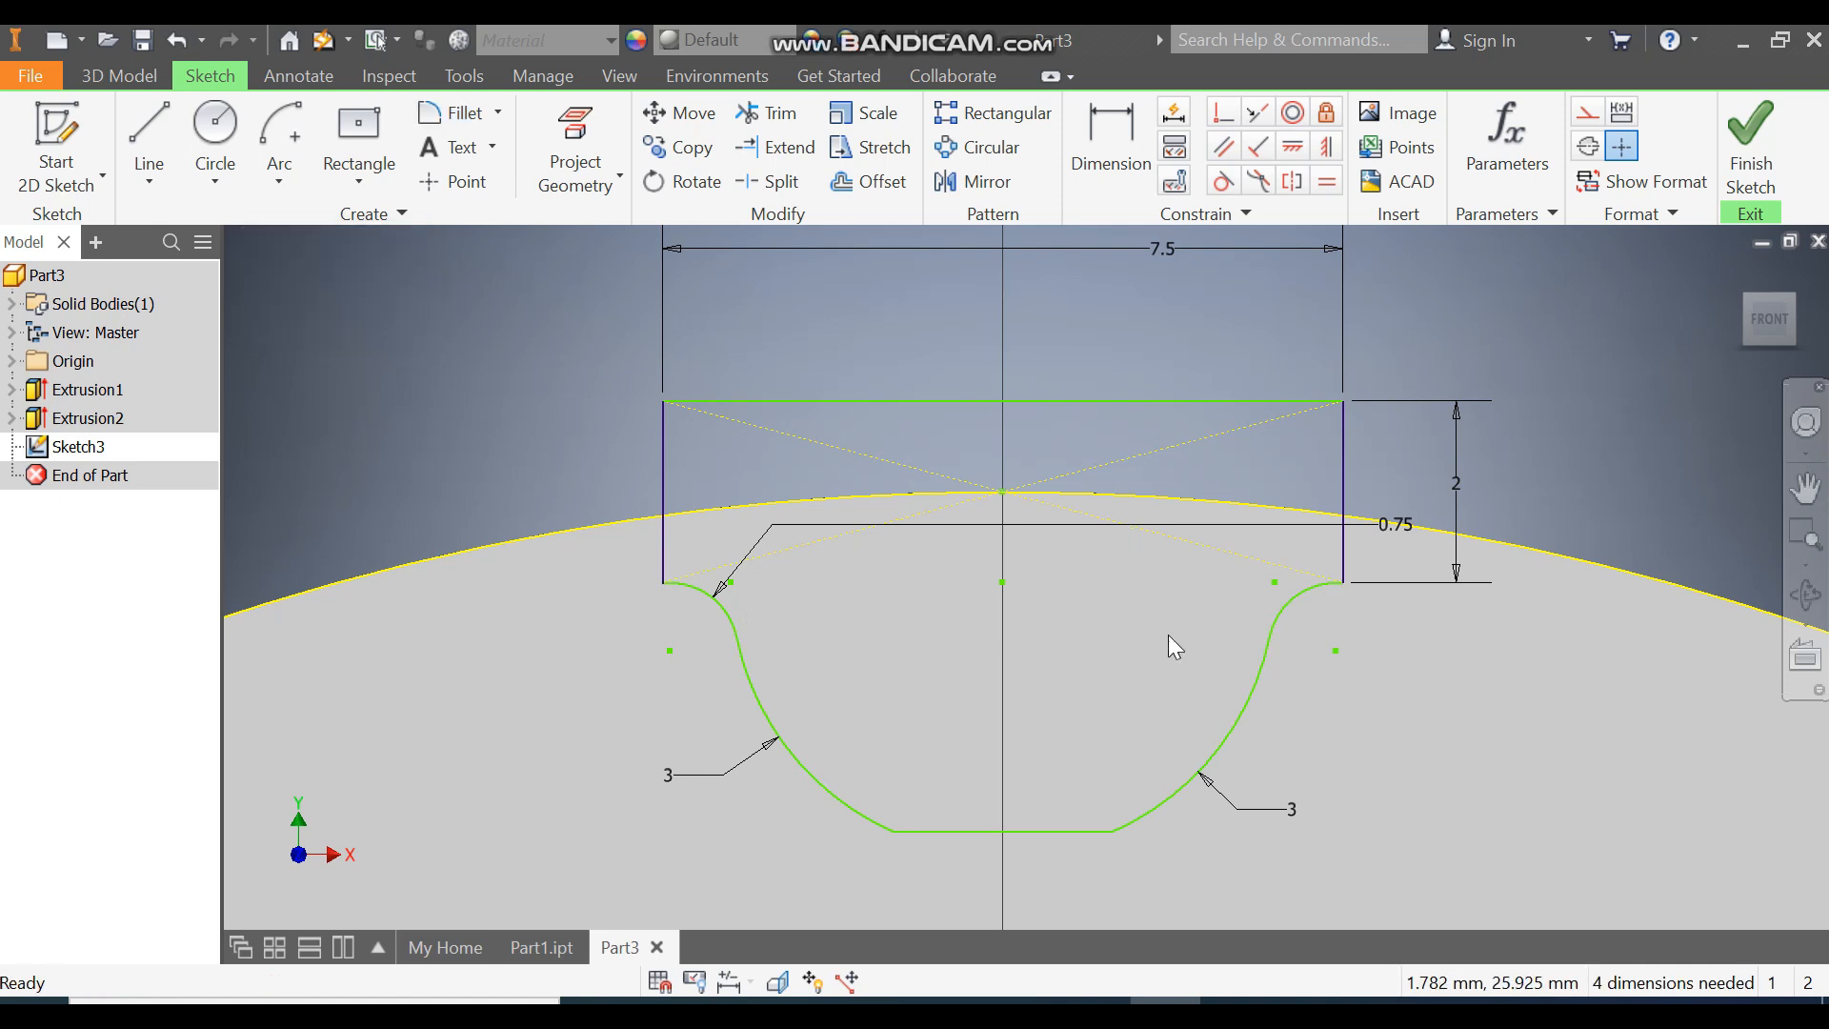
# Dimension the vertical distance from the side arcs' centre point to the groove's flat bottom line as 2.75 mm.
pyautogui.scroll(3, 1072, 368)
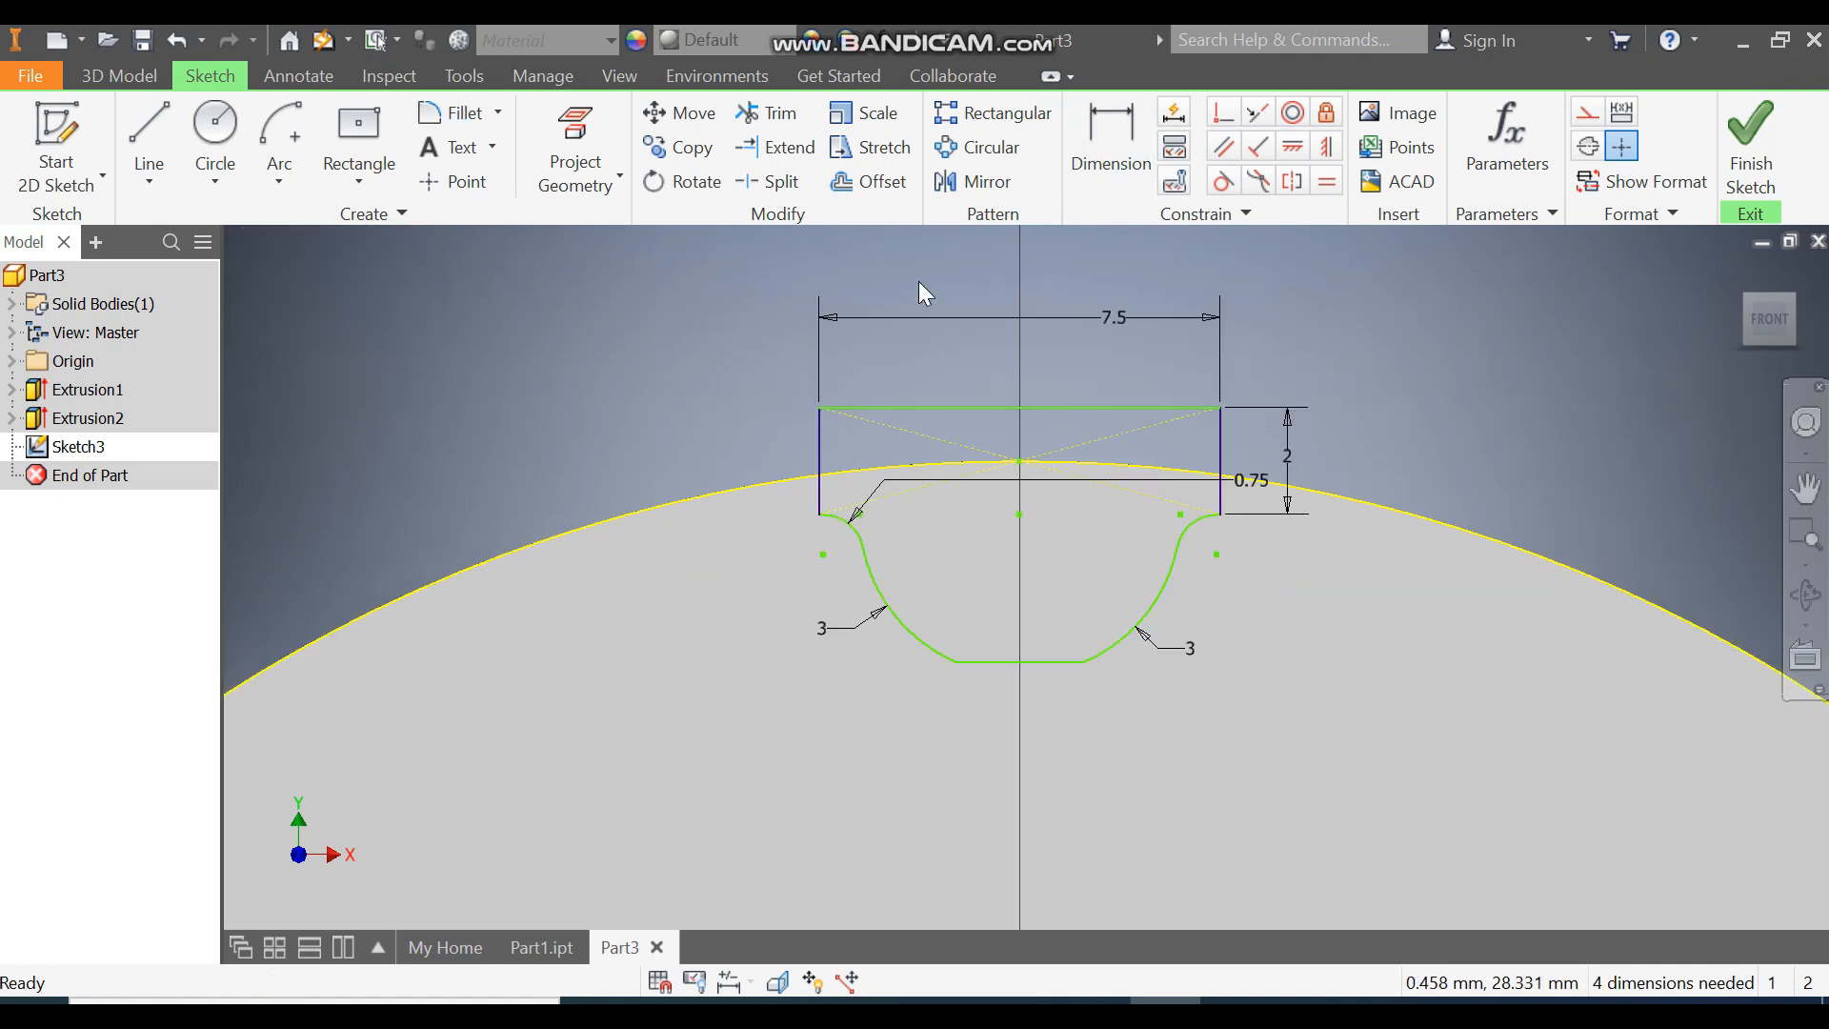
pyautogui.click(1101, 129)
pyautogui.click(1049, 660)
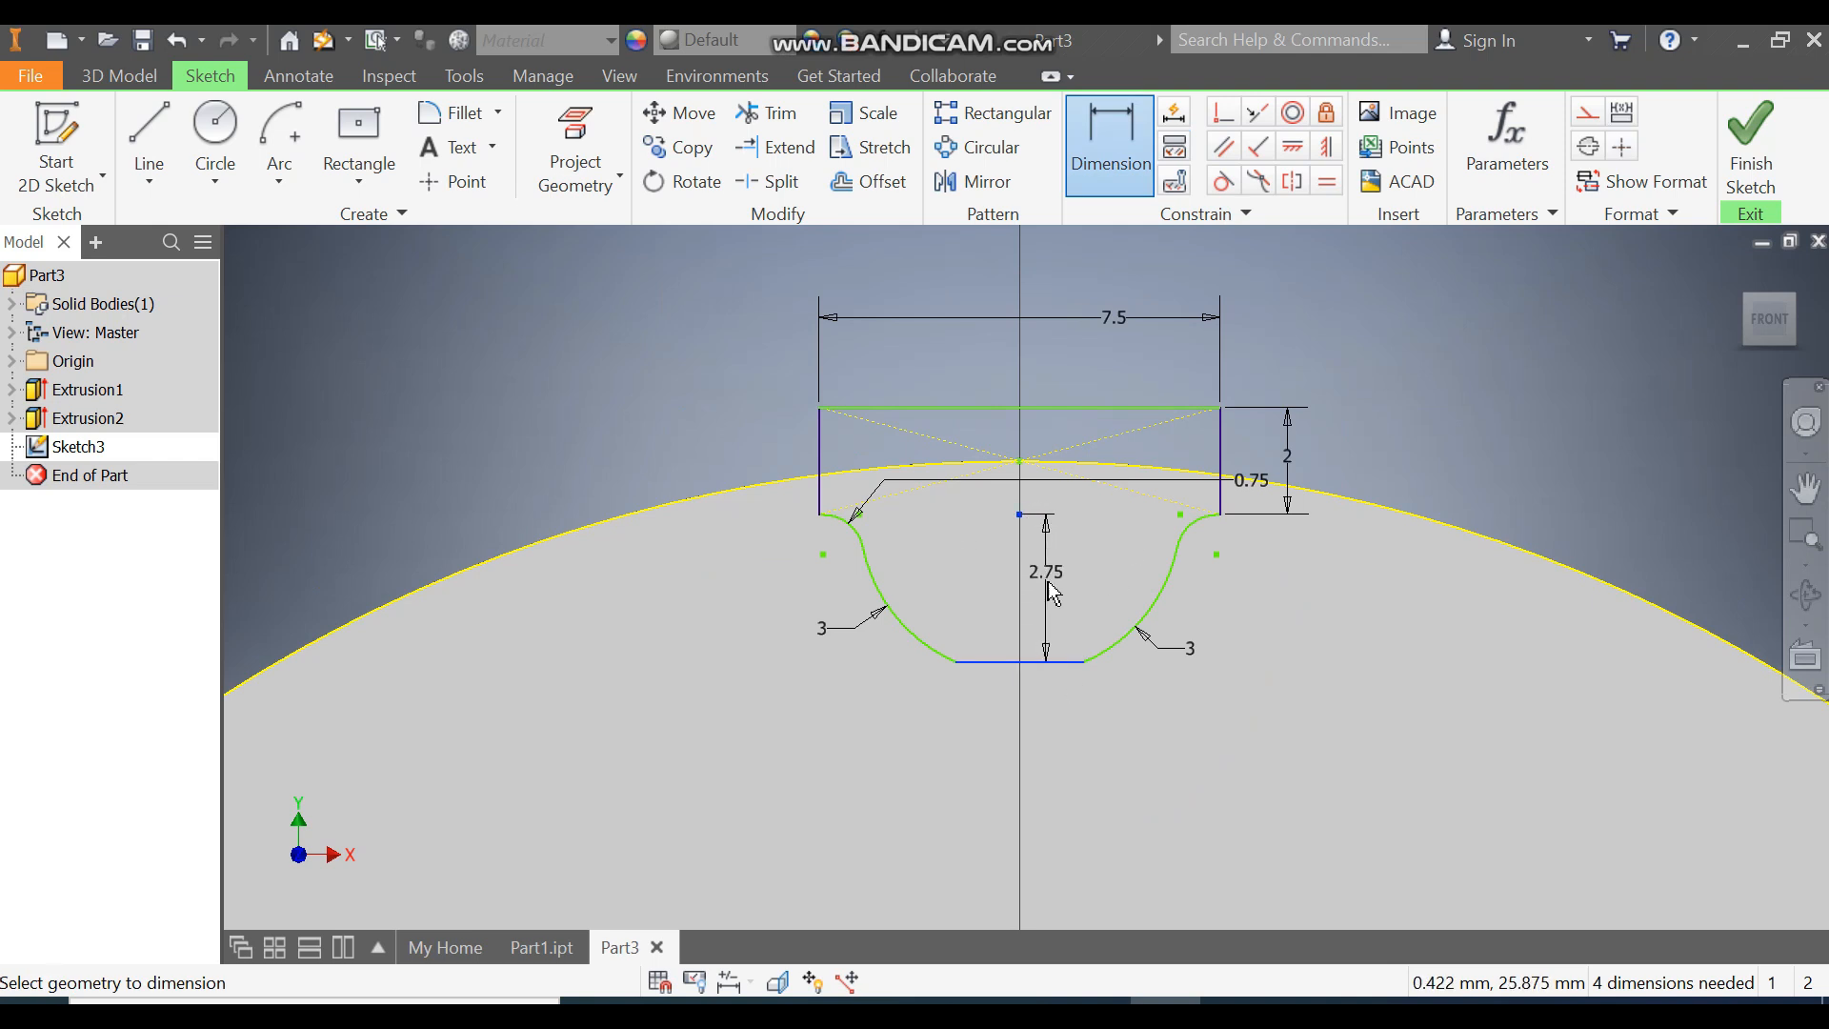
pyautogui.click(1049, 593)
pyautogui.click(1059, 641)
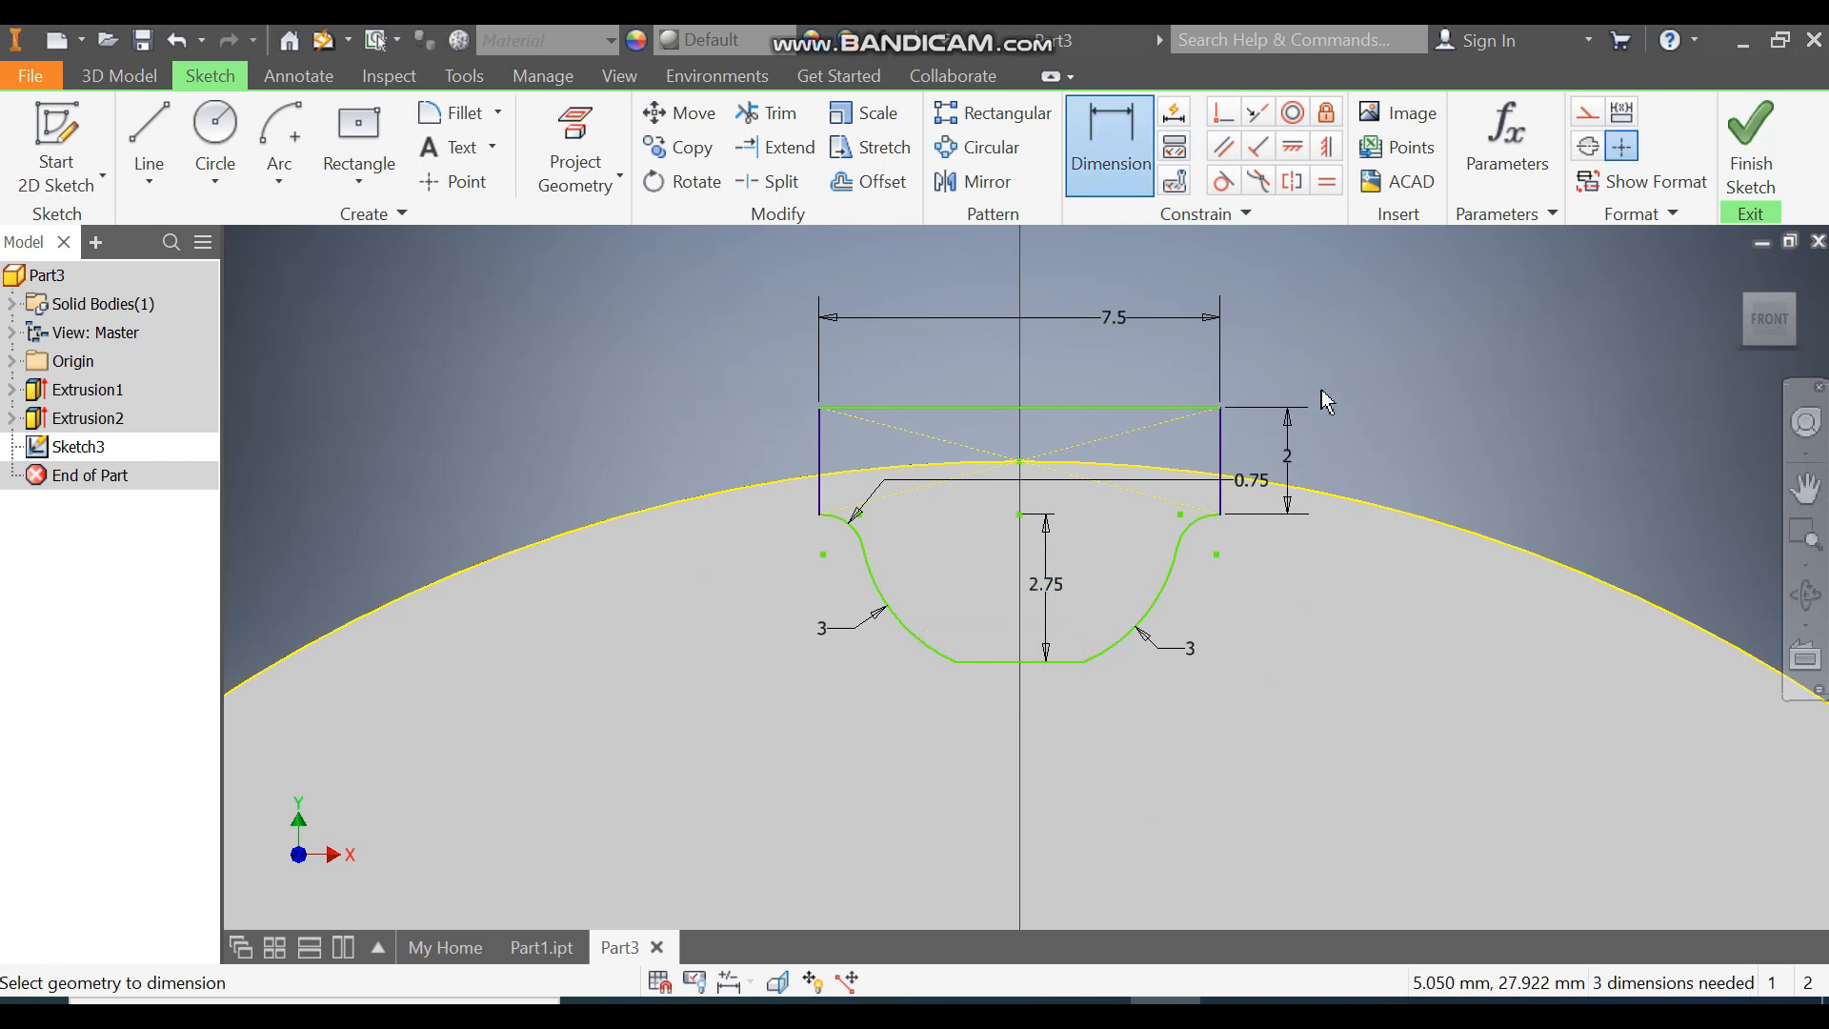
# Apply horizontal constraints aligning the upper ends of both groove fillets with the side arcs' centre point.
pyautogui.scroll(3, 1260, 479)
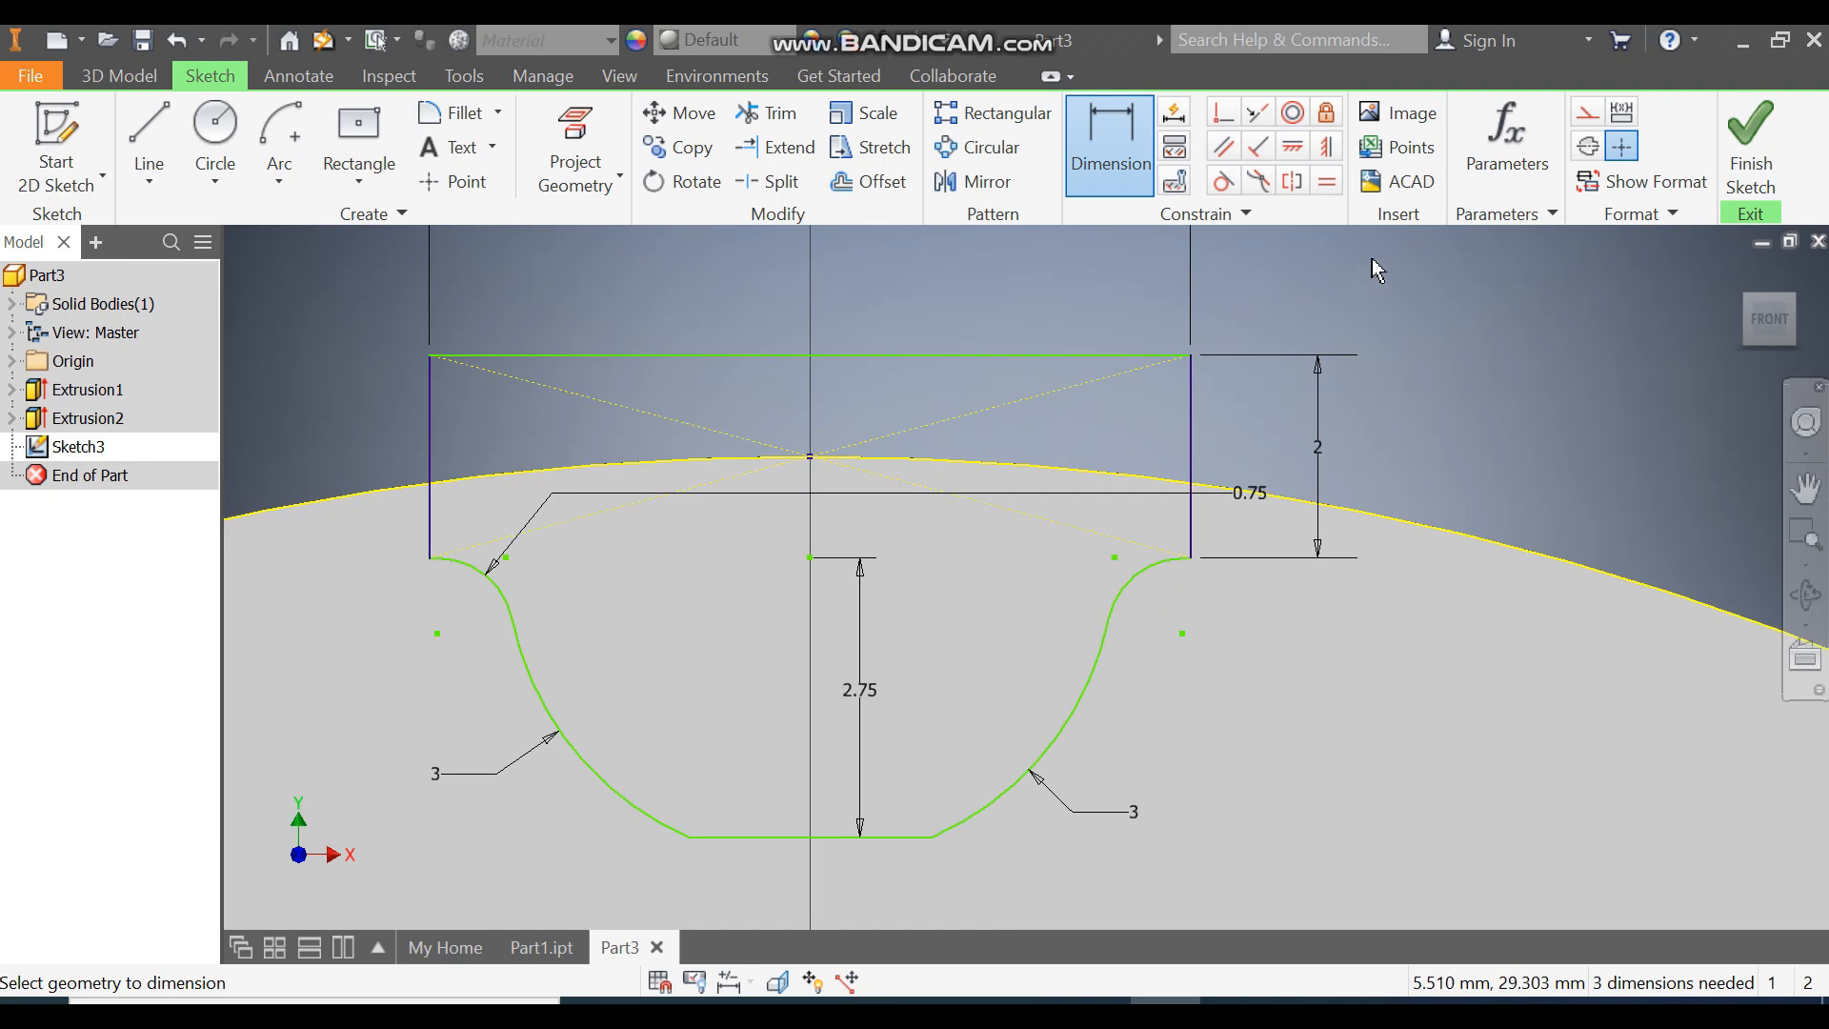
pyautogui.click(1288, 145)
pyautogui.click(1190, 561)
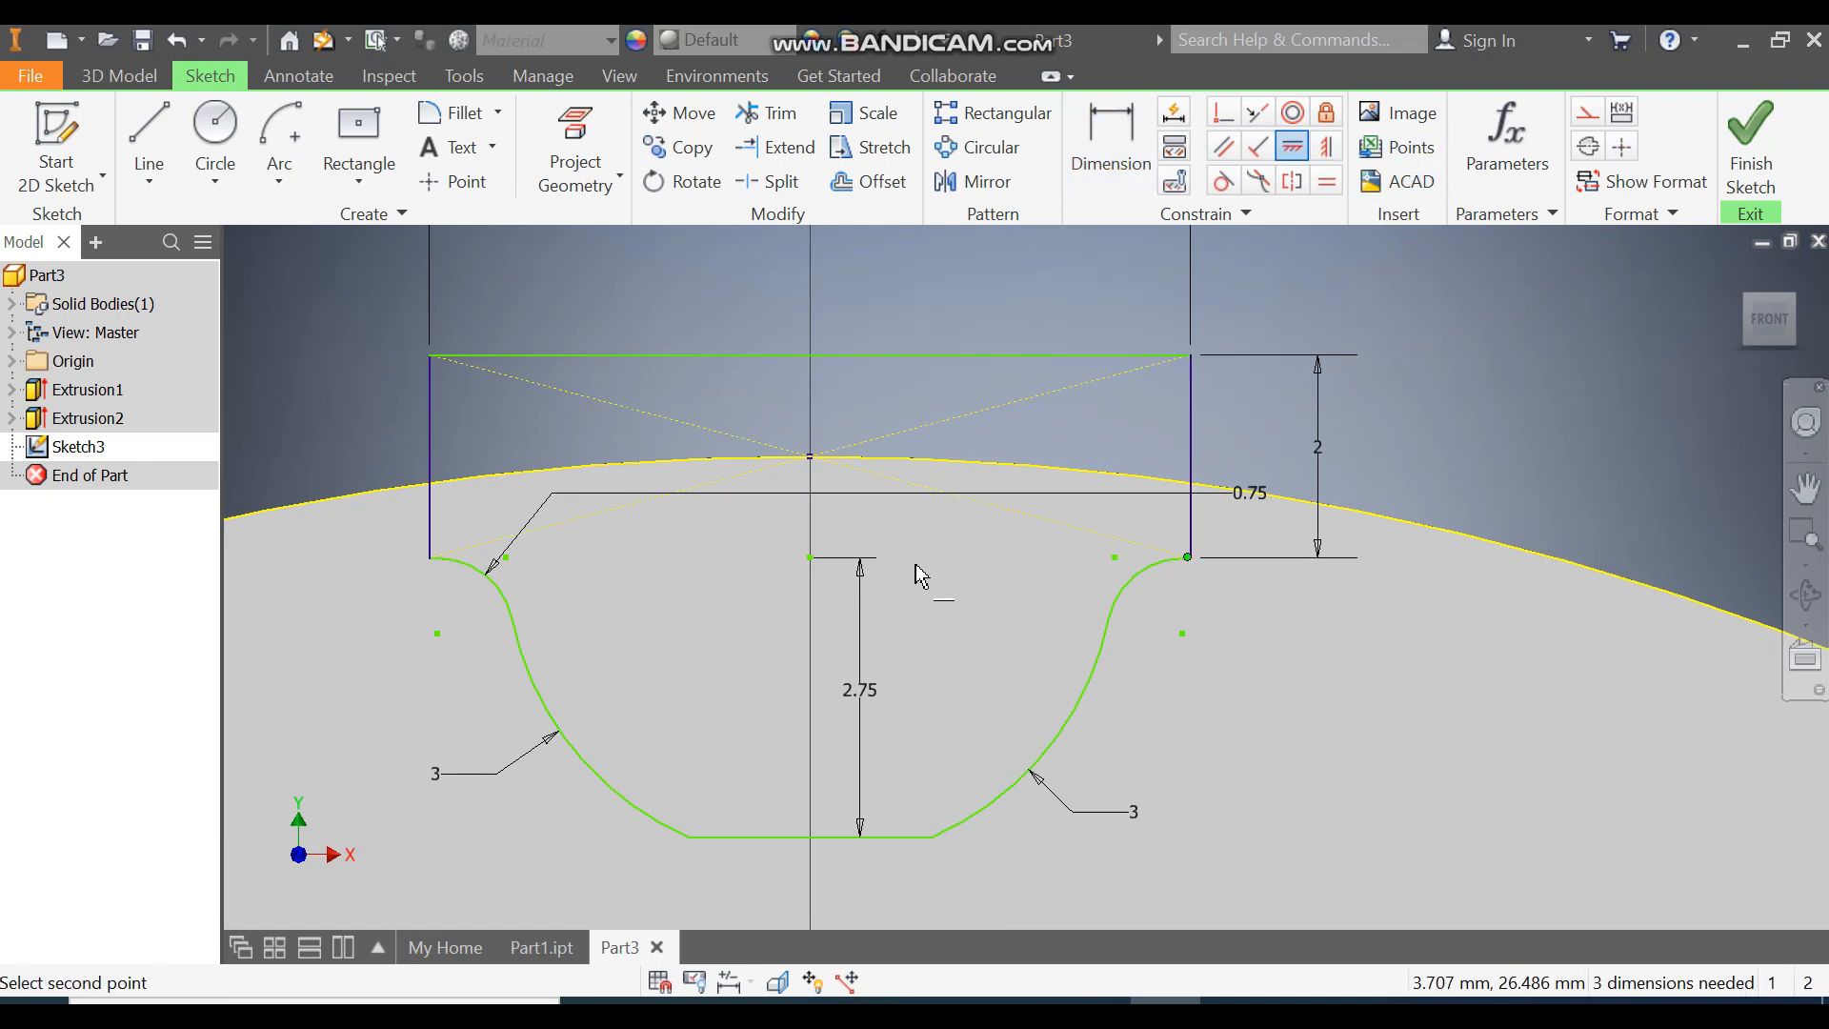
pyautogui.click(810, 558)
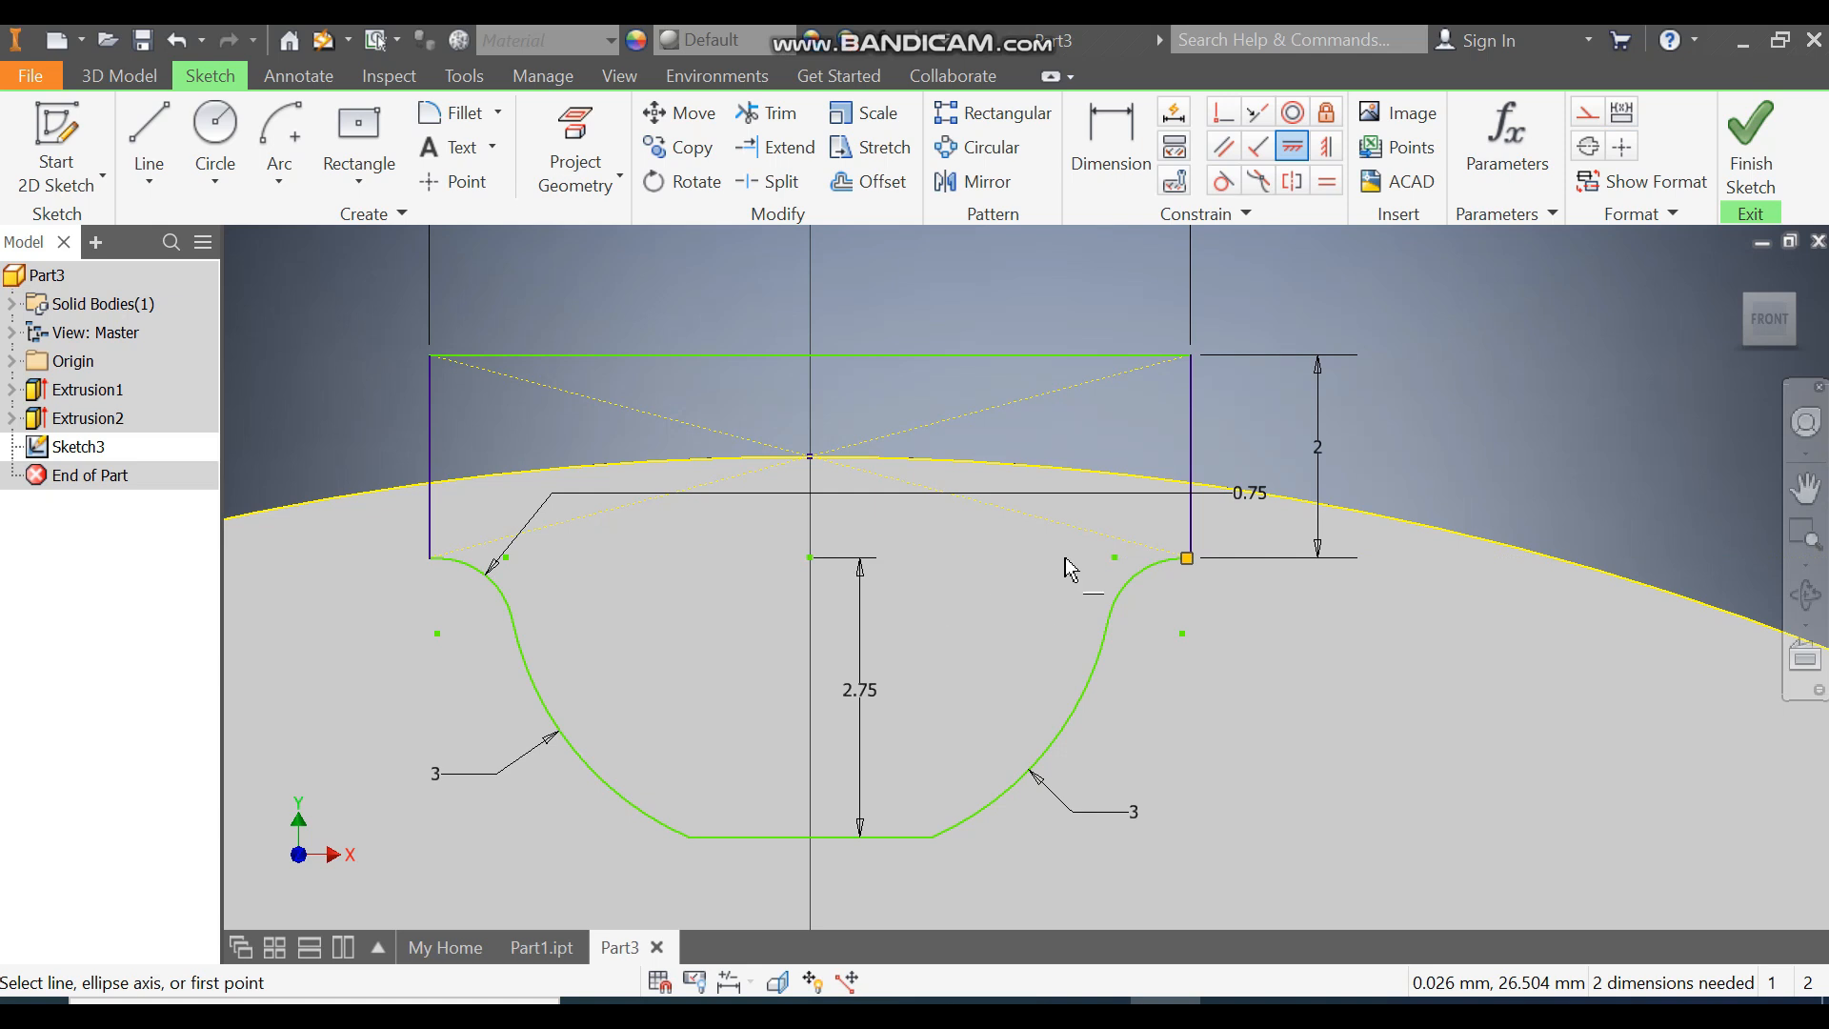
pyautogui.click(431, 561)
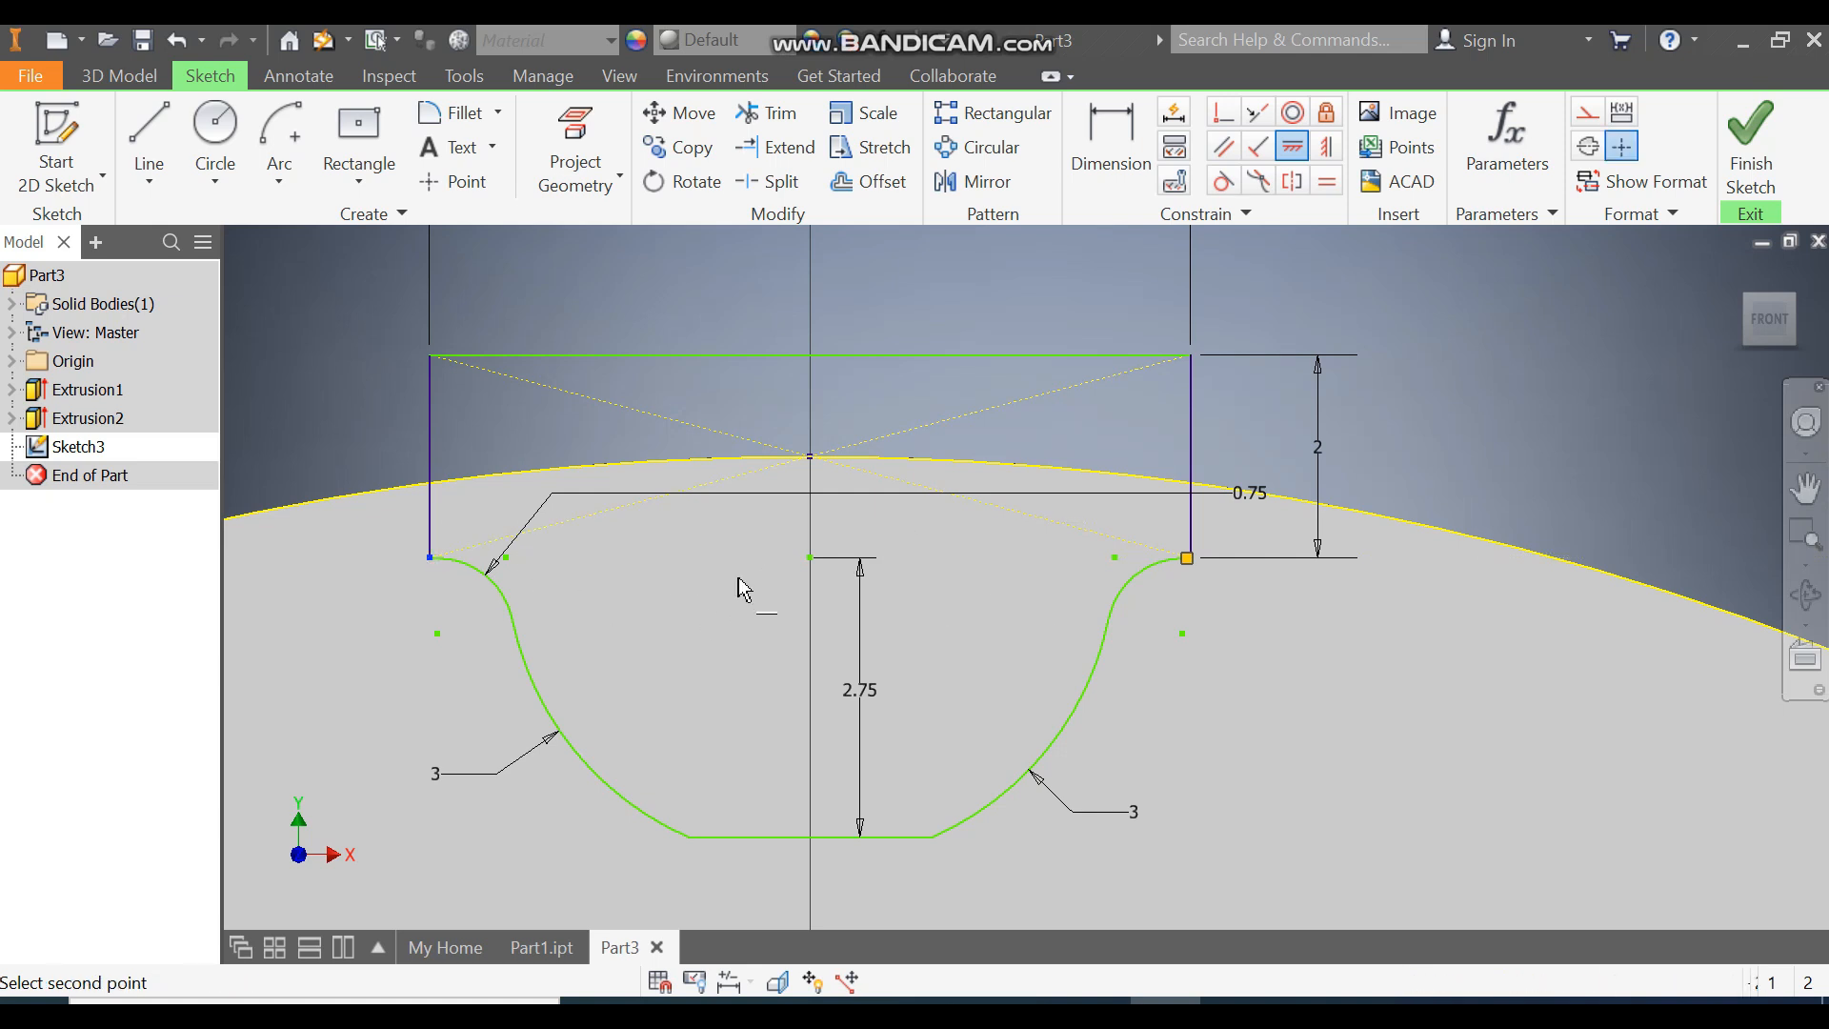
pyautogui.click(811, 559)
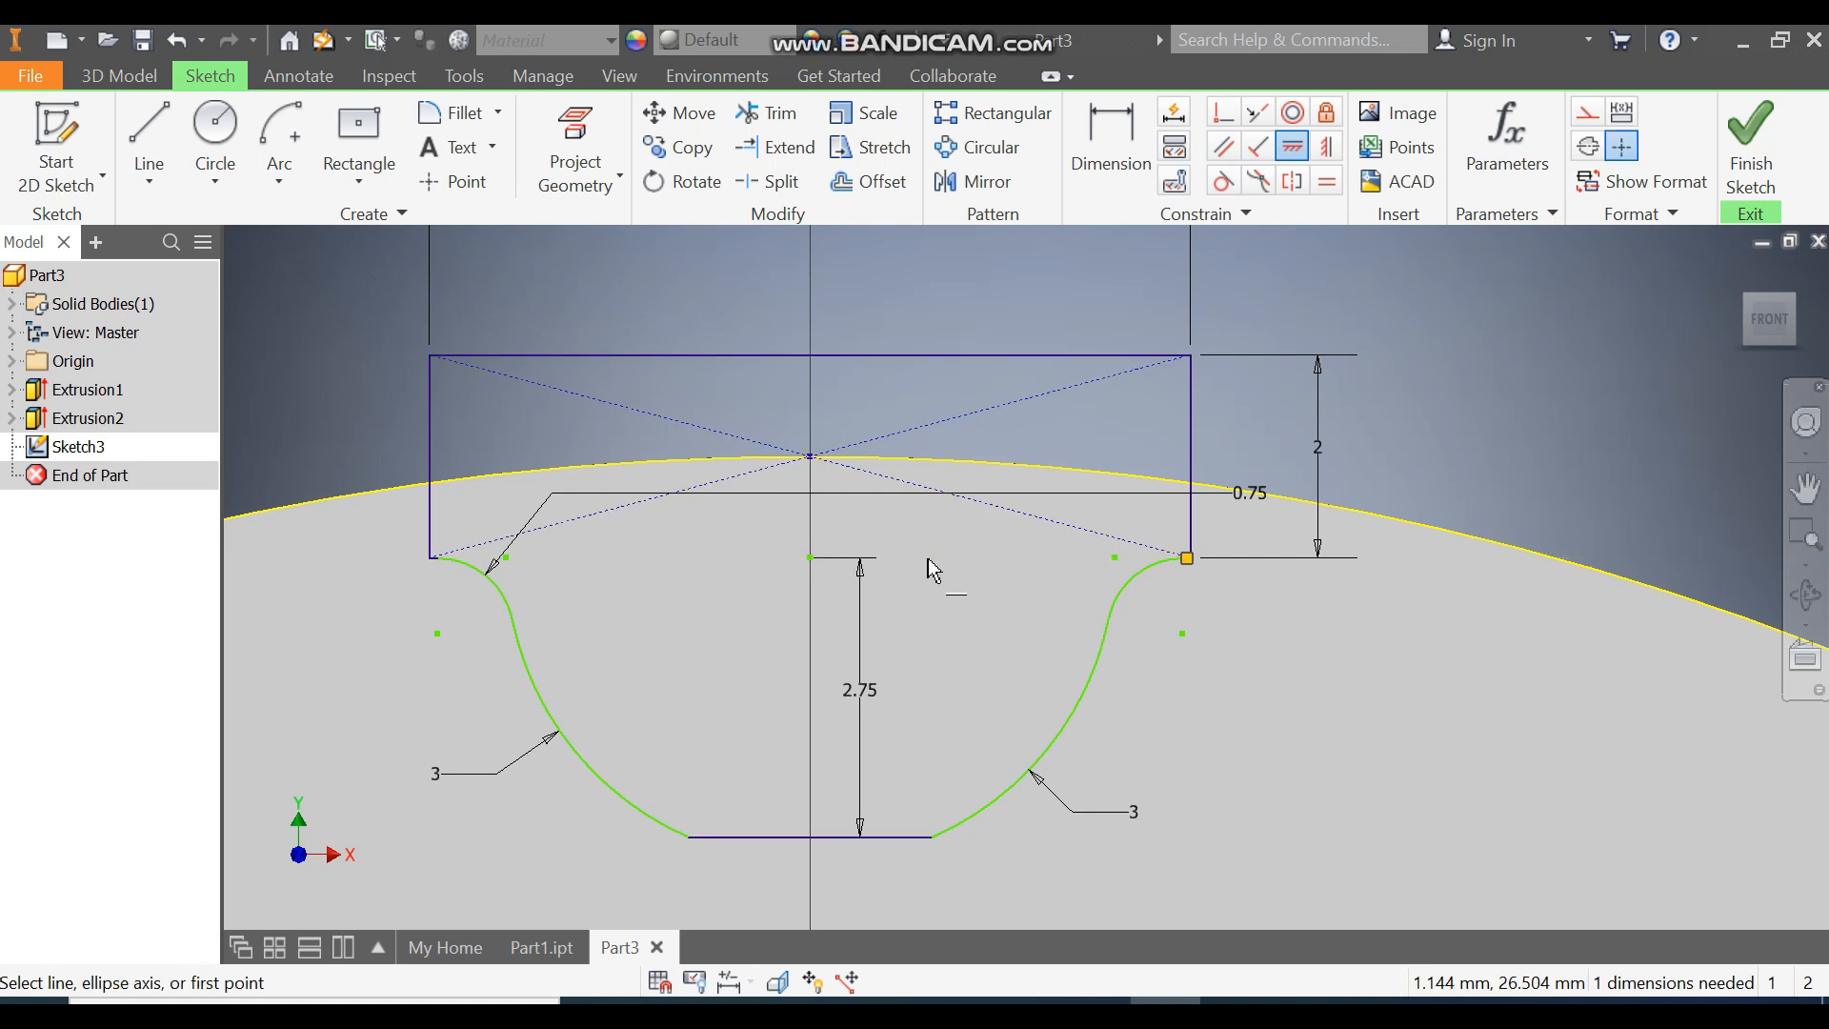
pyautogui.press('Escape')
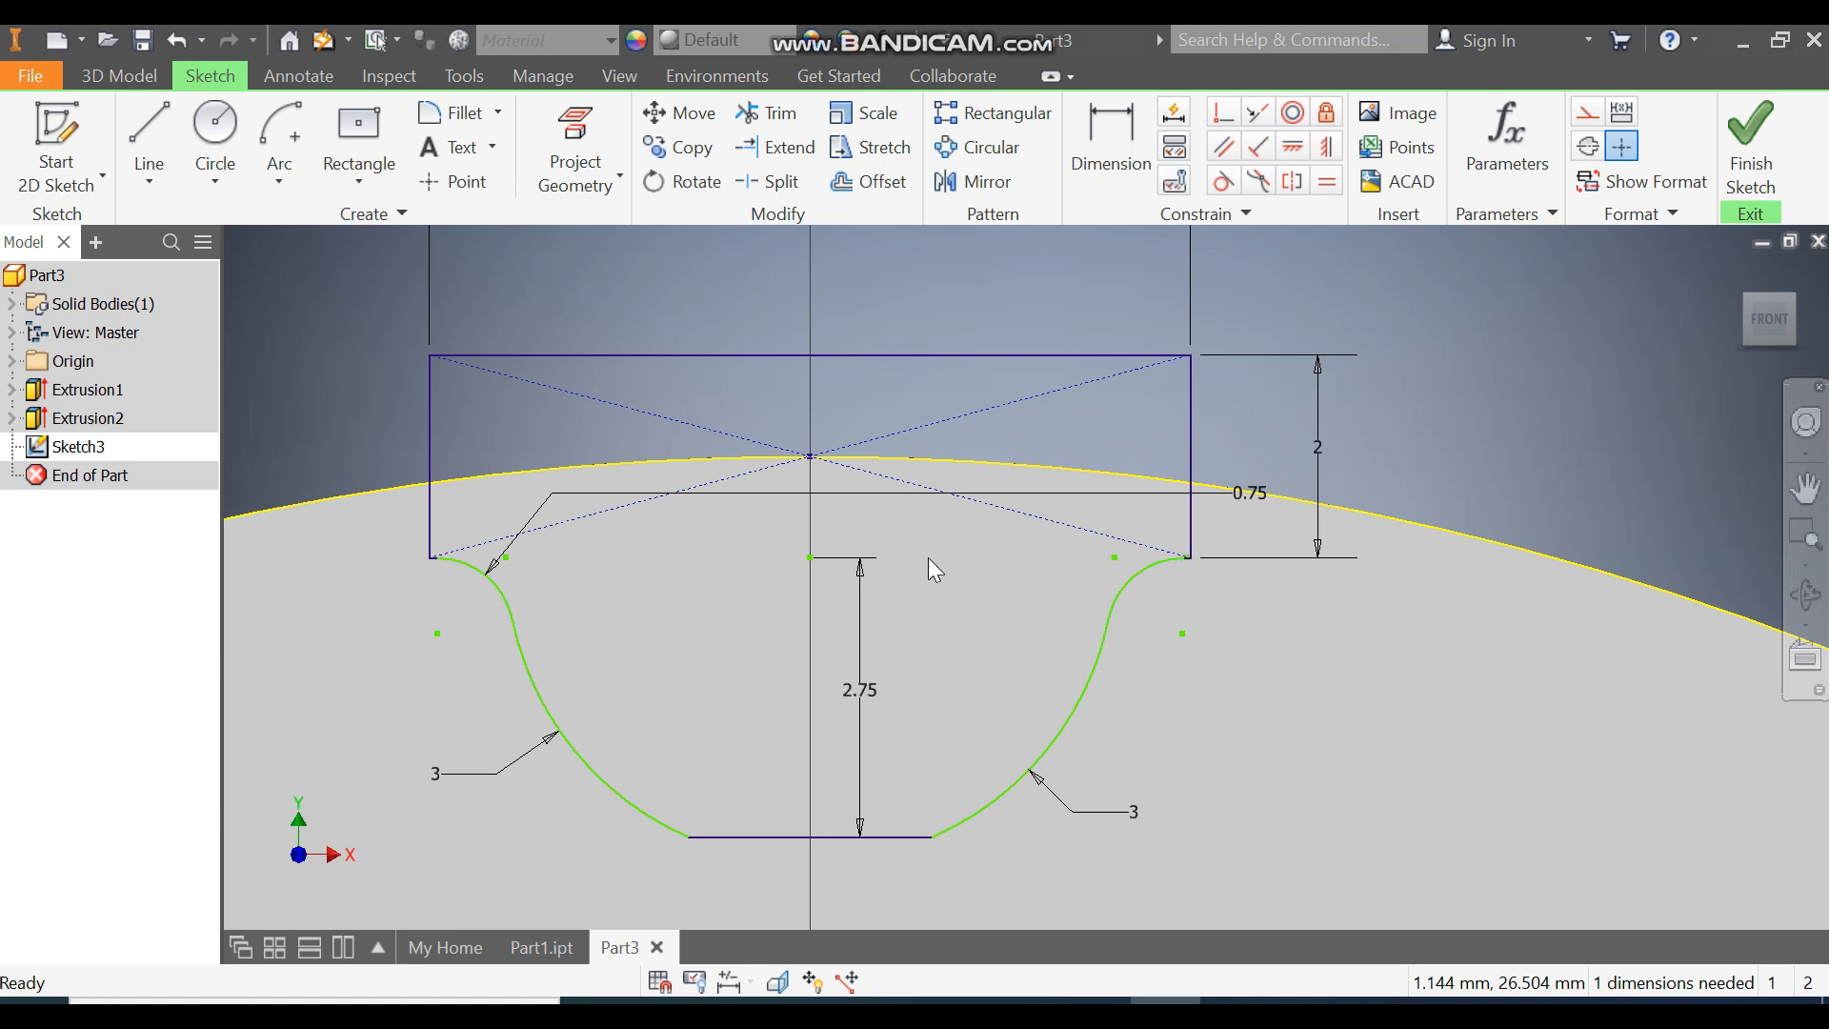
# Shift the groove profile sideways to test its freedom, and constrain the arcs' centre point vertically to the rectangle's centre point.
pyautogui.moveTo(817, 569)
pyautogui.mouseDown()
pyautogui.moveTo(857, 564)
pyautogui.moveTo(667, 577)
pyautogui.moveTo(899, 614)
pyautogui.mouseUp()
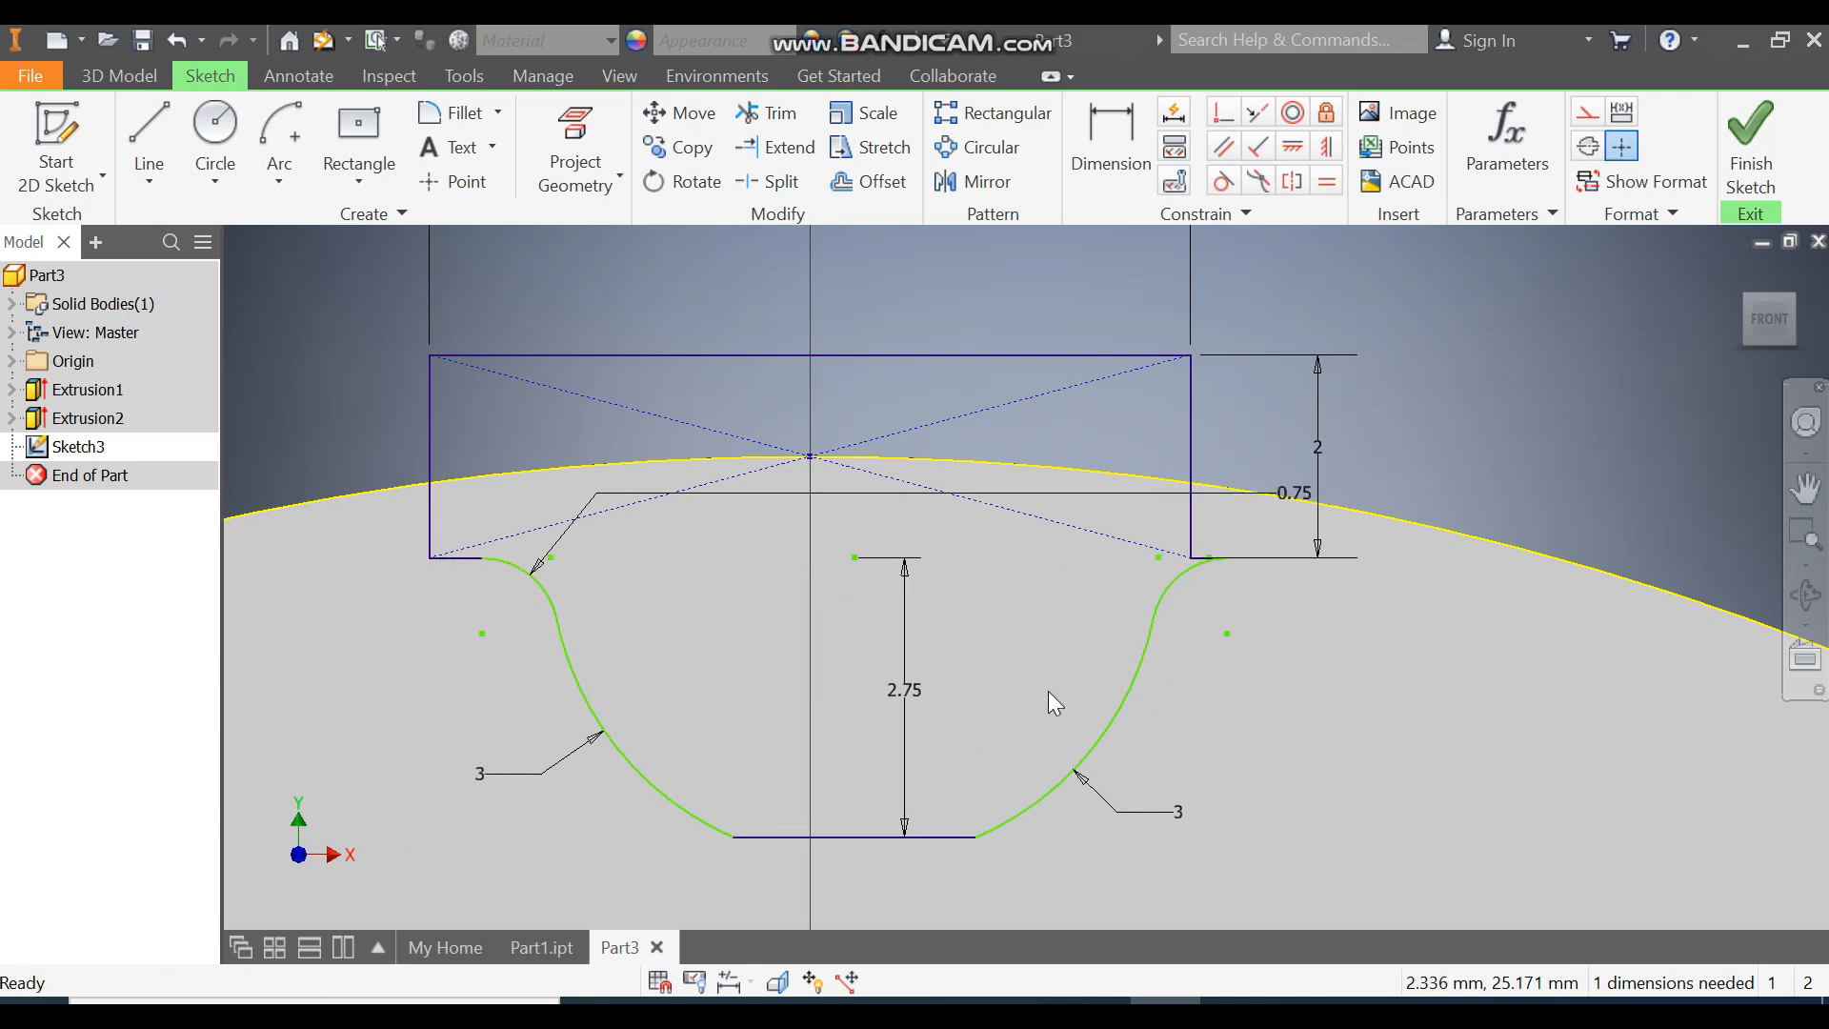
pyautogui.click(1326, 146)
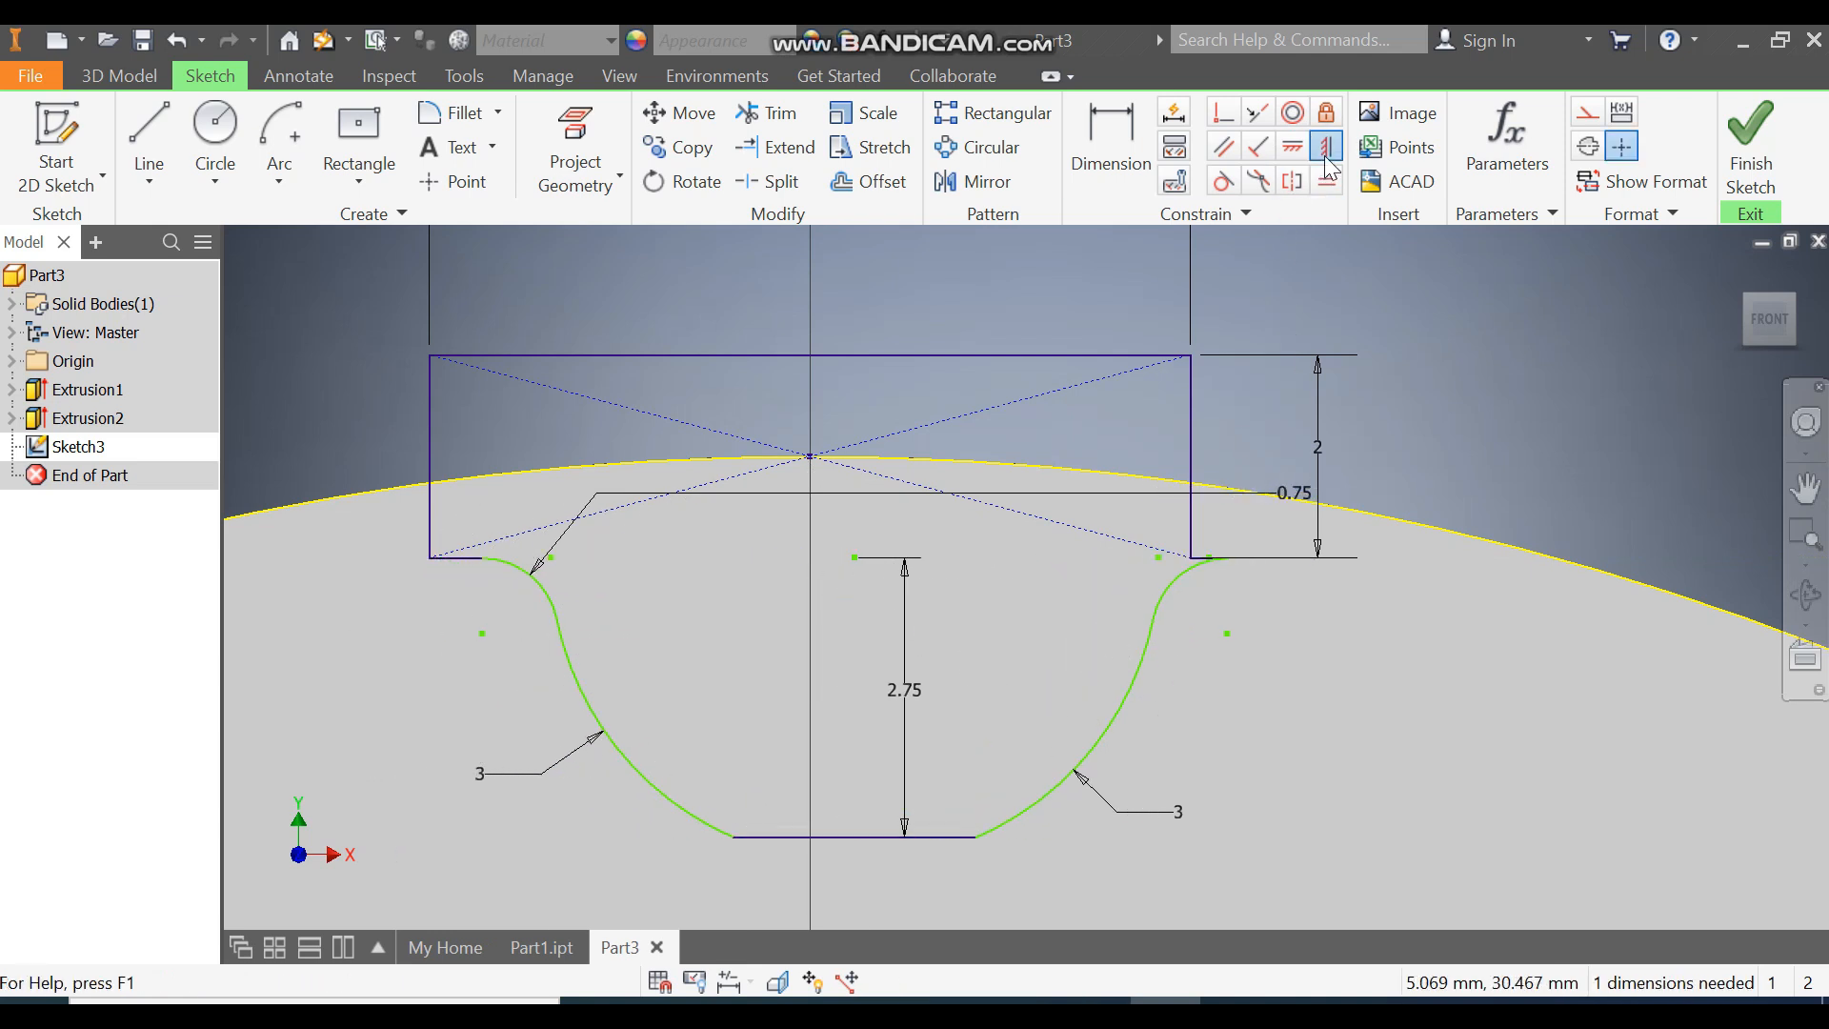
pyautogui.click(811, 458)
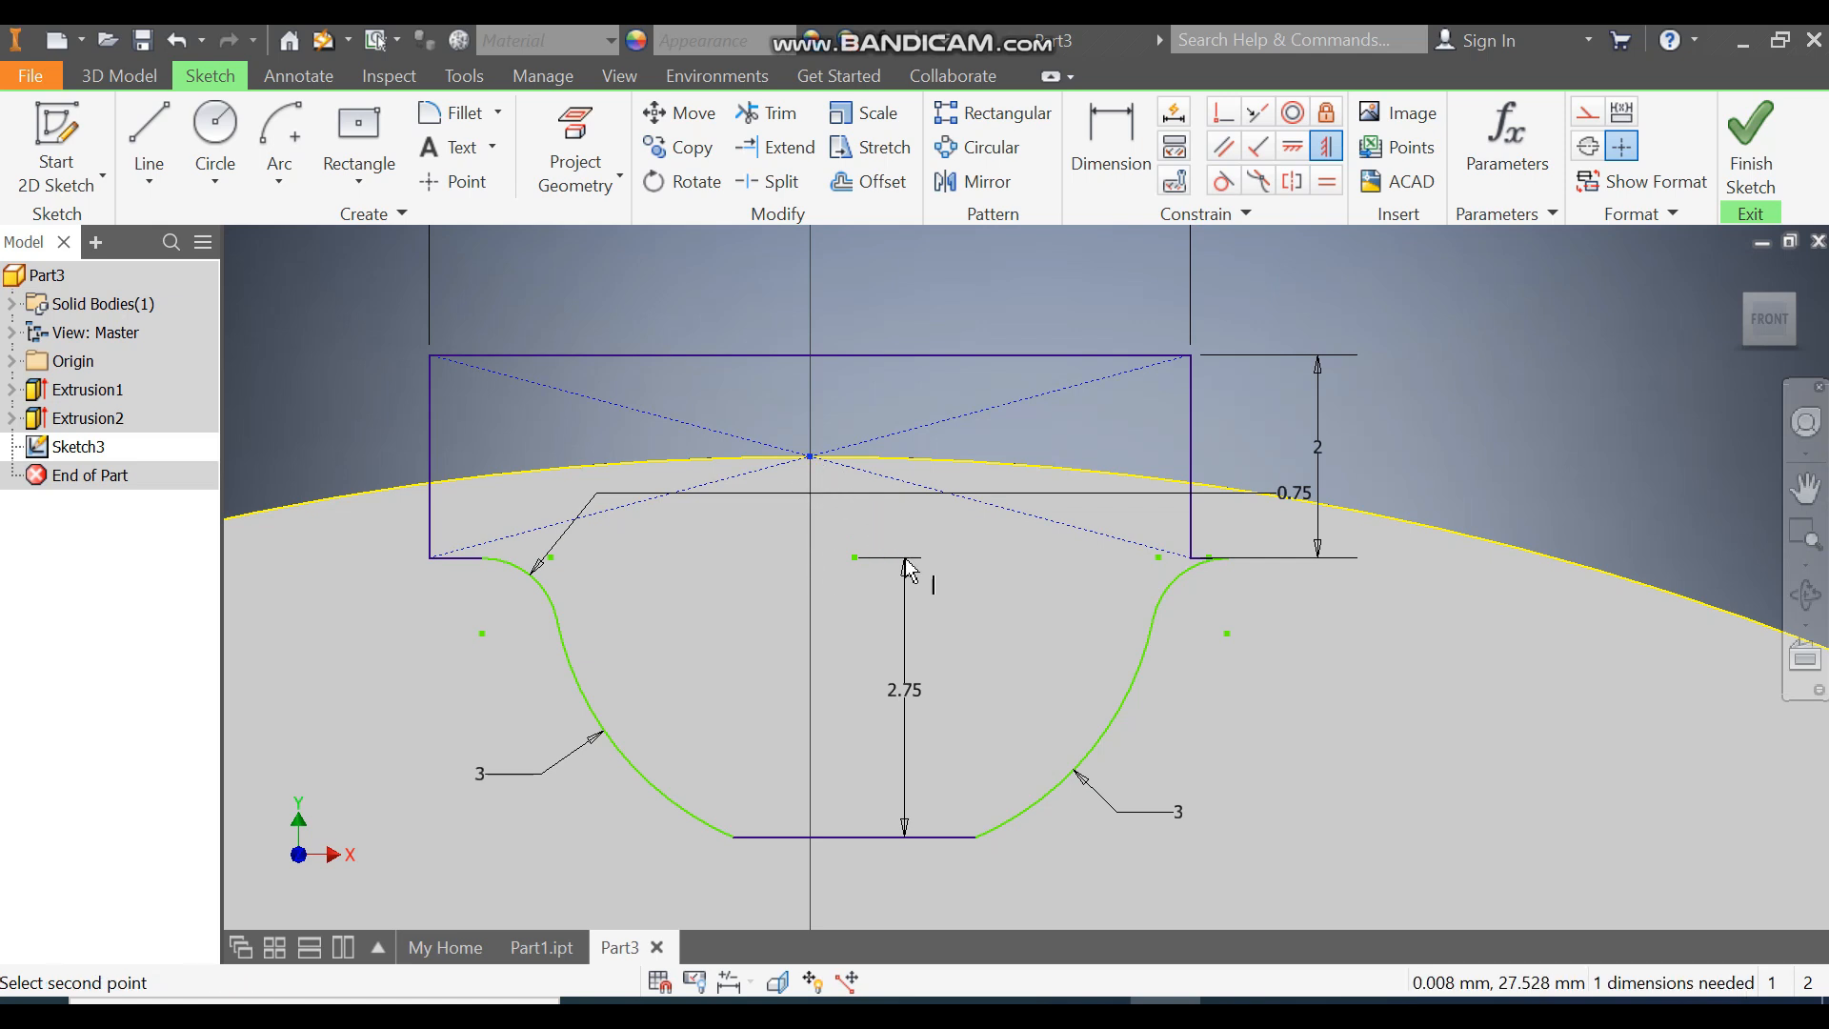
pyautogui.click(856, 558)
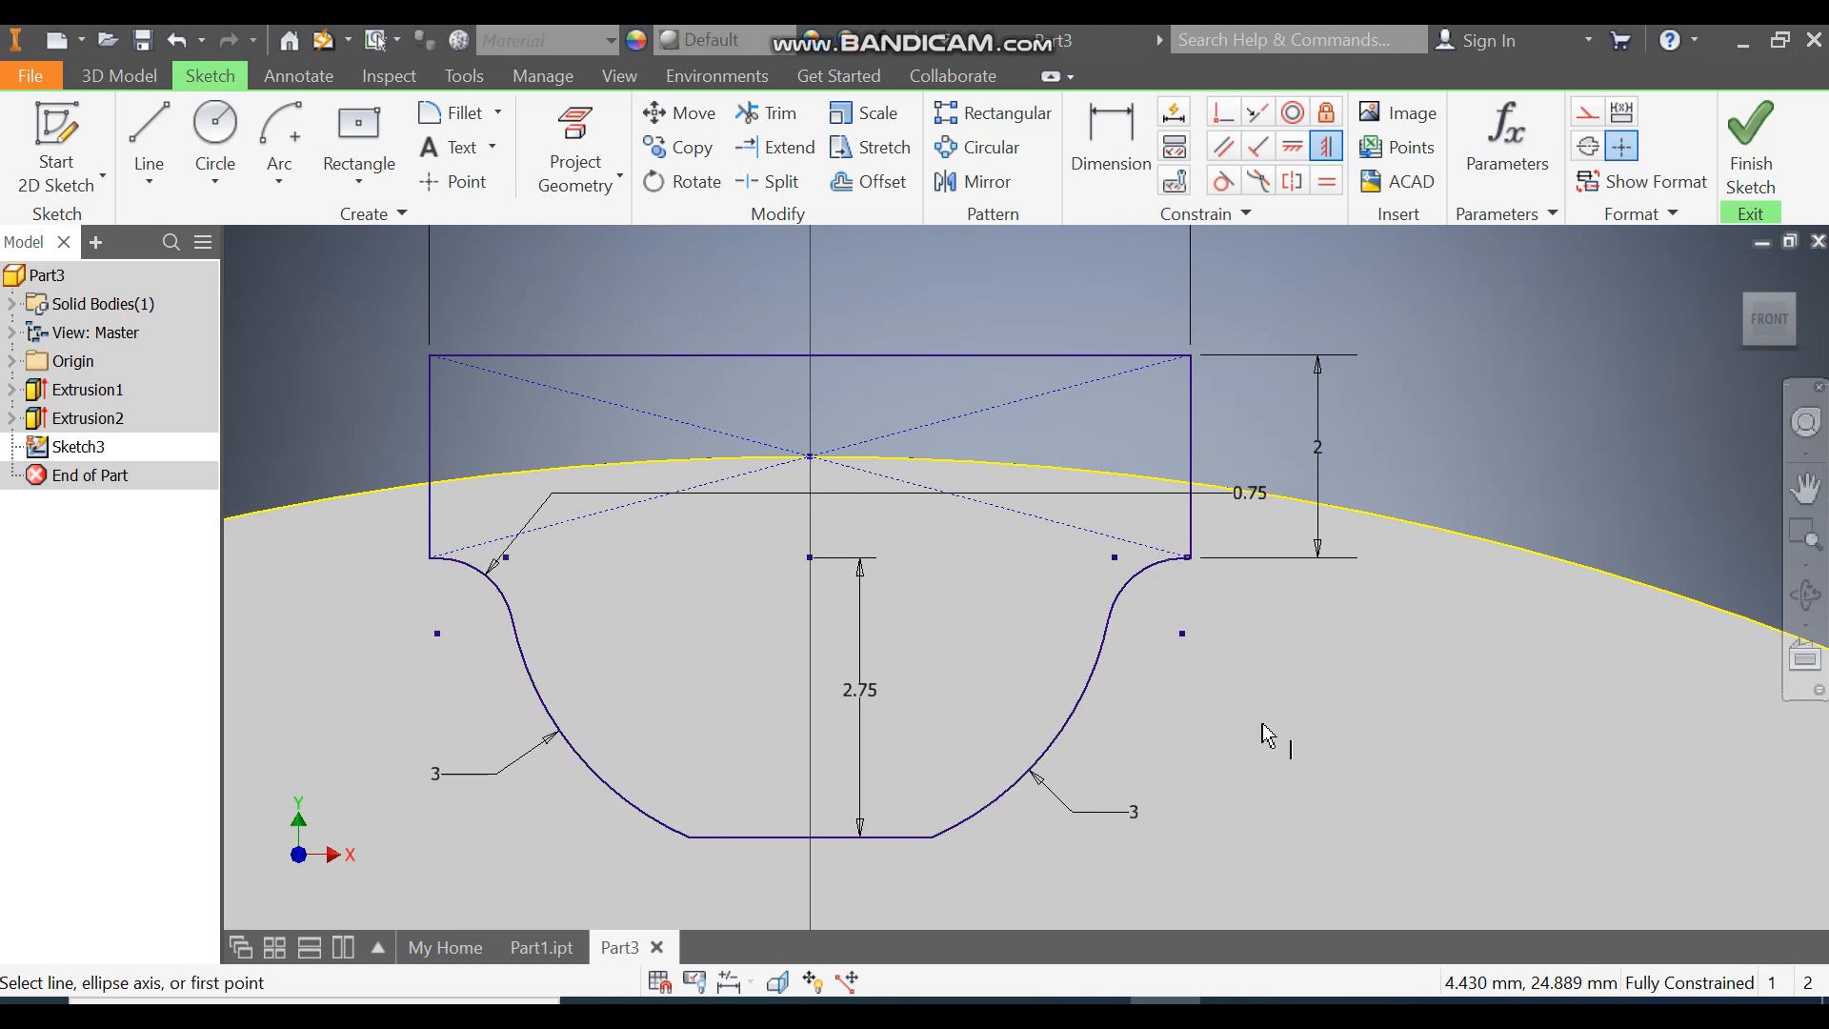
pyautogui.press('Escape')
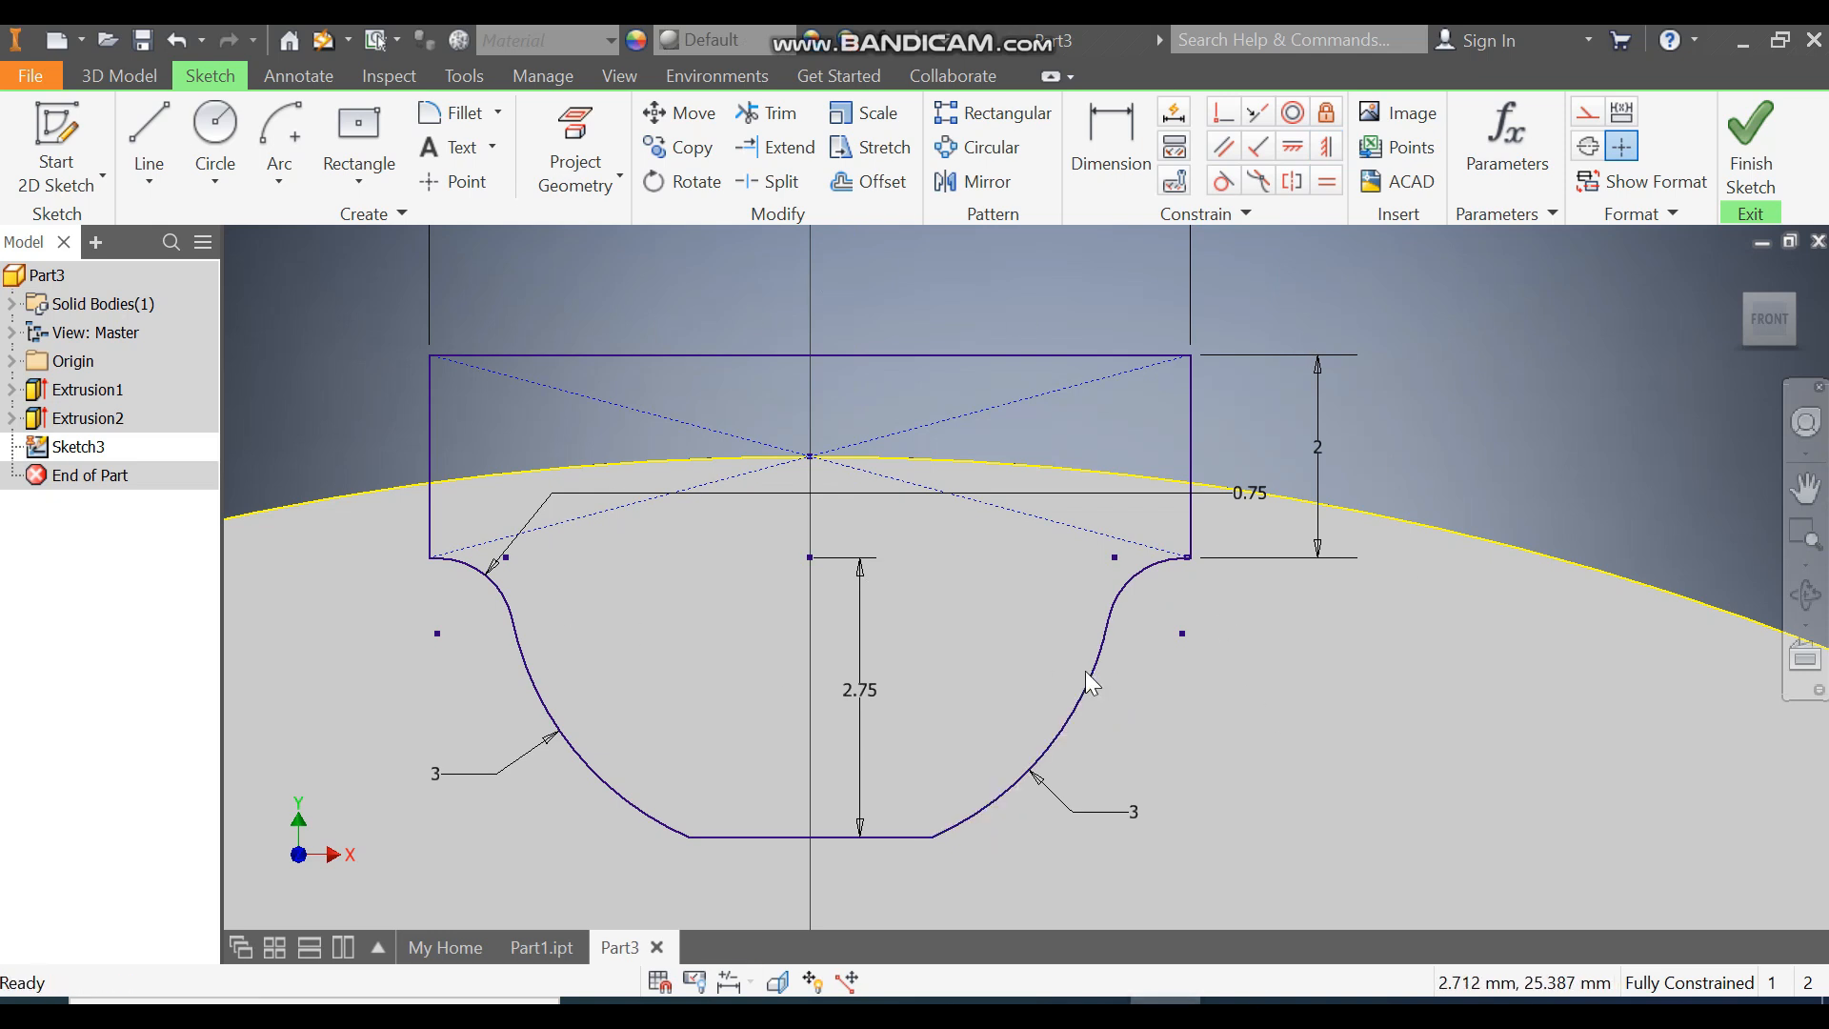
# Finish the sketch and extrude the groove profile as a cut through the large cylinder, with the extent set to All.
pyautogui.scroll(-4, 831, 533)
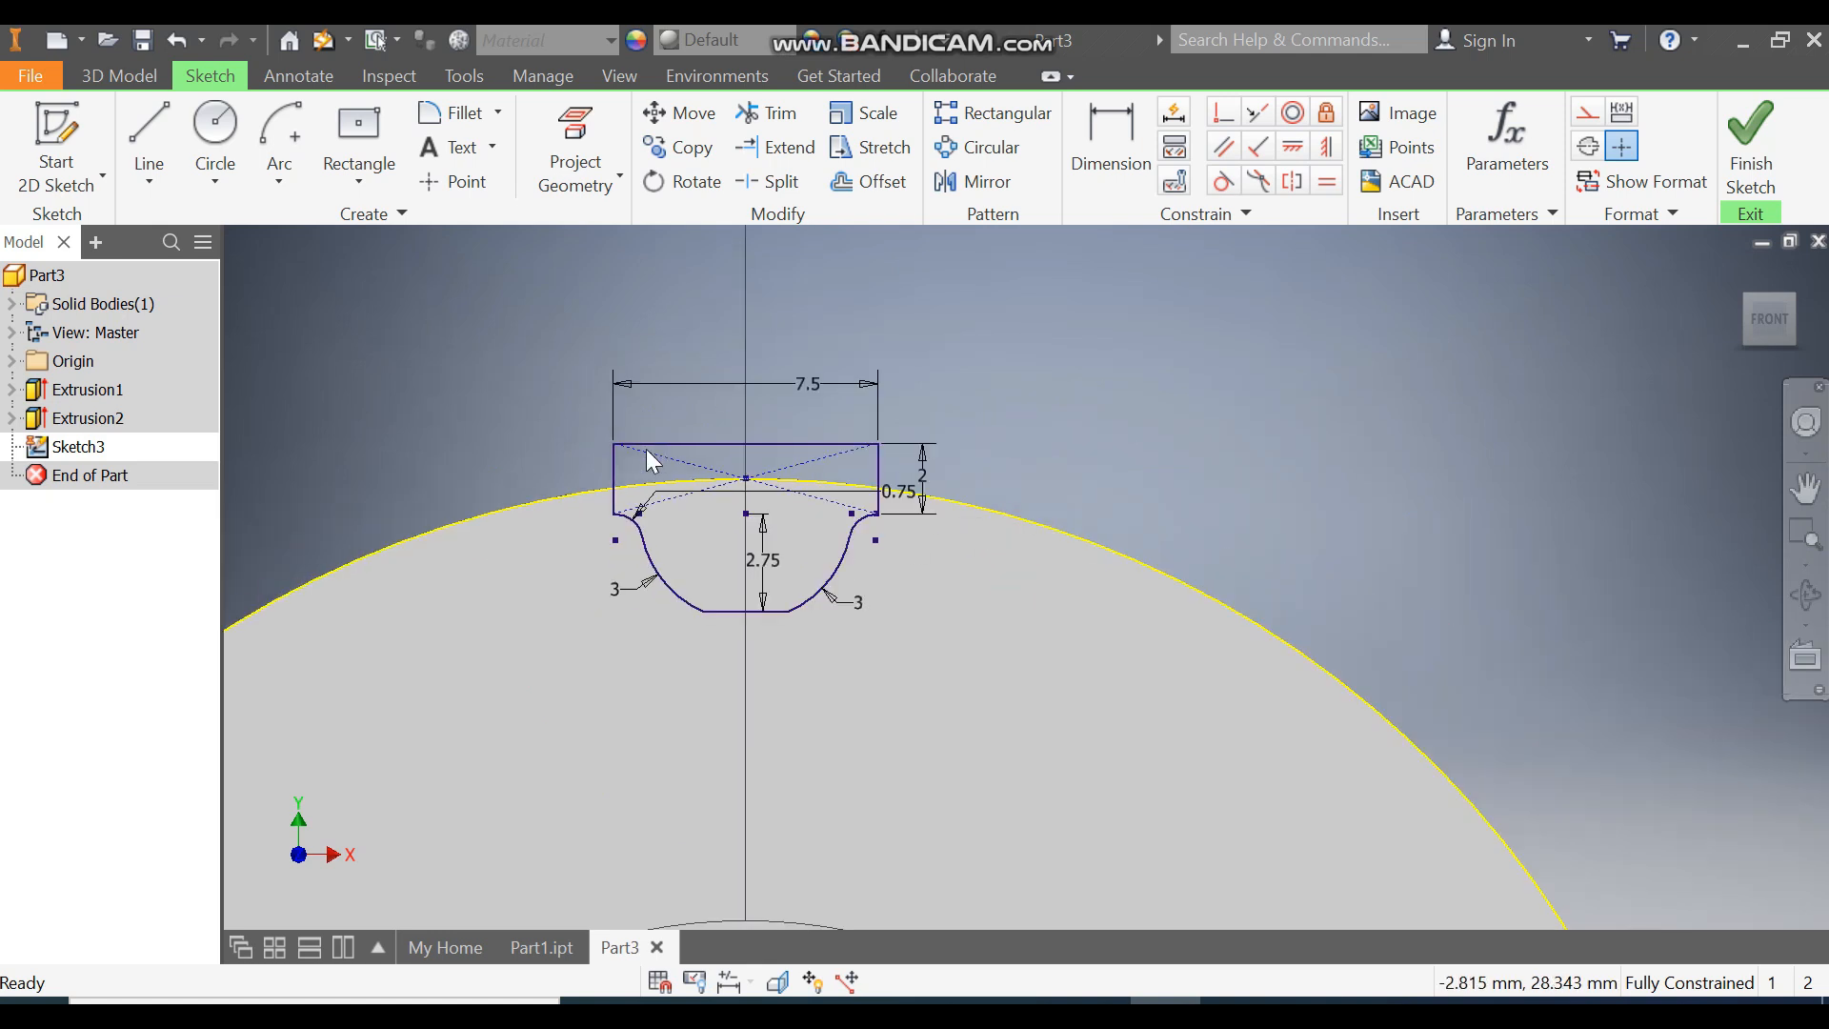
pyautogui.click(1751, 143)
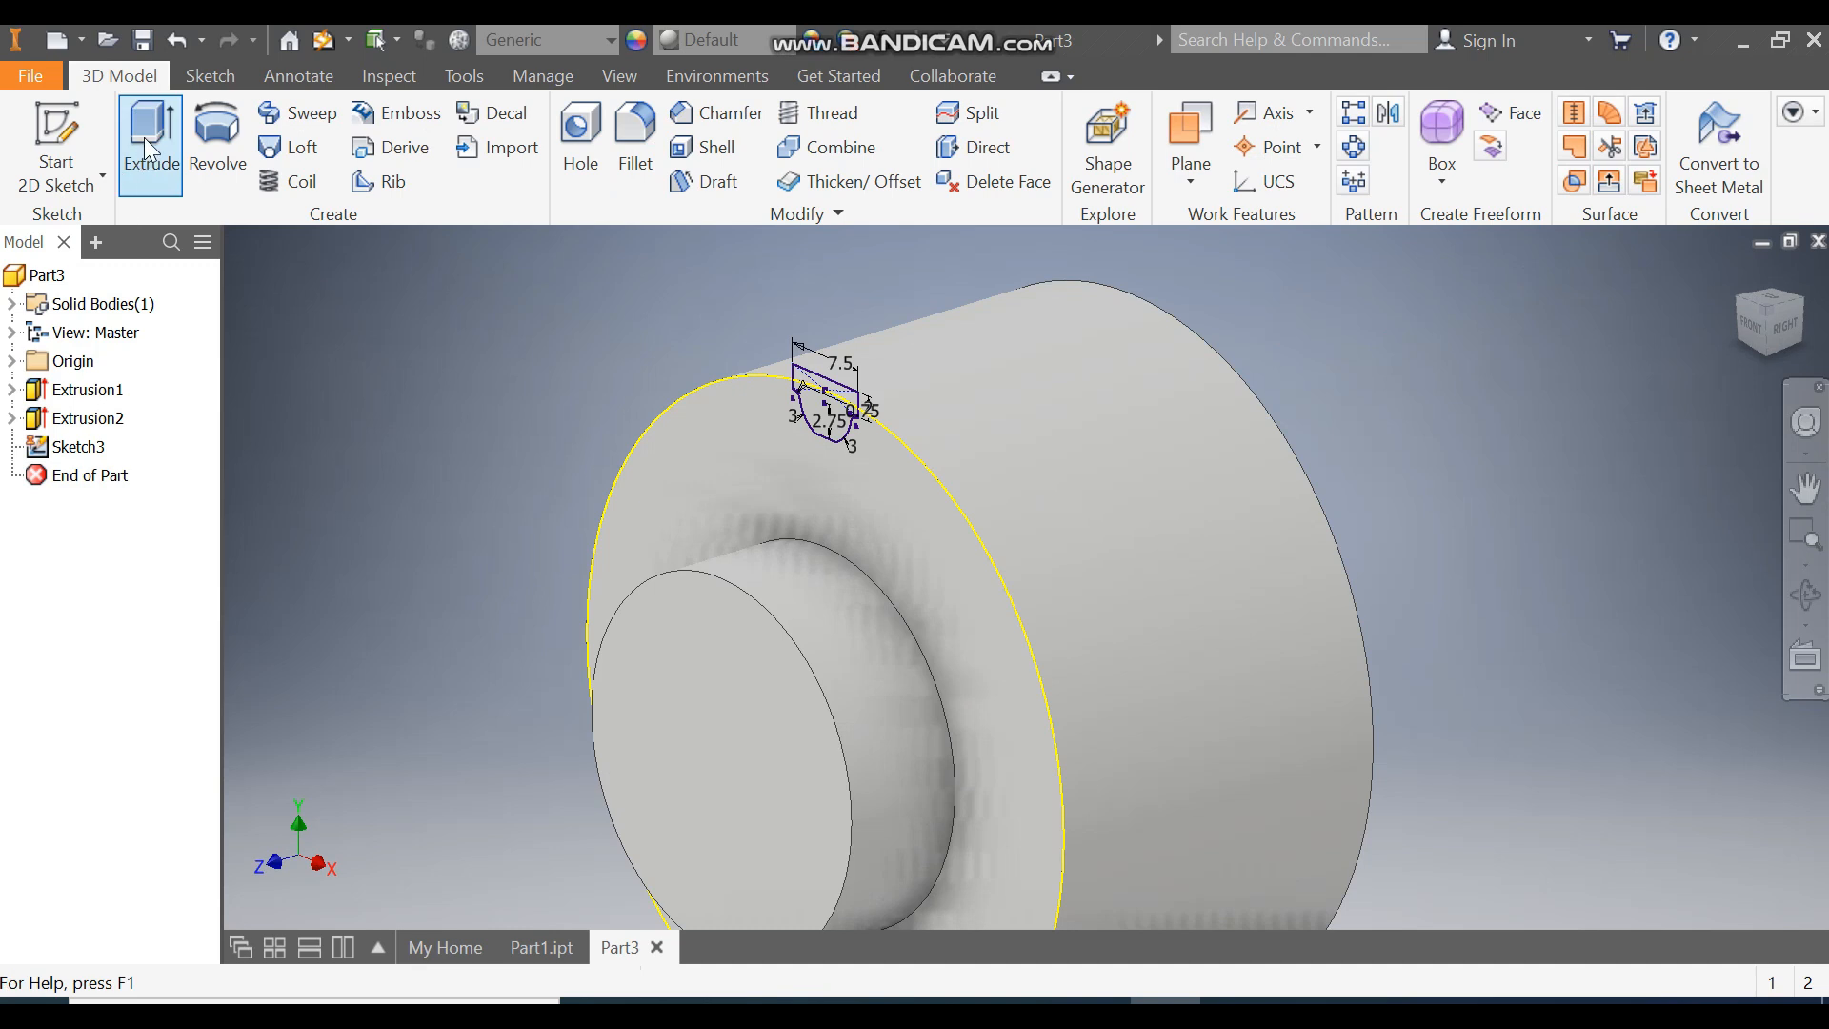
pyautogui.click(151, 133)
pyautogui.scroll(3, 898, 438)
pyautogui.click(896, 431)
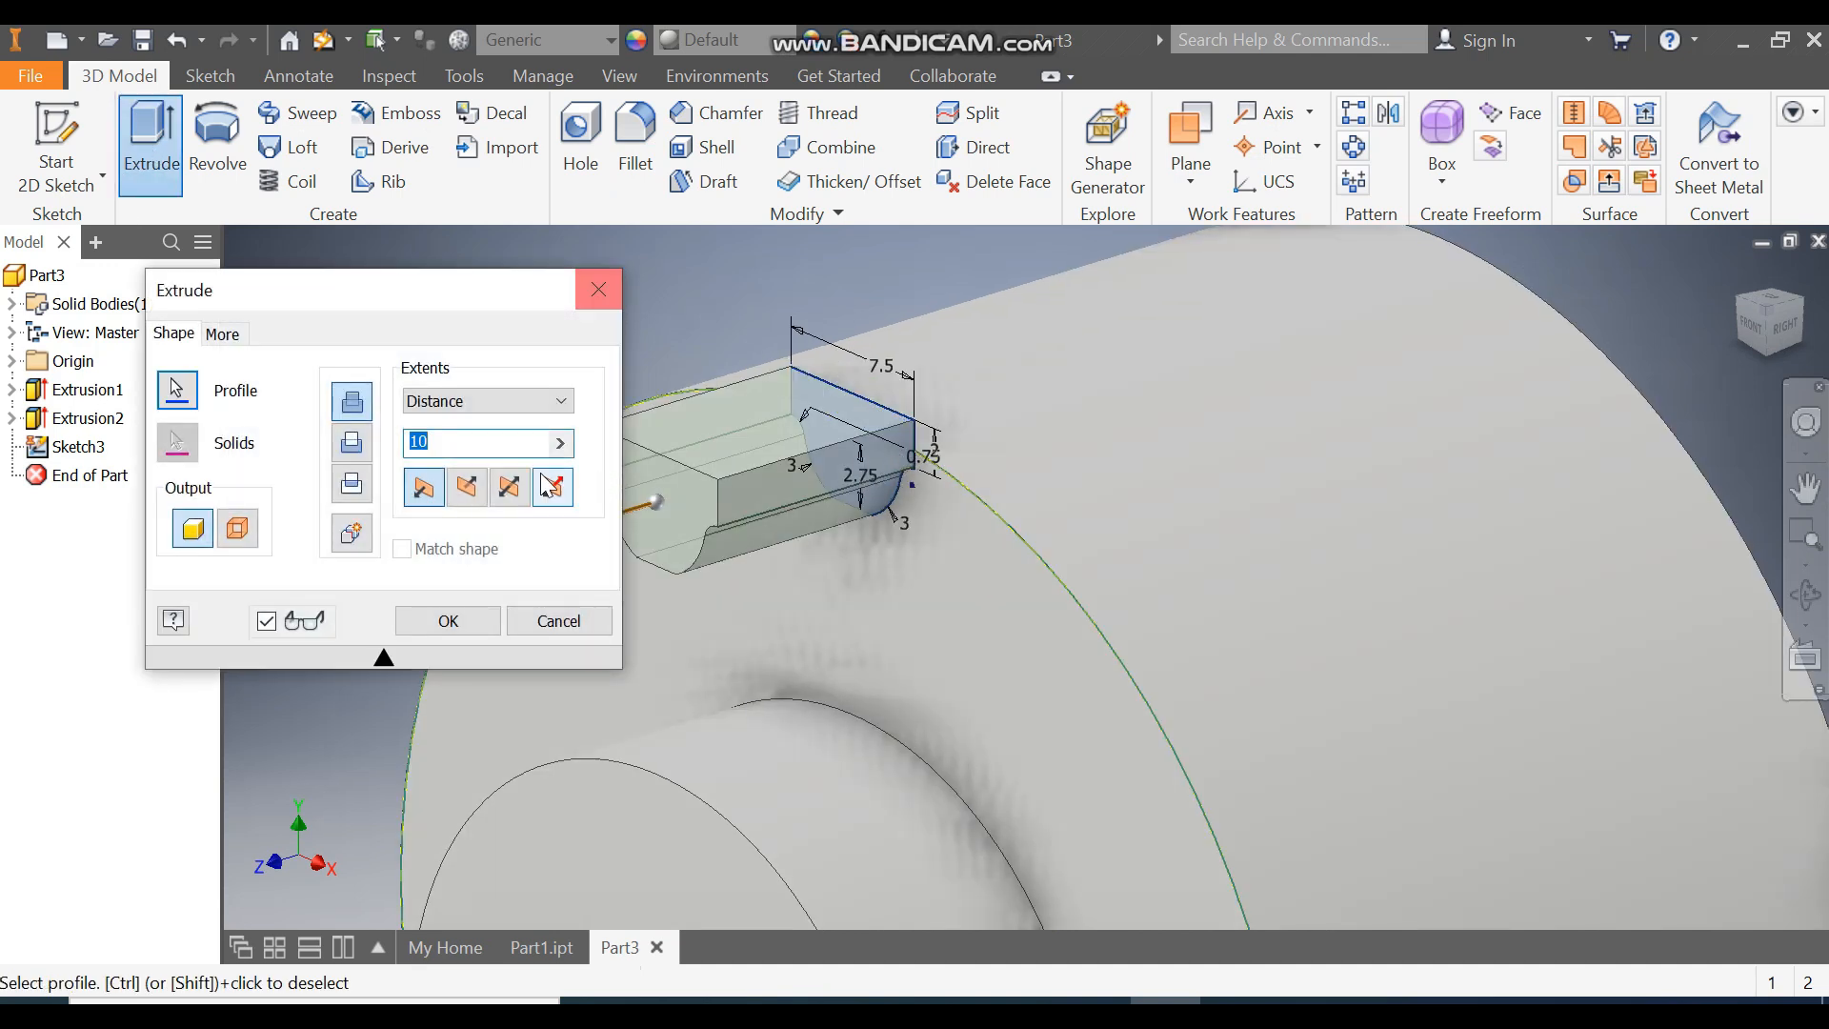
pyautogui.click(471, 490)
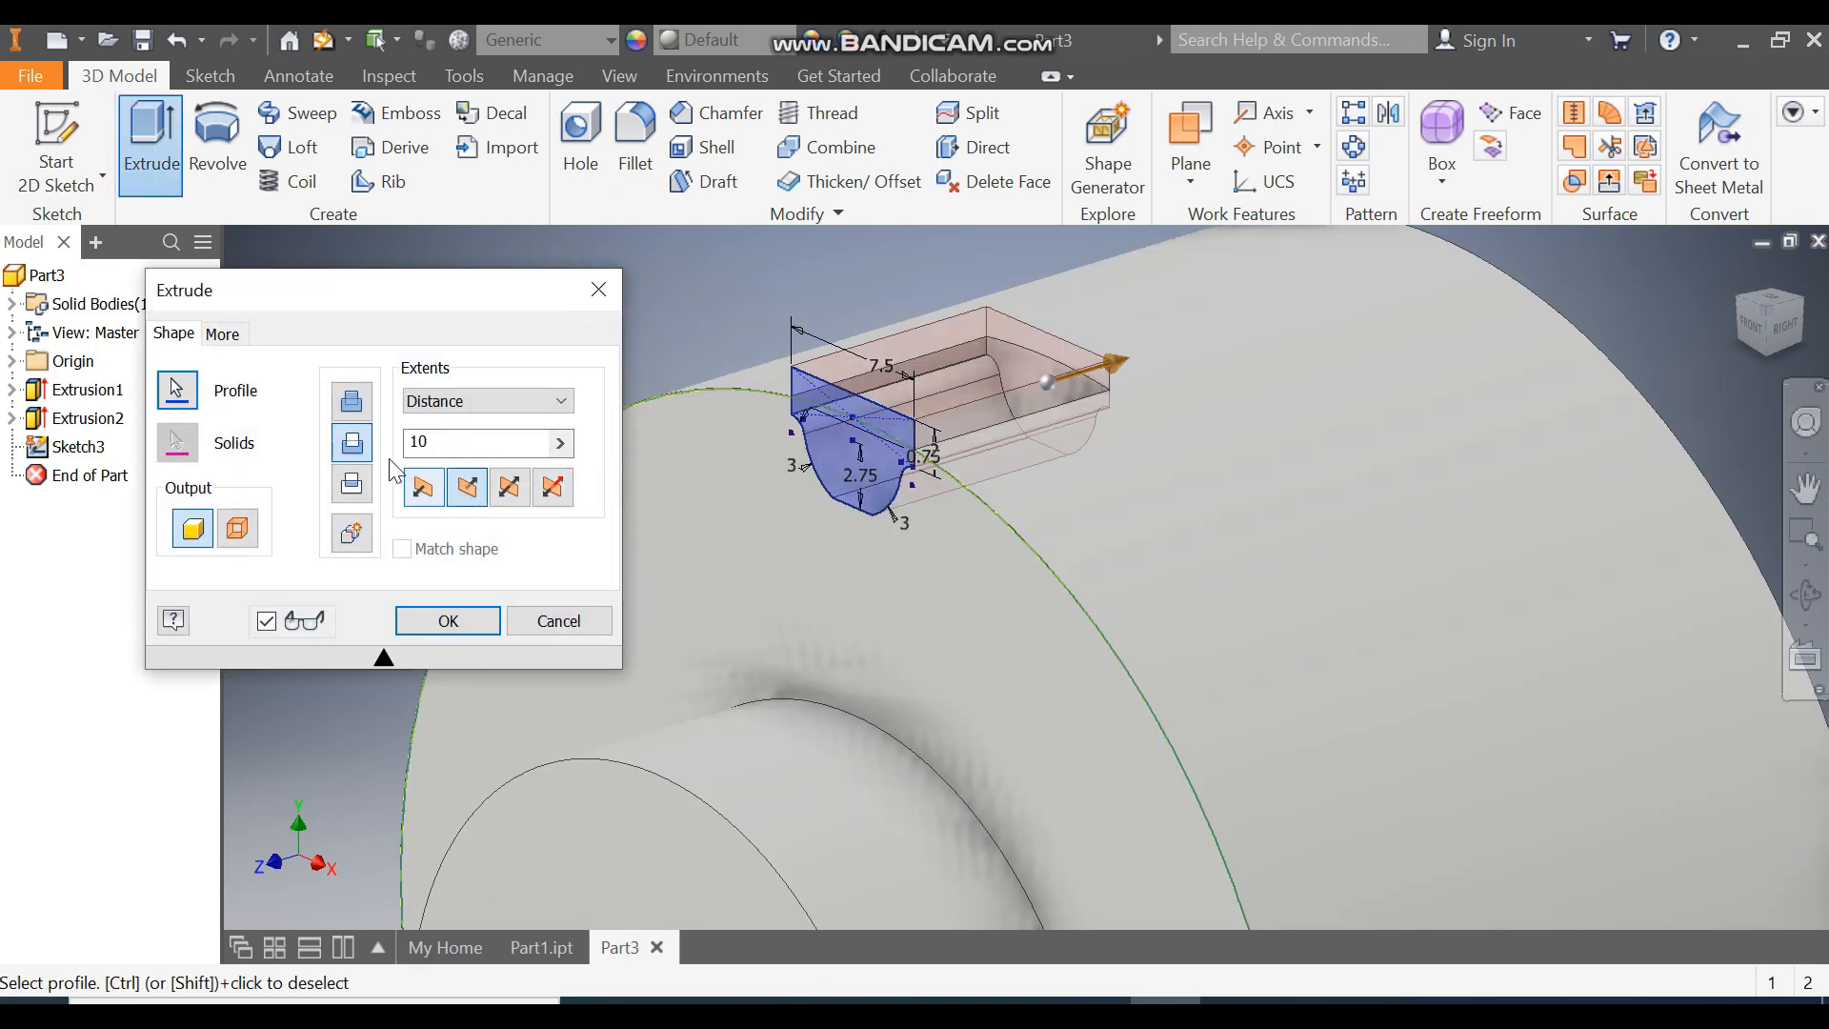
pyautogui.click(477, 400)
pyautogui.click(429, 489)
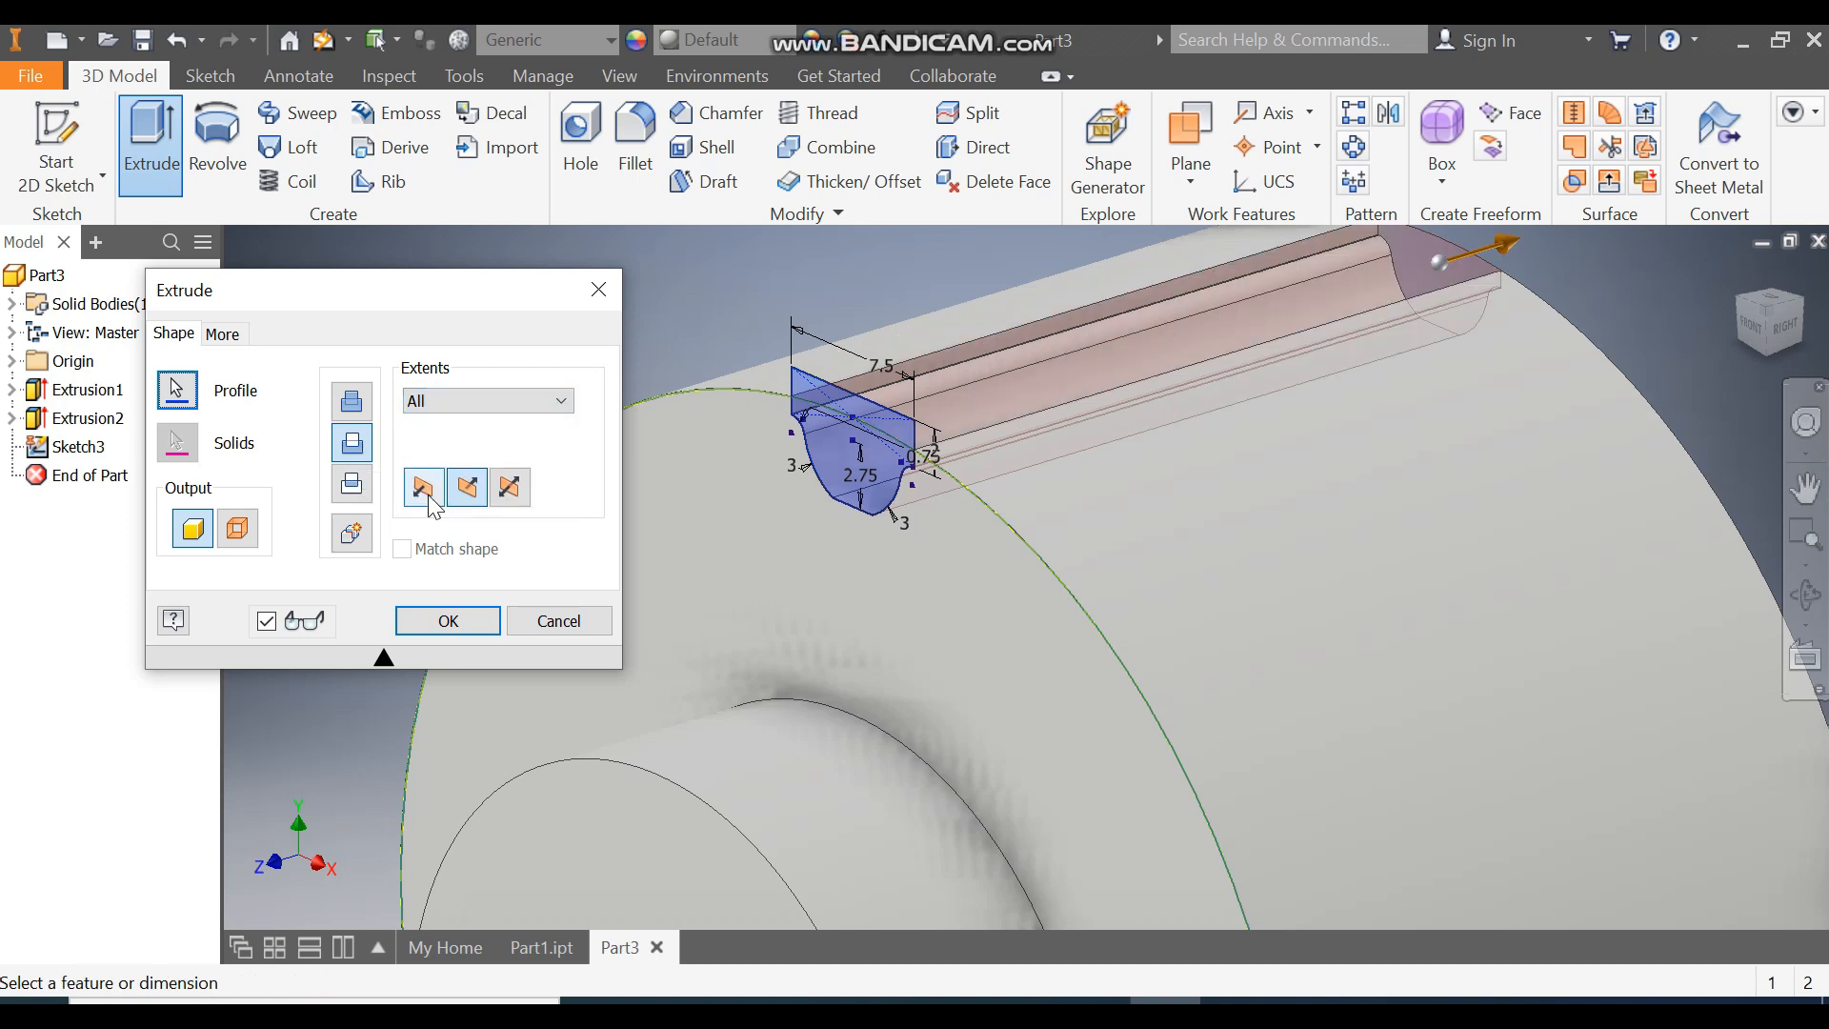
pyautogui.click(448, 620)
# Create a circular pattern of the groove cut around the large cylinder's axis with 23 occurrences over 360 degrees.
pyautogui.scroll(-5, 793, 328)
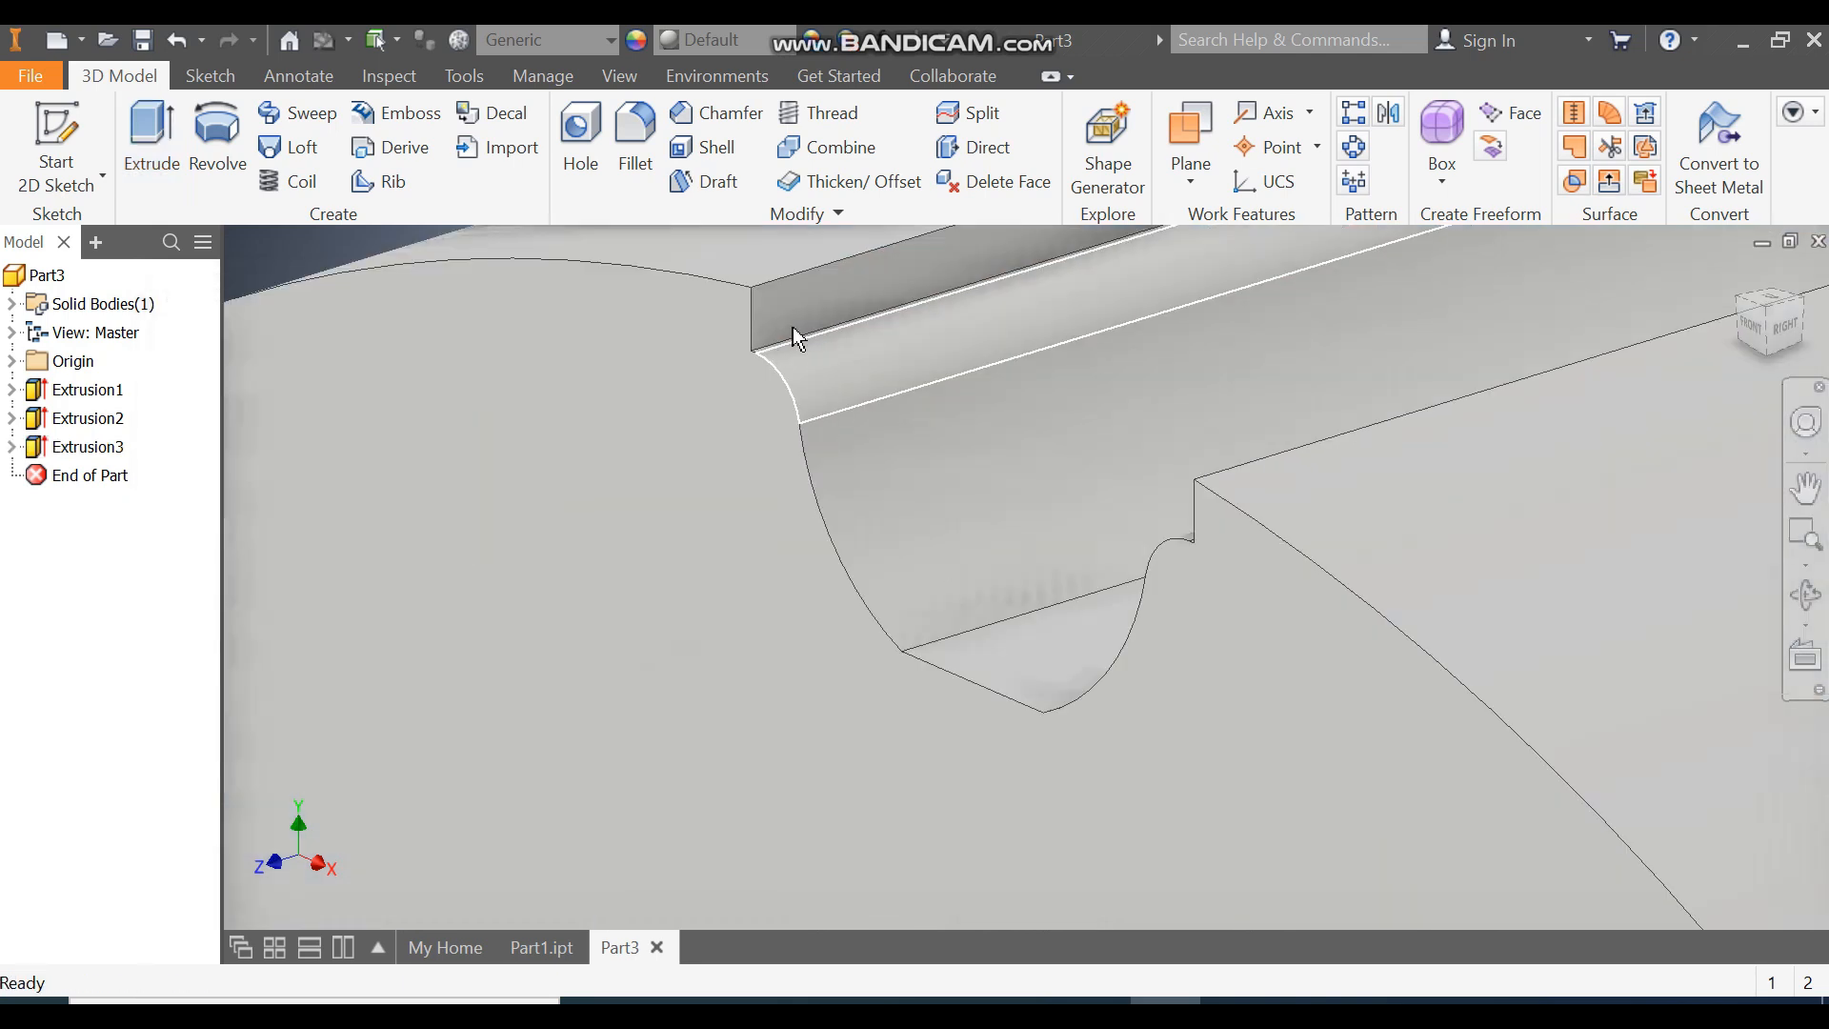
pyautogui.scroll(5, 1069, 414)
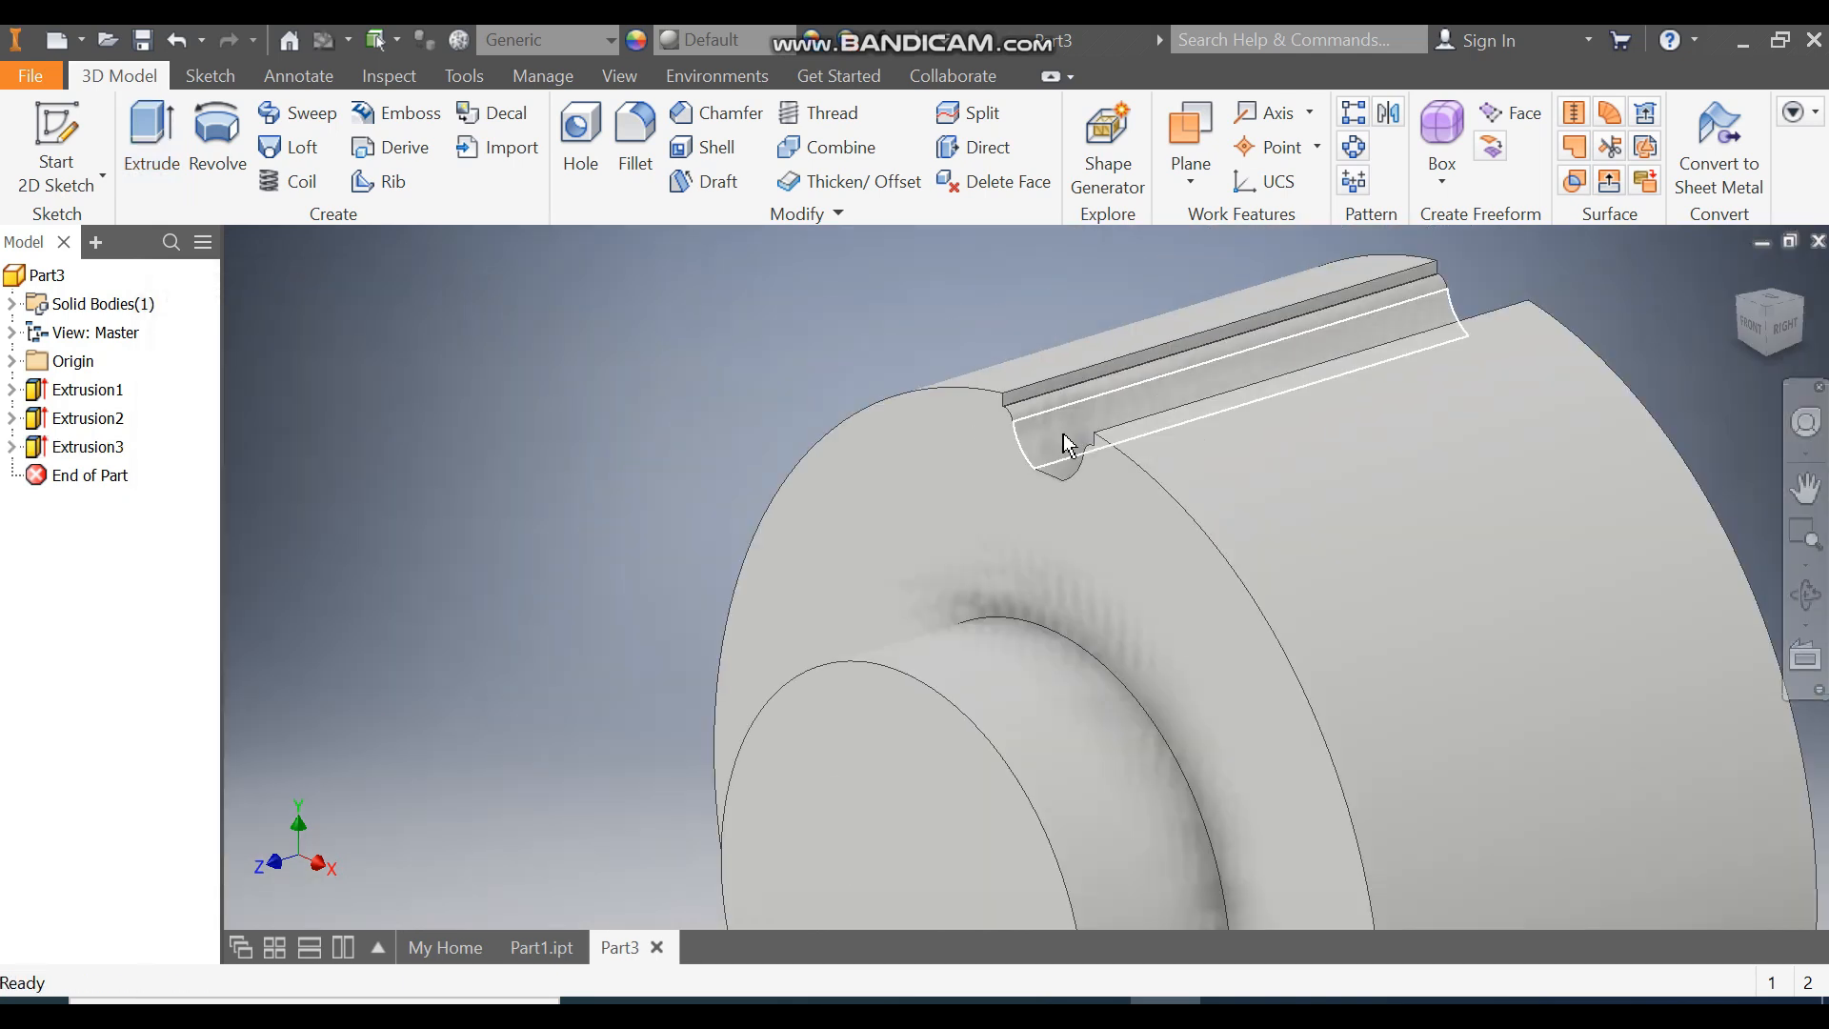
pyautogui.moveTo(870, 408); pyautogui.dragTo(814, 395, button='middle')
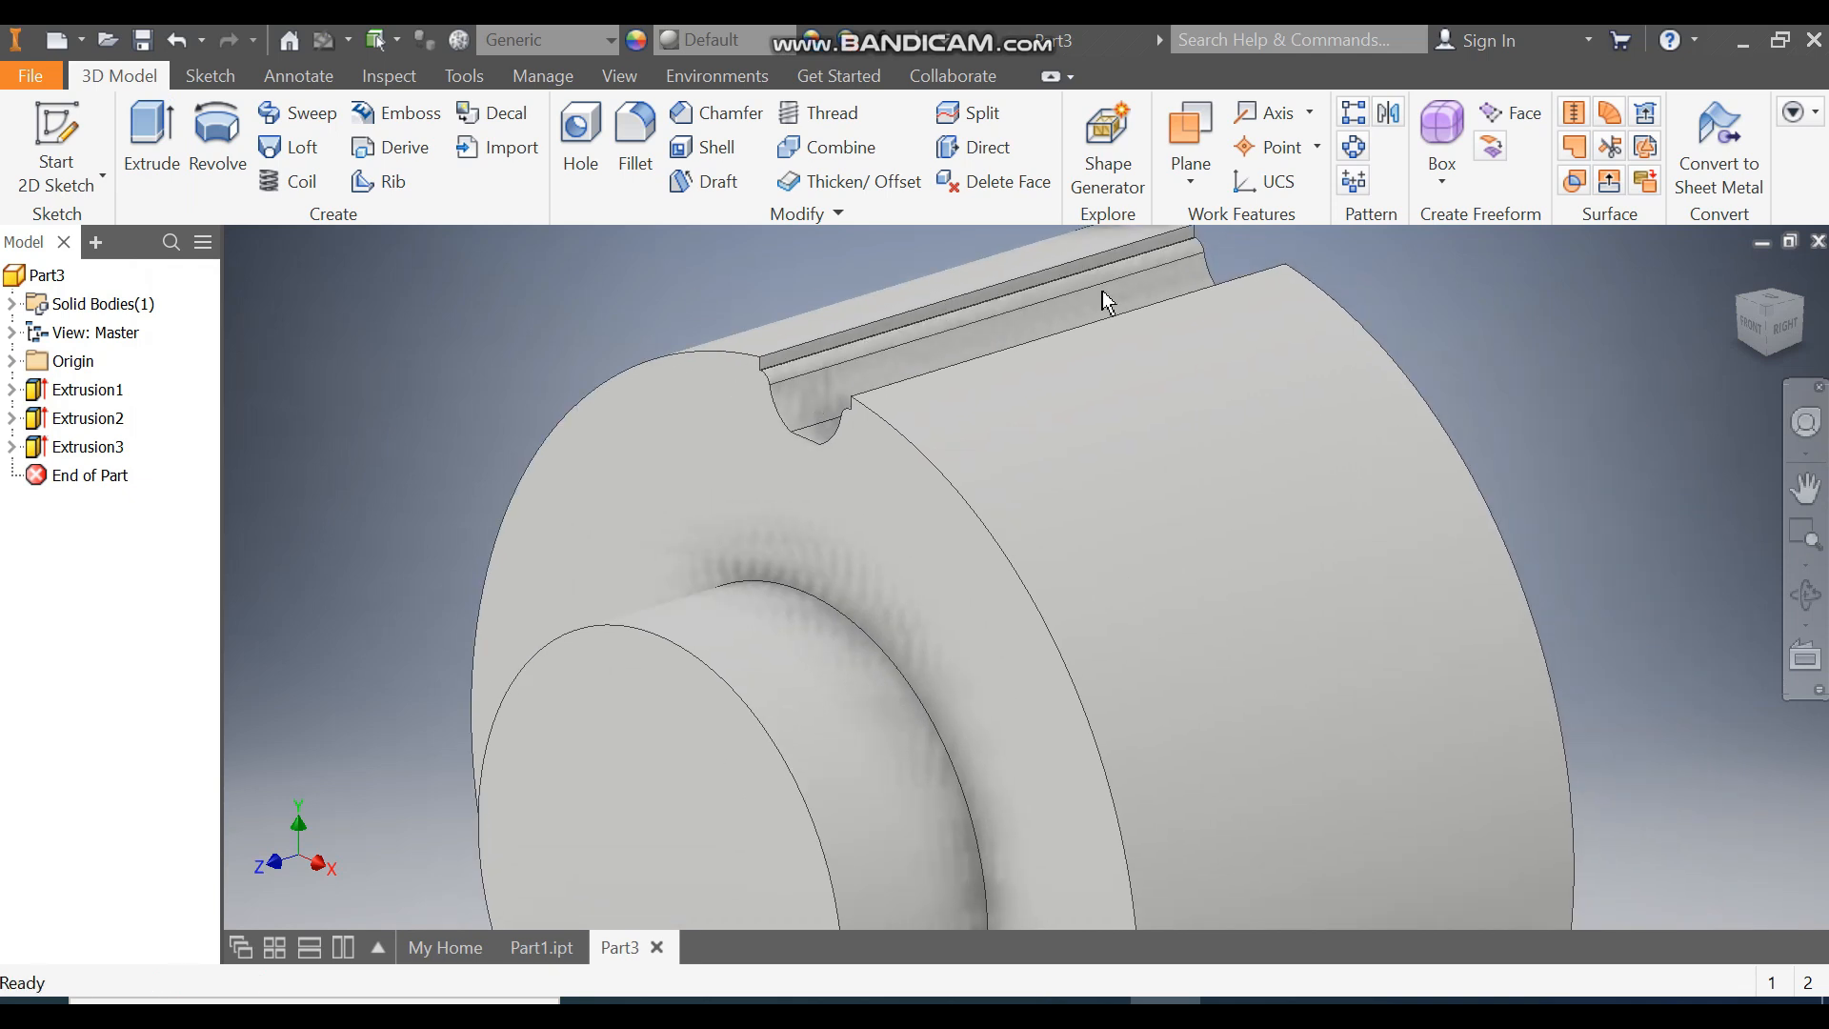
pyautogui.click(1355, 148)
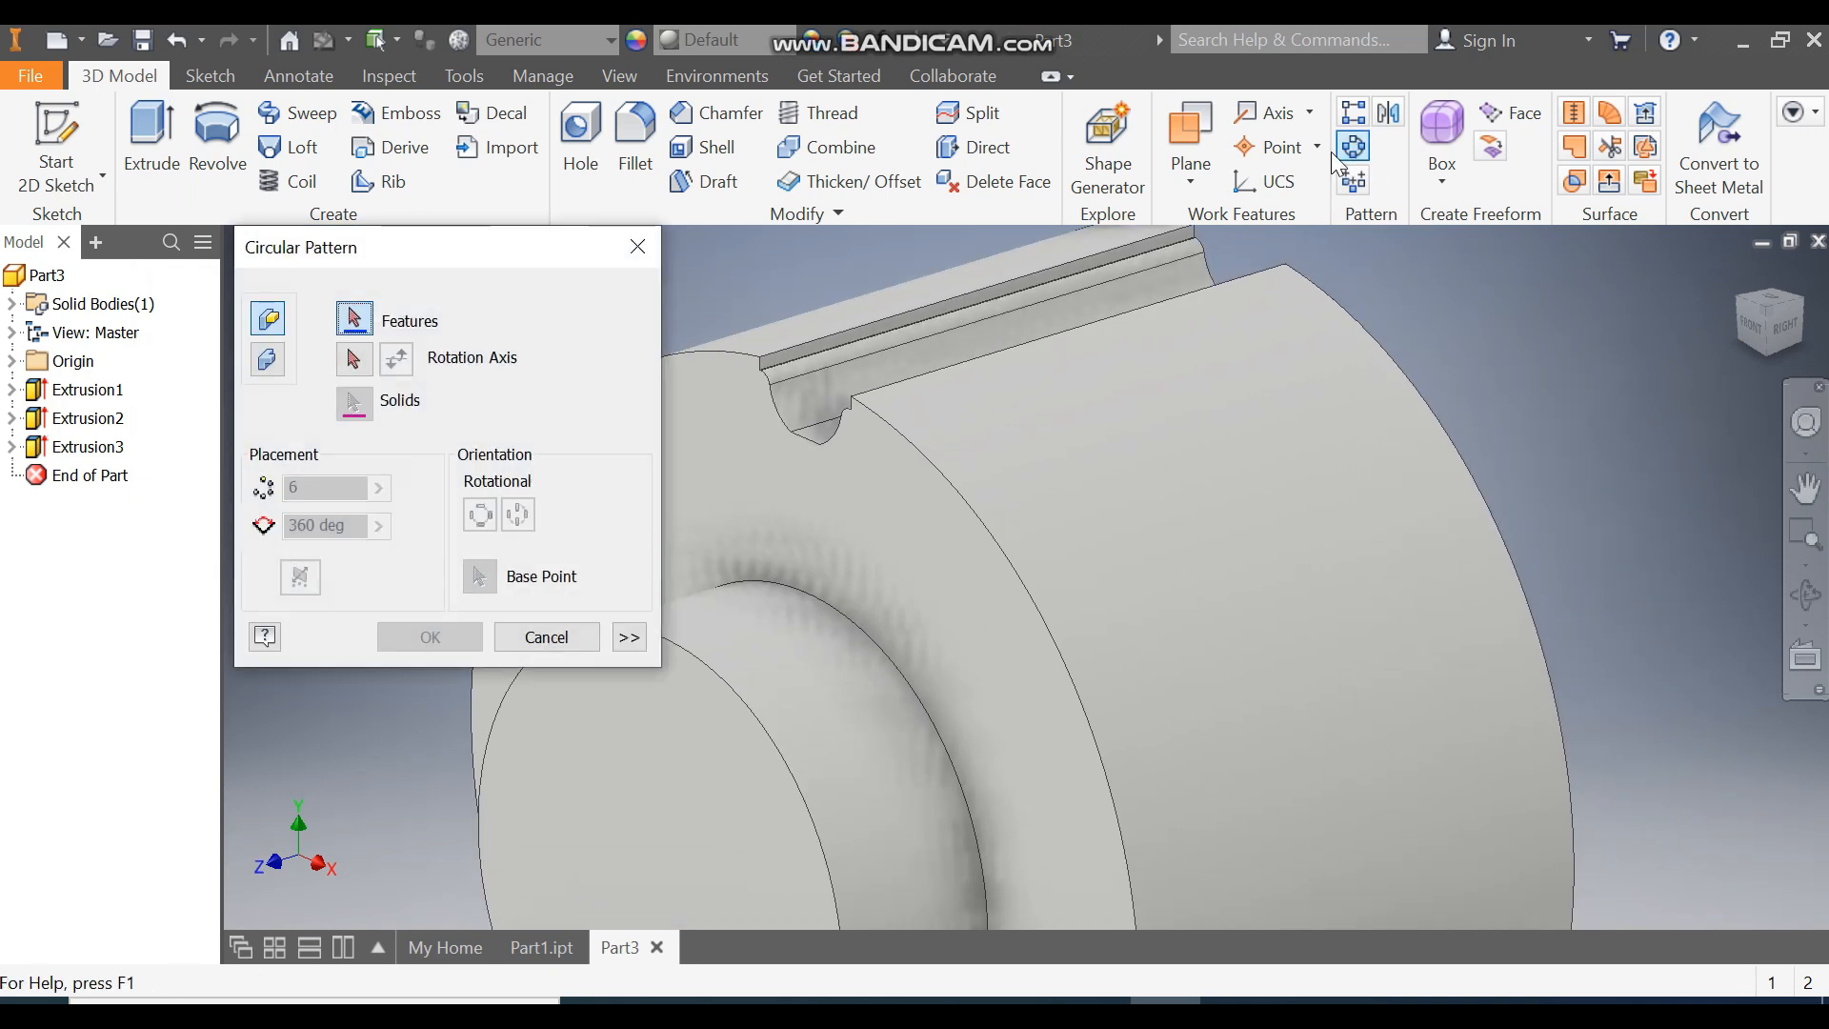
pyautogui.click(931, 352)
pyautogui.click(353, 358)
pyautogui.click(1254, 543)
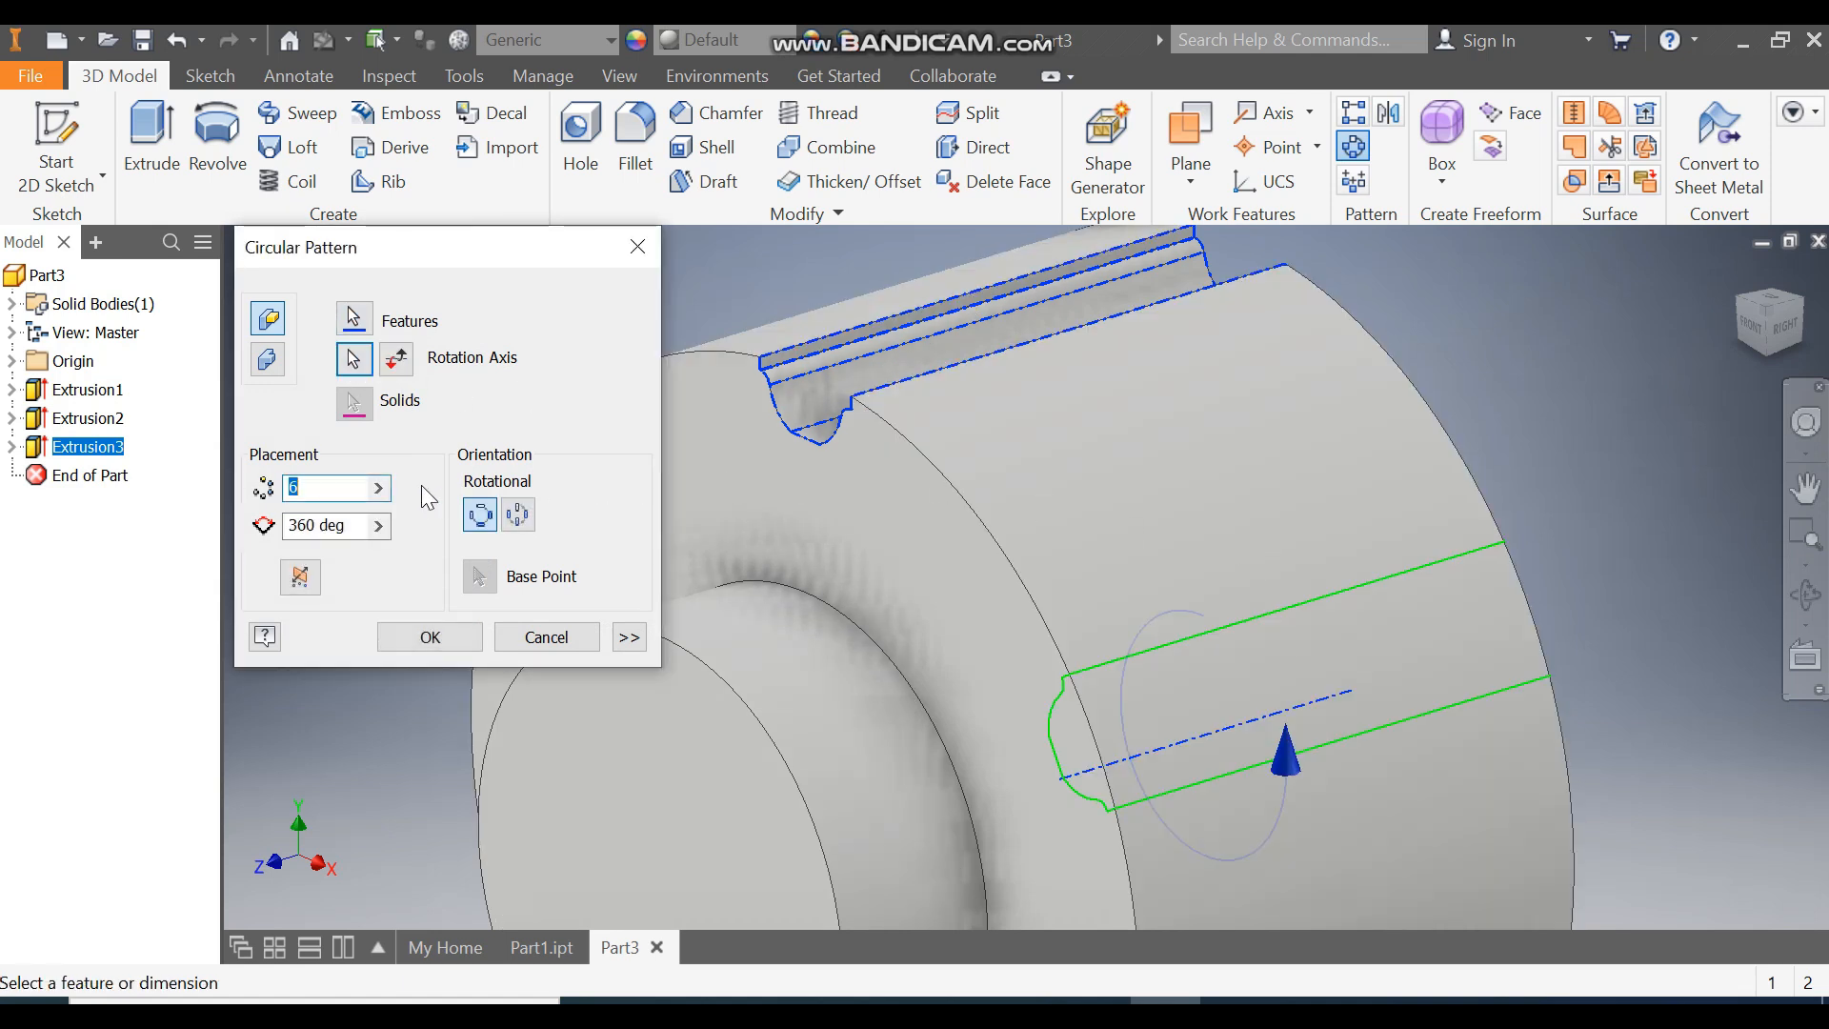
pyautogui.write('23')
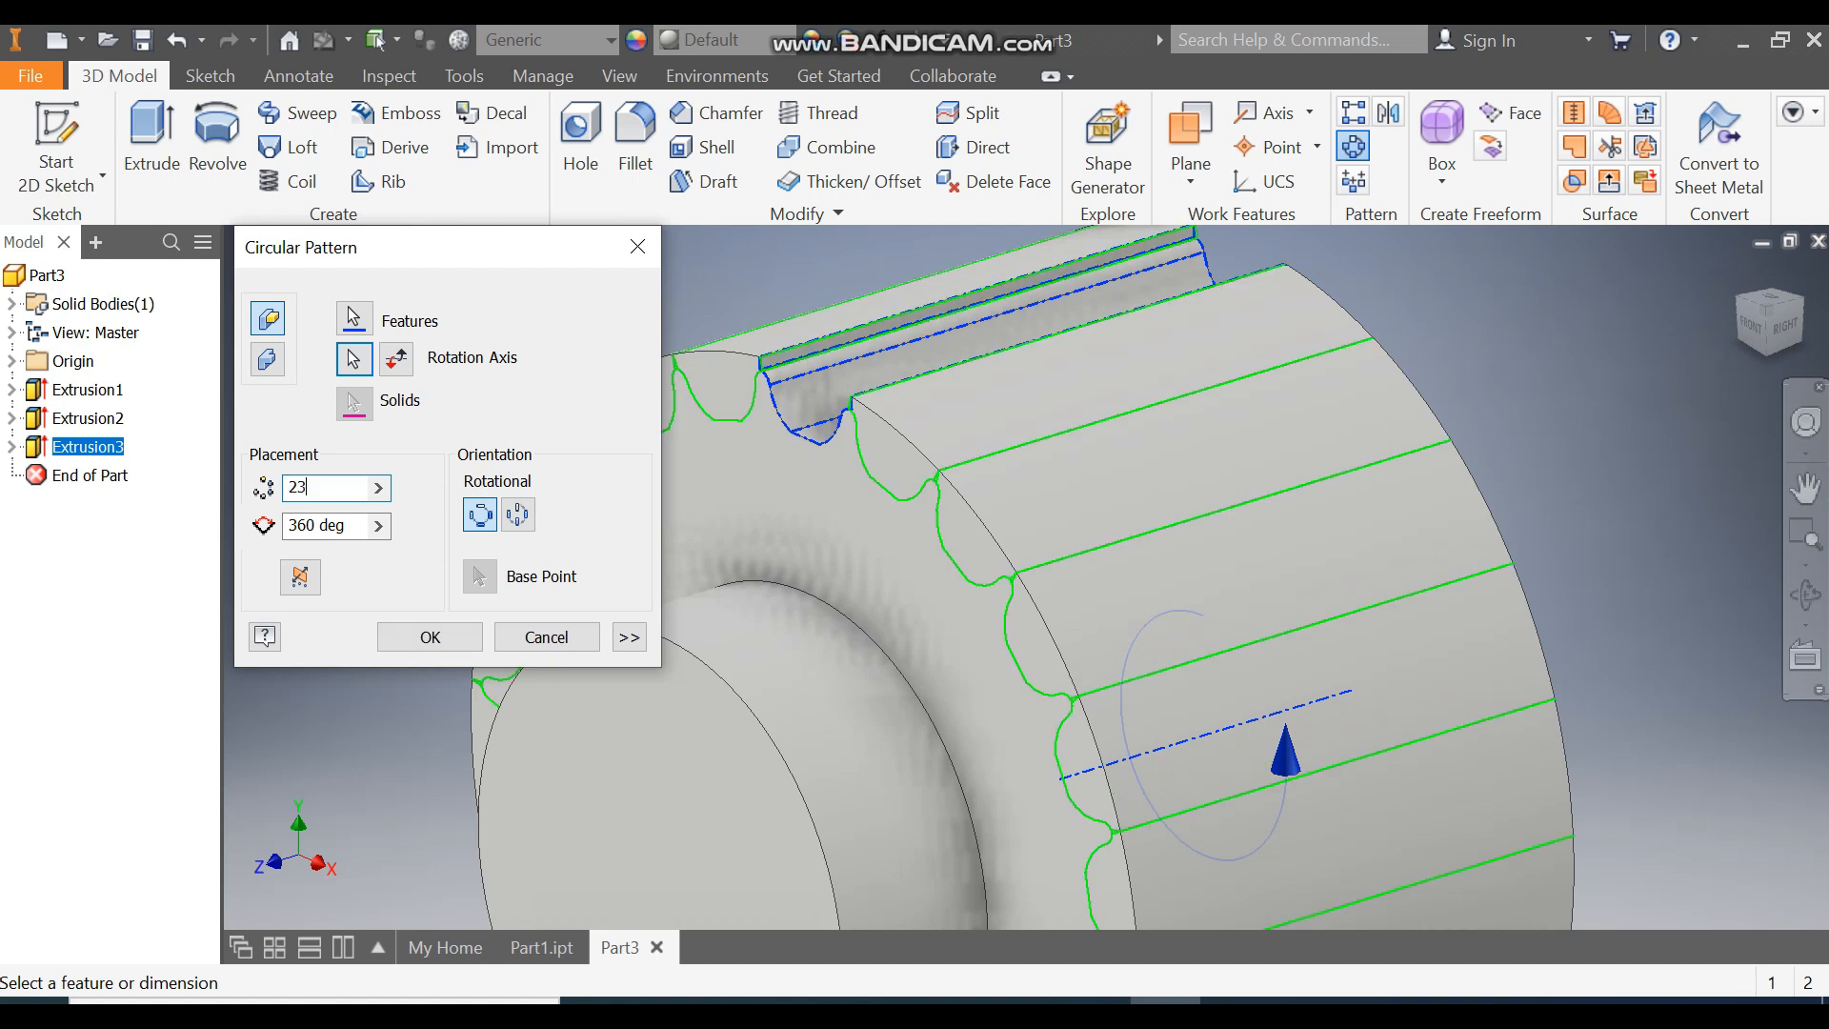
pyautogui.click(459, 638)
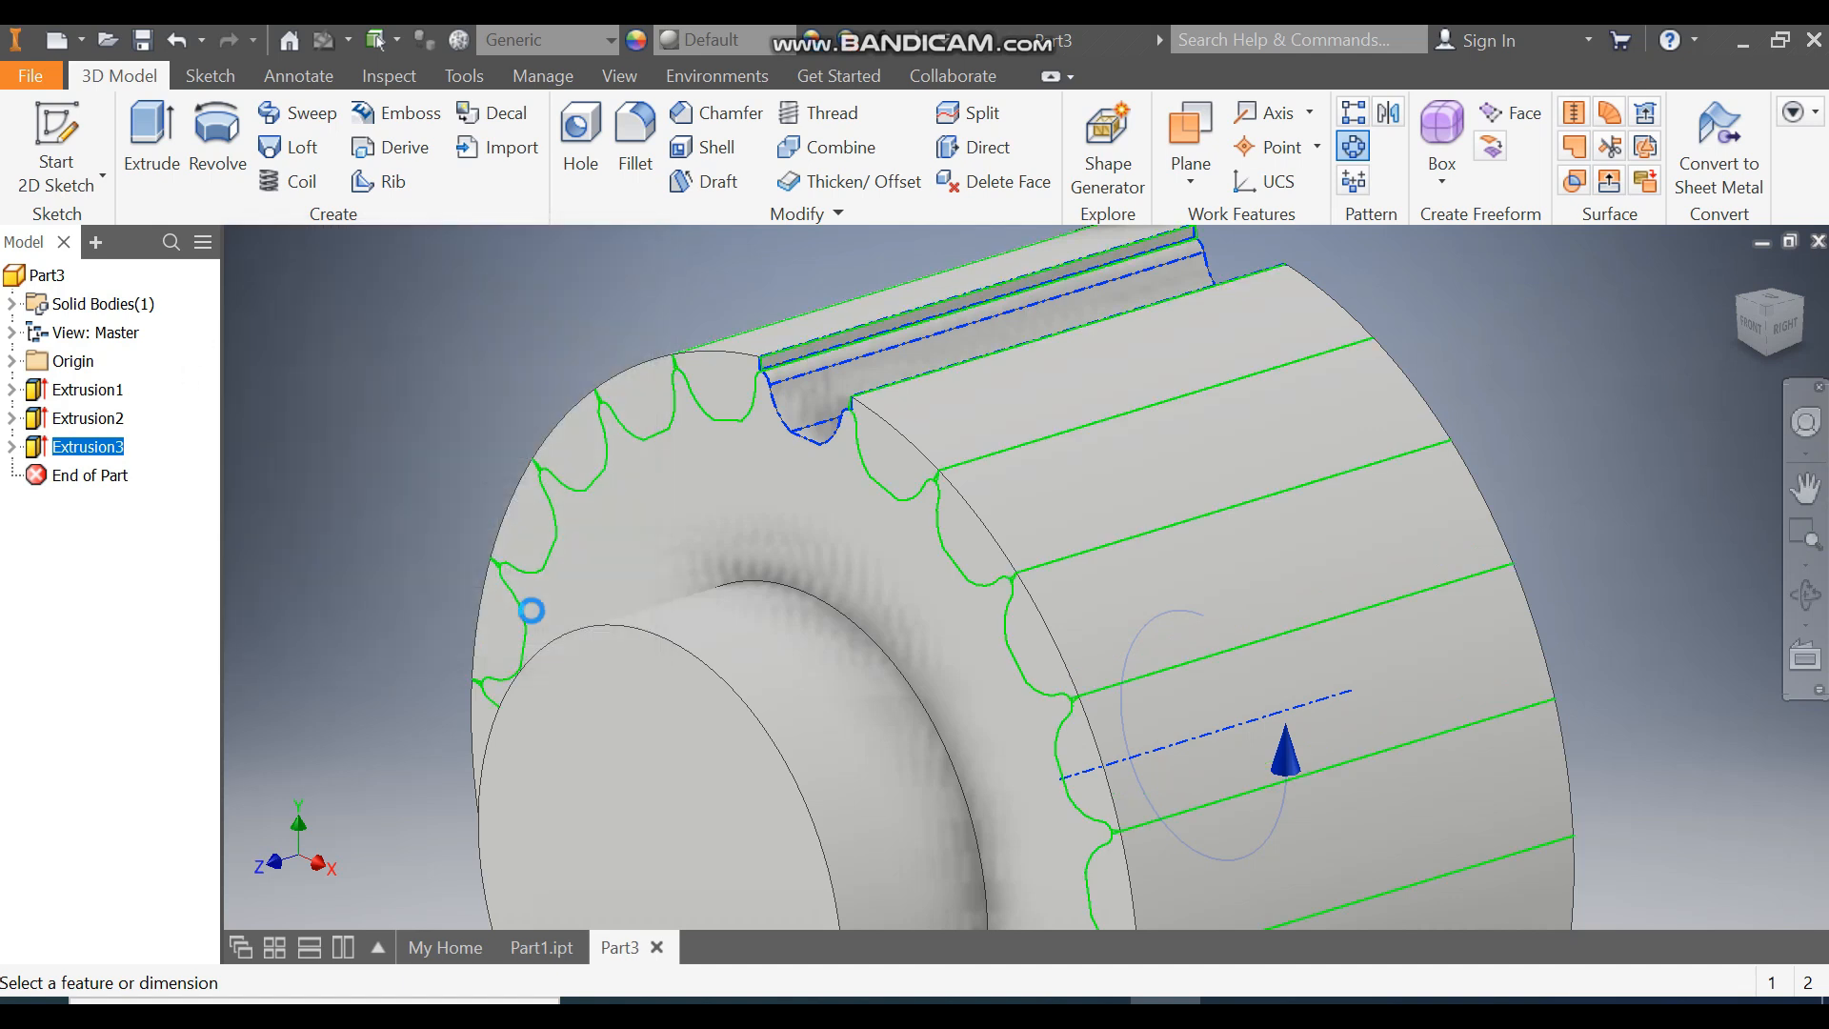
# Inspect the patterned teeth from the front and isometric views, and start a new sketch on the origin's YZ plane.
pyautogui.click(1751, 324)
pyautogui.scroll(-5, 1067, 365)
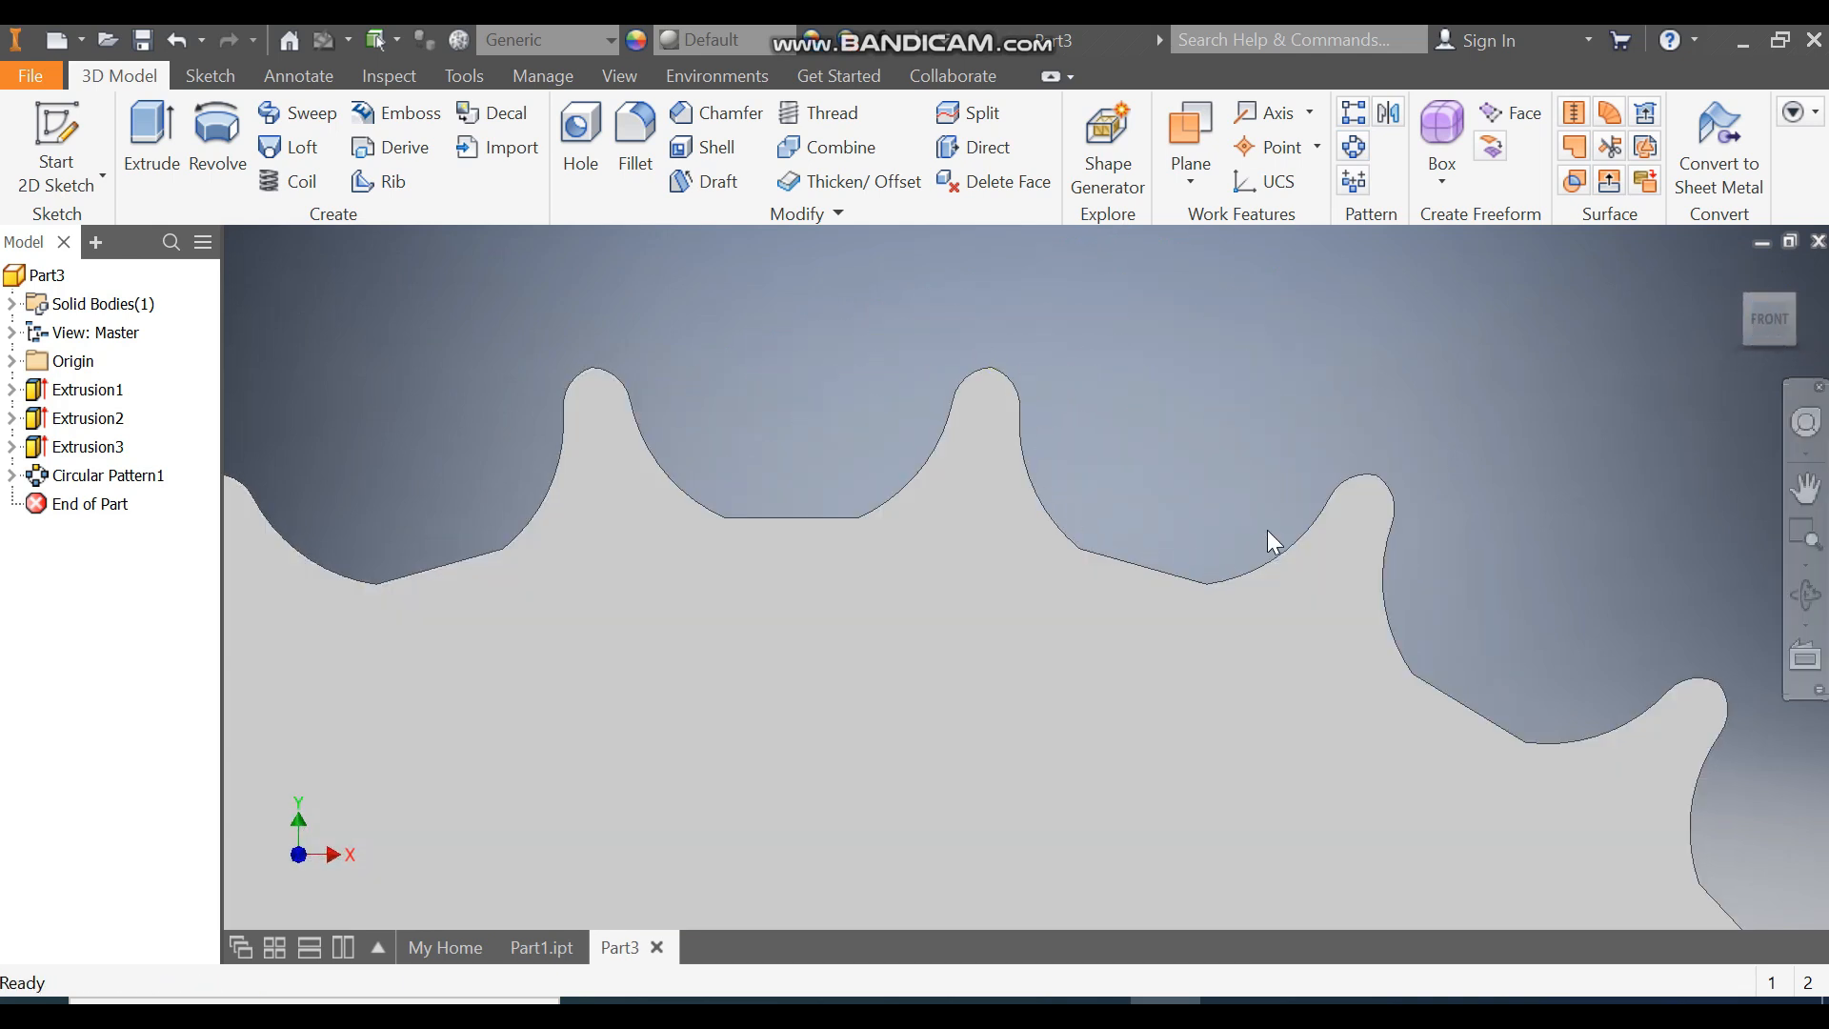
pyautogui.scroll(5, 1235, 381)
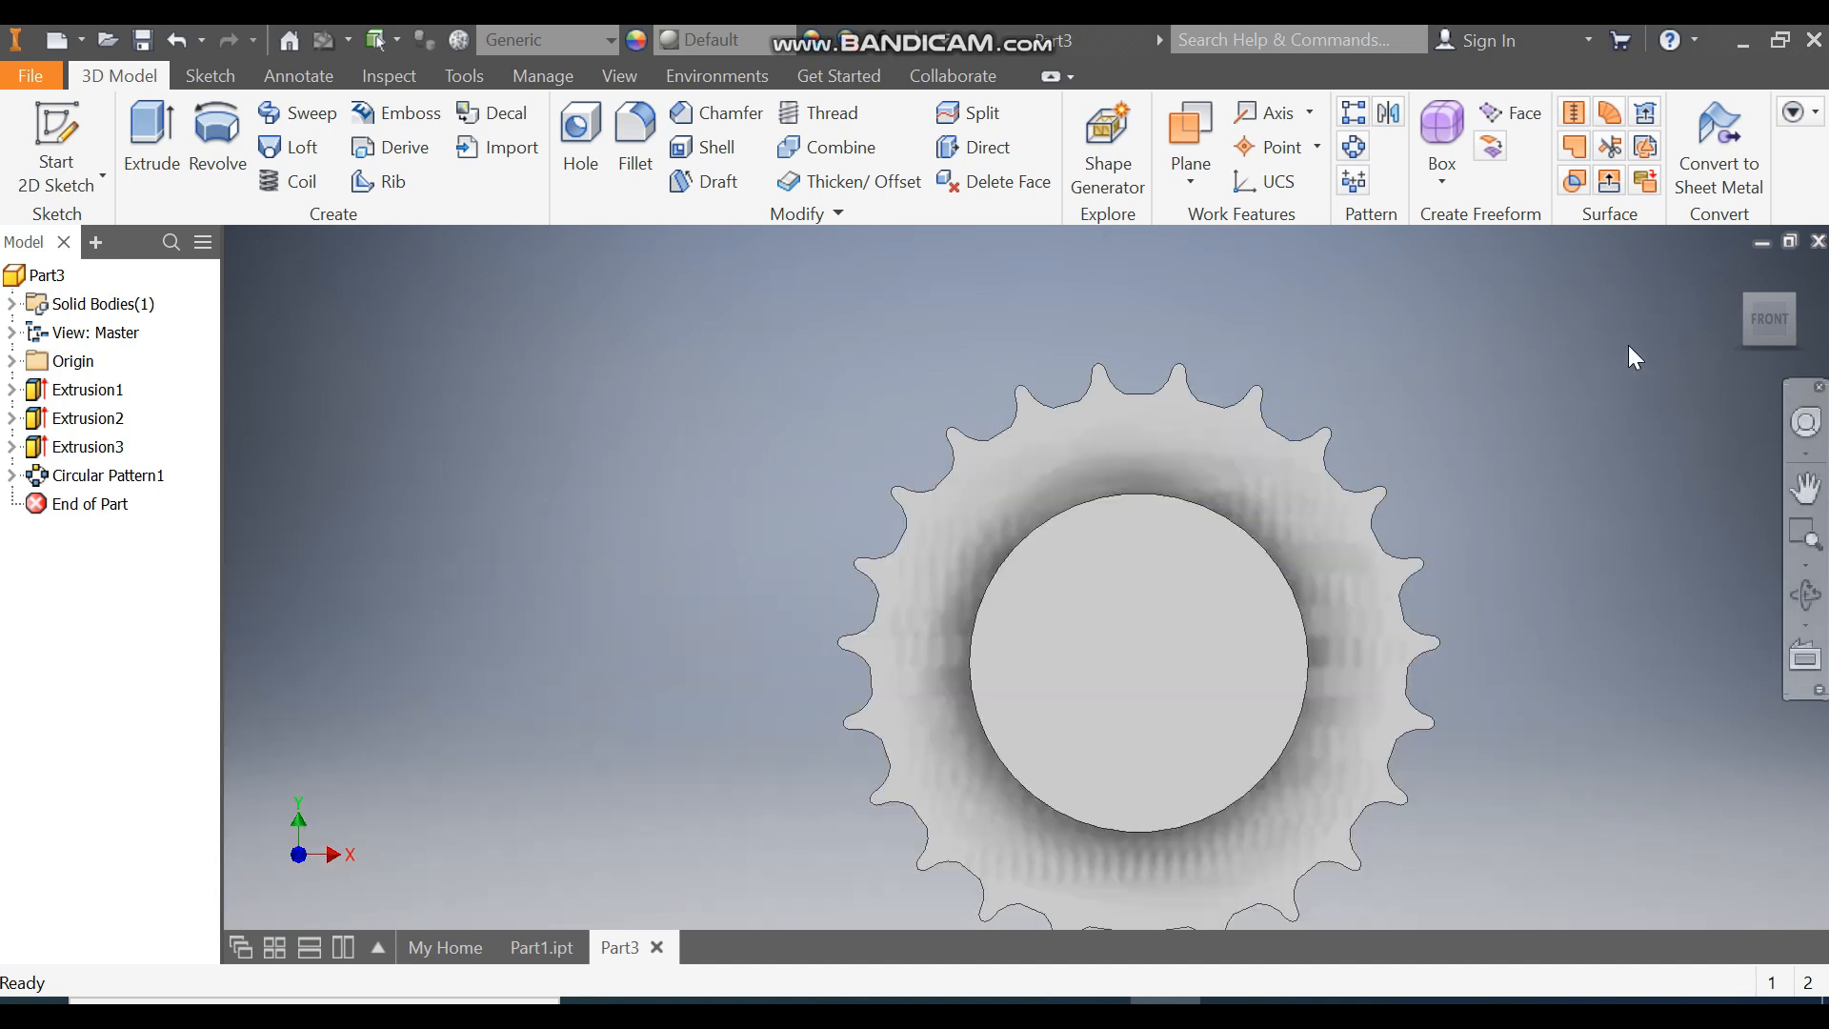
pyautogui.click(1736, 273)
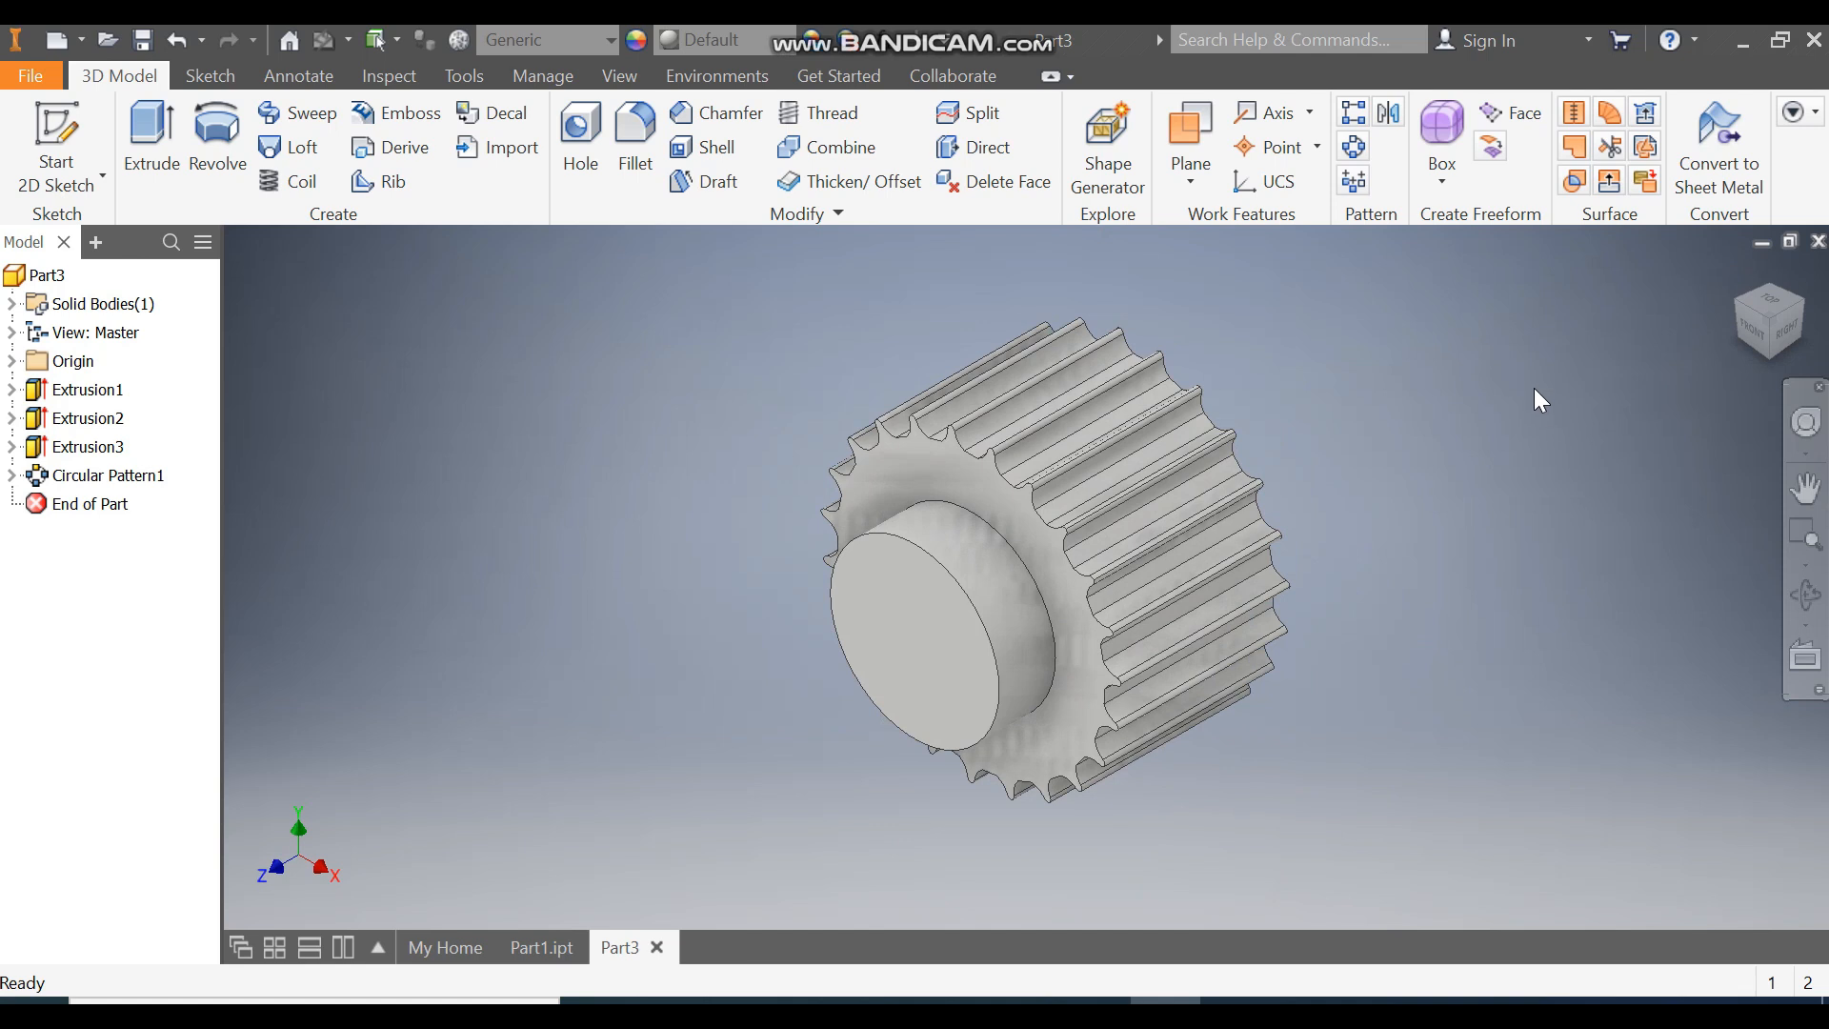
pyautogui.click(12, 361)
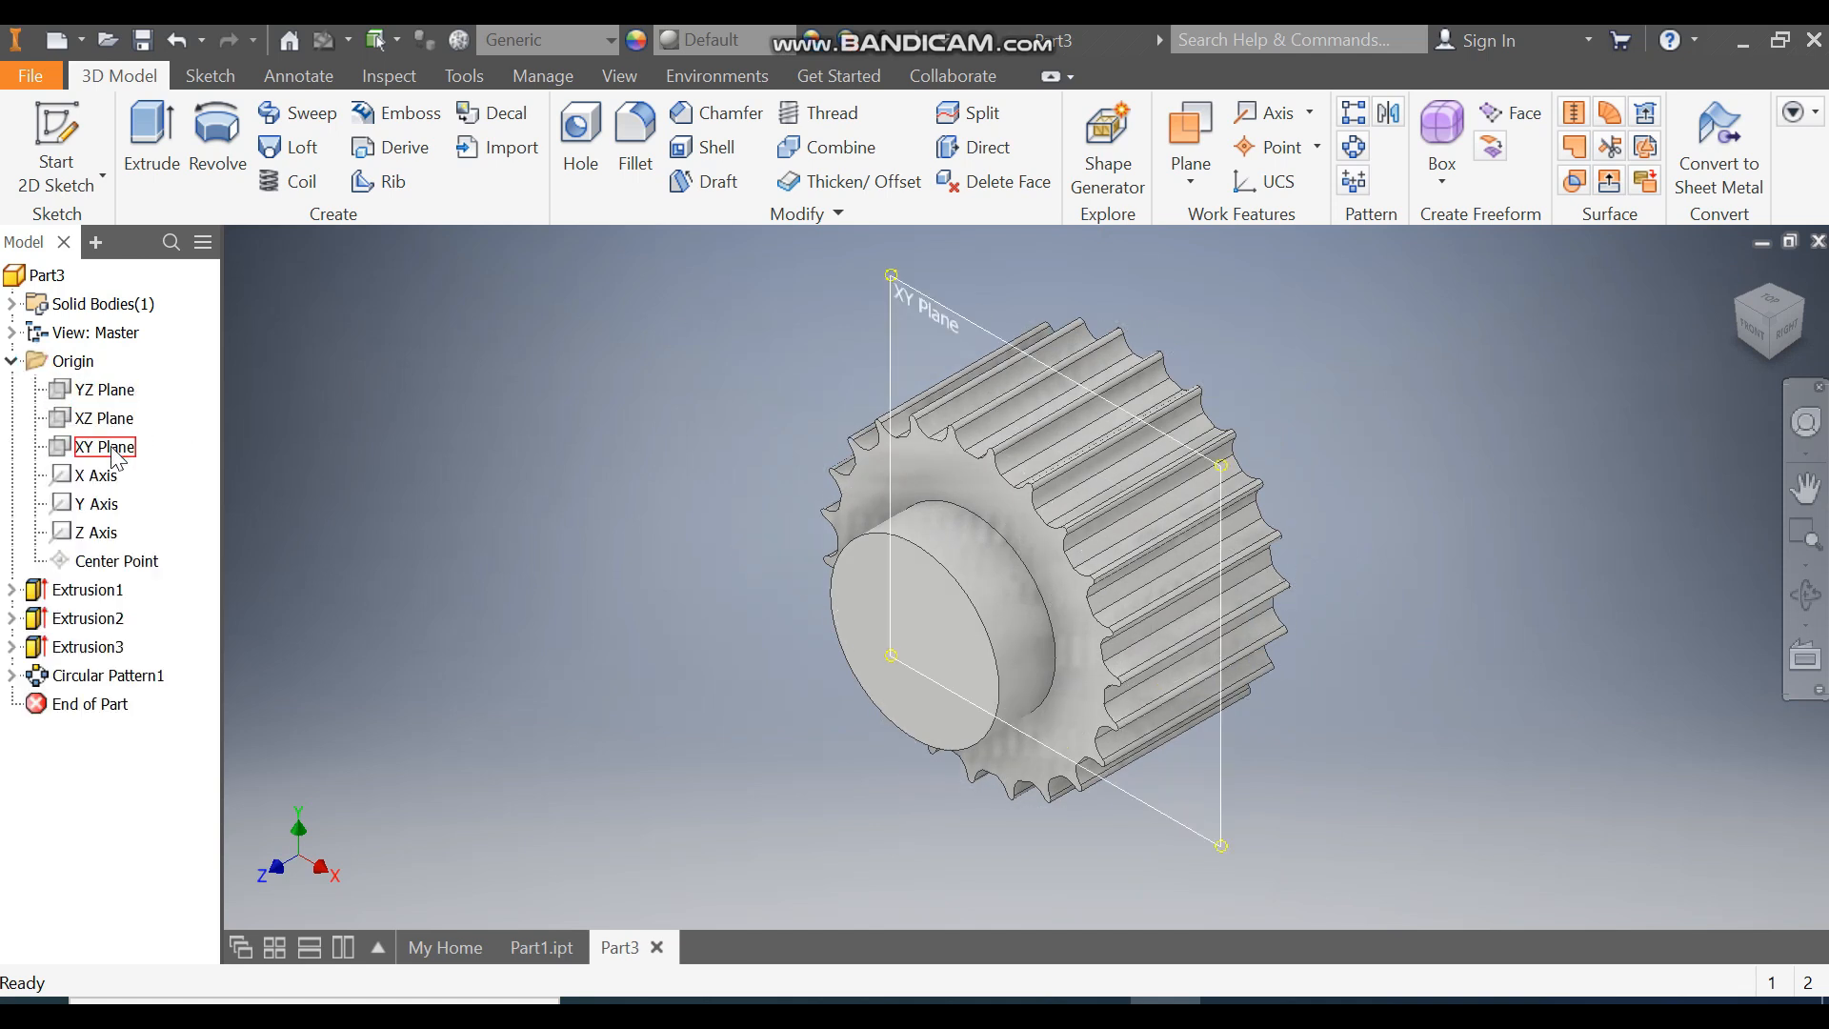
pyautogui.click(103, 390)
pyautogui.click(1064, 554)
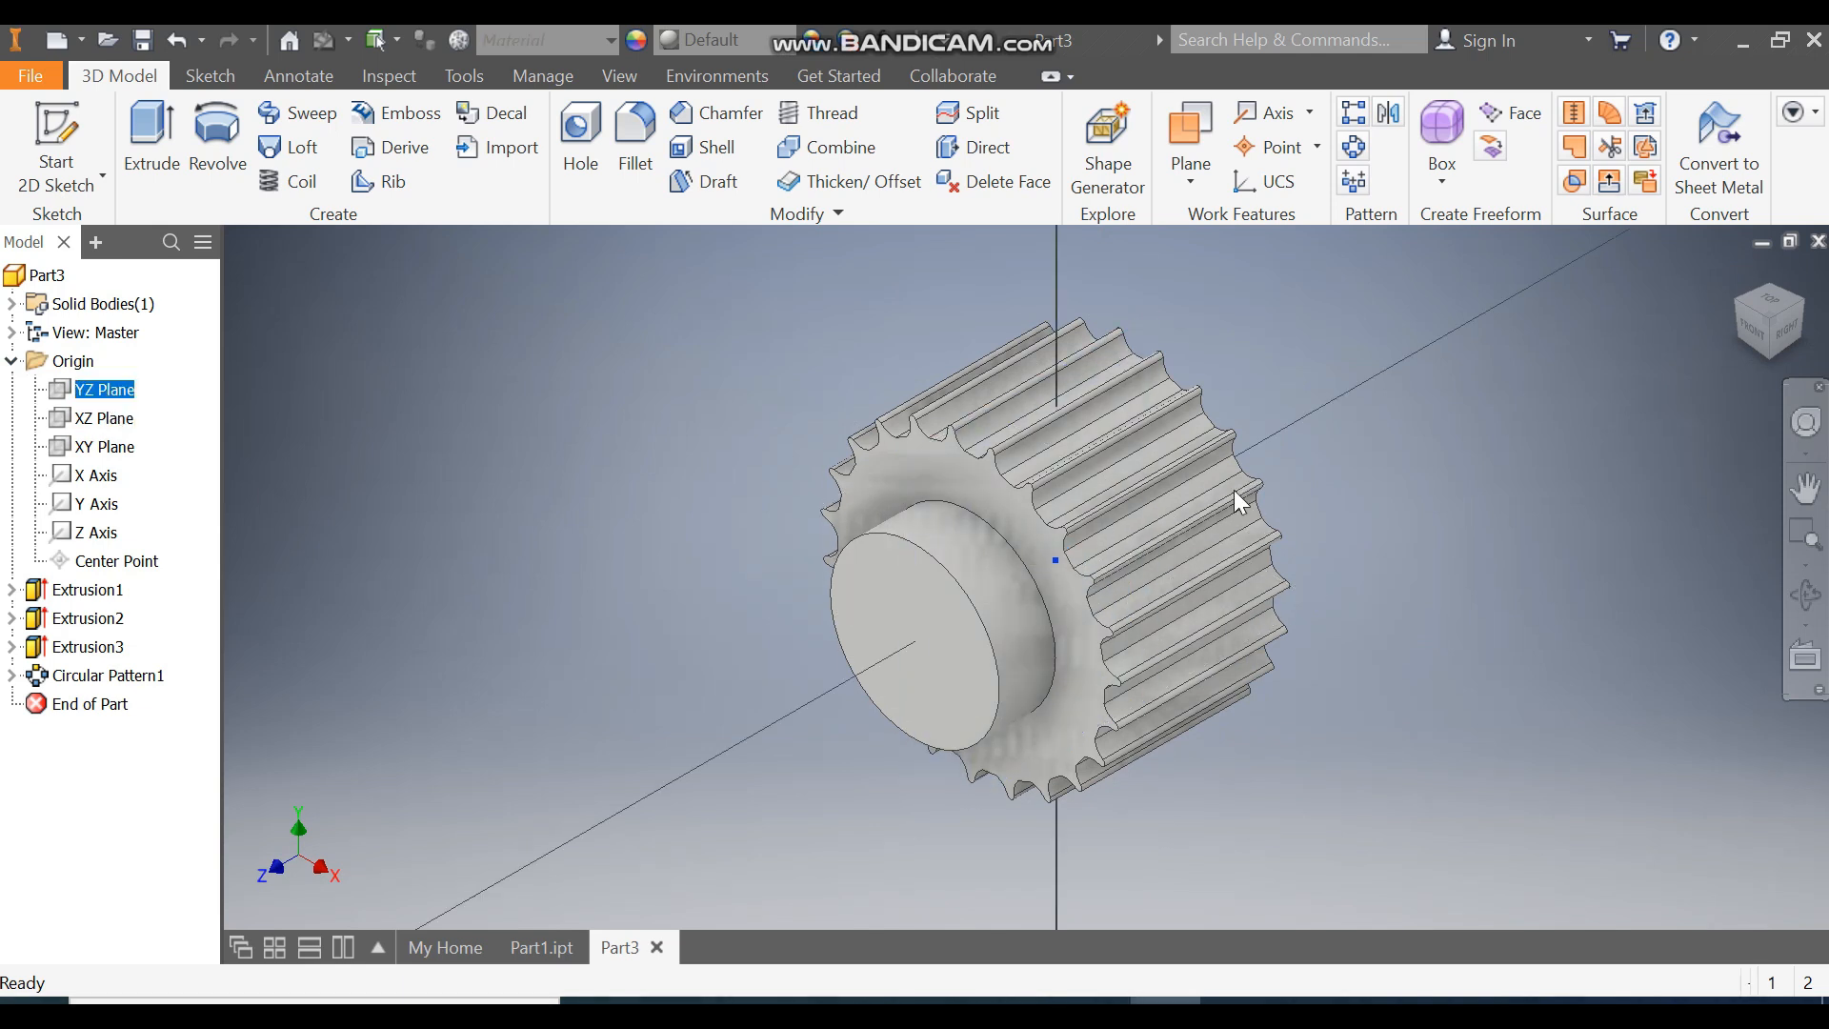
pyautogui.scroll(-3, 987, 386)
pyautogui.moveTo(915, 380); pyautogui.dragTo(604, 327, button='middle')
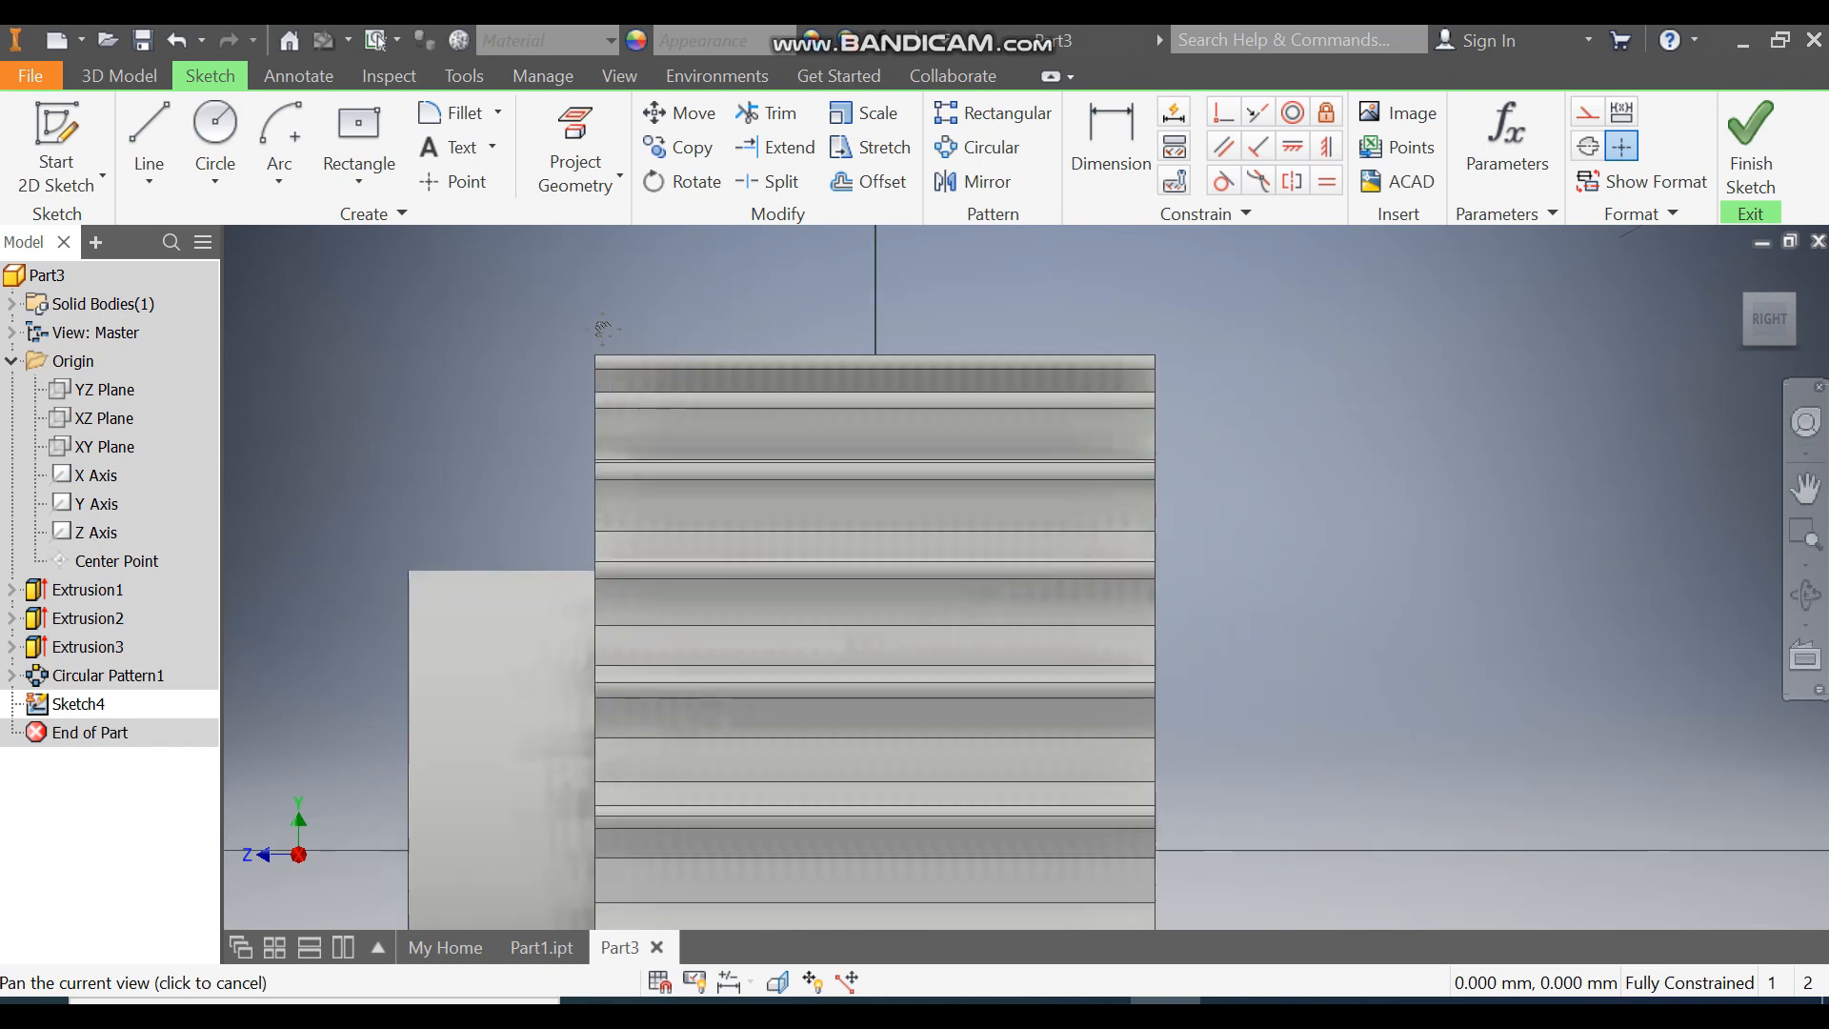
# Change the model's visual style to Wireframe and return to the sketch tools.
pyautogui.click(620, 76)
pyautogui.click(324, 143)
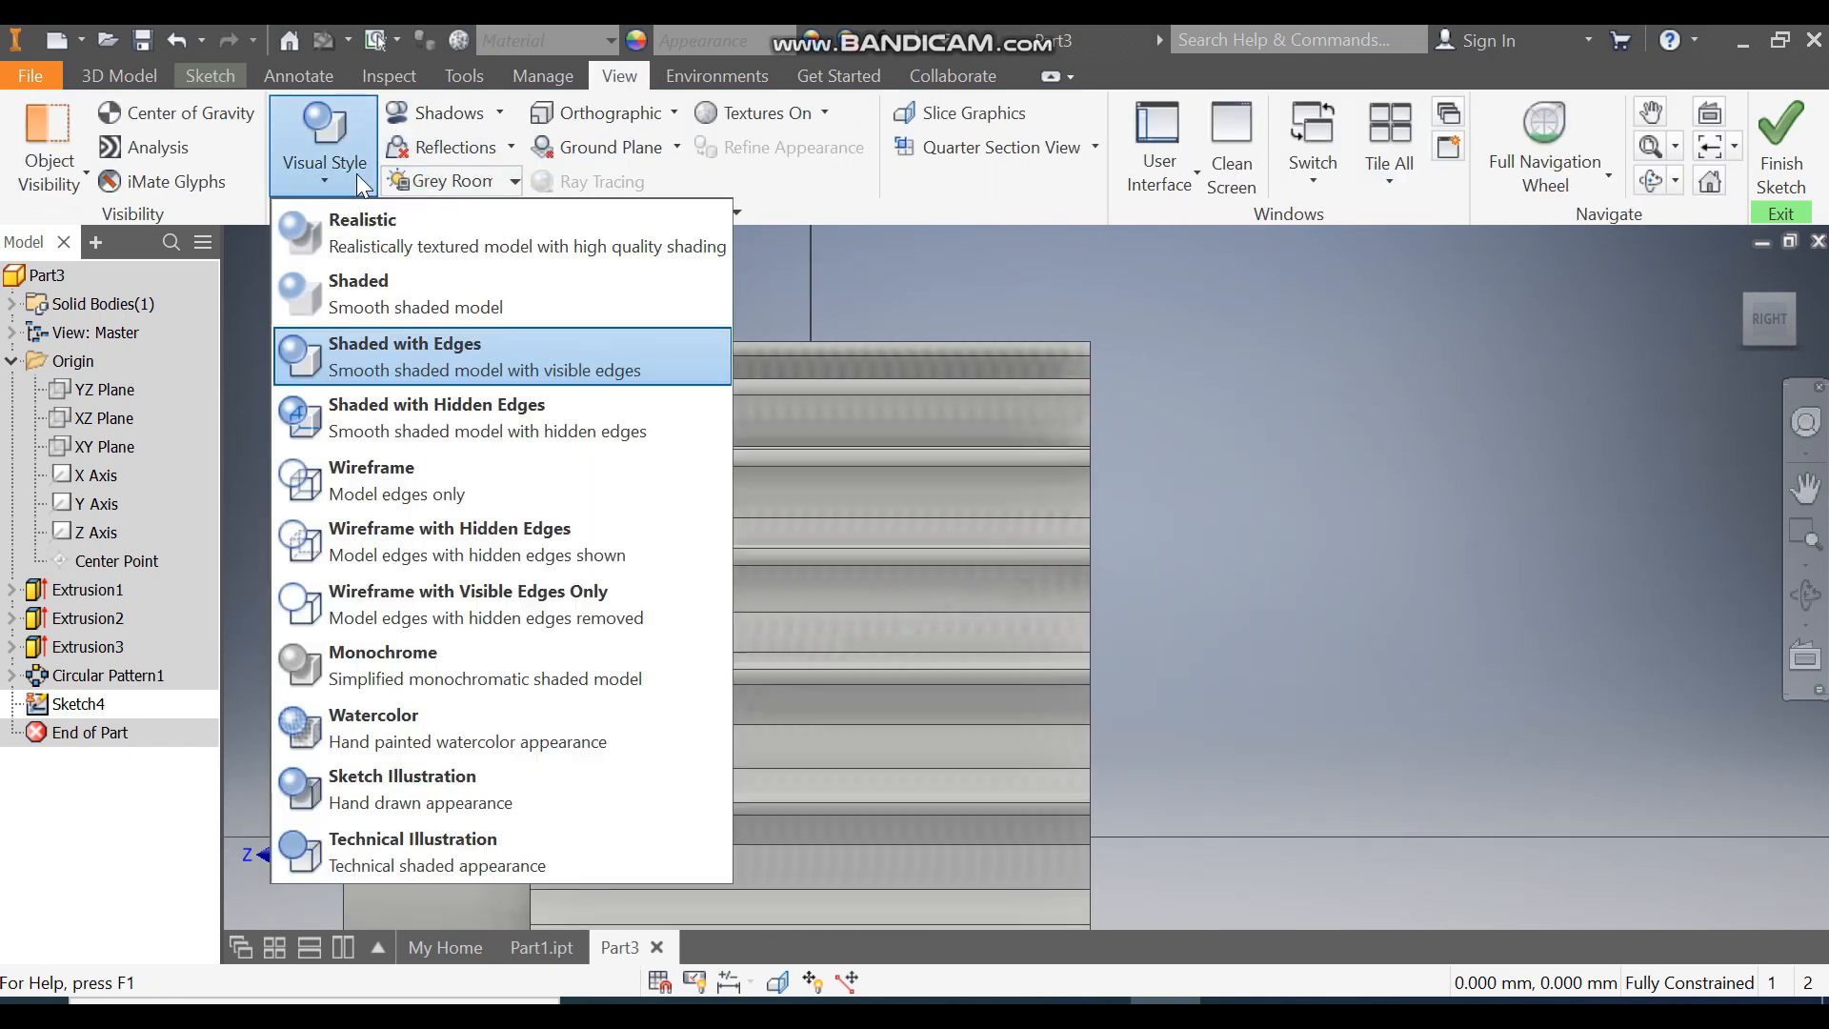
pyautogui.click(471, 474)
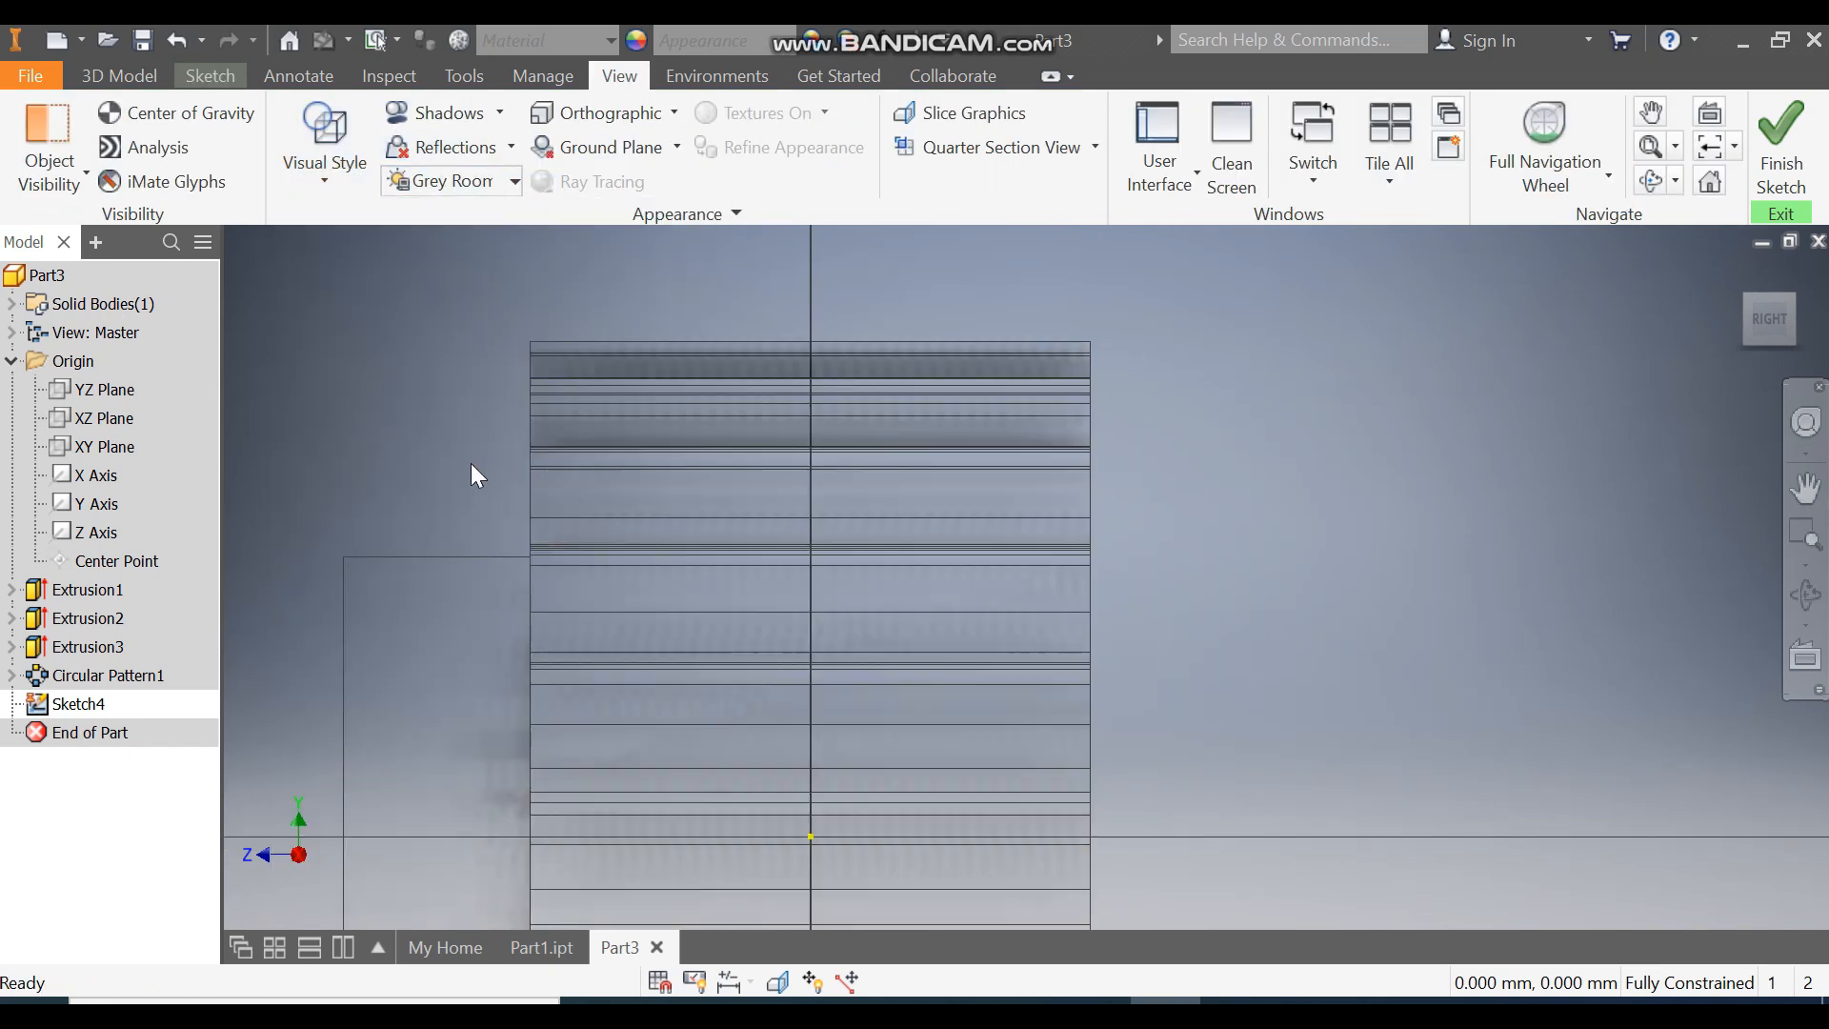
pyautogui.click(210, 78)
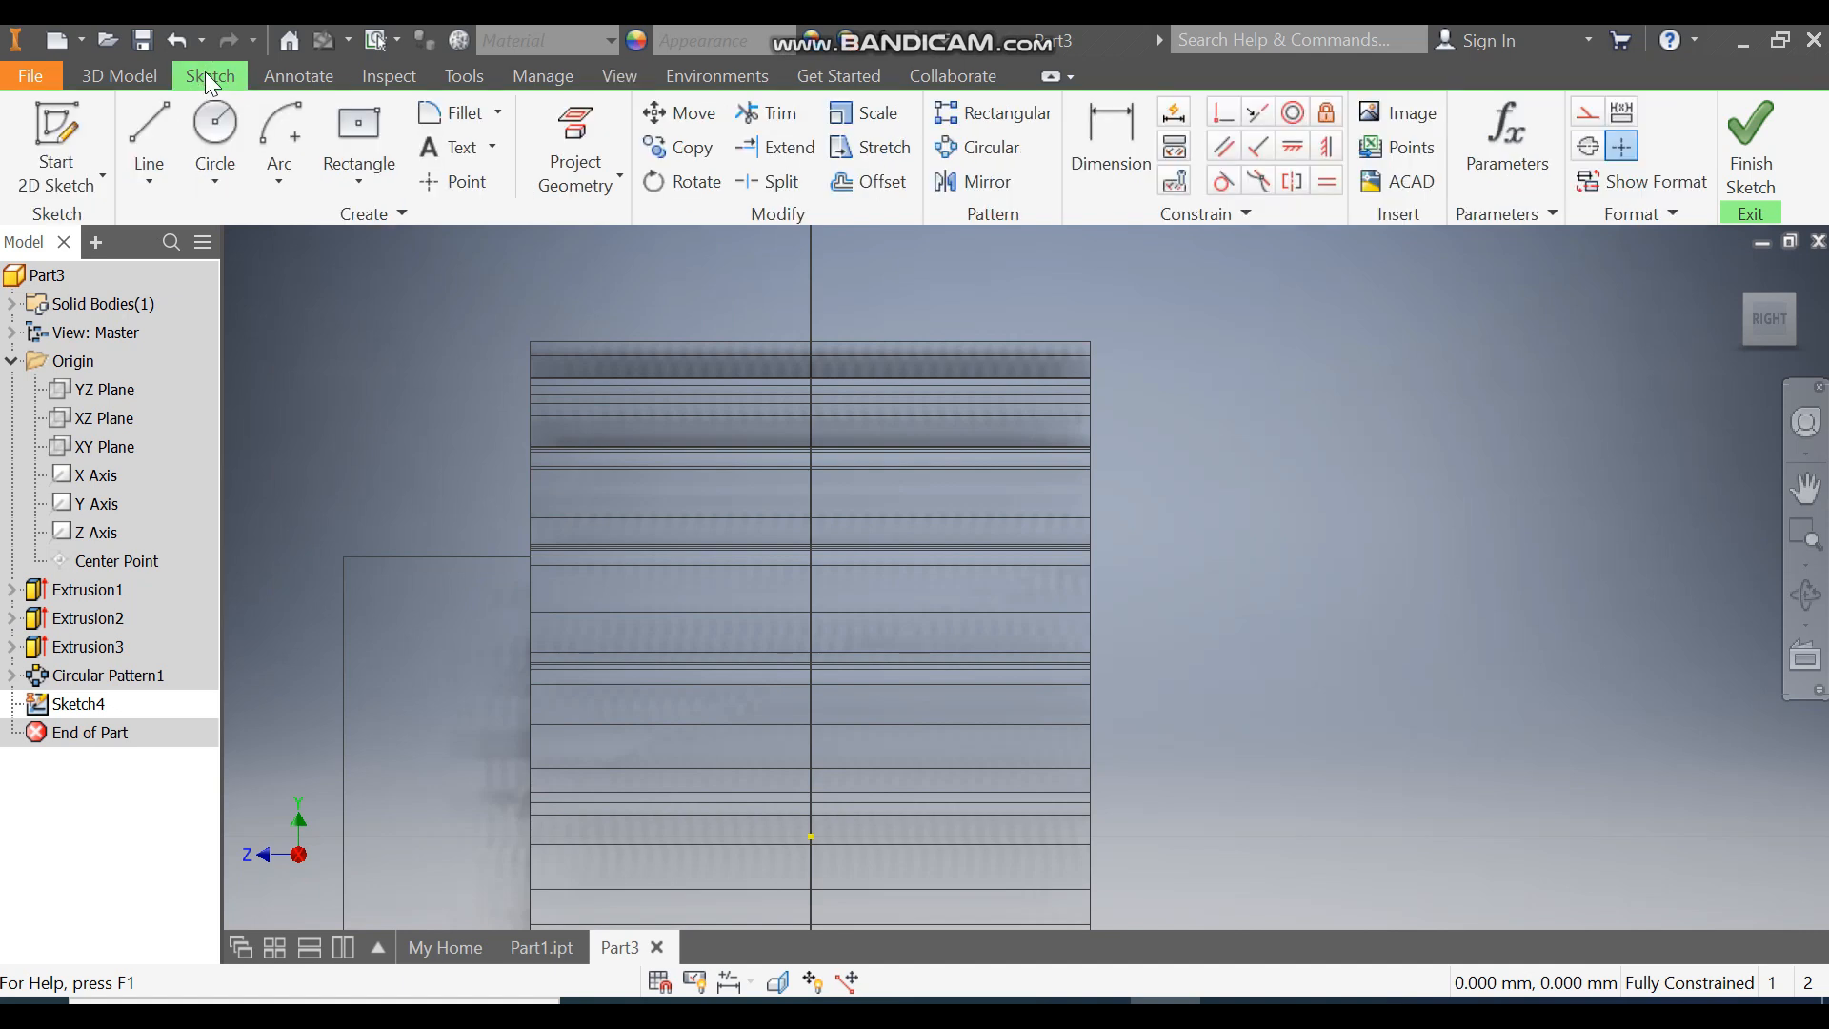
# Sketch a vertical line about 9.3 mm long on the large cylinder's boss-side edge, continuing into an outward-slanting line about 5.6 mm high.
pyautogui.click(143, 125)
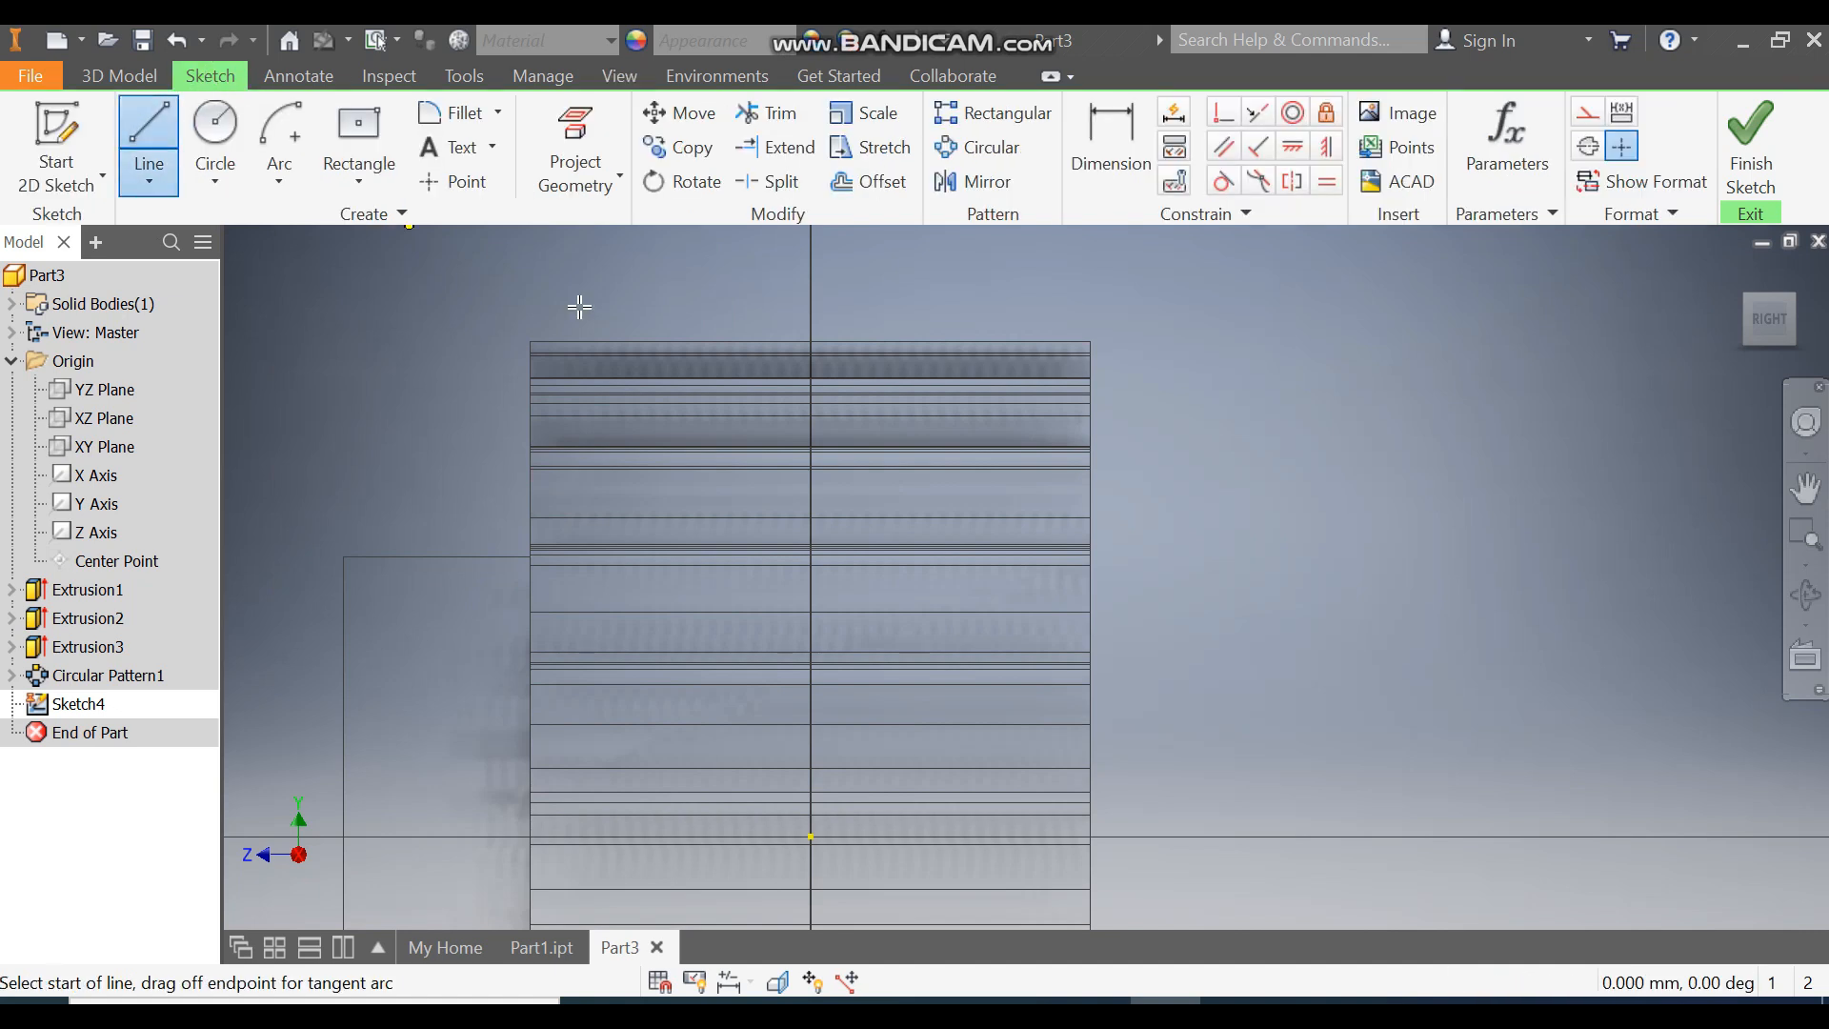
pyautogui.click(531, 431)
pyautogui.click(531, 259)
pyautogui.moveTo(630, 365); pyautogui.dragTo(728, 633, button='middle')
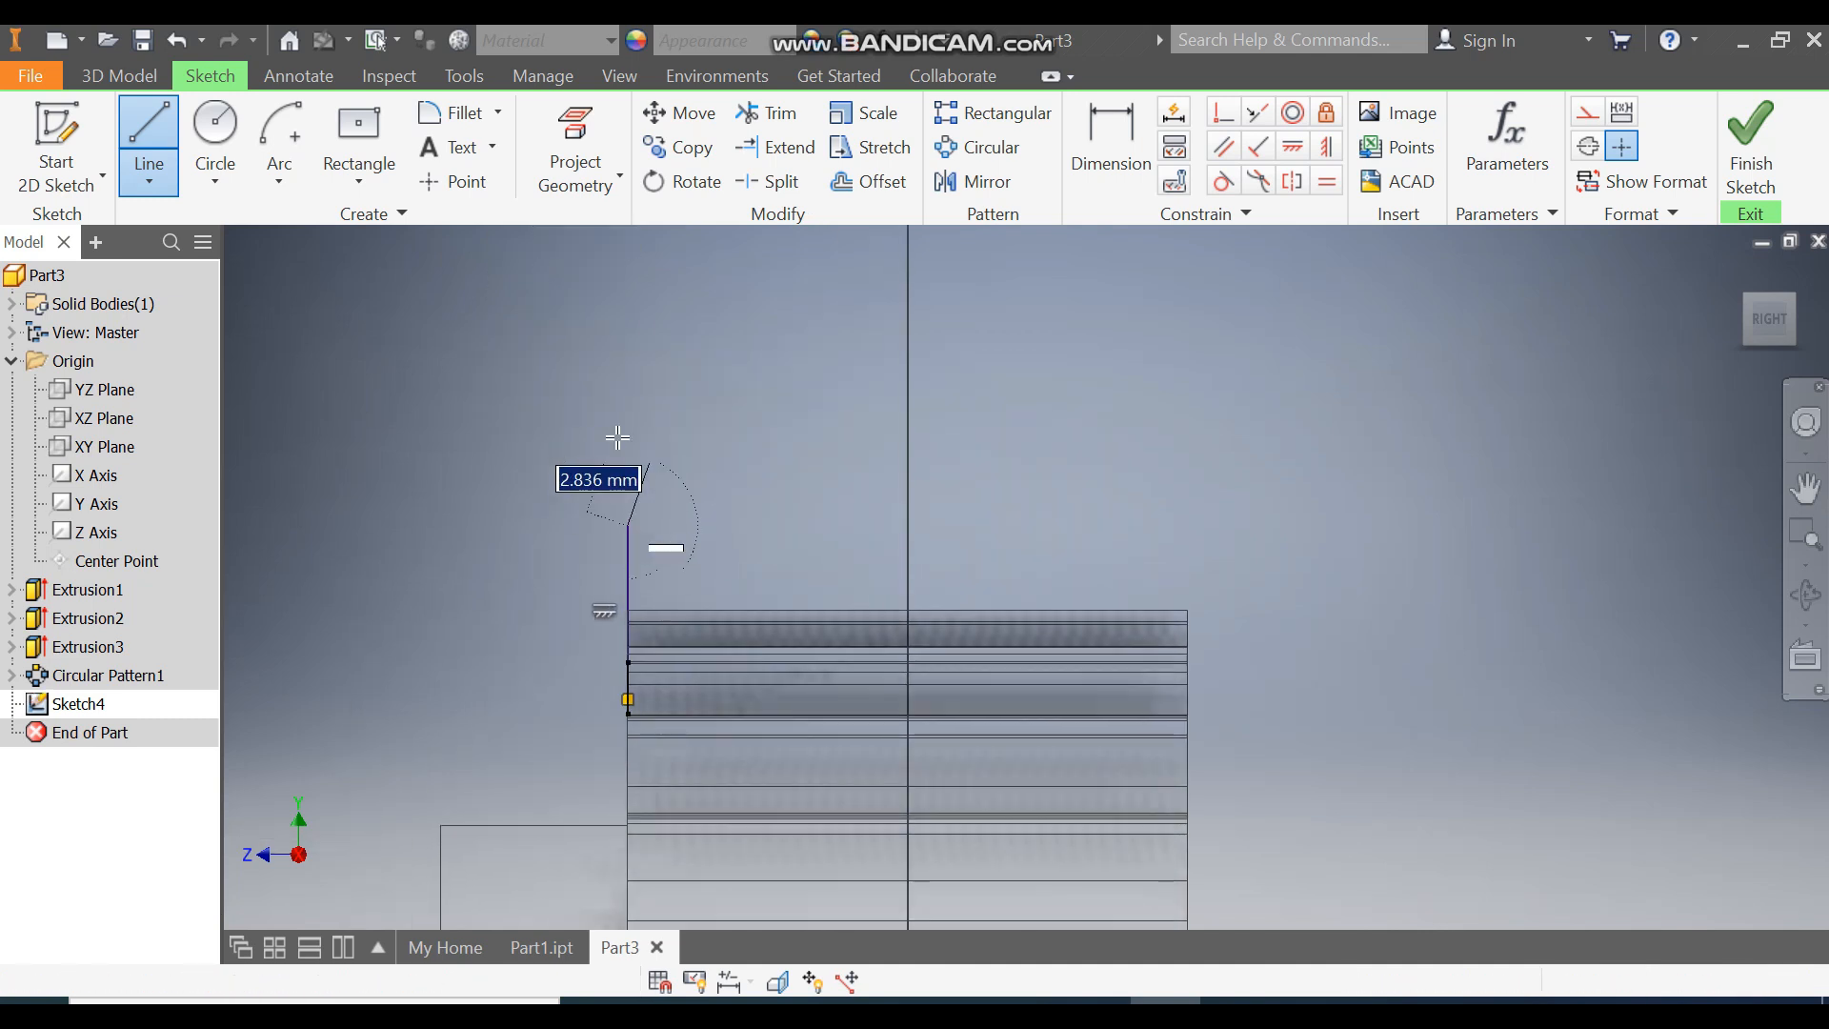
pyautogui.click(522, 421)
pyautogui.press('Escape')
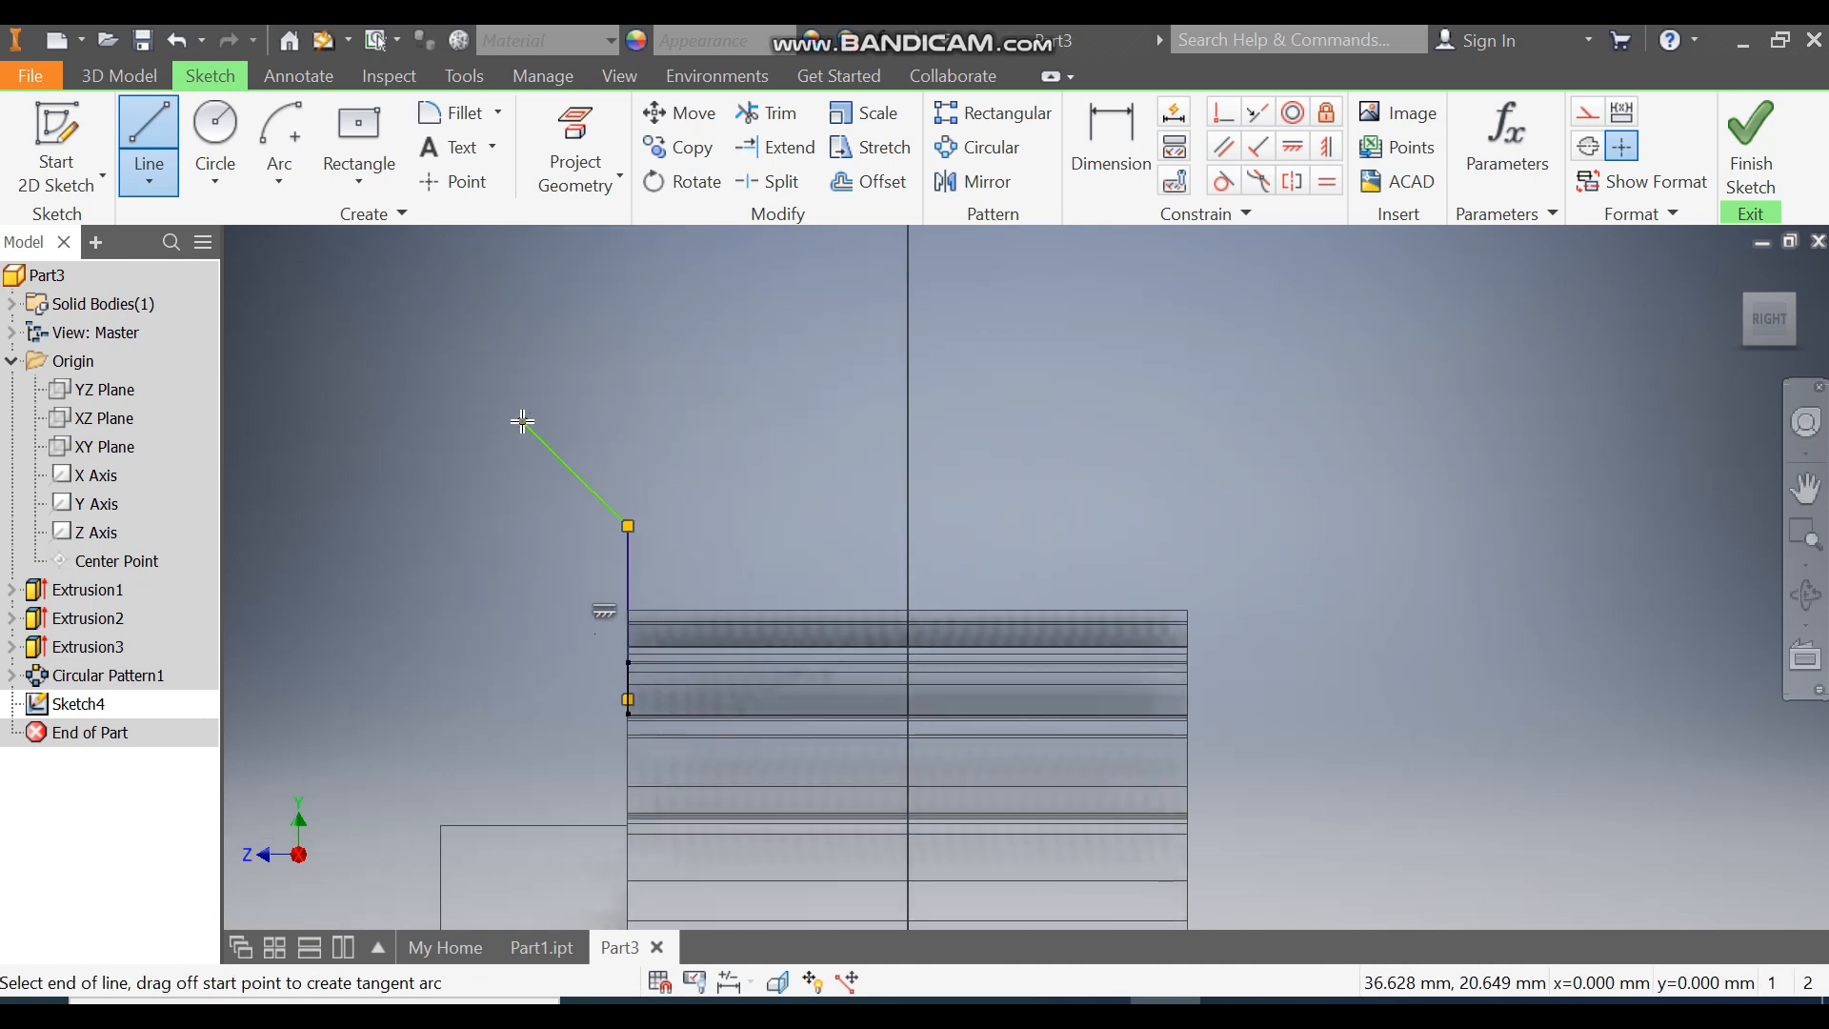
# Dimension the angle between the slanted line and the vertical line as 135 degrees.
pyautogui.press('d')
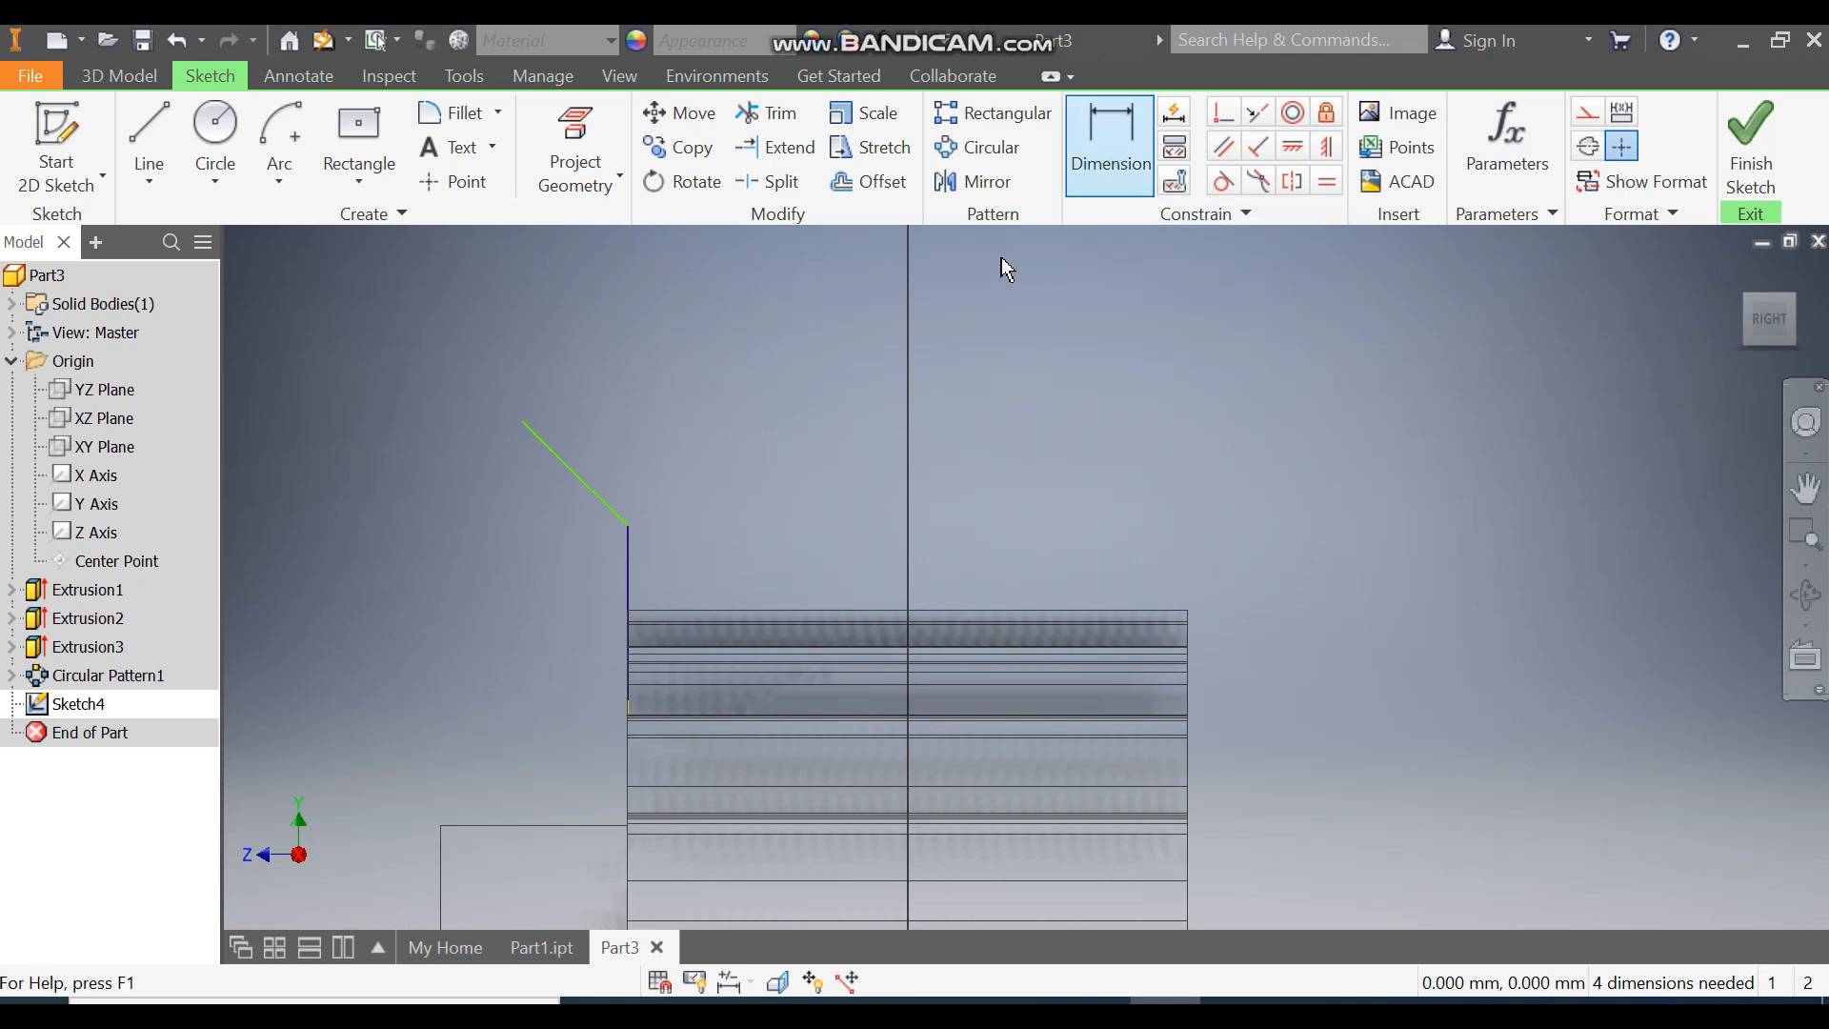
pyautogui.click(579, 476)
pyautogui.click(625, 562)
pyautogui.click(563, 562)
pyautogui.write('135')
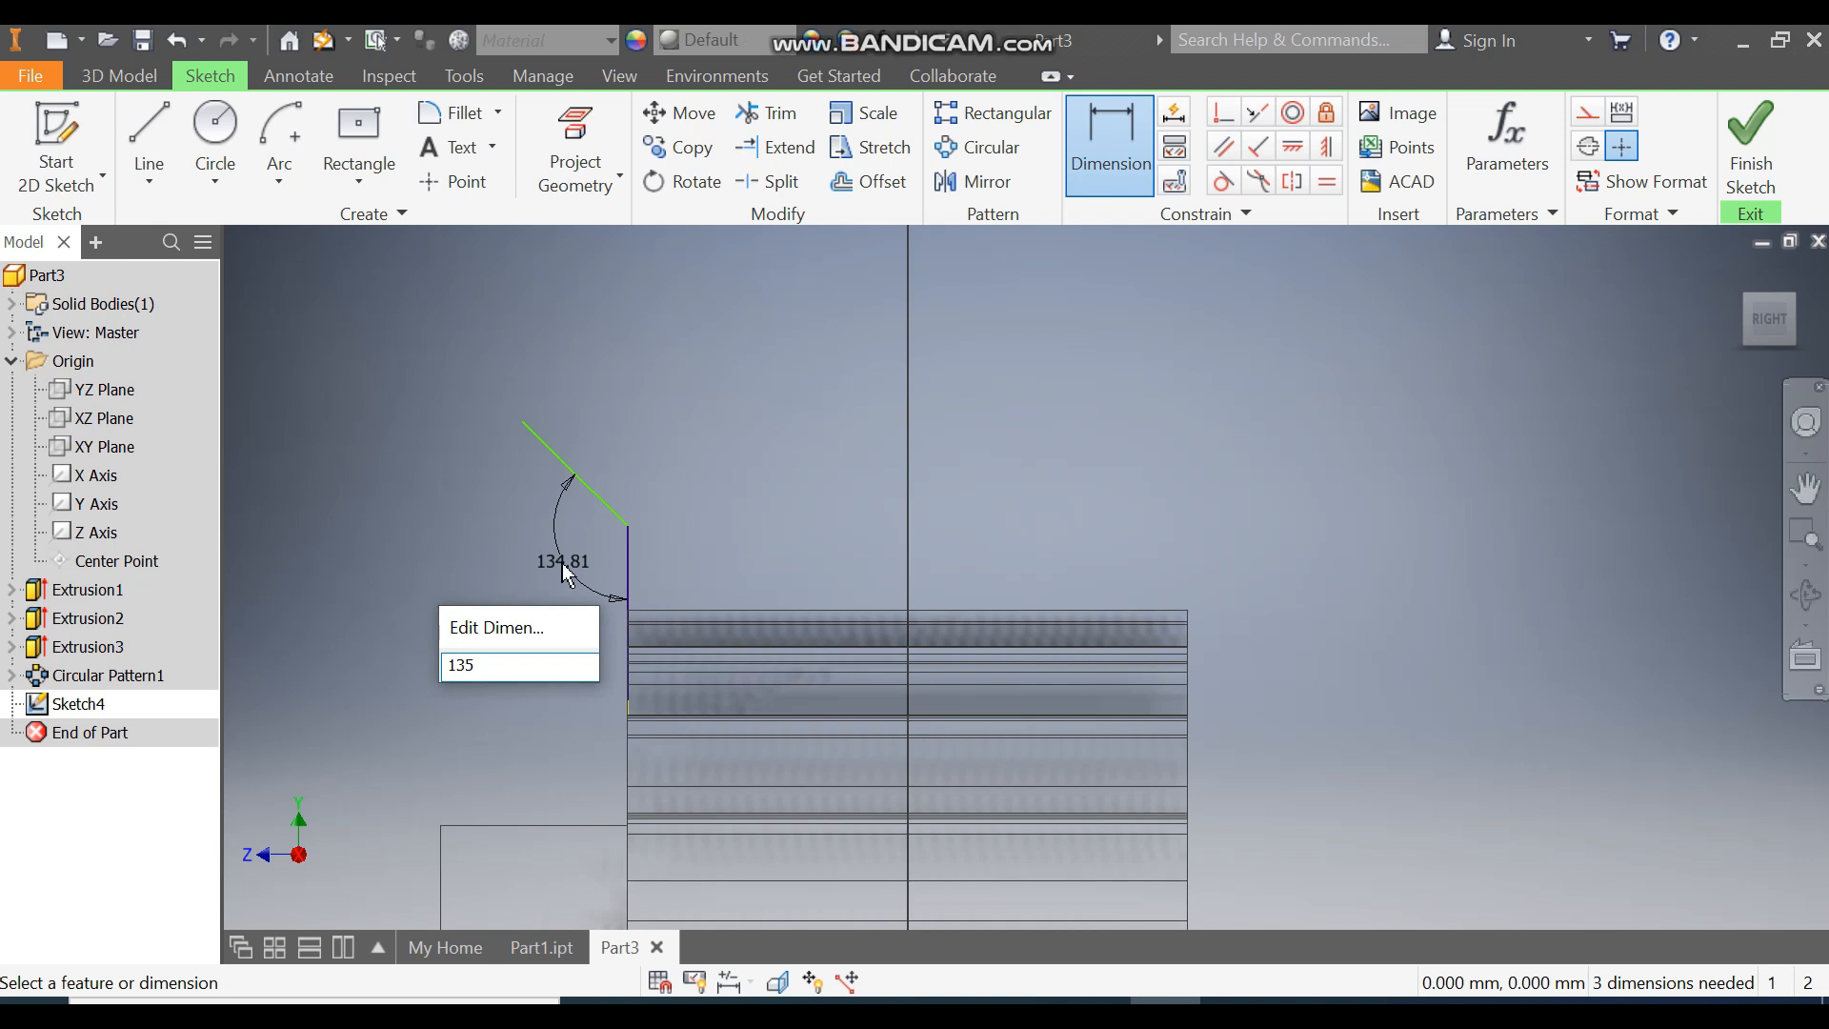
pyautogui.press('Return')
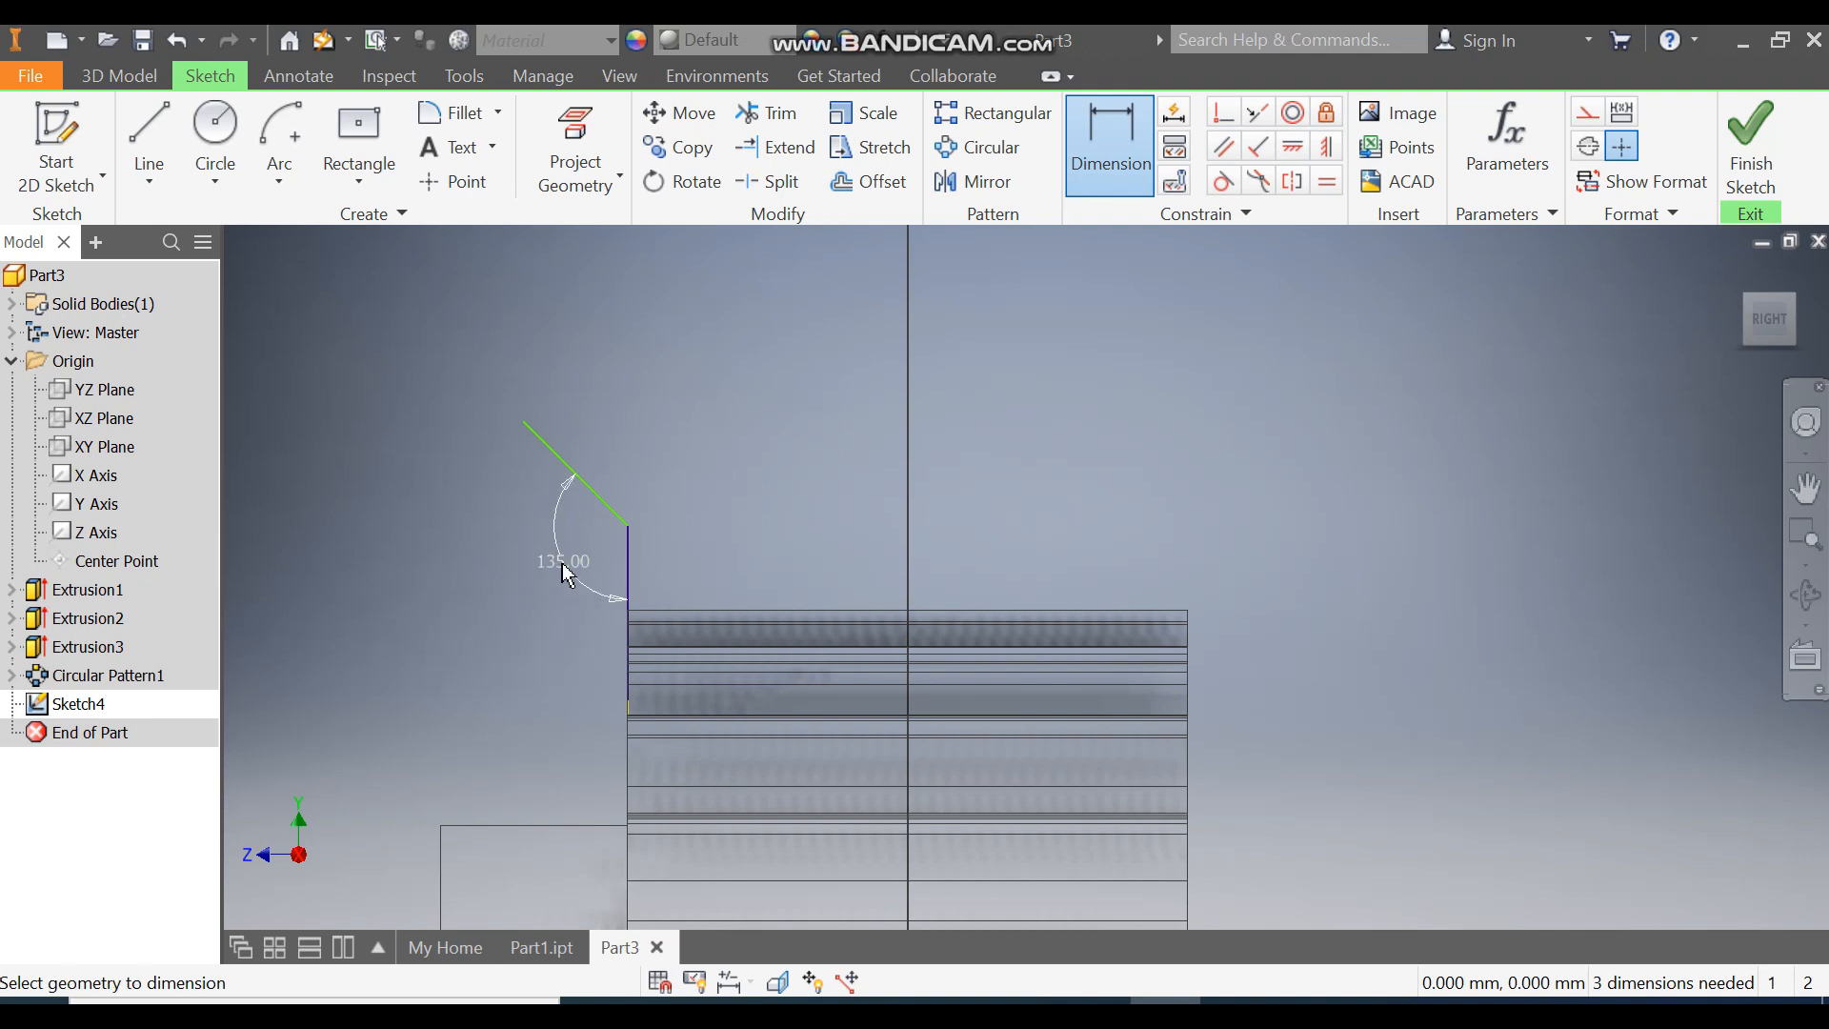
# Dimension the slanted line's vertical height as 3 mm and the vertical line's length as 5 mm.
pyautogui.click(596, 495)
pyautogui.click(448, 507)
pyautogui.write('3')
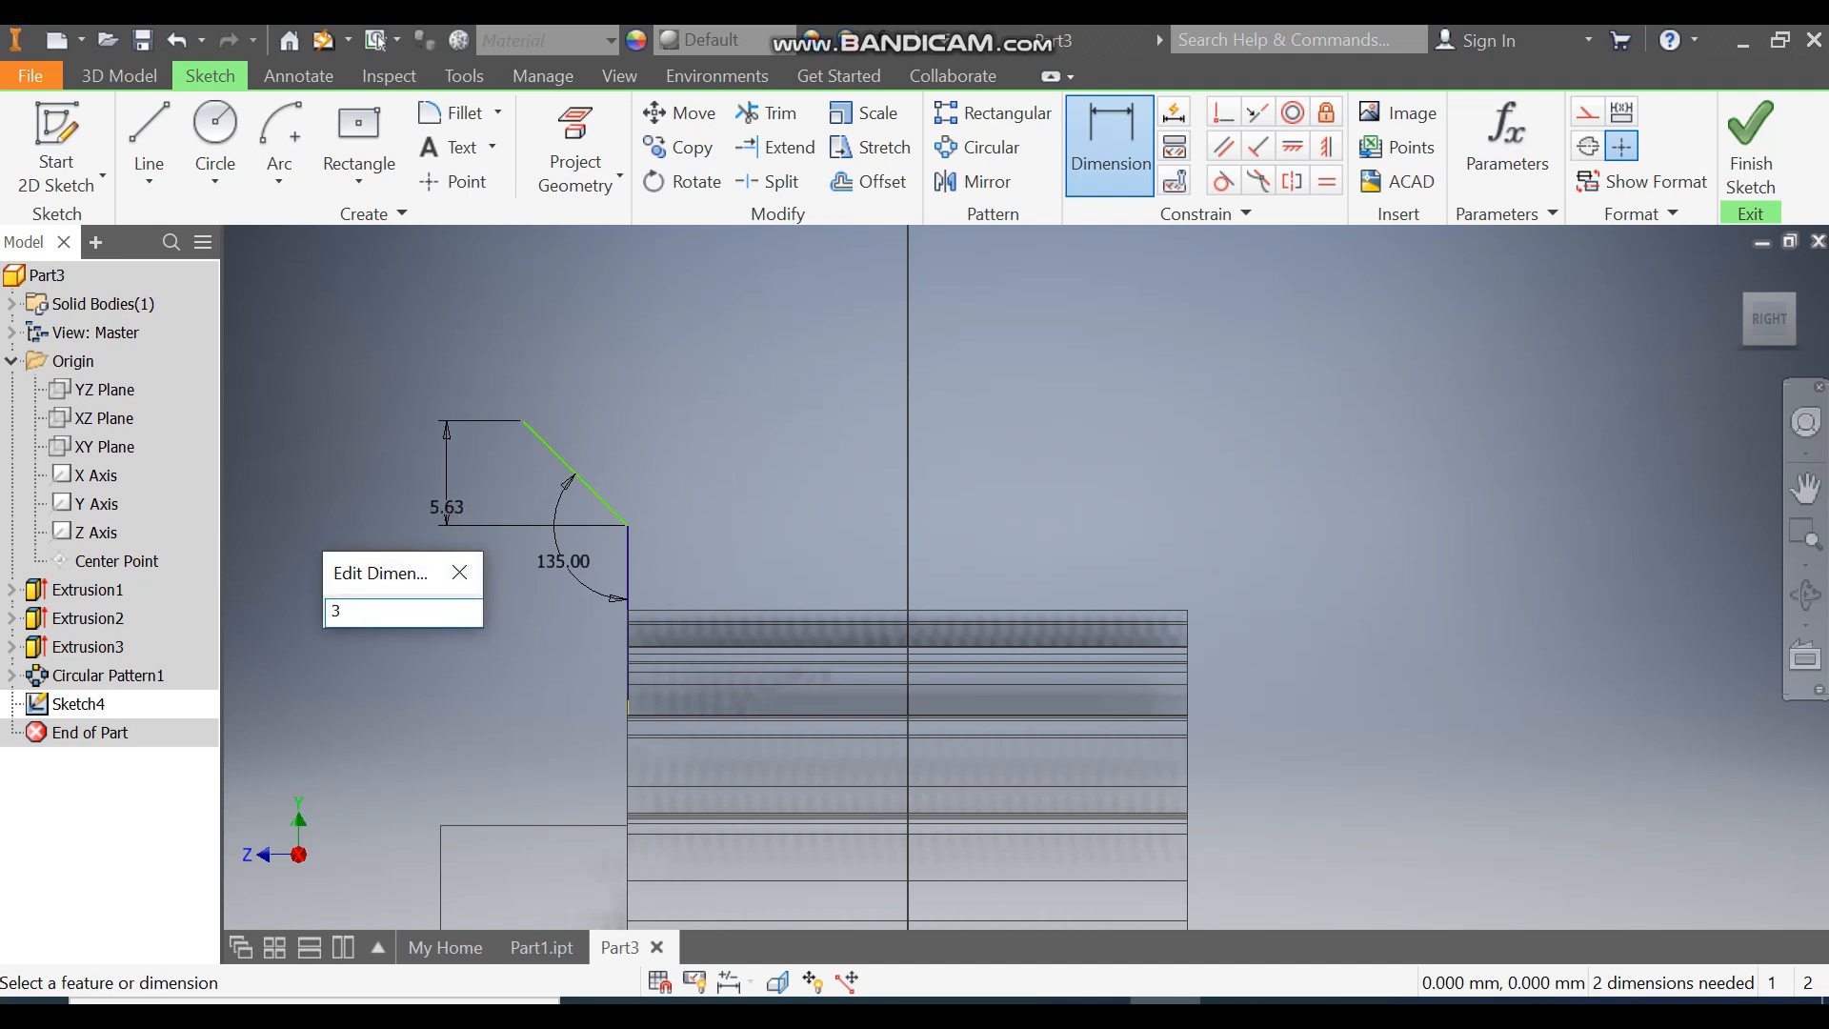
pyautogui.press('Return')
pyautogui.click(628, 571)
pyautogui.click(518, 590)
pyautogui.write('5')
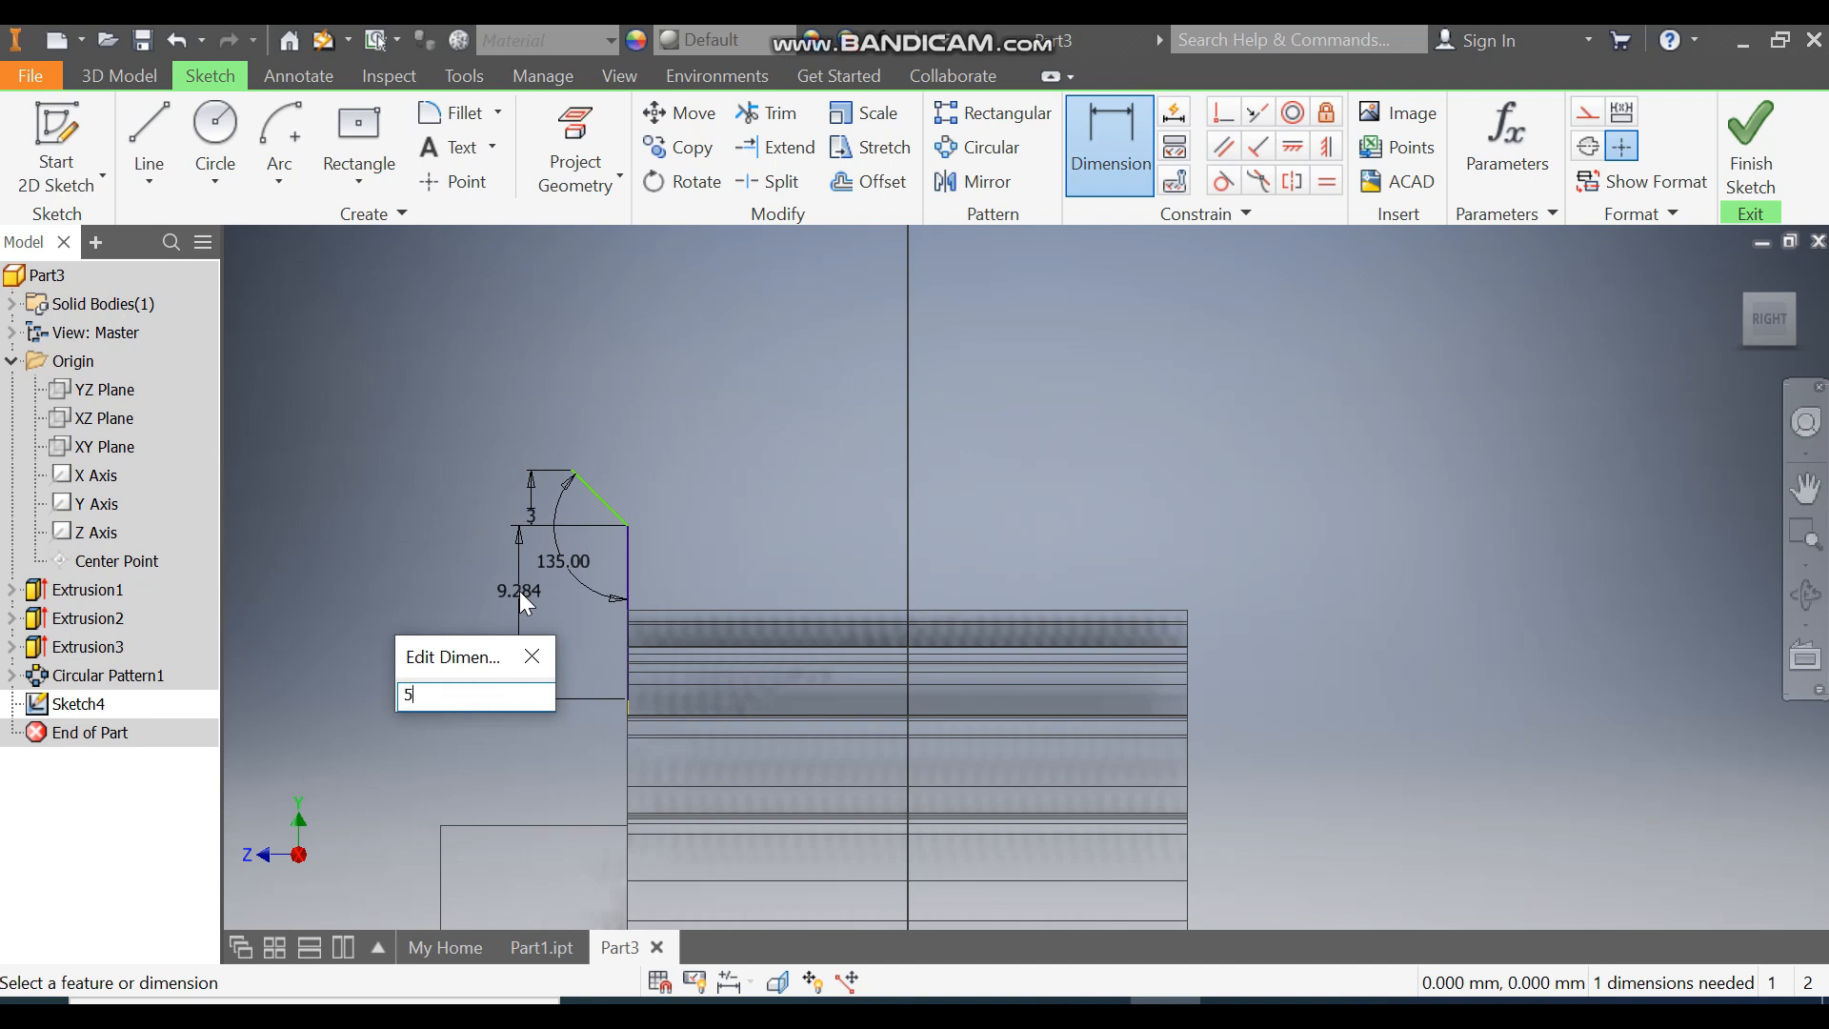
pyautogui.press('Return')
# Dimension the bend point's height above the large cylinder's upper edge as 1.5 mm.
pyautogui.scroll(2, 648, 581)
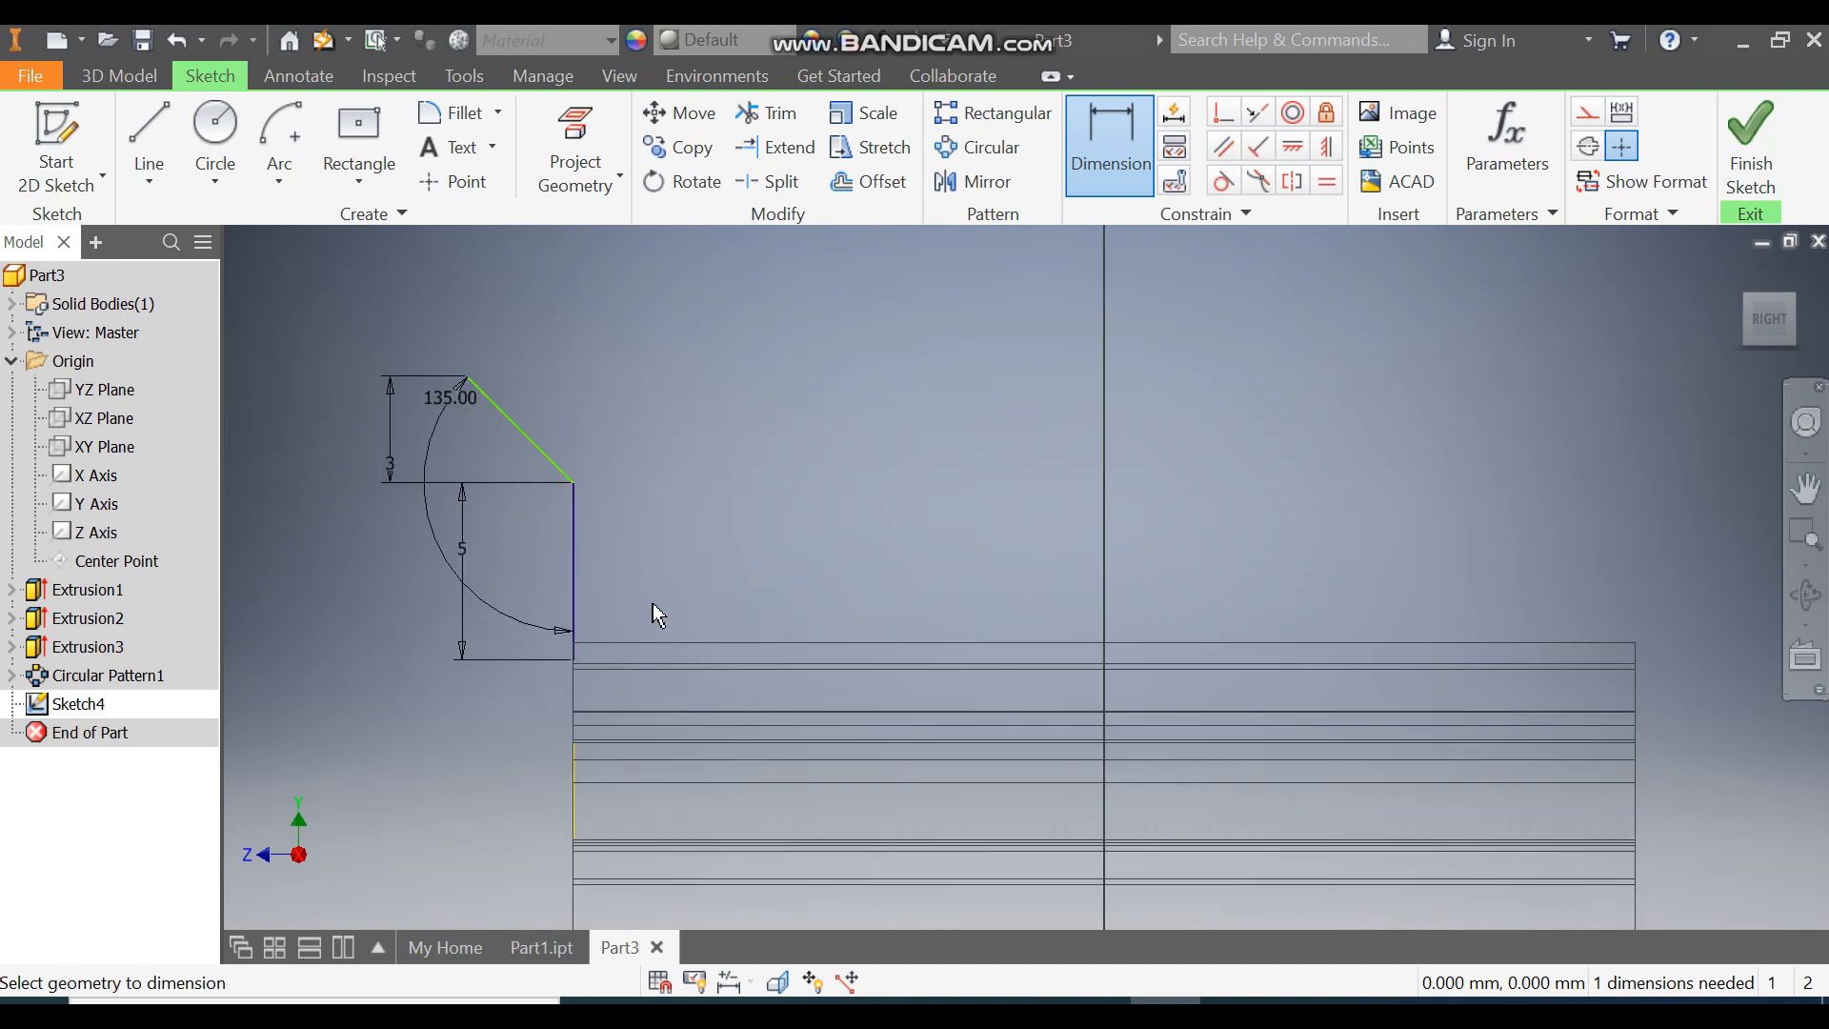
pyautogui.click(610, 643)
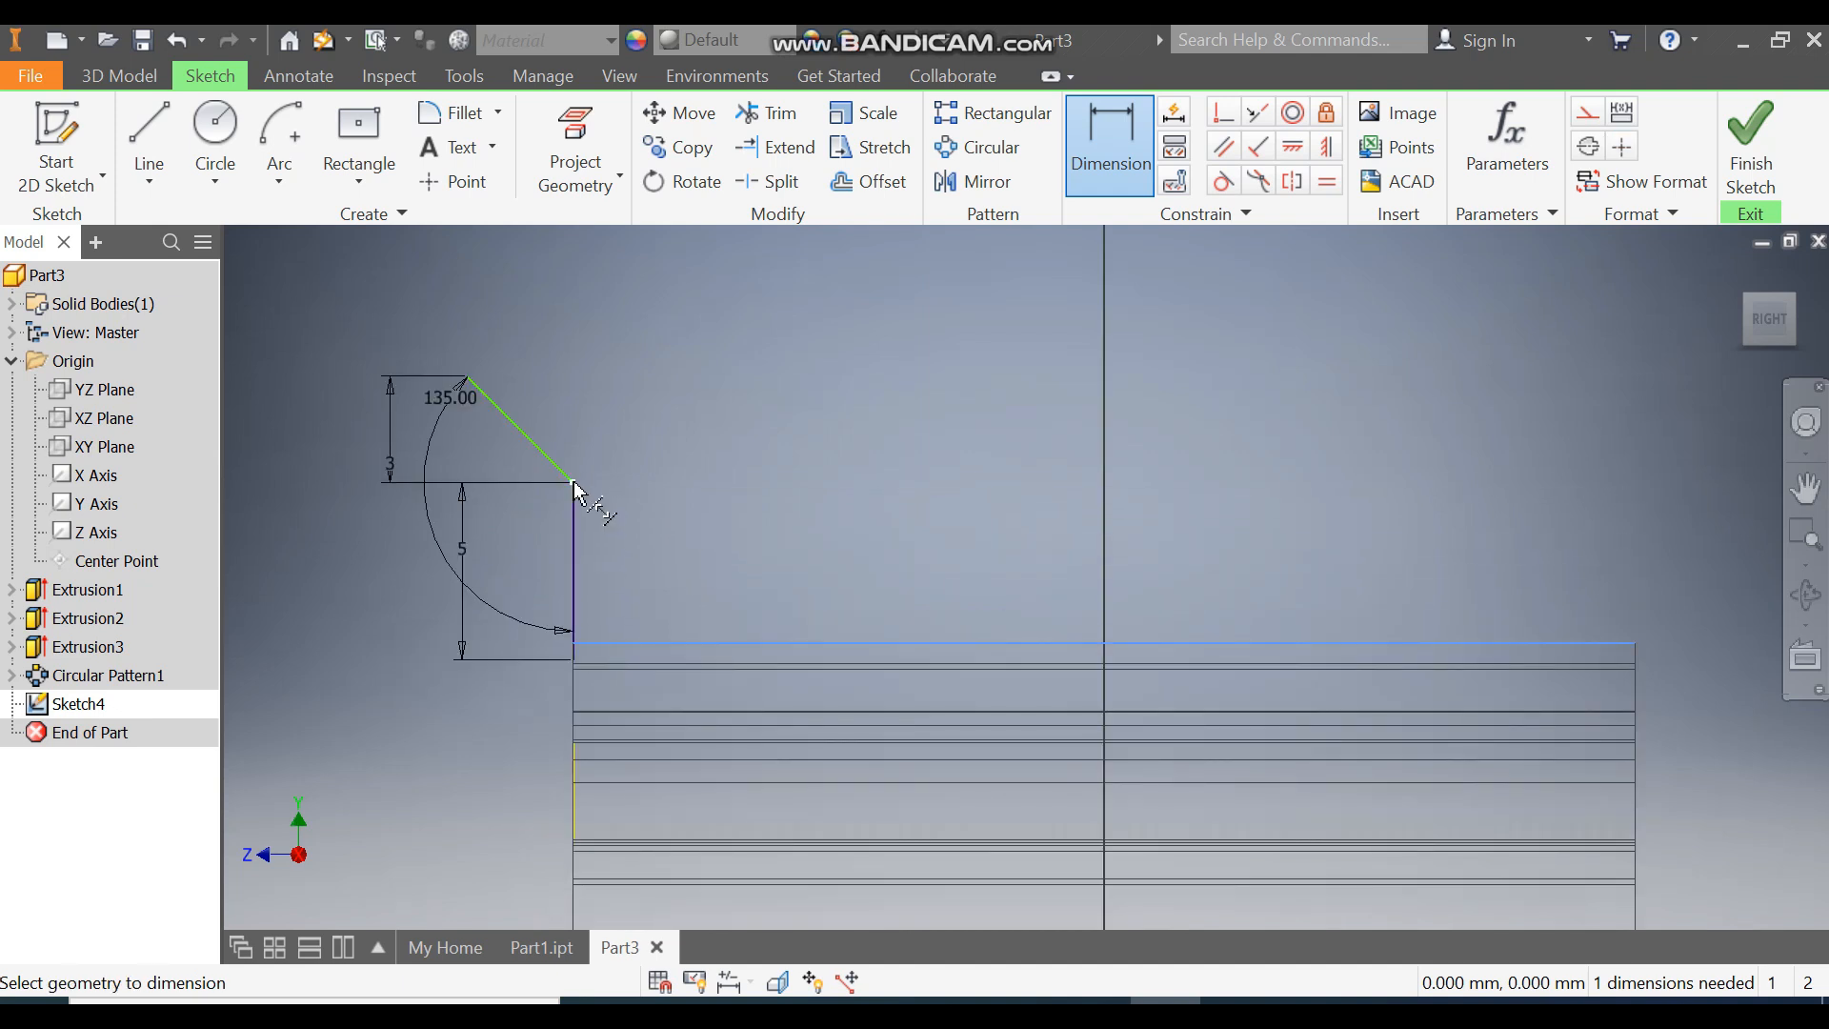
pyautogui.click(613, 559)
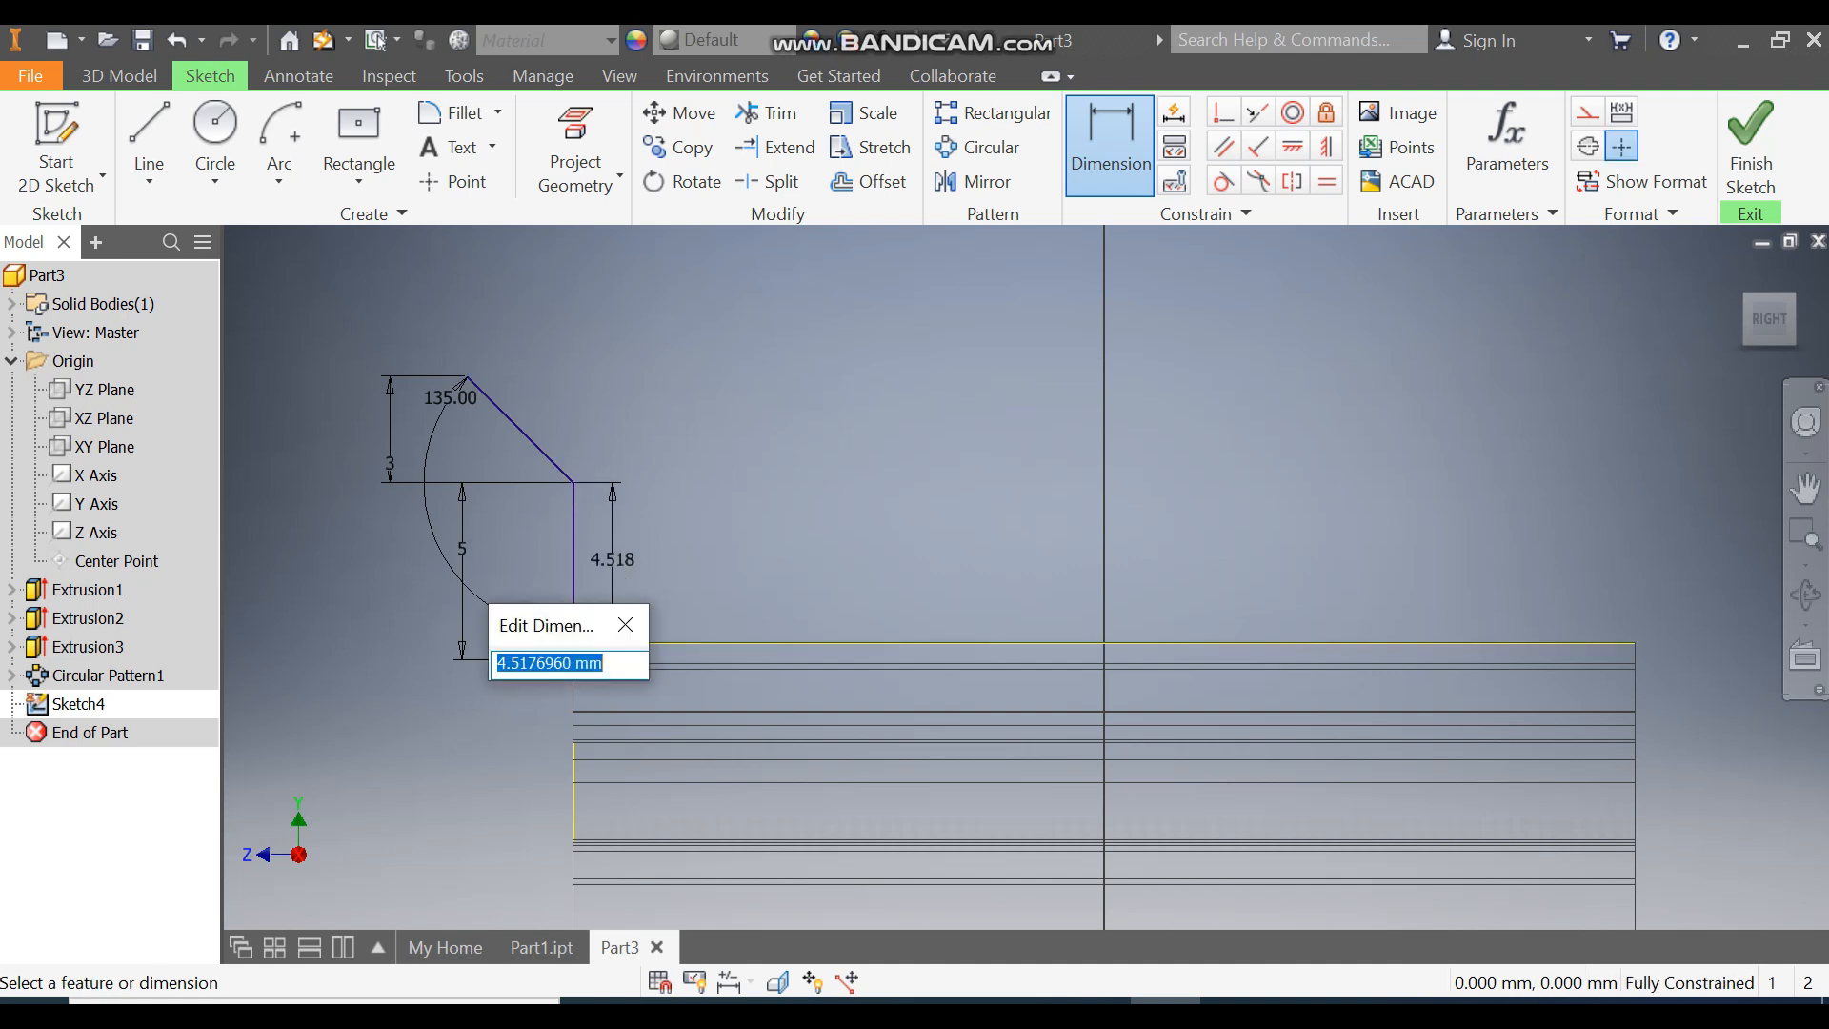
pyautogui.write('1.5')
pyautogui.press('Return')
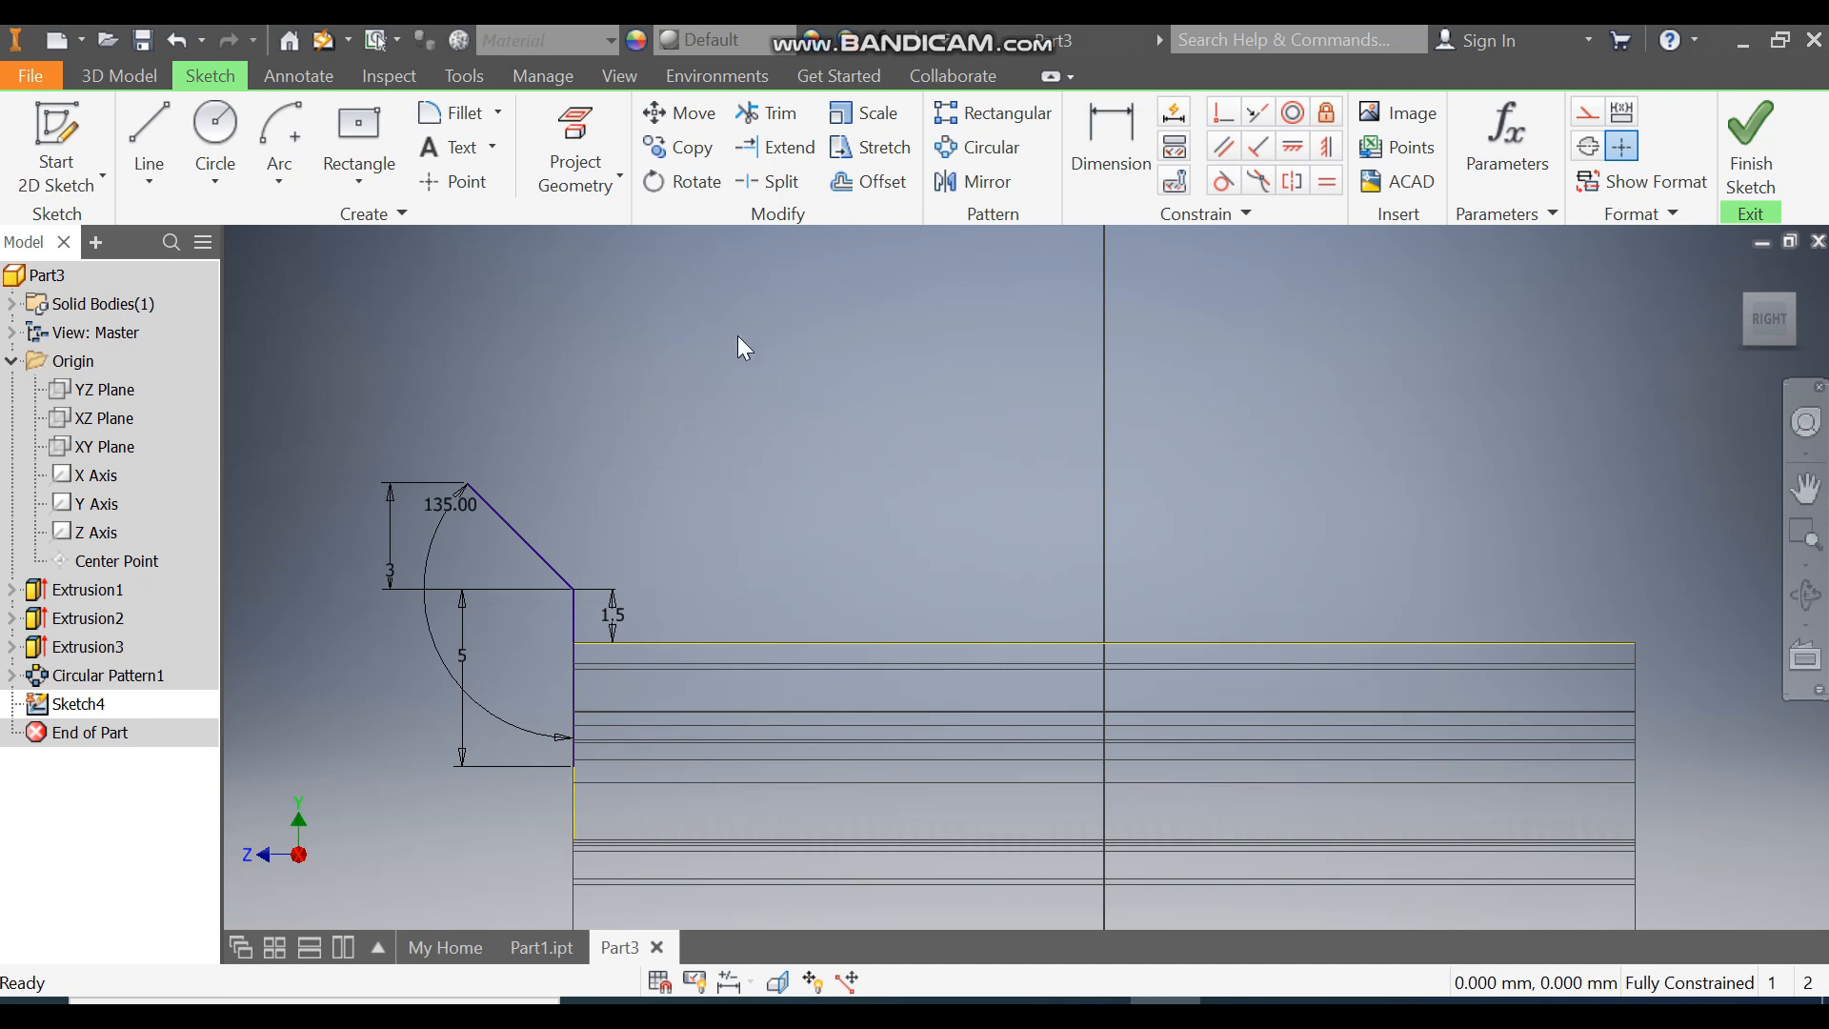
# Offset the bent flange line 1 mm inward, toward the middle of the cylinder.
pyautogui.click(853, 187)
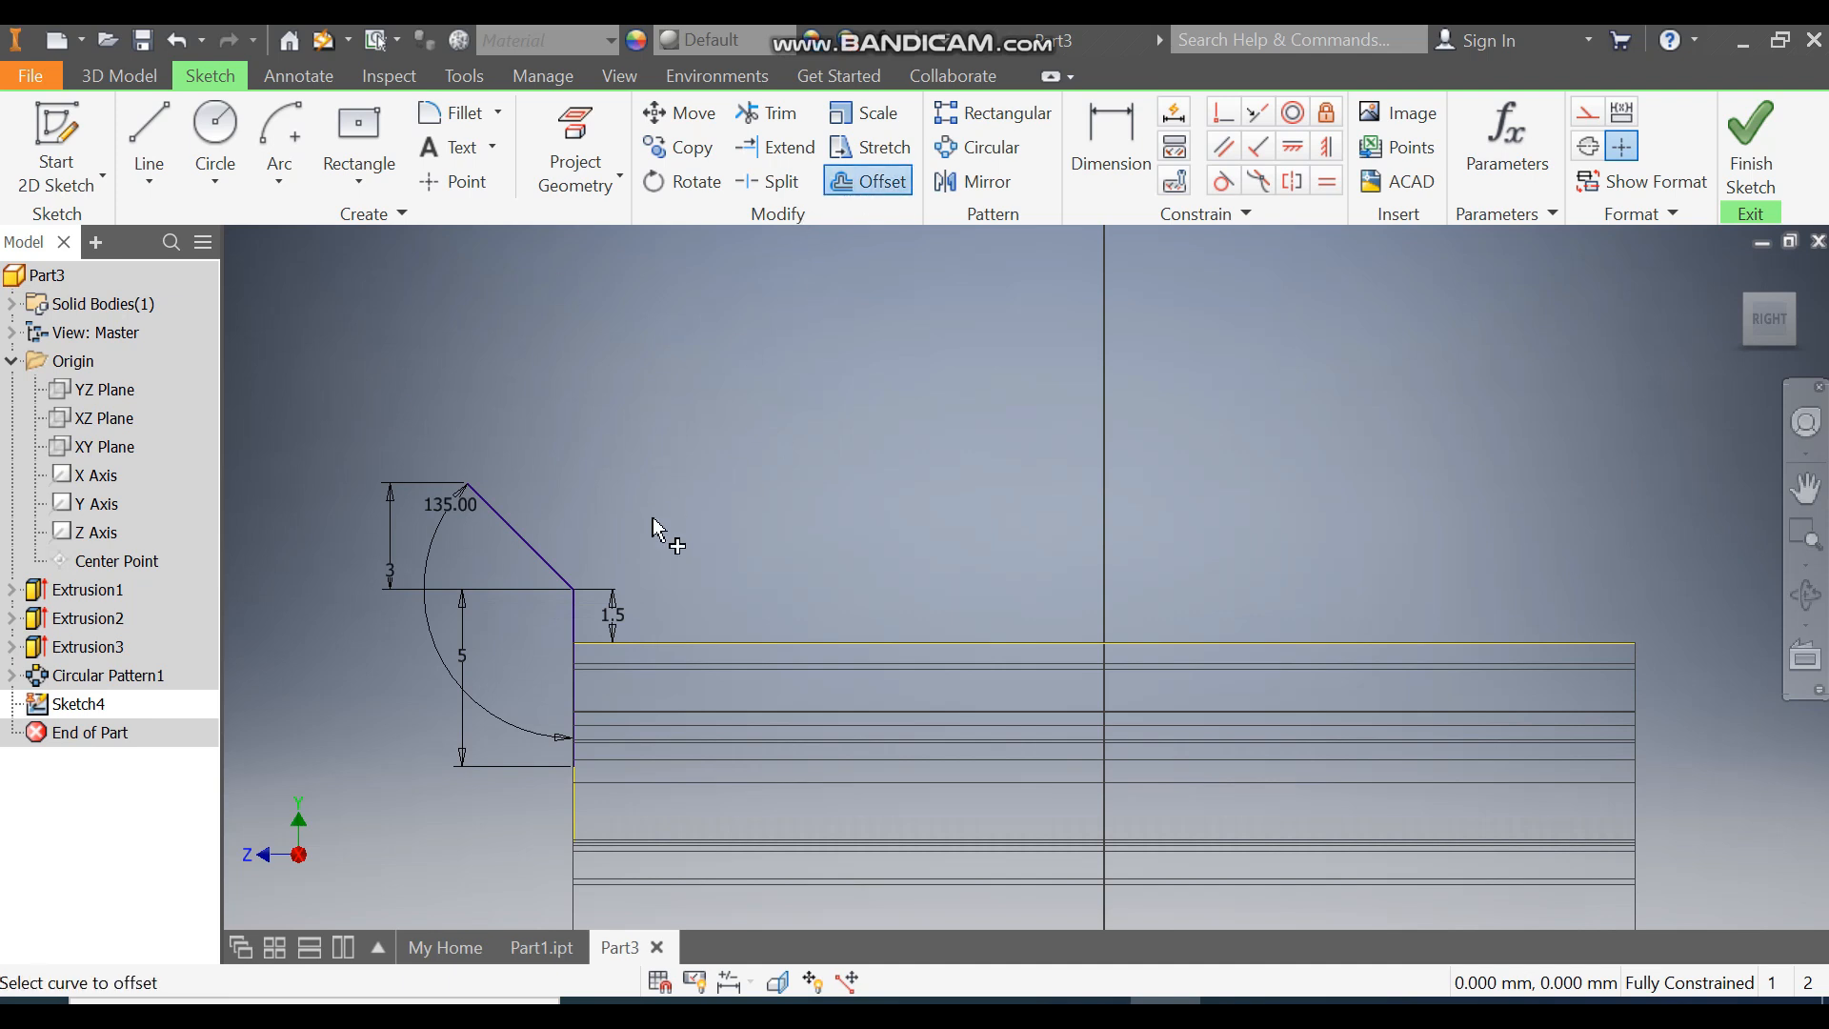
pyautogui.click(536, 552)
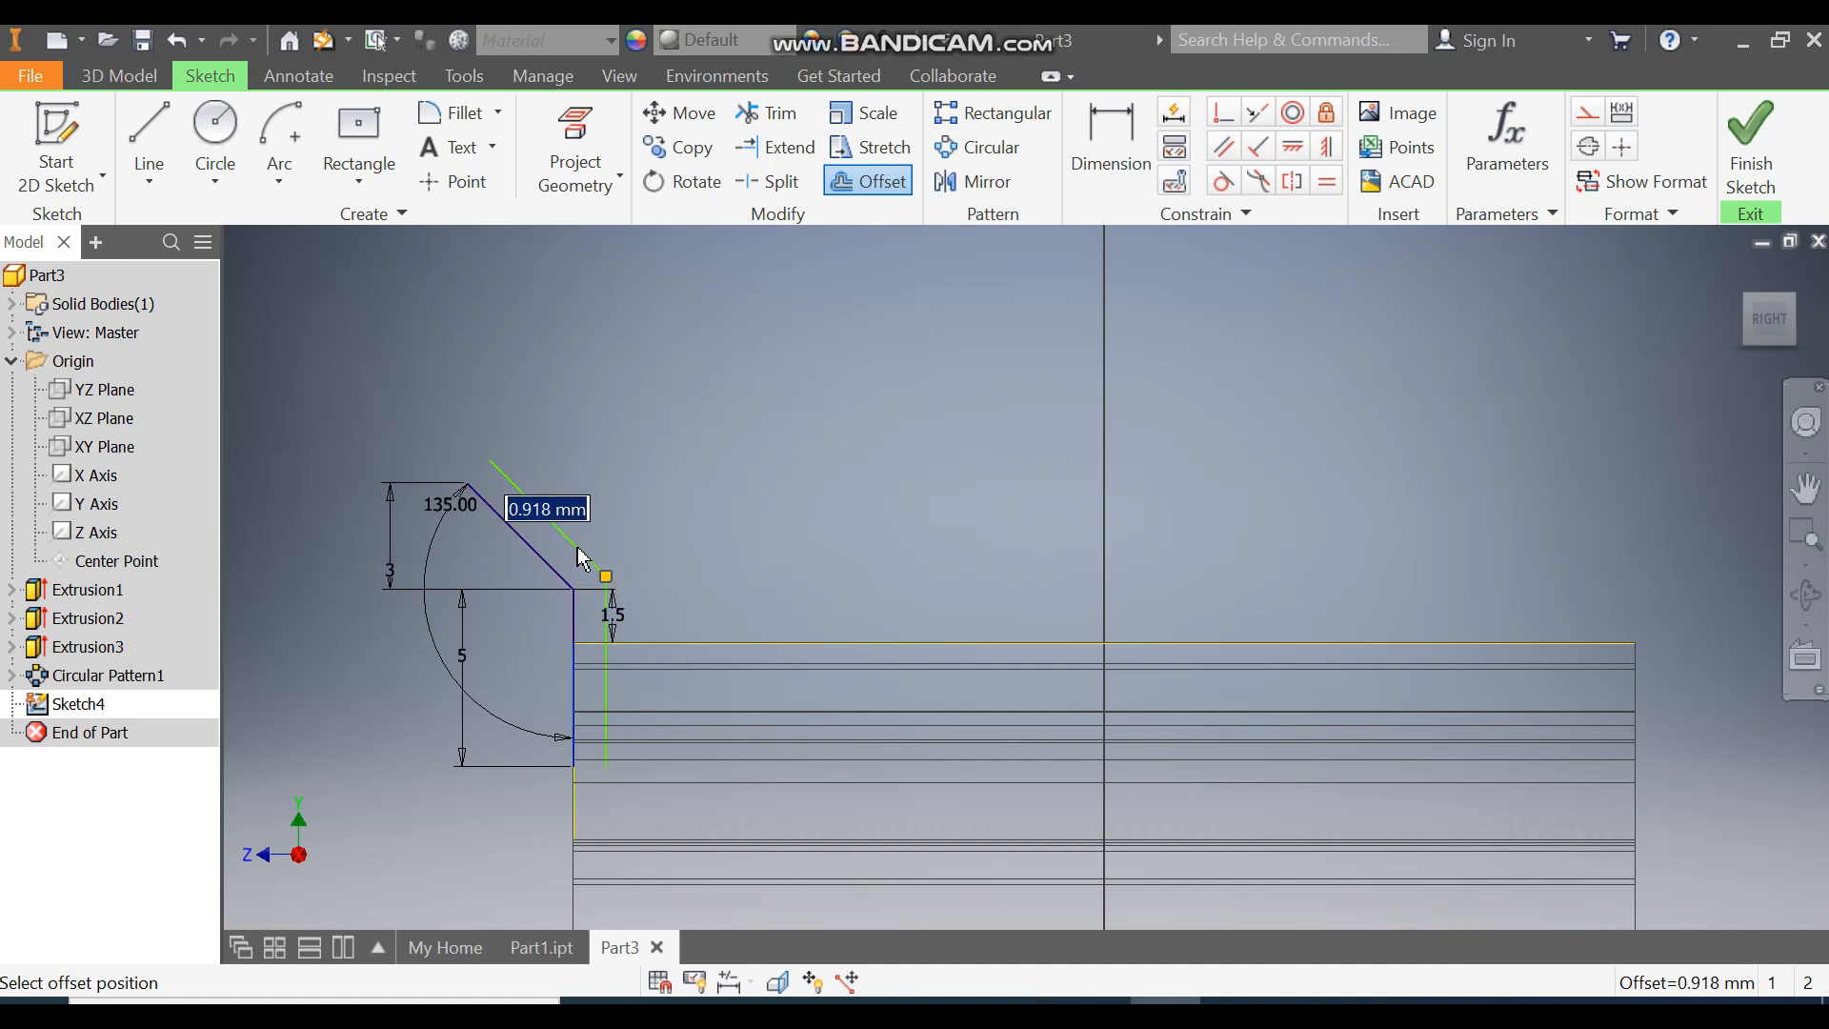
pyautogui.write('1')
pyautogui.press('Return')
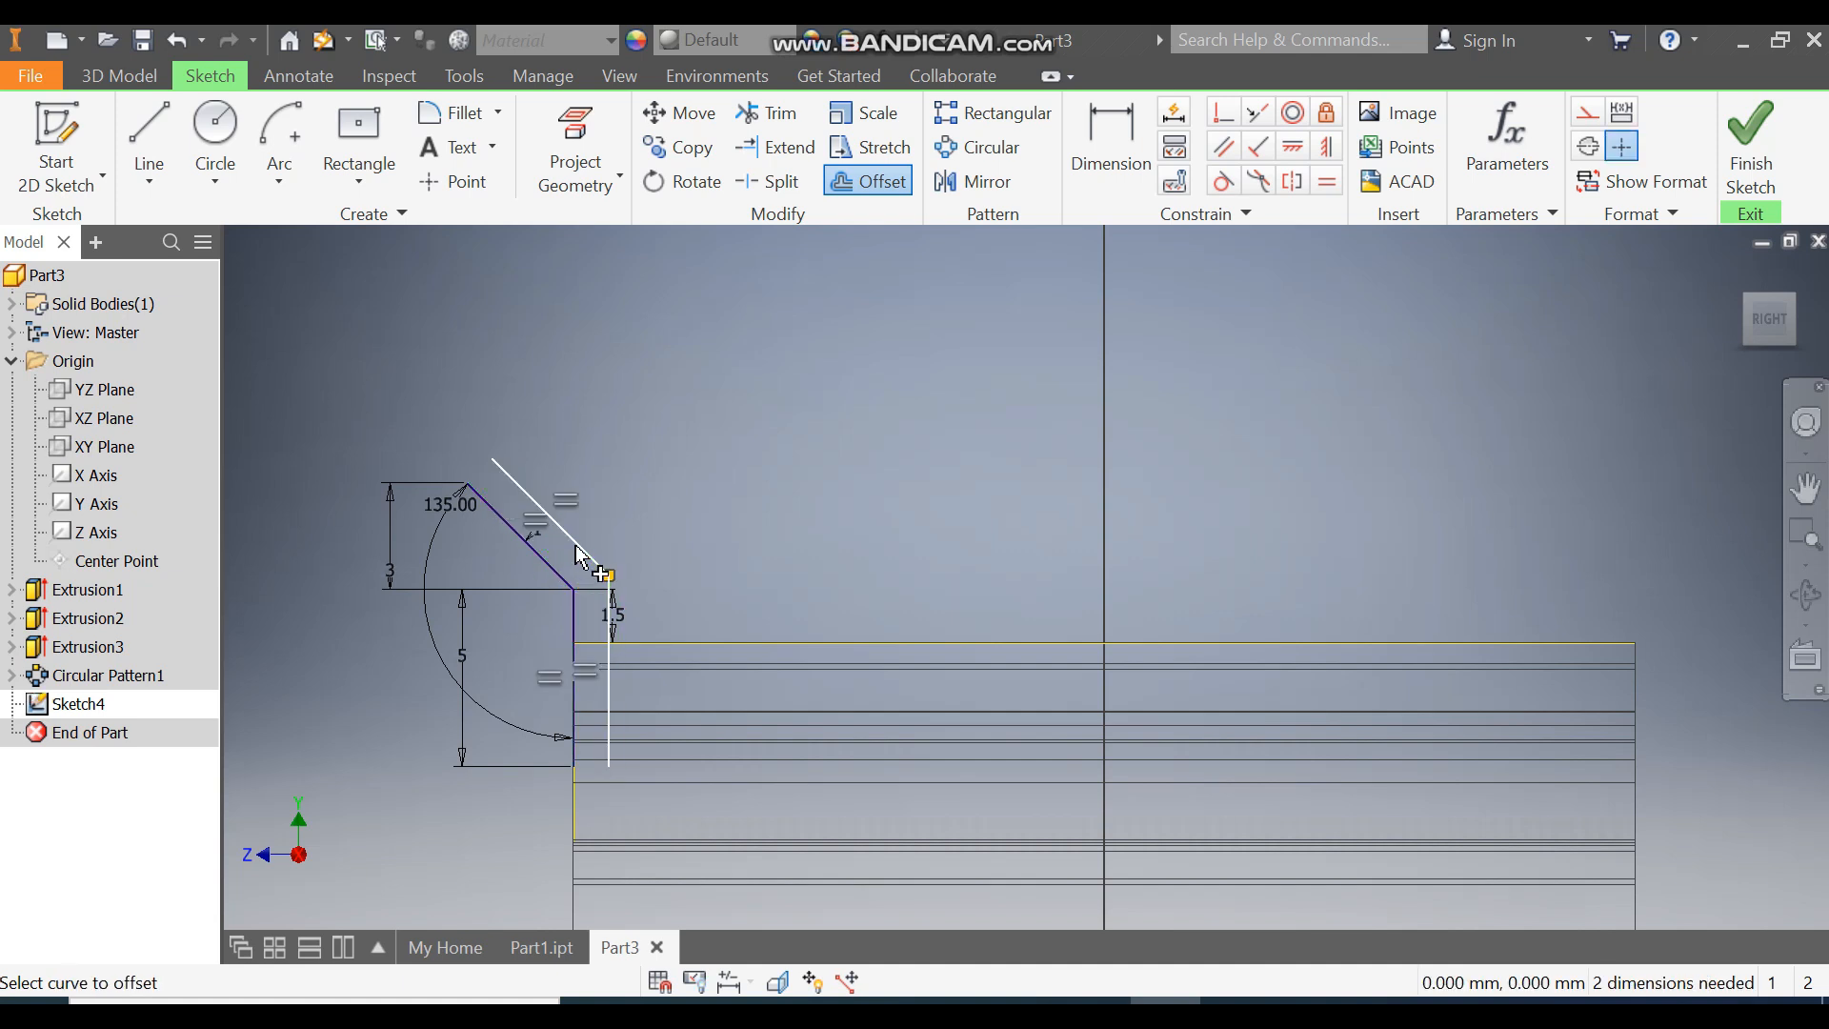
pyautogui.press('Escape')
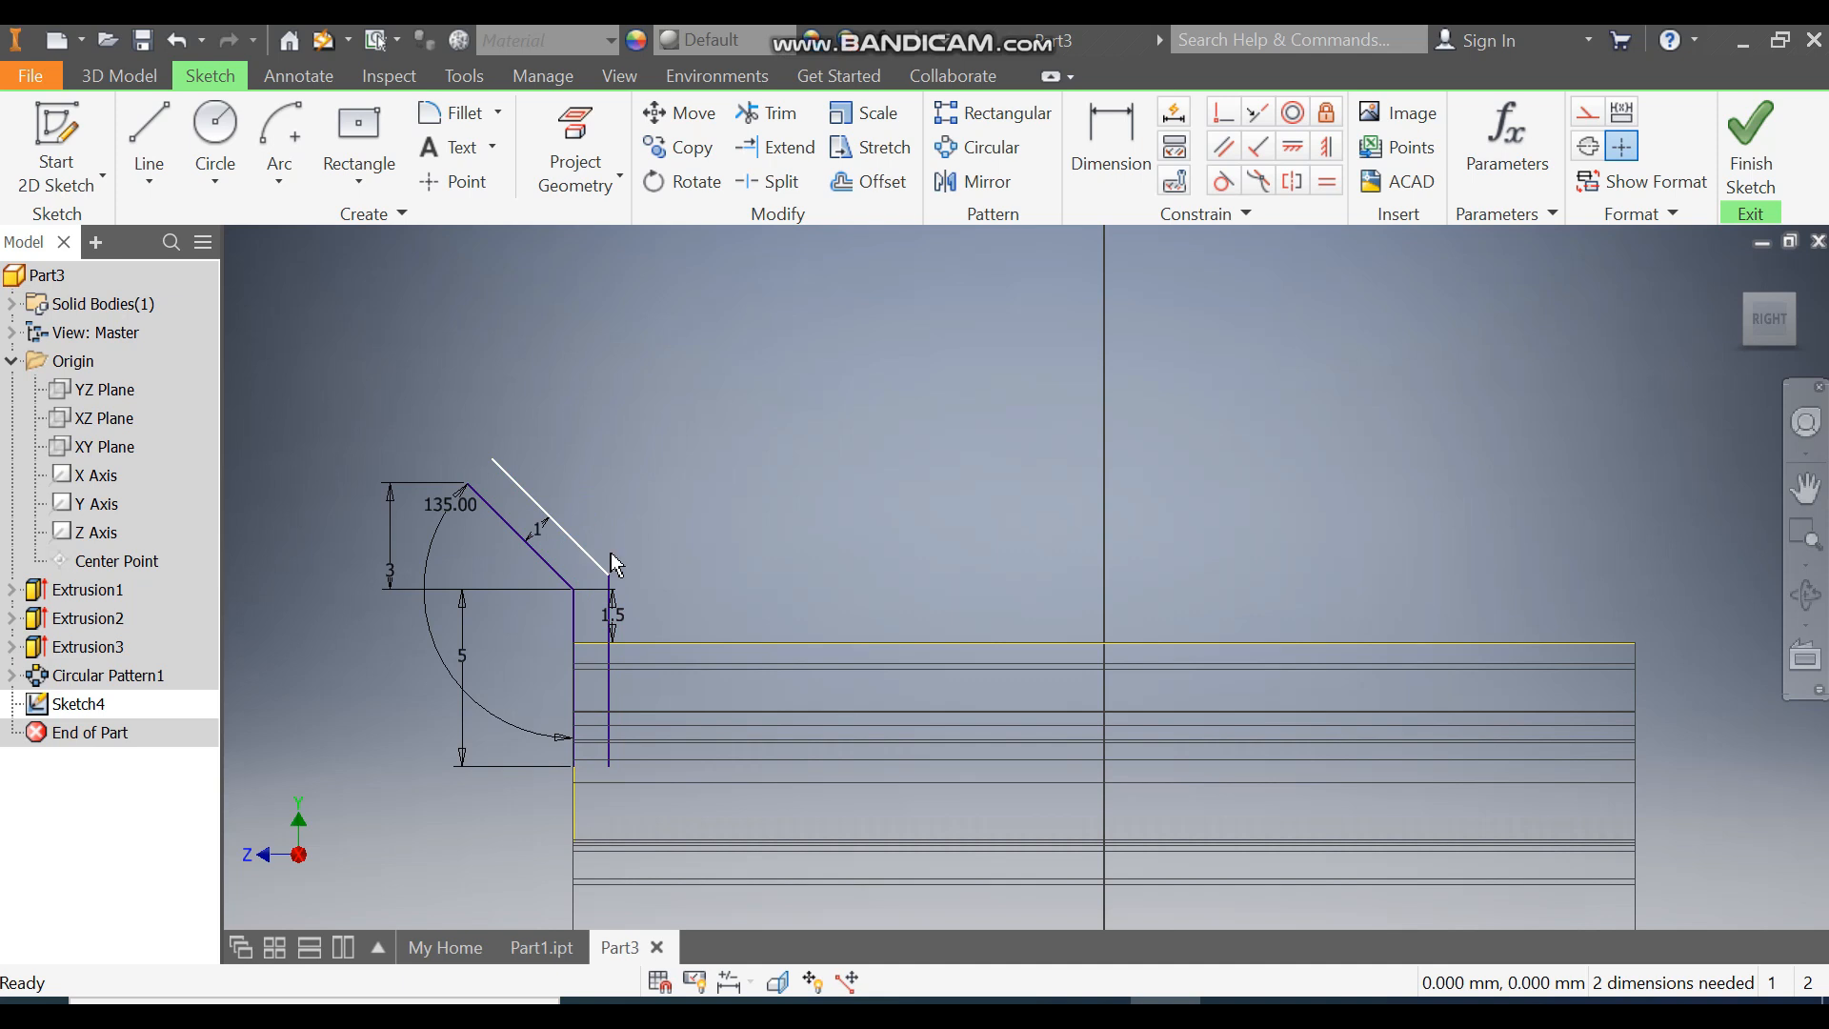
# Close the flange profile with short lines joining the slanted lines' outer ends and the vertical lines' lower ends.
pyautogui.click(149, 133)
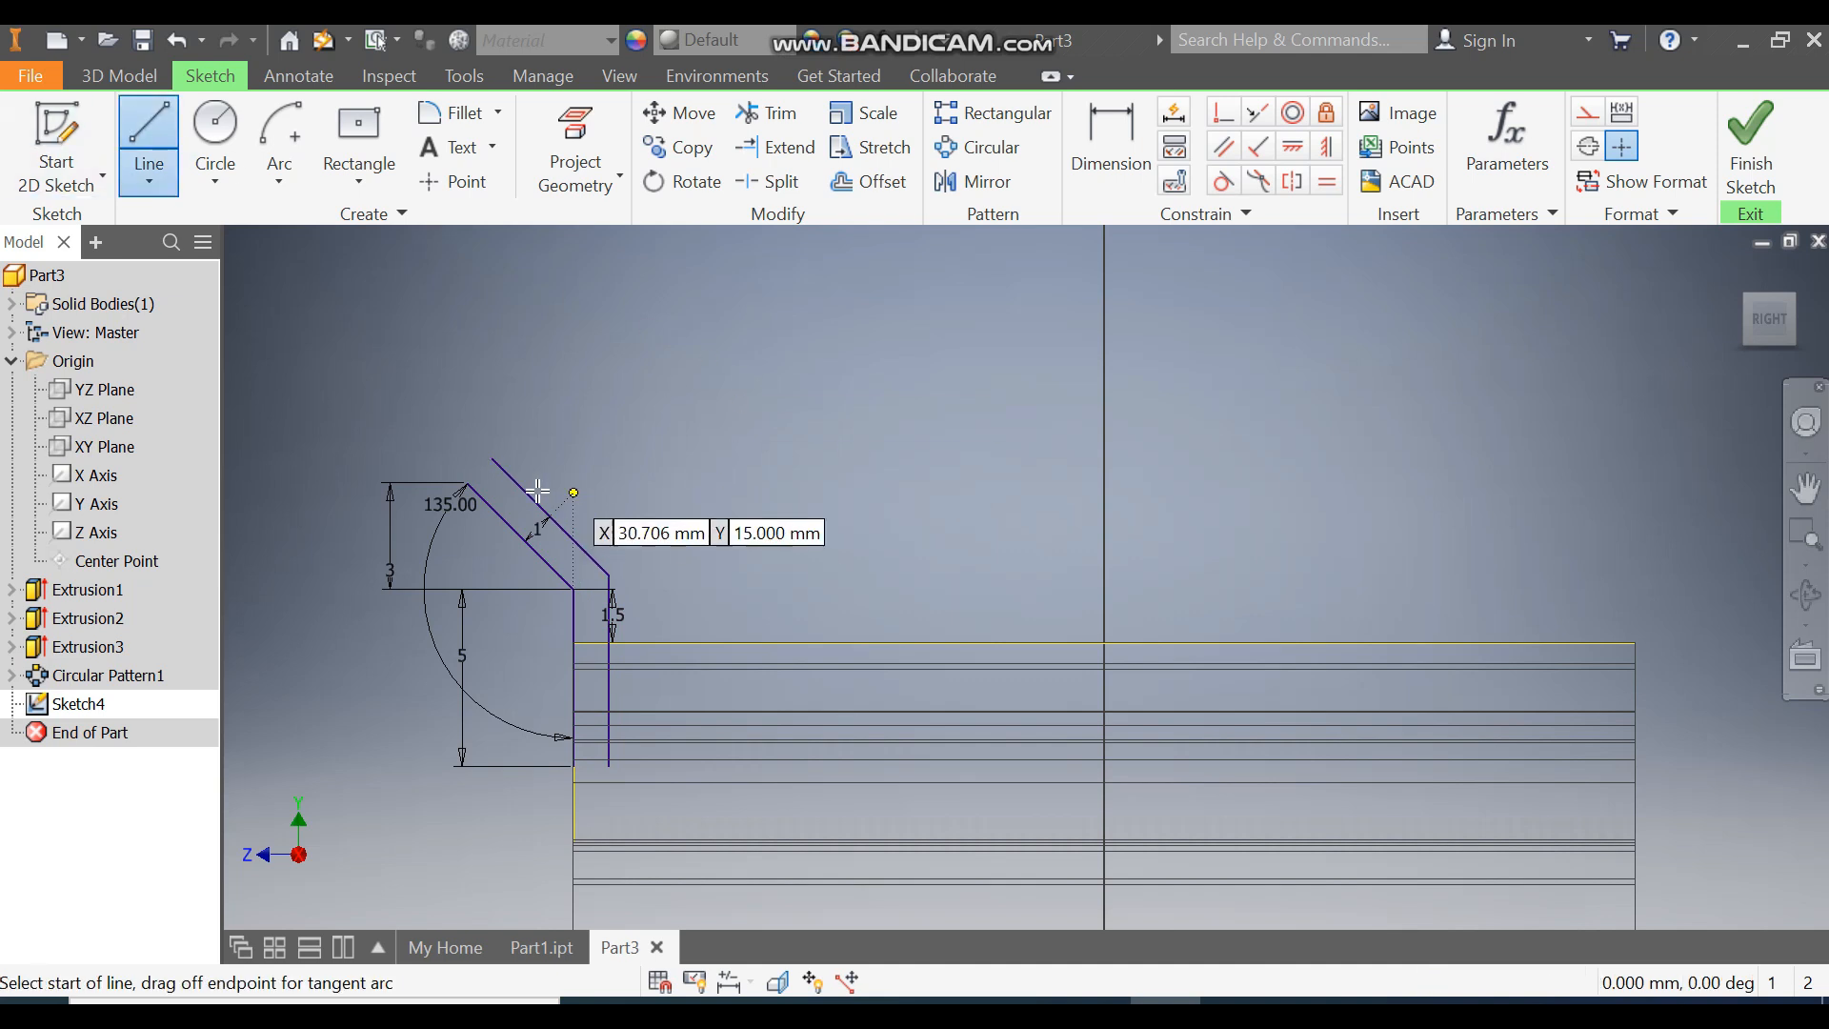
pyautogui.click(467, 483)
pyautogui.doubleClick(492, 458)
pyautogui.click(574, 764)
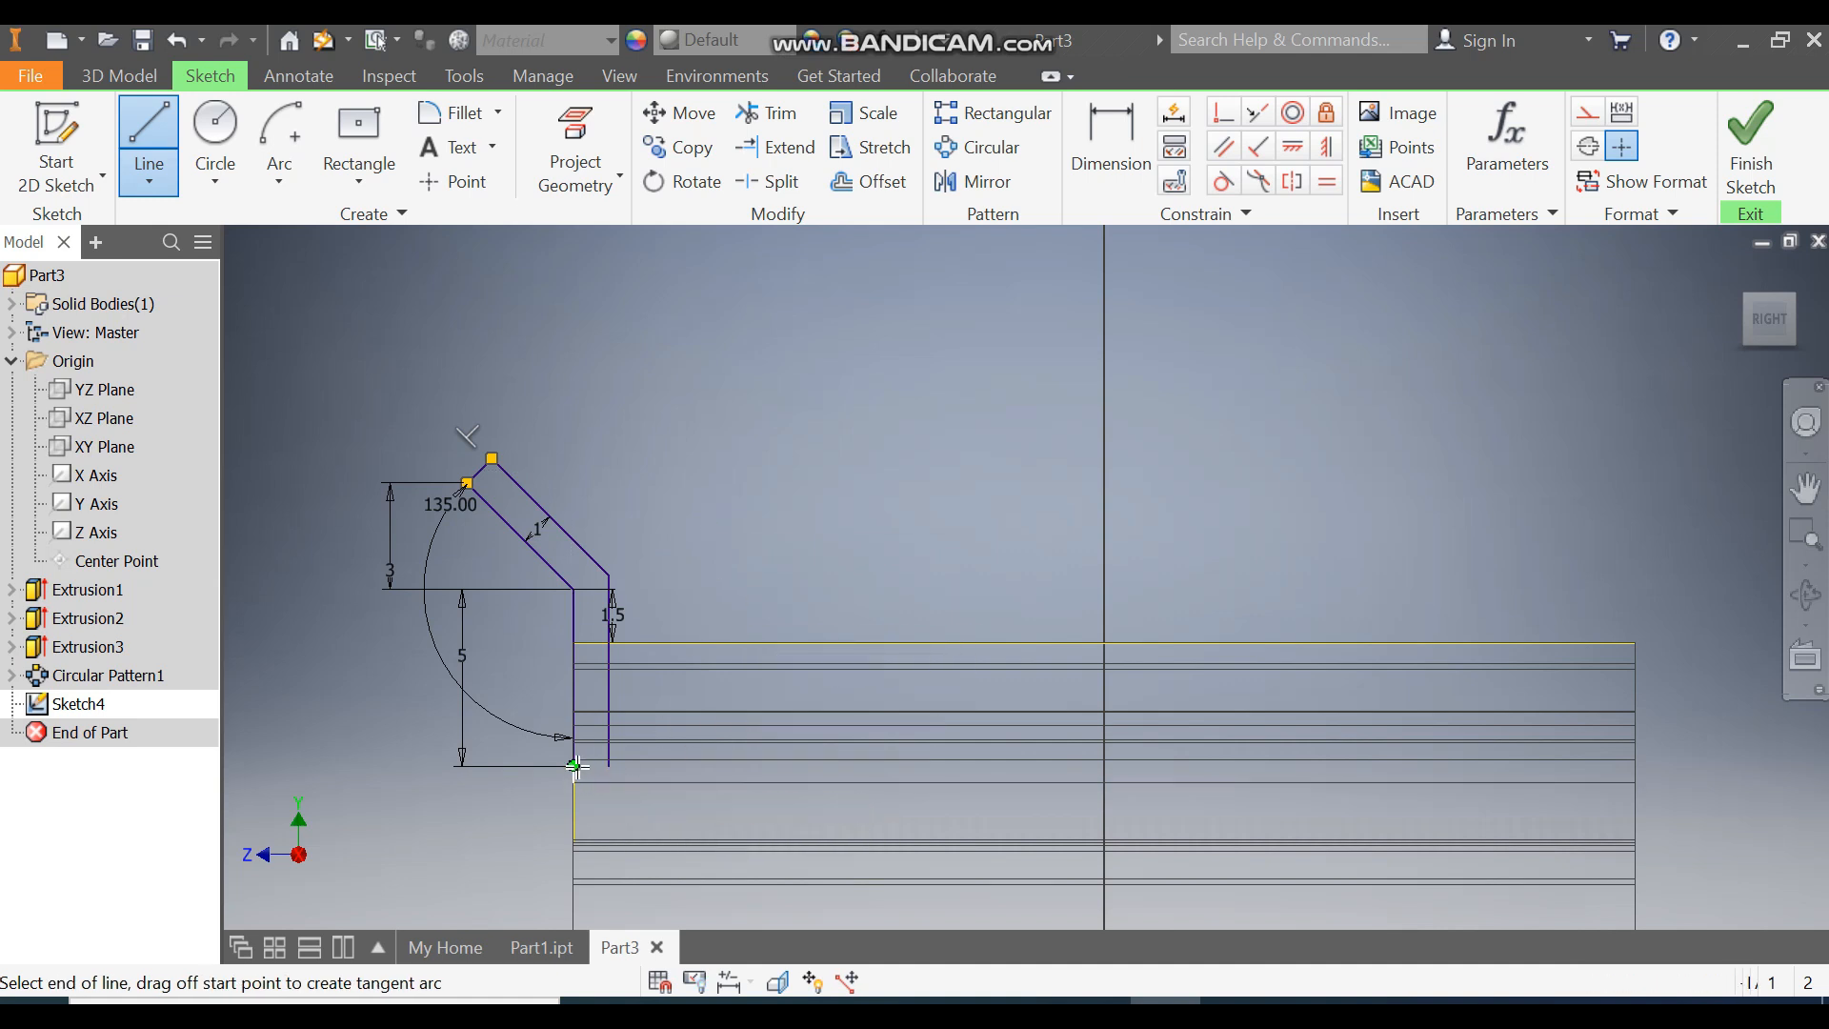
pyautogui.doubleClick(610, 766)
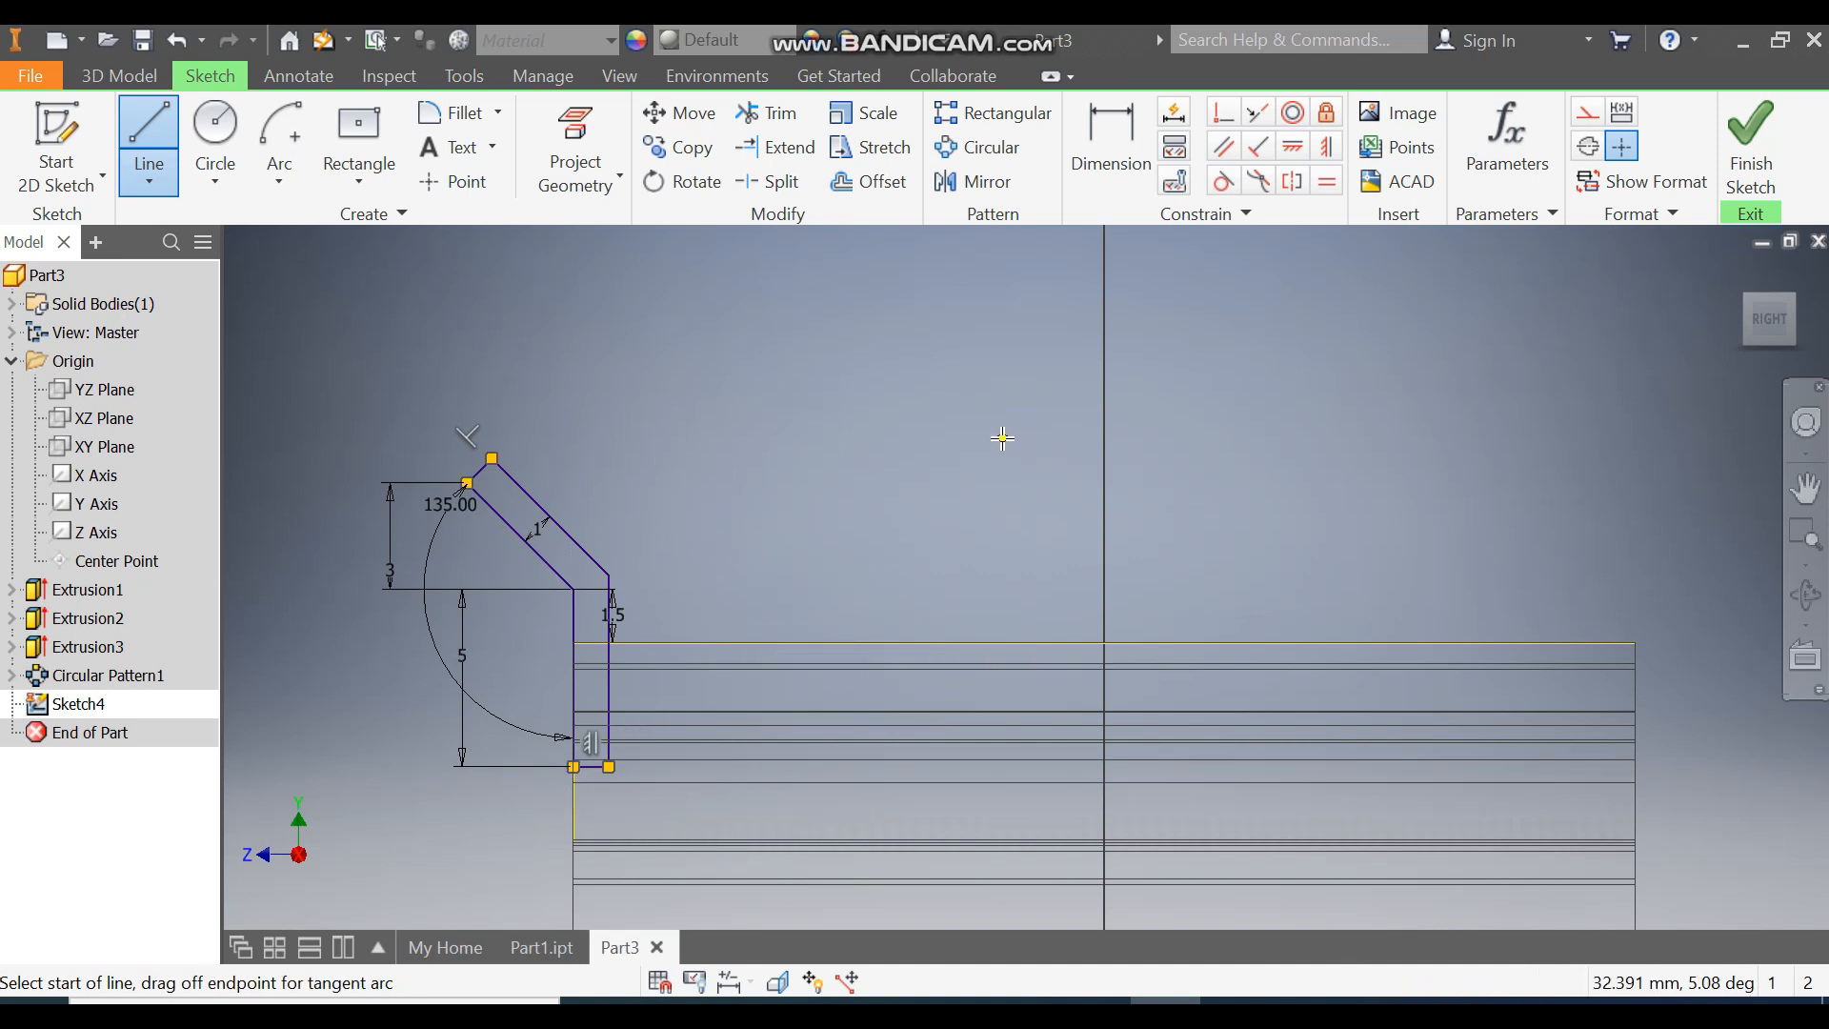
pyautogui.press('Escape')
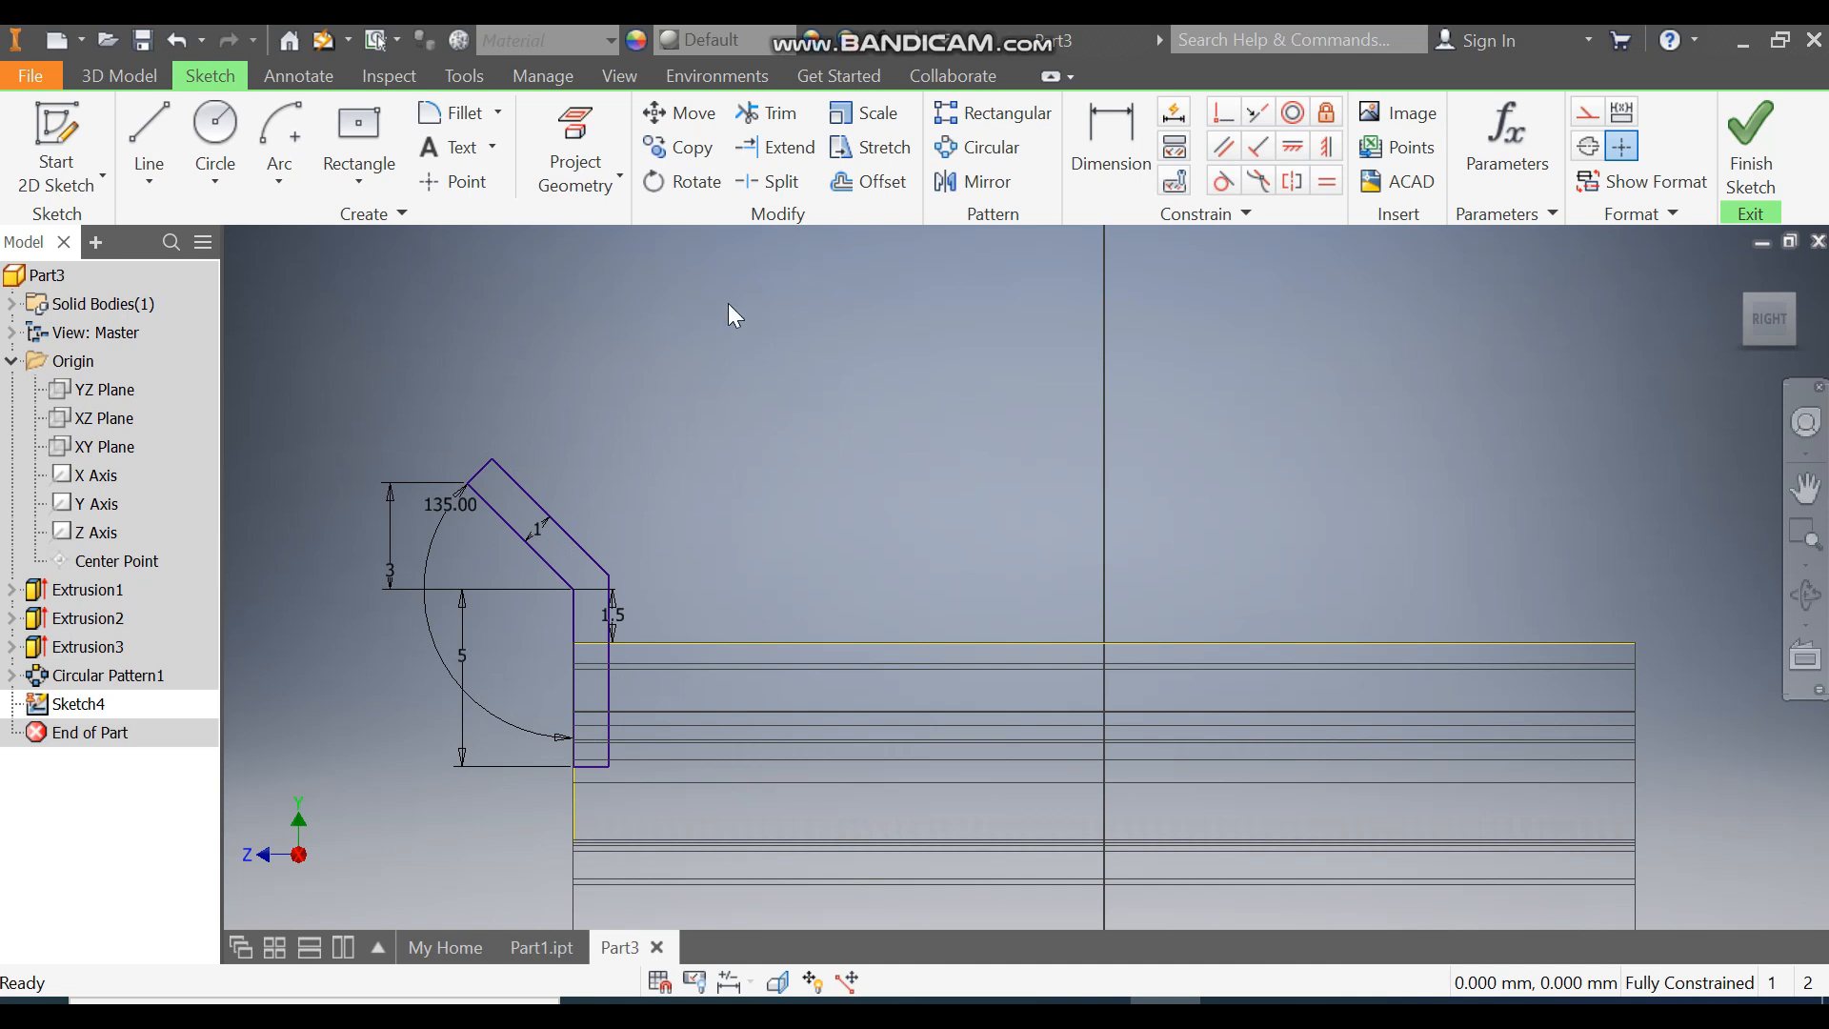
# Draw a vertical line from the origin up past the cylinder's upper edge and convert it to construction geometry.
pyautogui.scroll(-3, 606, 381)
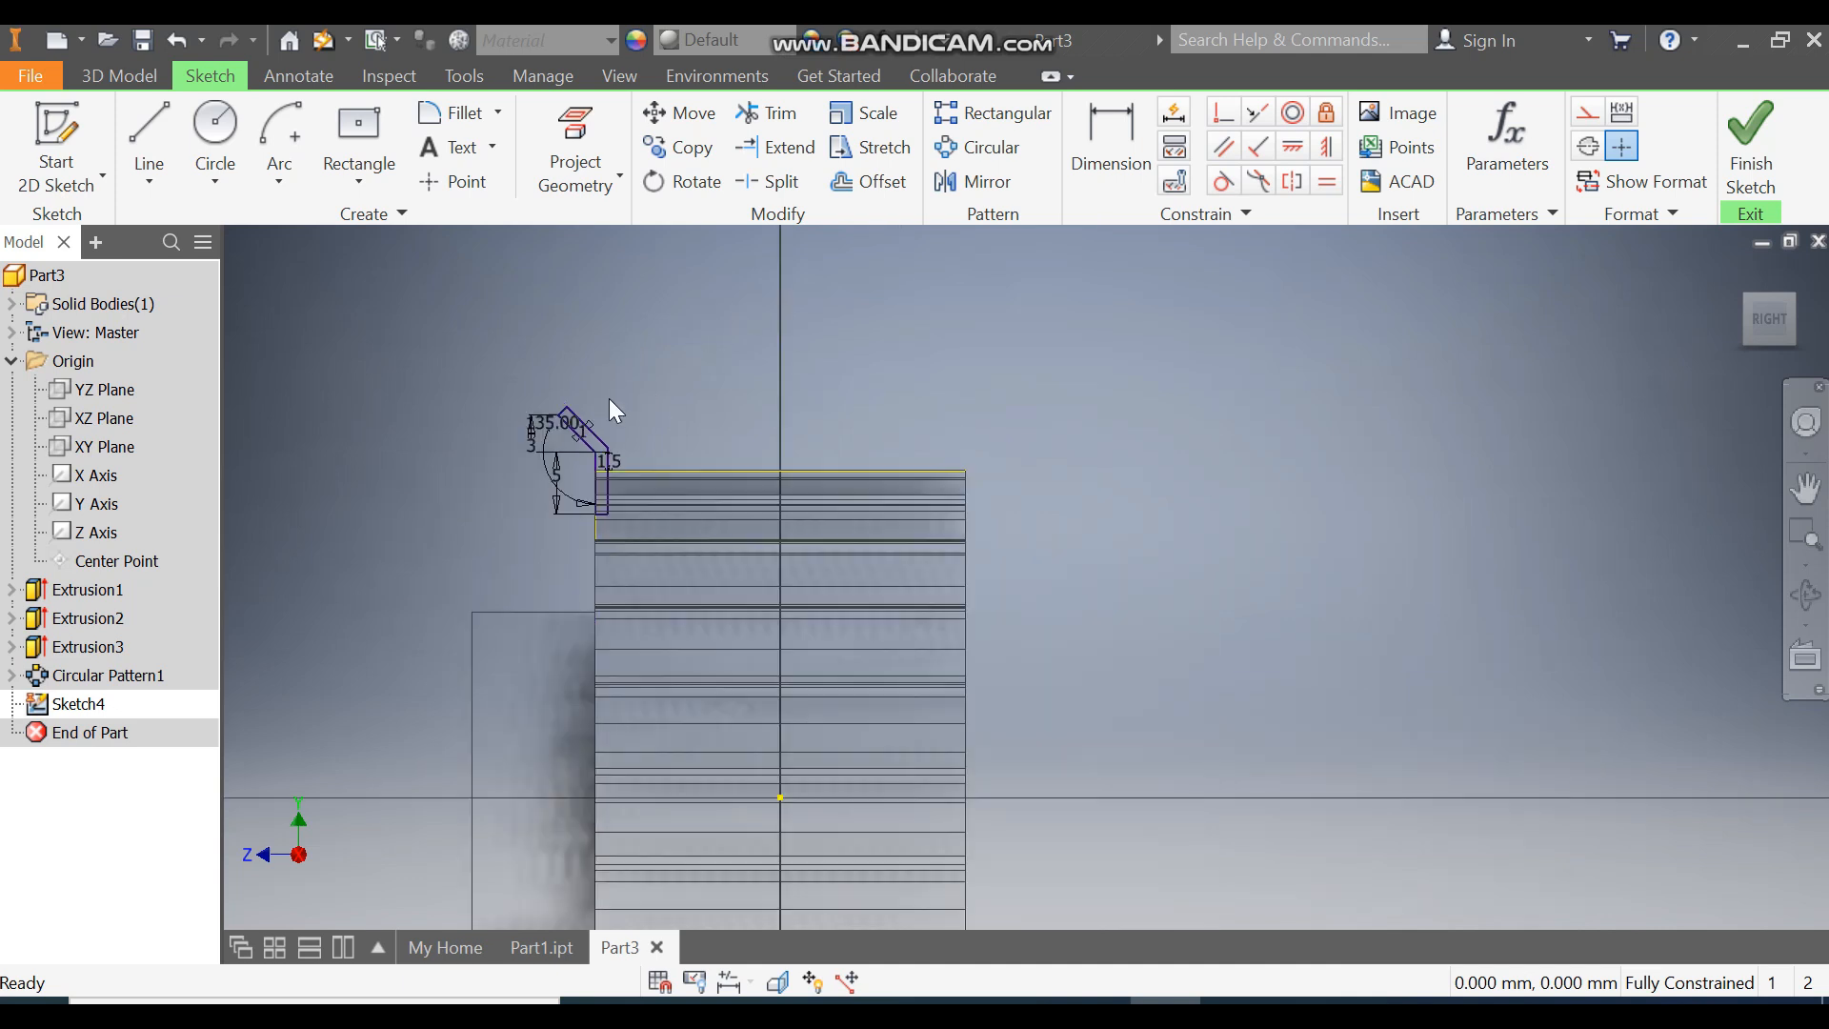
pyautogui.scroll(-2, 608, 398)
pyautogui.click(149, 143)
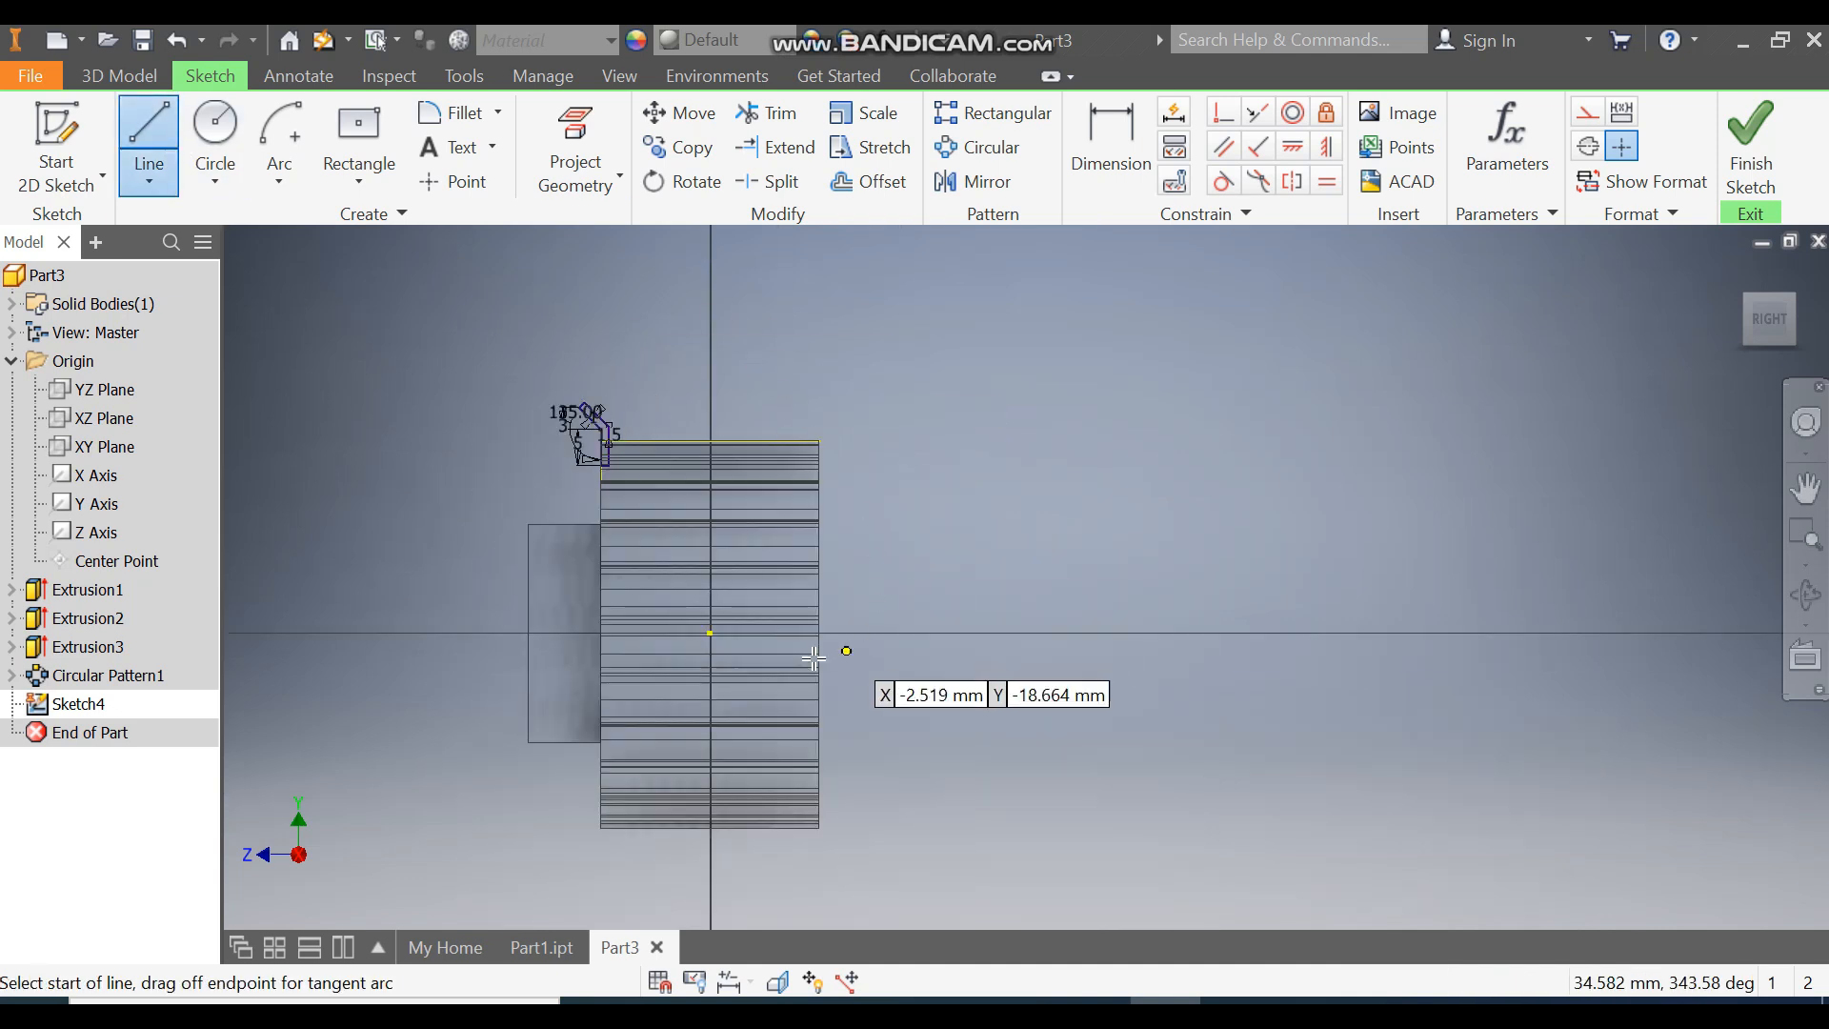
pyautogui.click(710, 633)
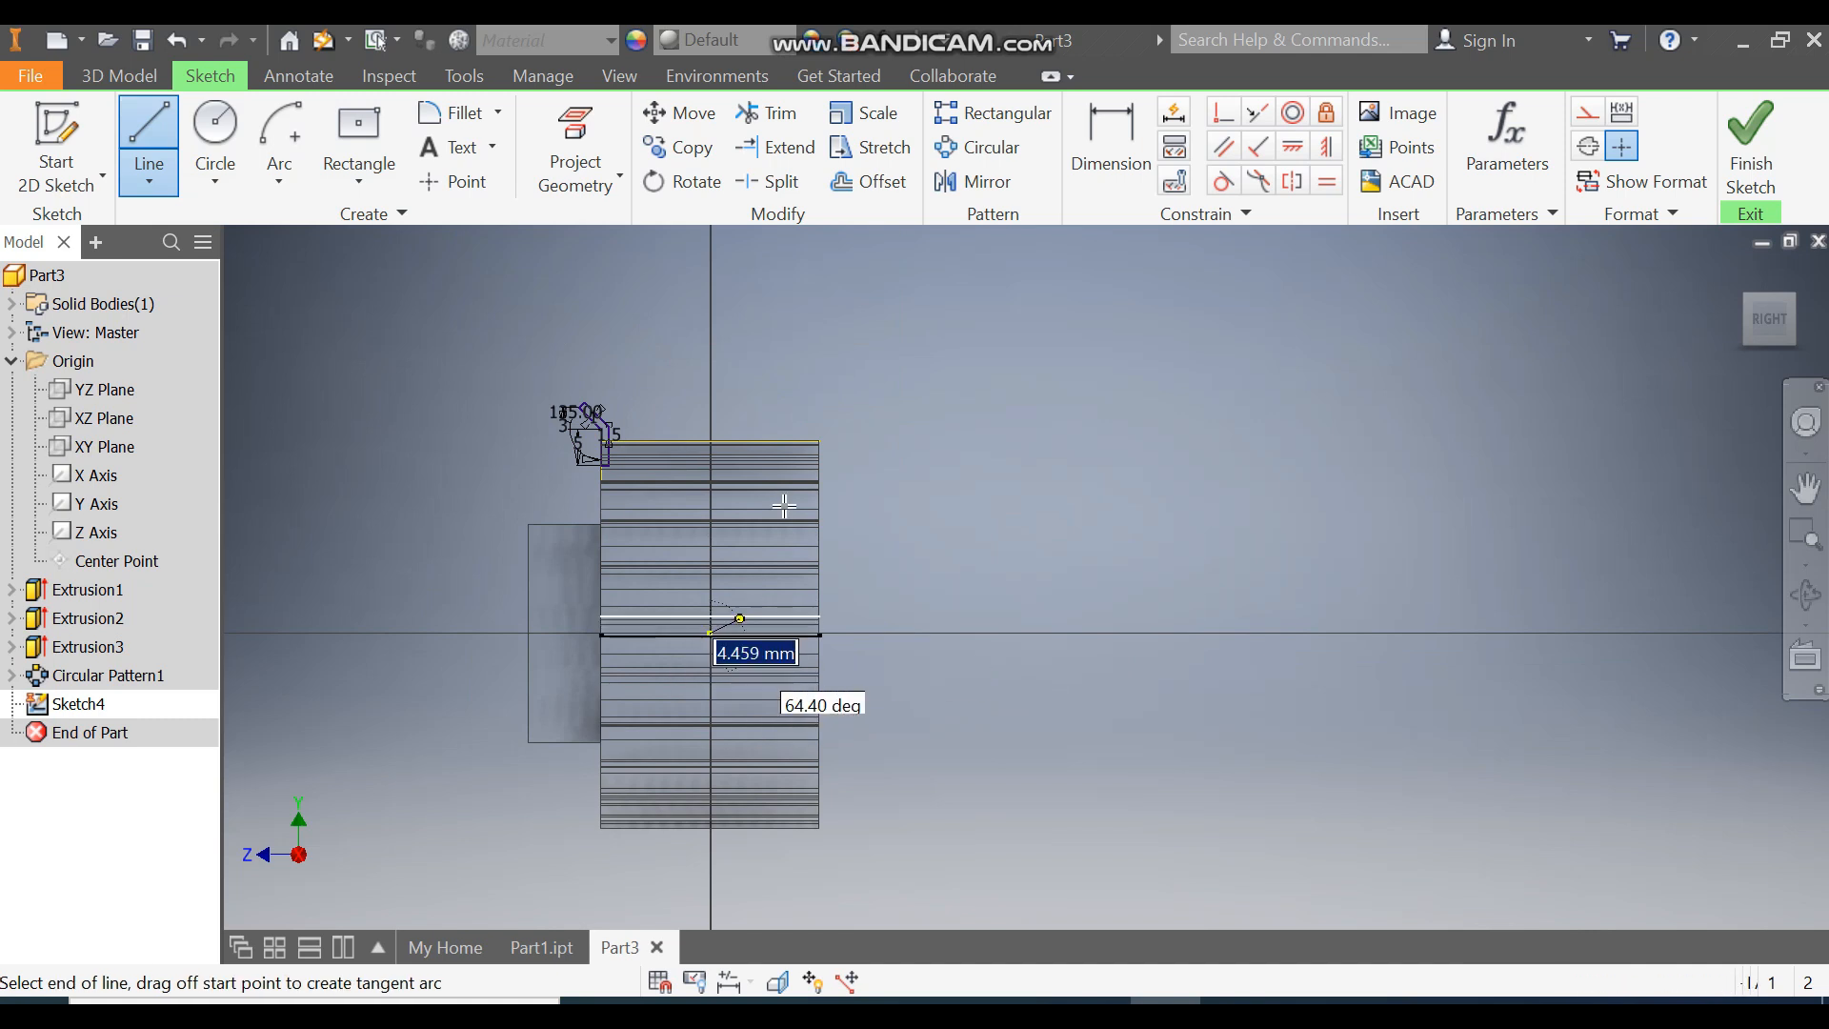
pyautogui.click(710, 298)
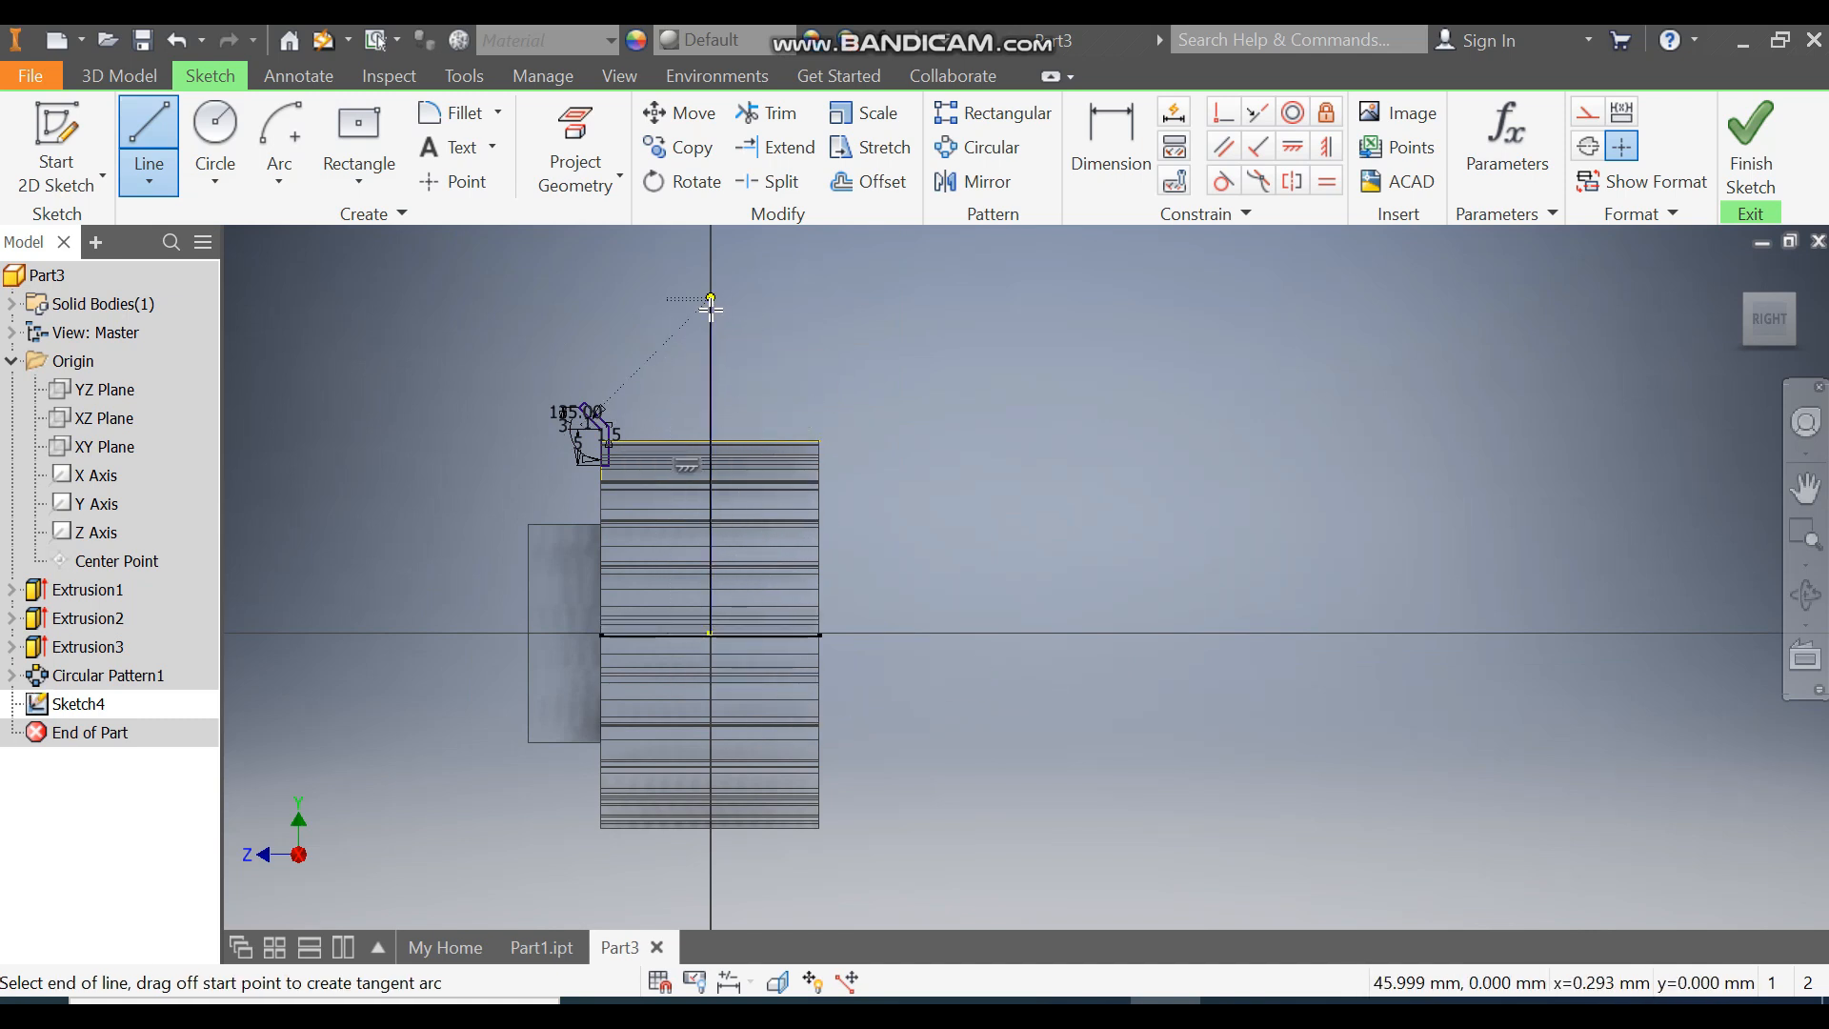
pyautogui.press('Escape')
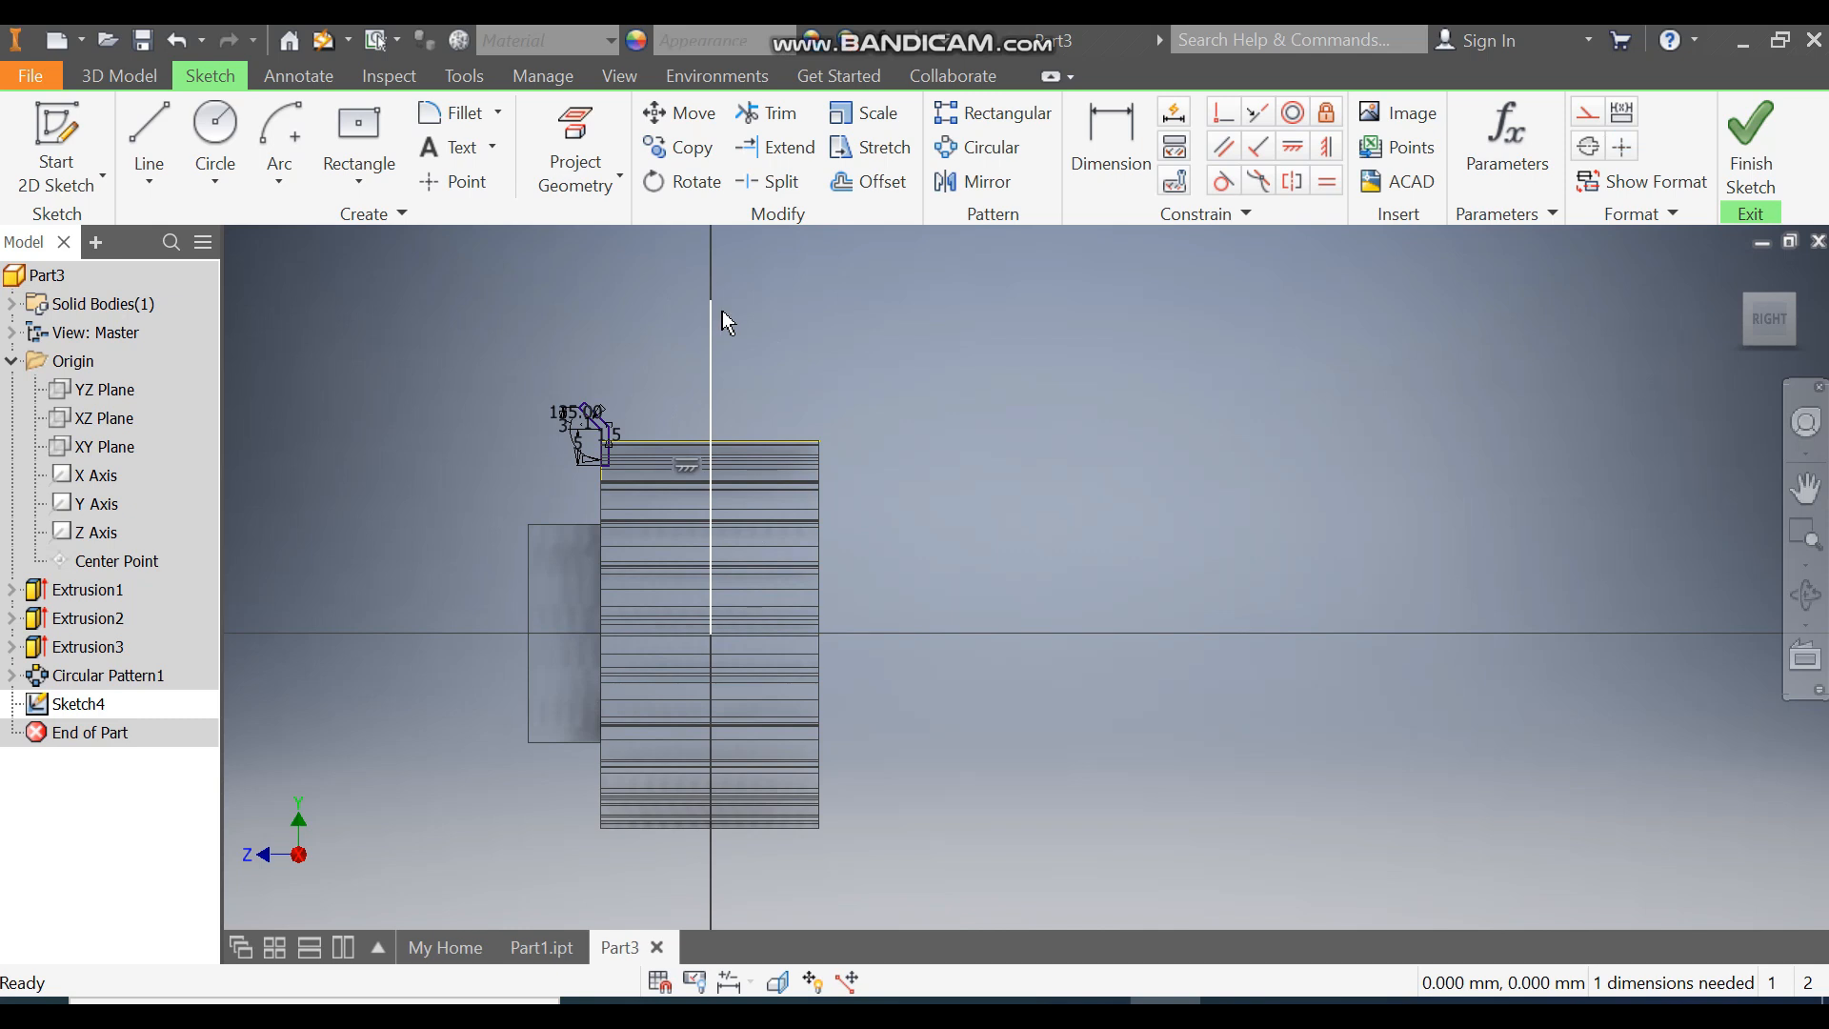
pyautogui.click(1586, 115)
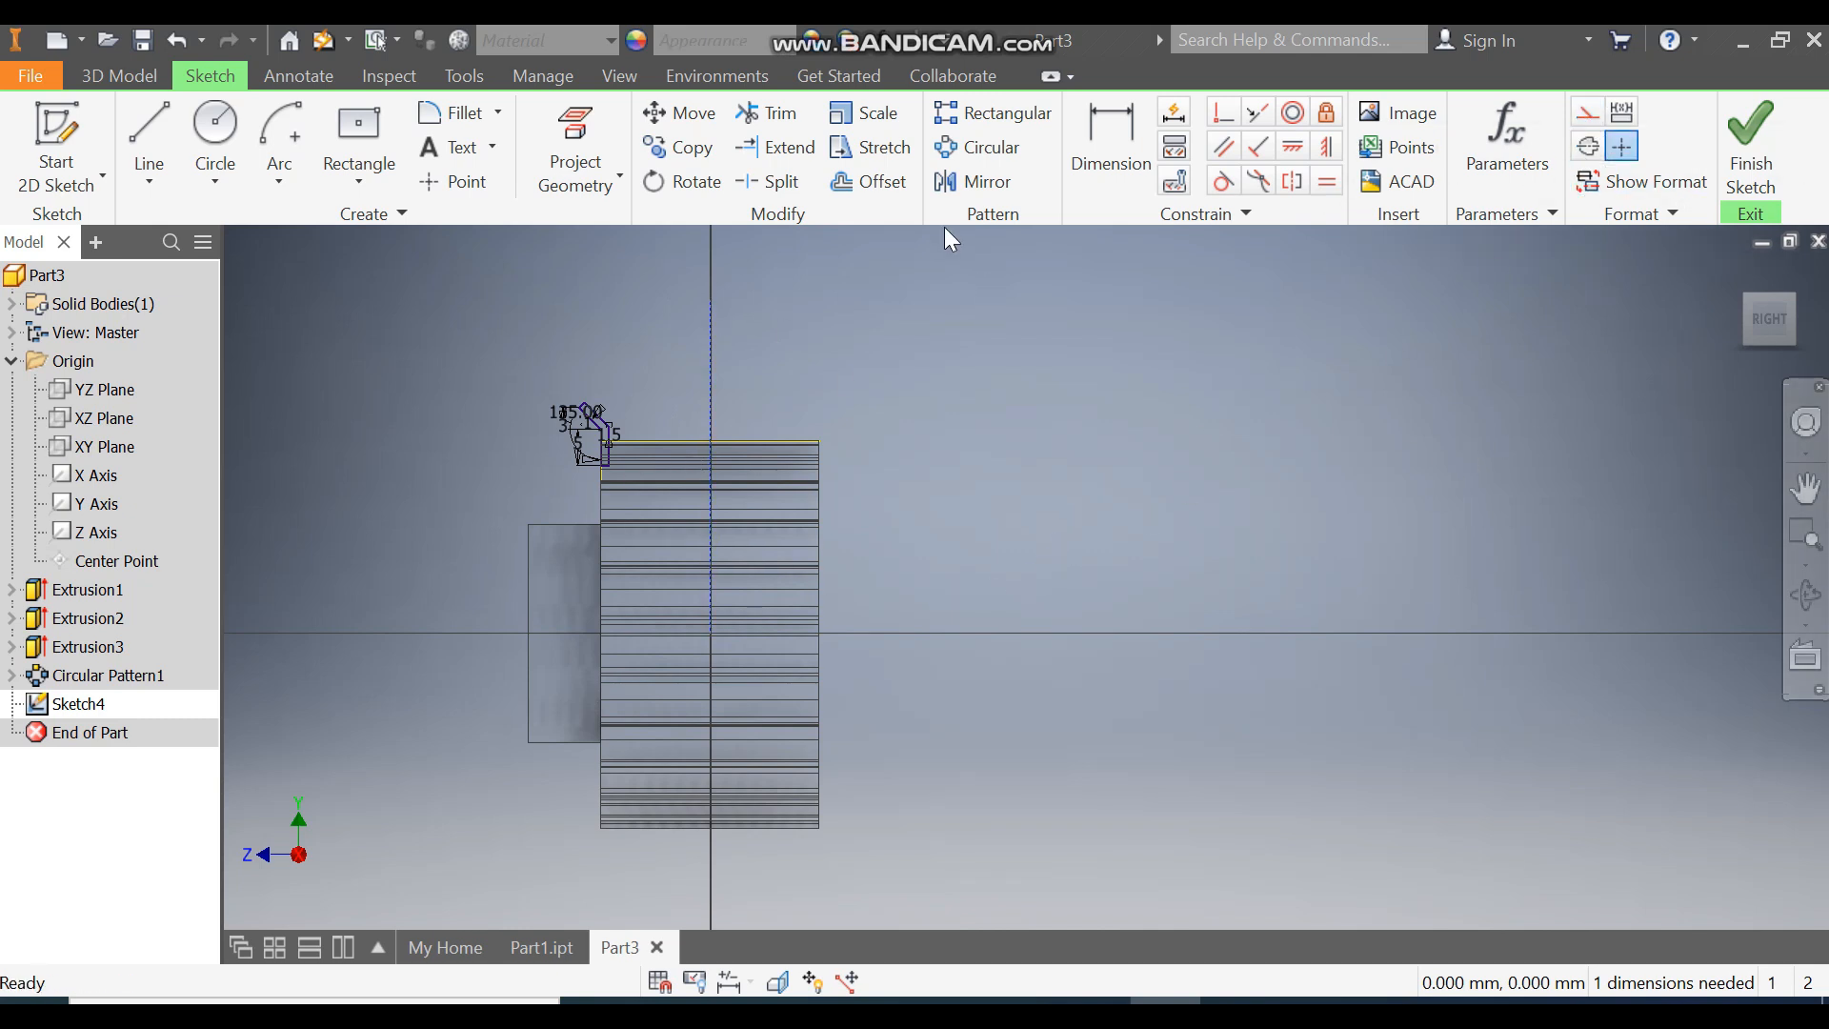
# Mirror the closed flange profile about the vertical construction line, leaving the projected cylinder edge out of the selection.
pyautogui.click(972, 181)
pyautogui.scroll(3, 575, 438)
pyautogui.click(575, 441)
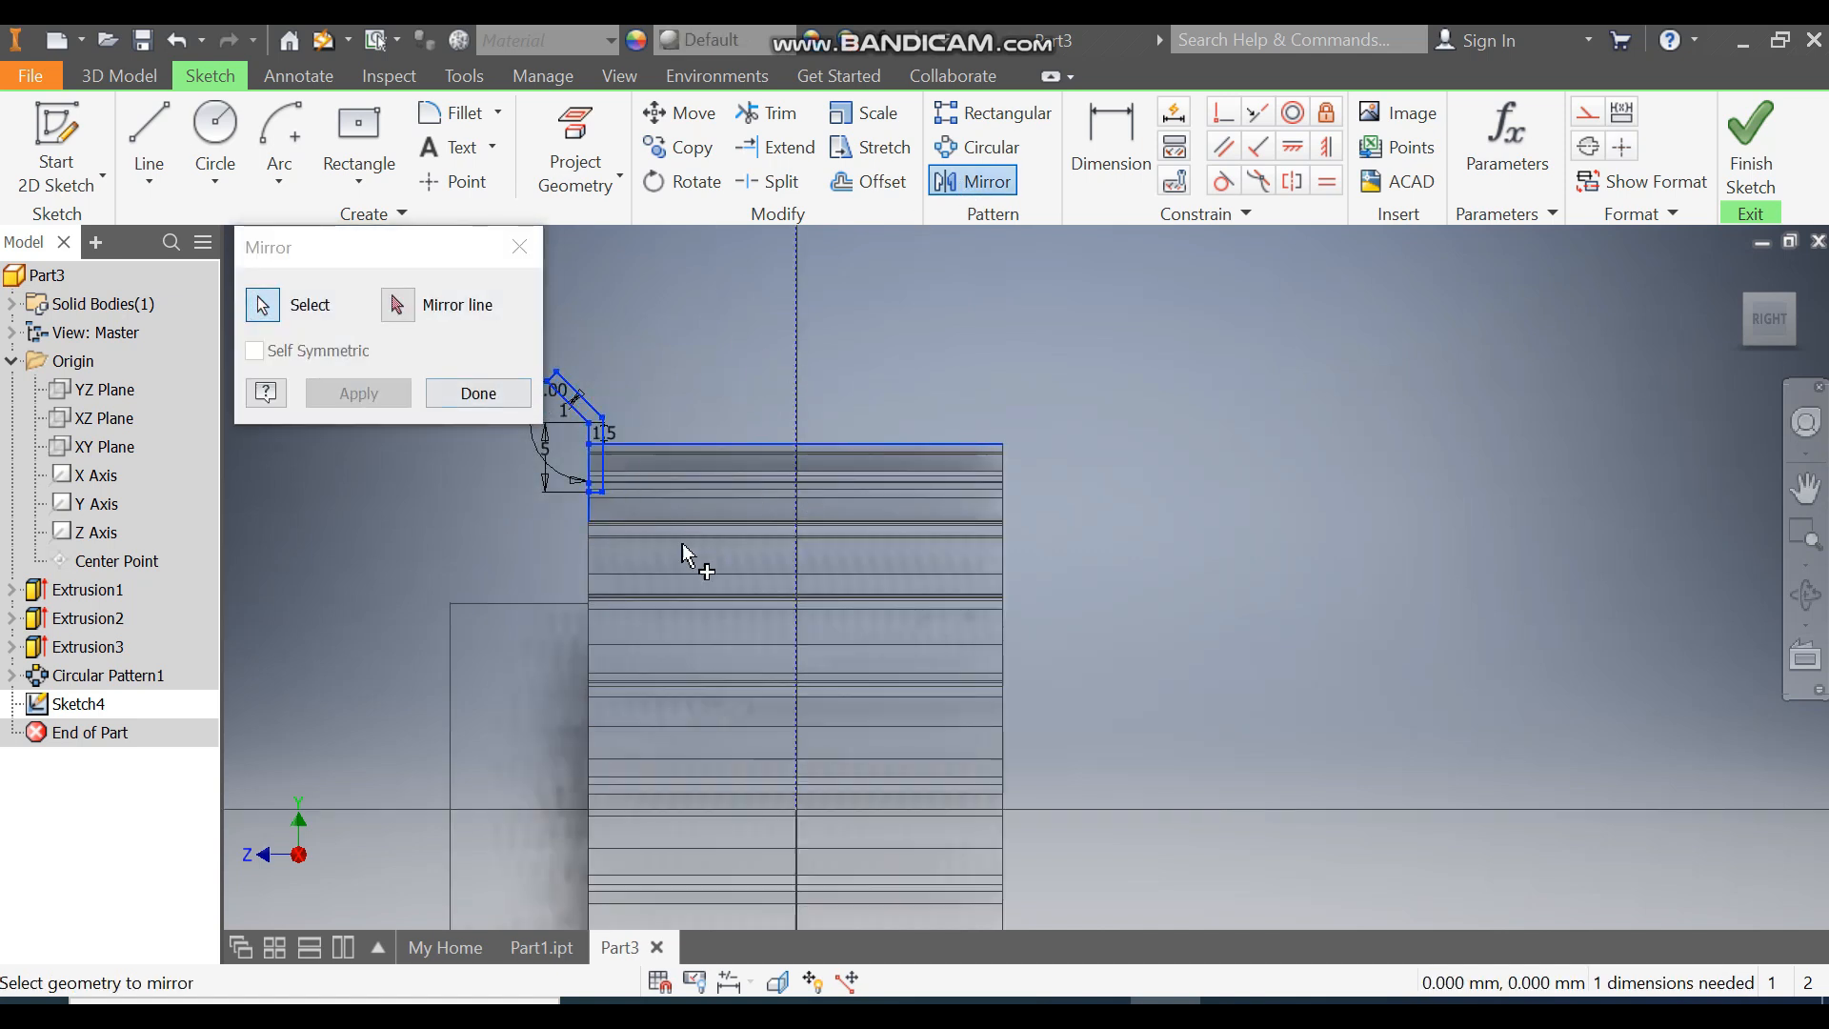
pyautogui.scroll(3, 682, 551)
pyautogui.moveTo(625, 478); pyautogui.dragTo(917, 570, button='middle')
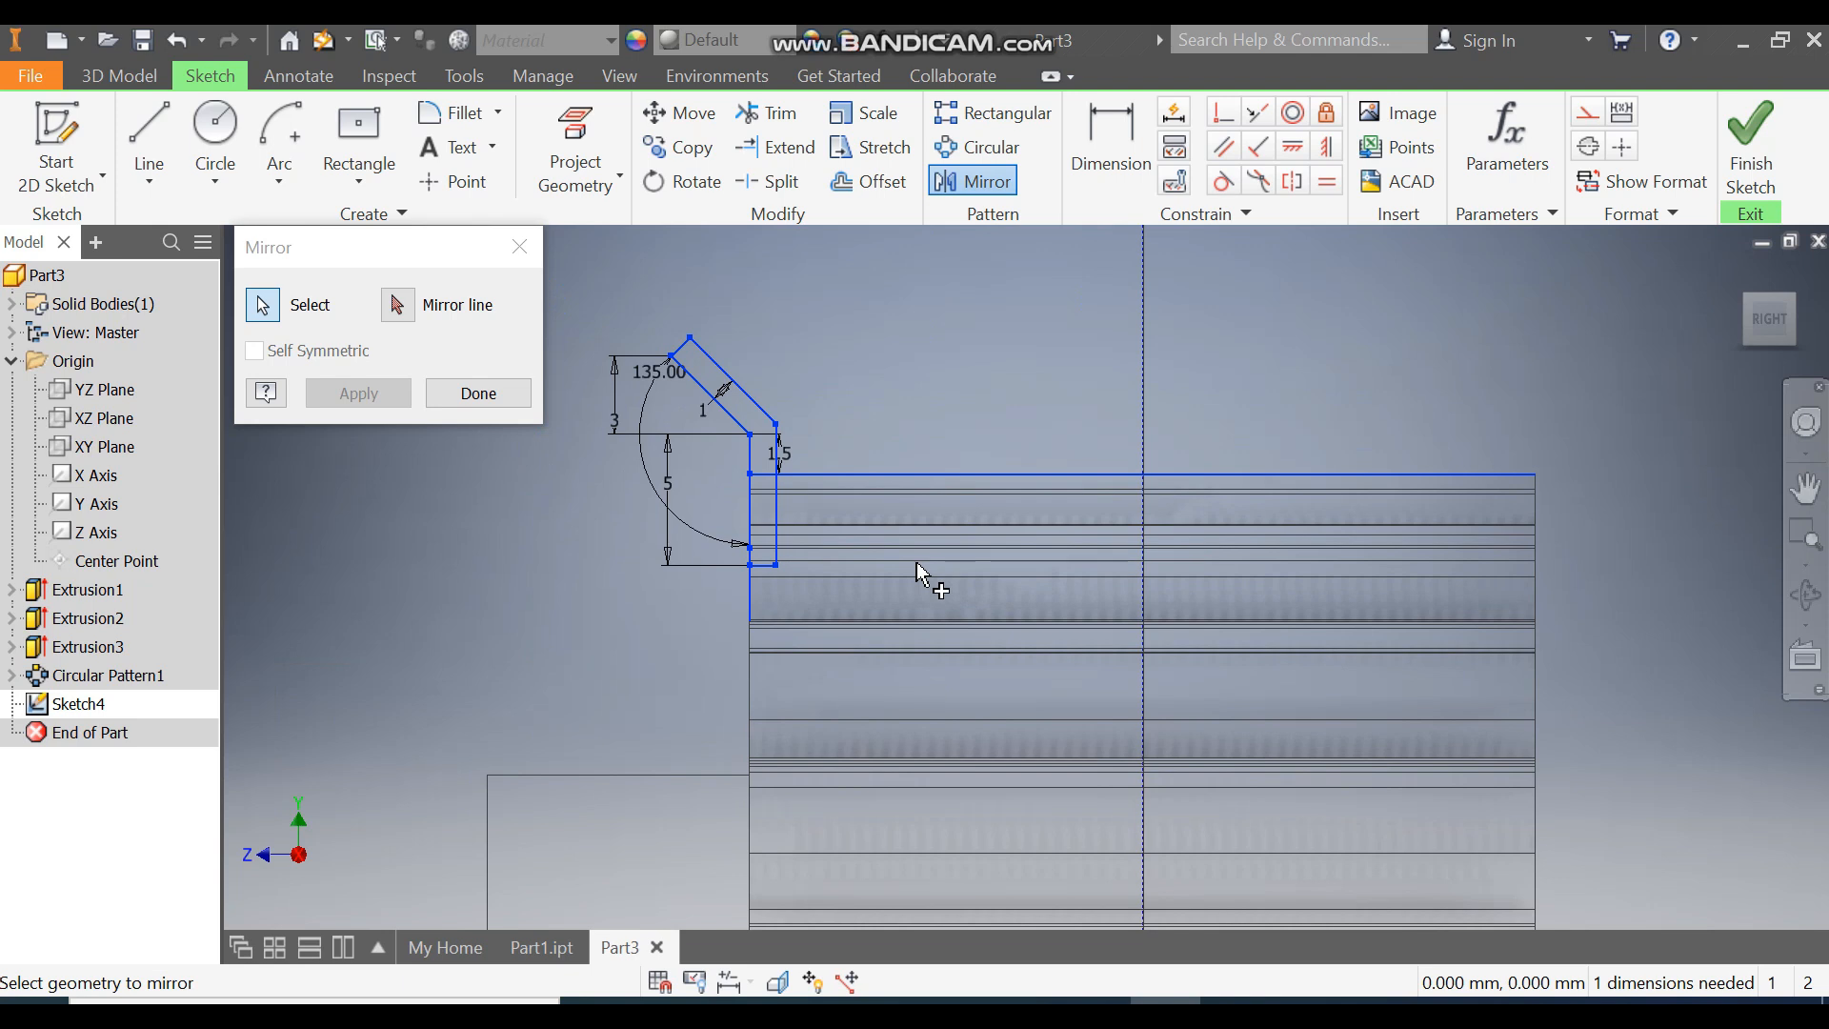
pyautogui.click(931, 474)
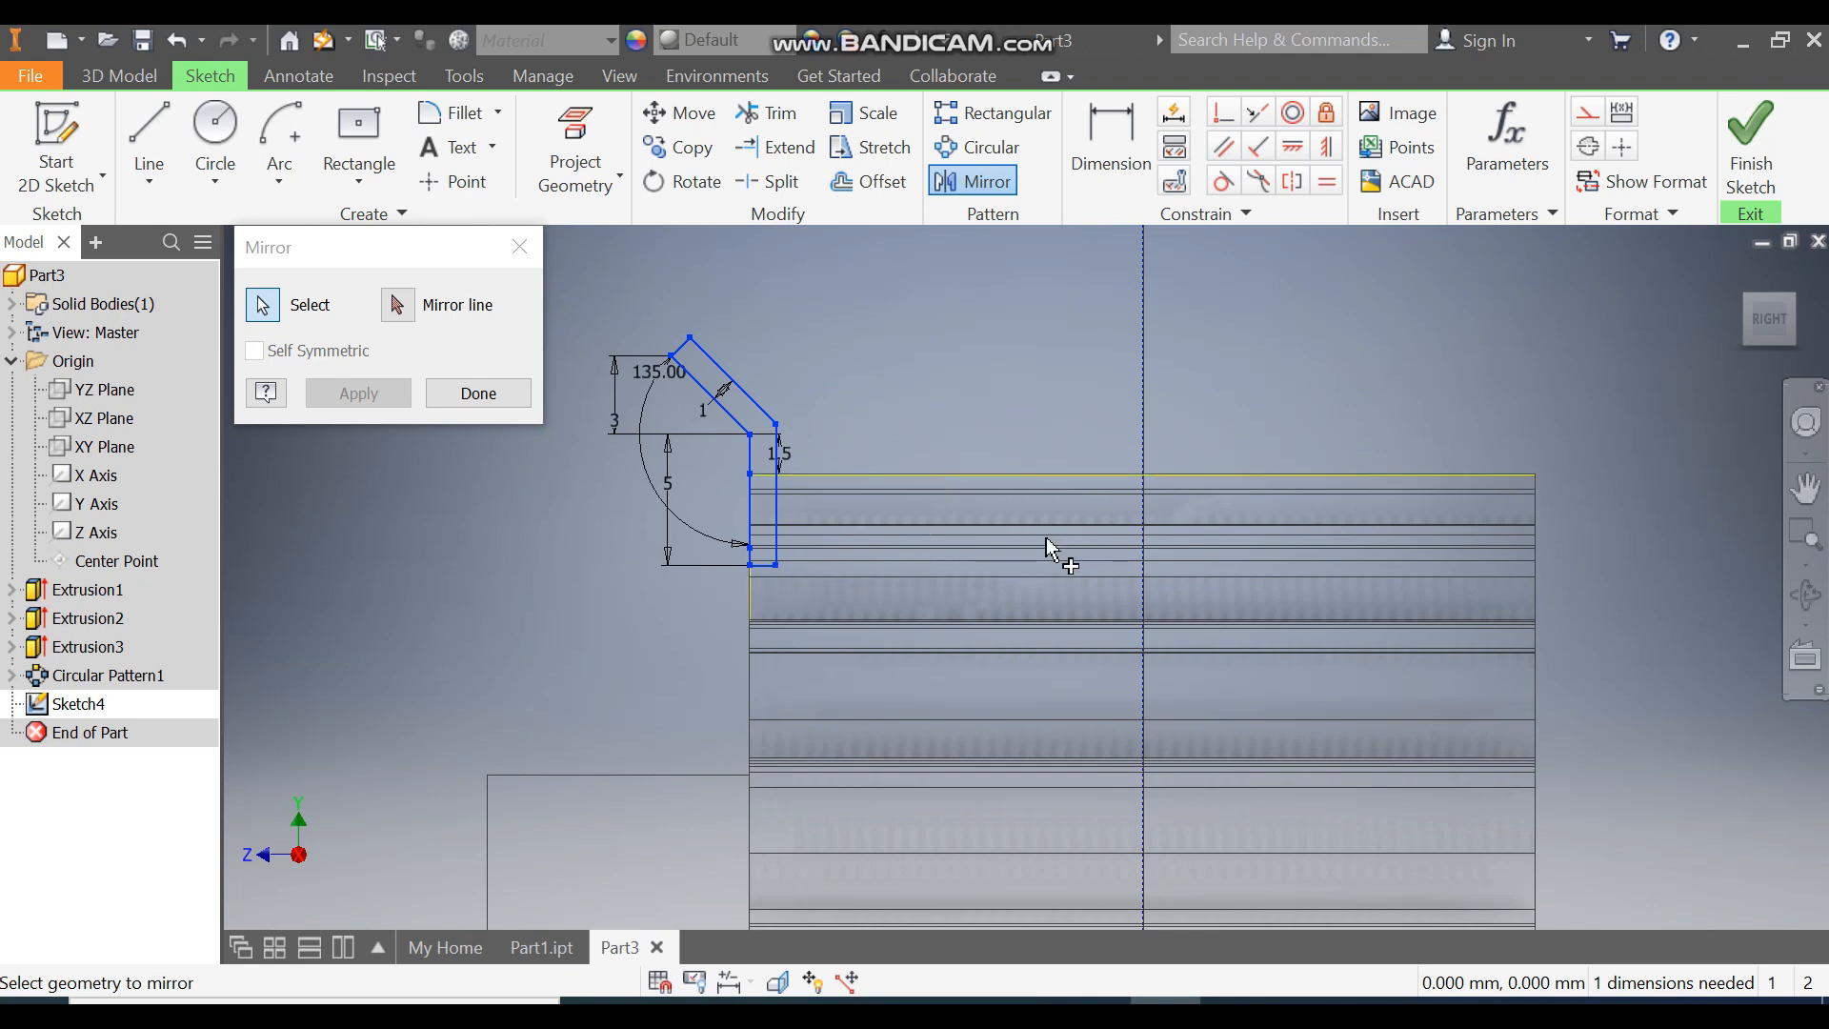
pyautogui.click(397, 304)
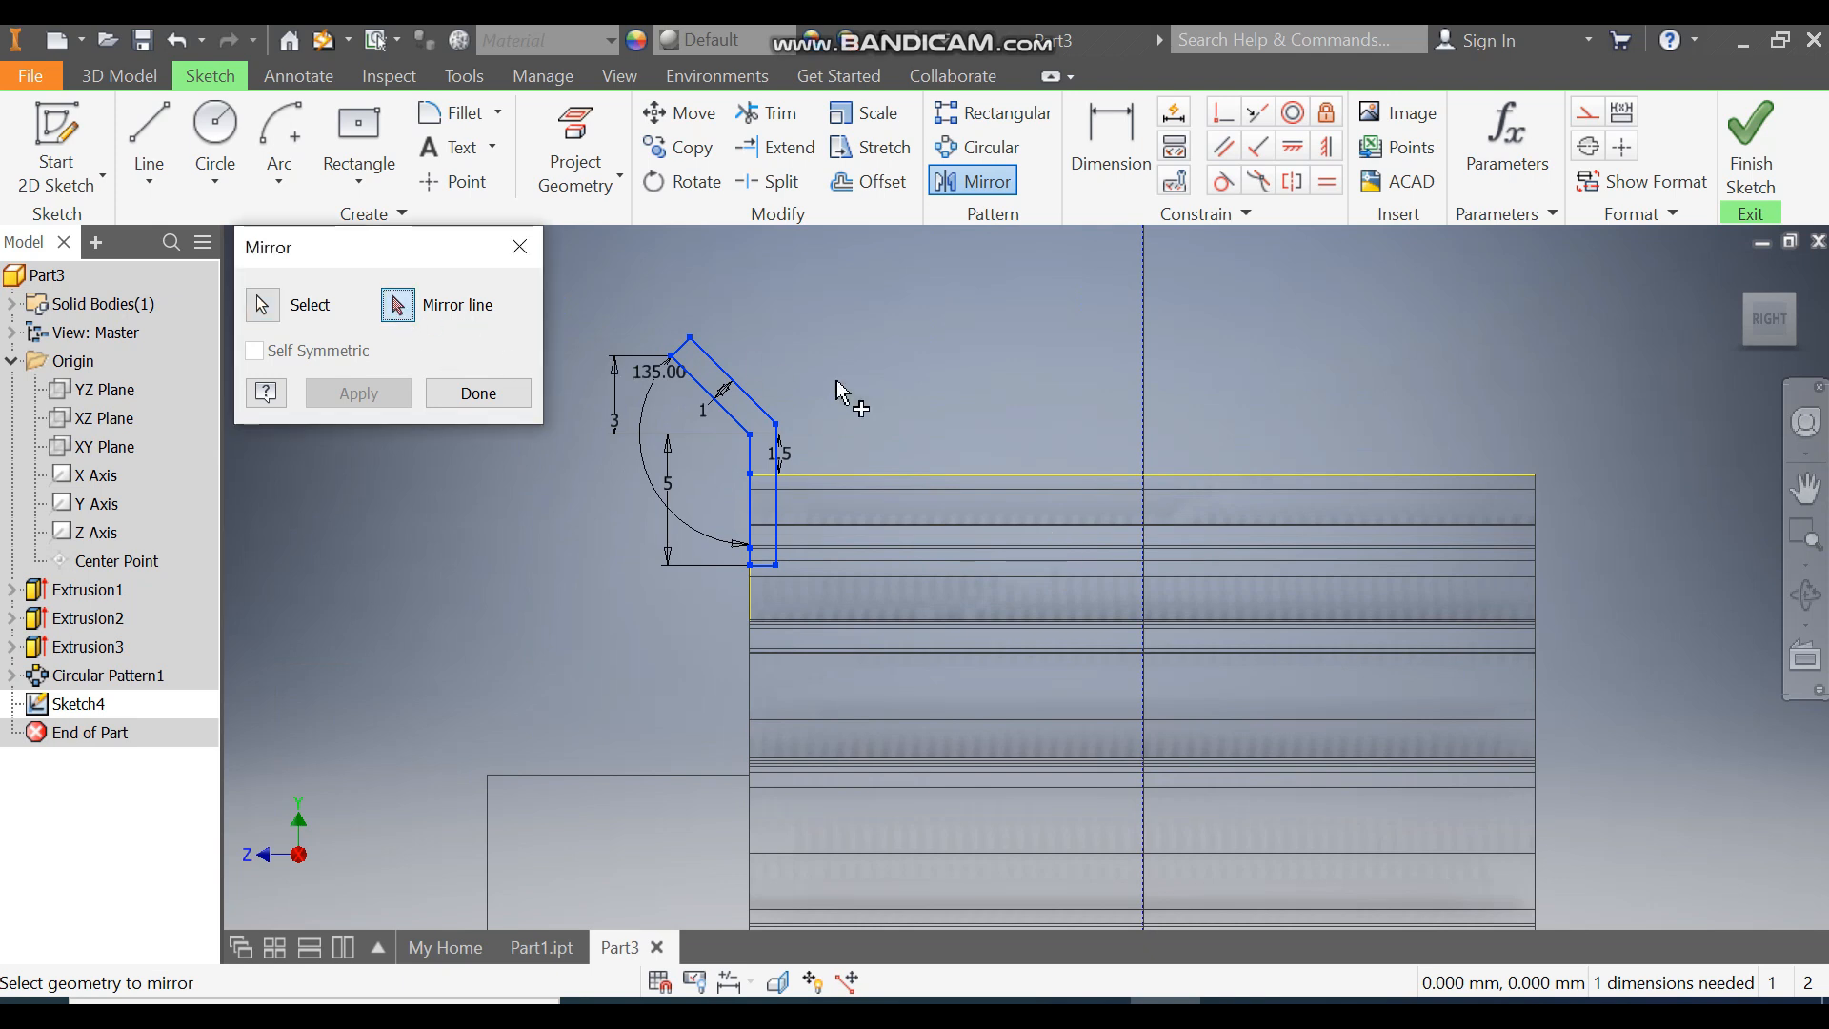
pyautogui.click(1143, 436)
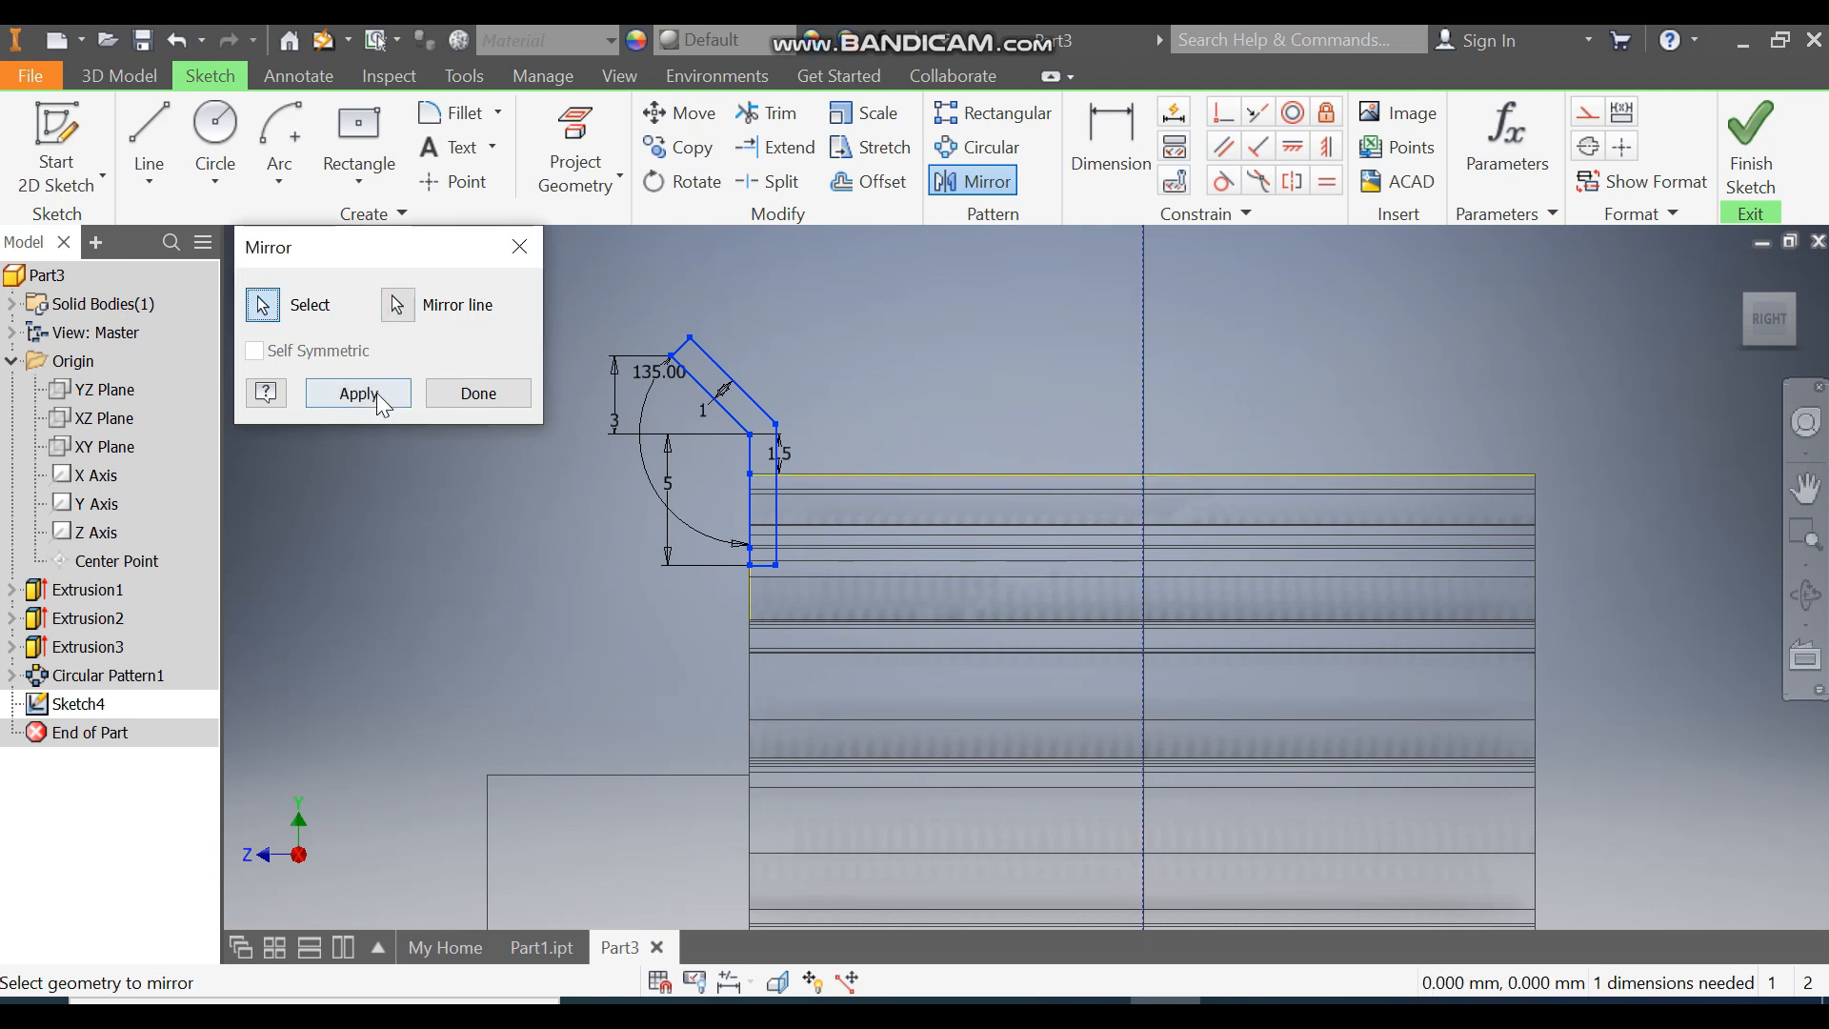
pyautogui.click(358, 393)
pyautogui.click(478, 393)
# Draw a horizontal line along the pulley axis from the boss end's midpoint to well beyond the cylinder's opposite face.
pyautogui.scroll(5, 821, 380)
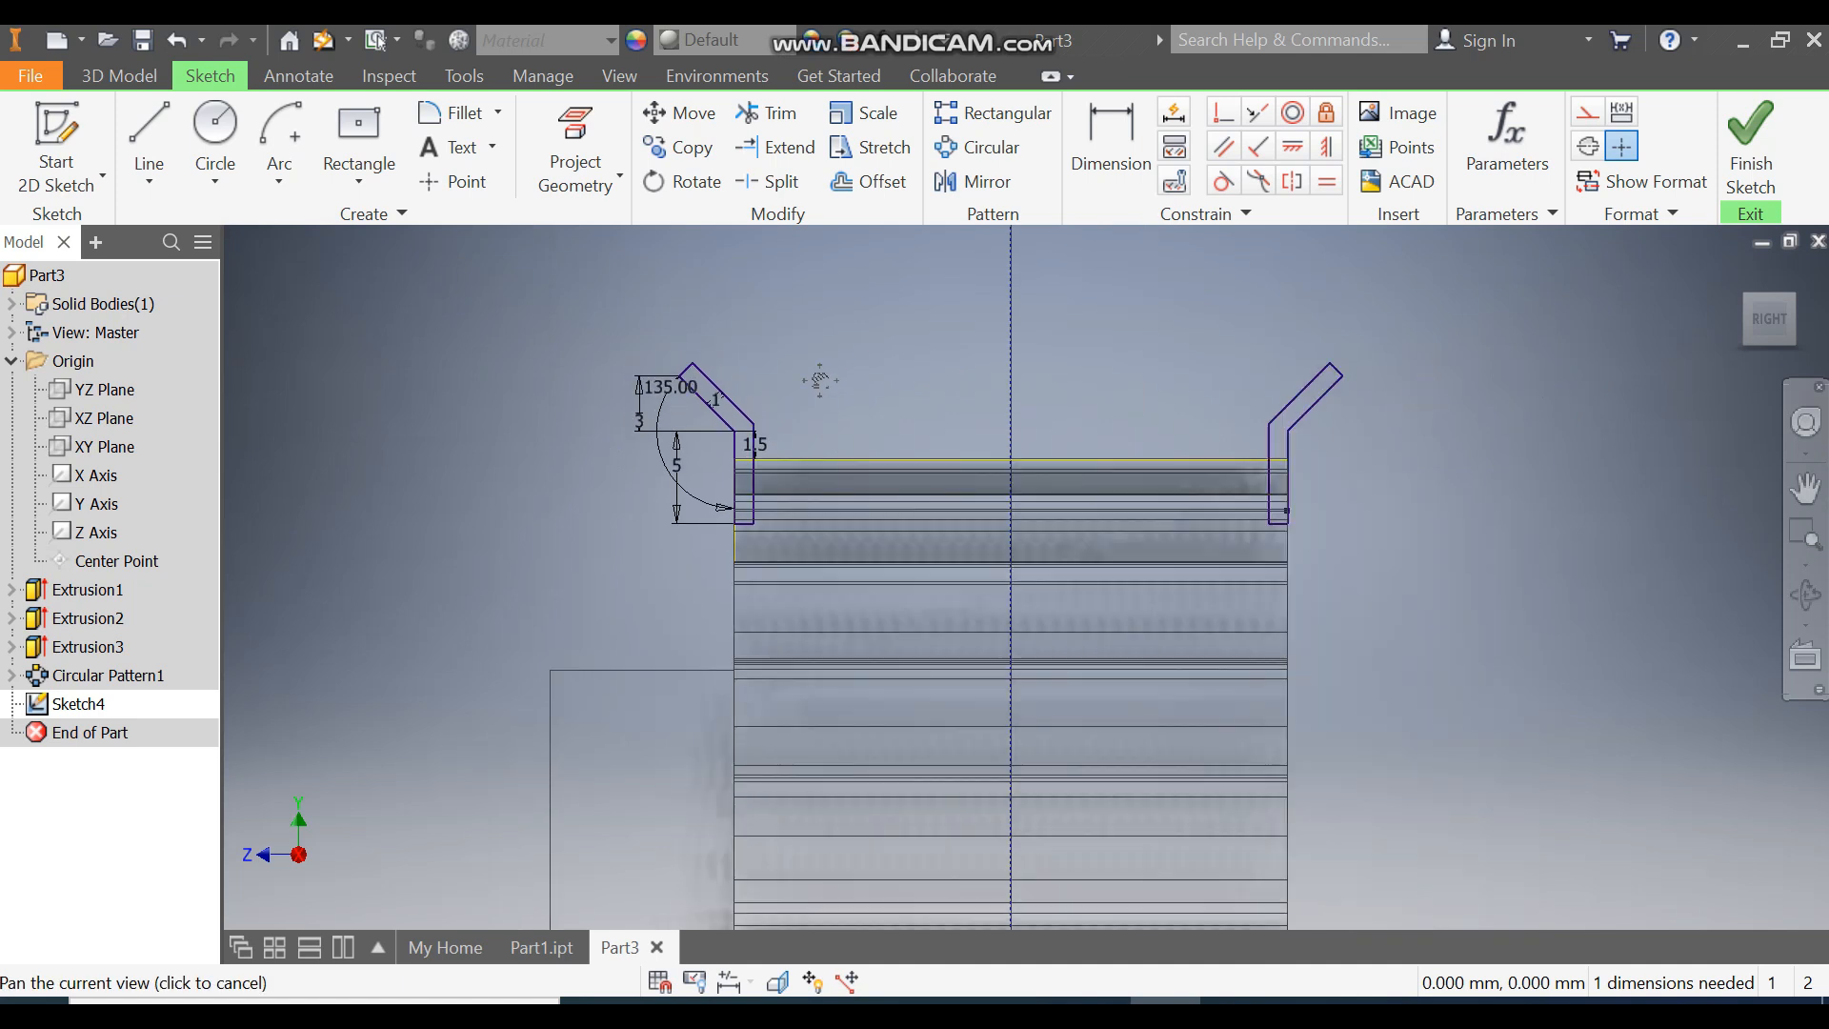
pyautogui.click(149, 138)
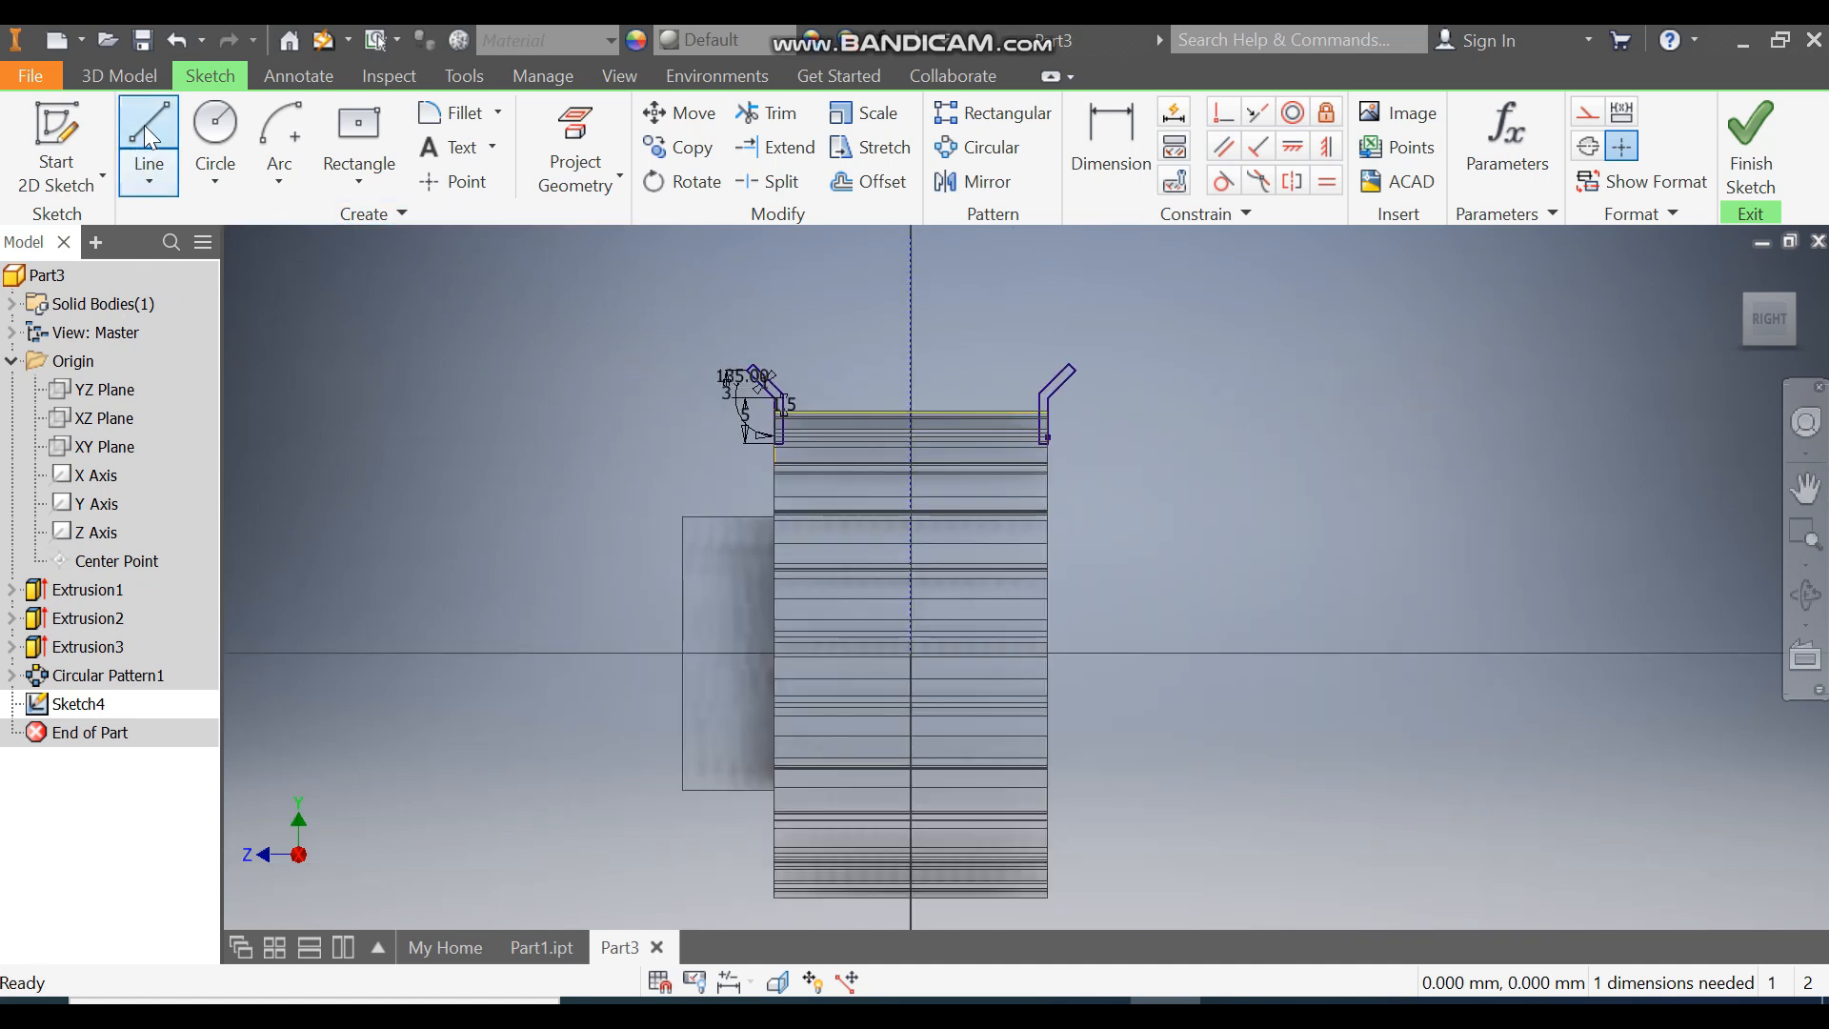
pyautogui.click(683, 654)
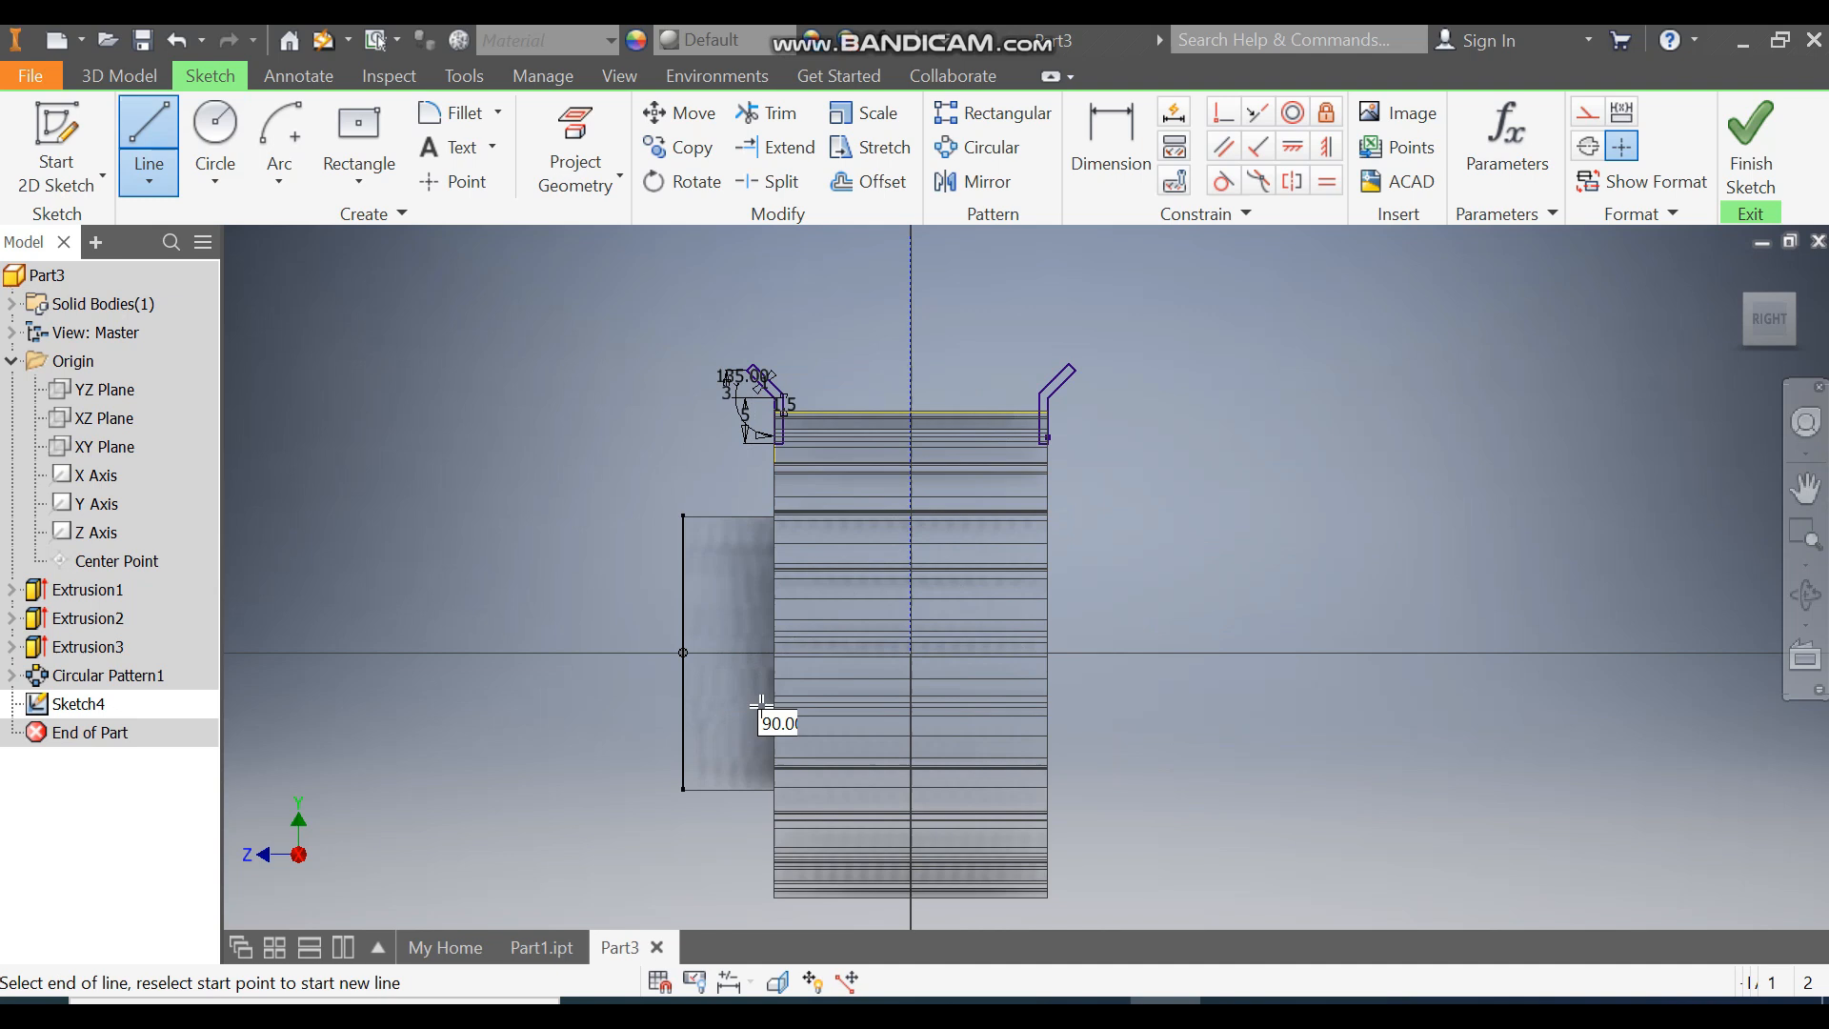
pyautogui.click(1475, 652)
pyautogui.press('Escape')
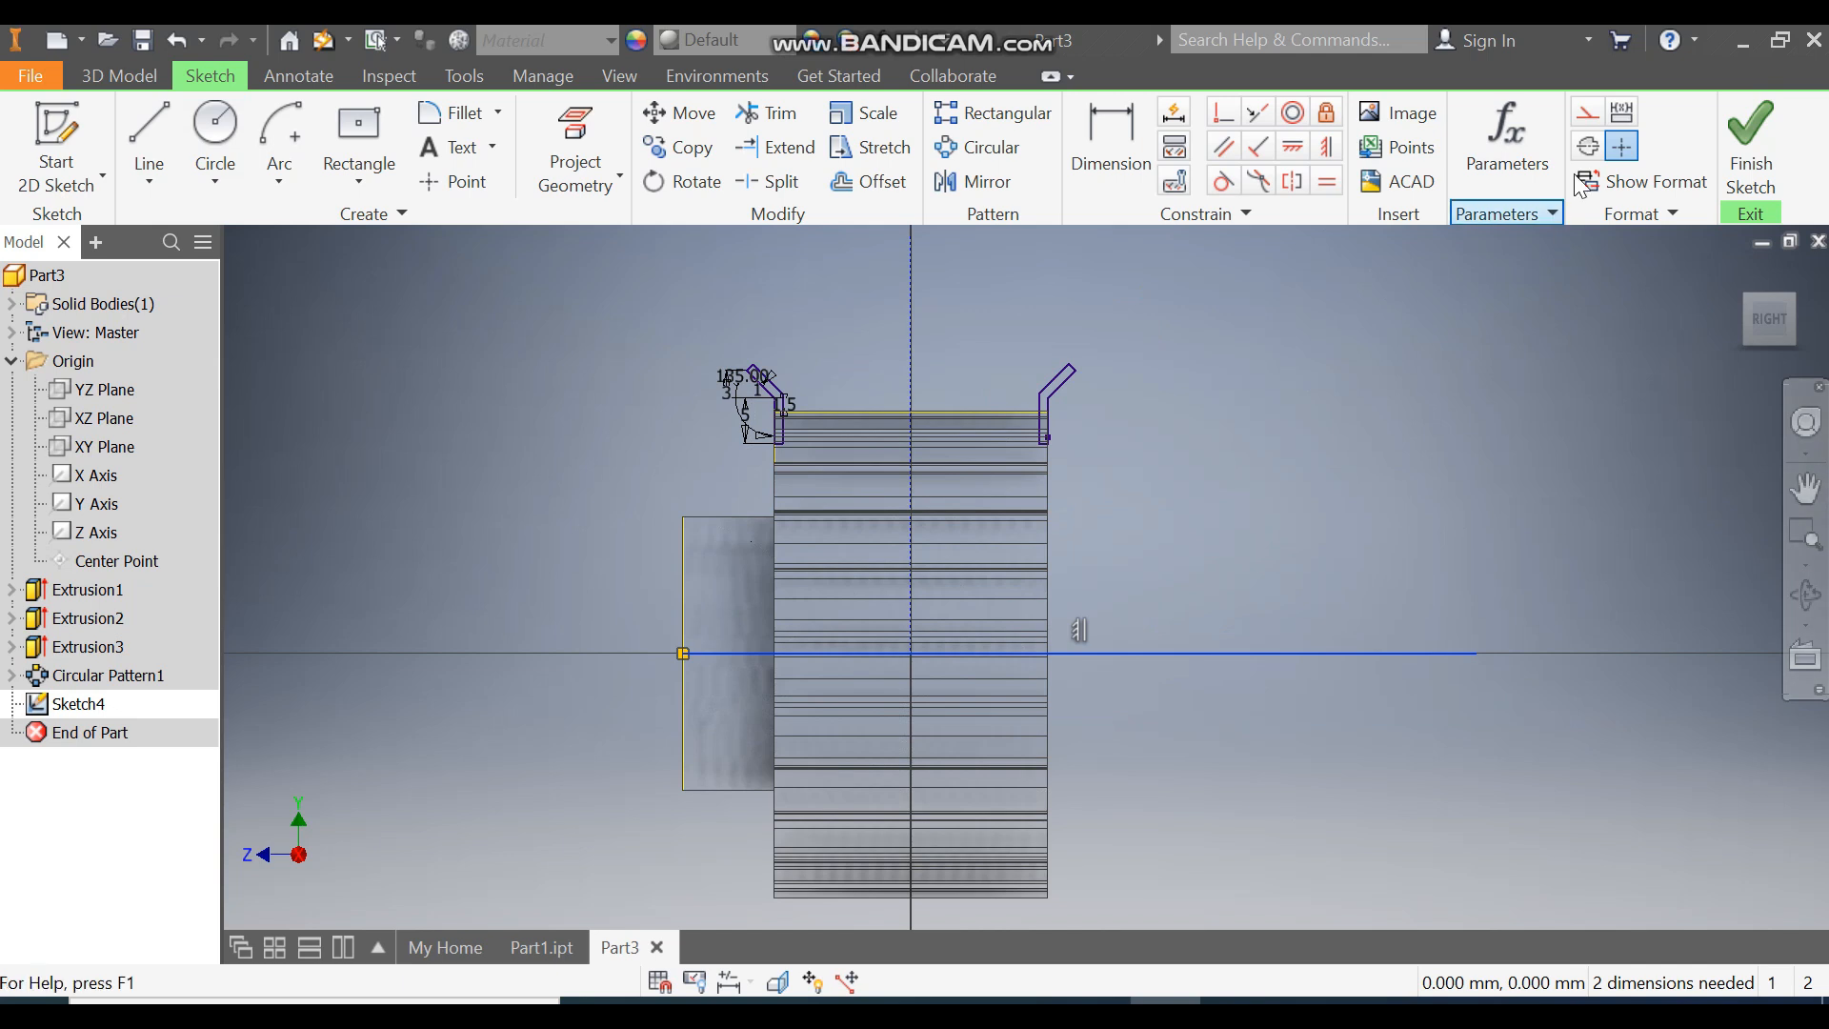
# Convert the horizontal axis line to construction geometry, finish the sketch, and revolve both flange profiles a full turn around that line.
pyautogui.click(1588, 114)
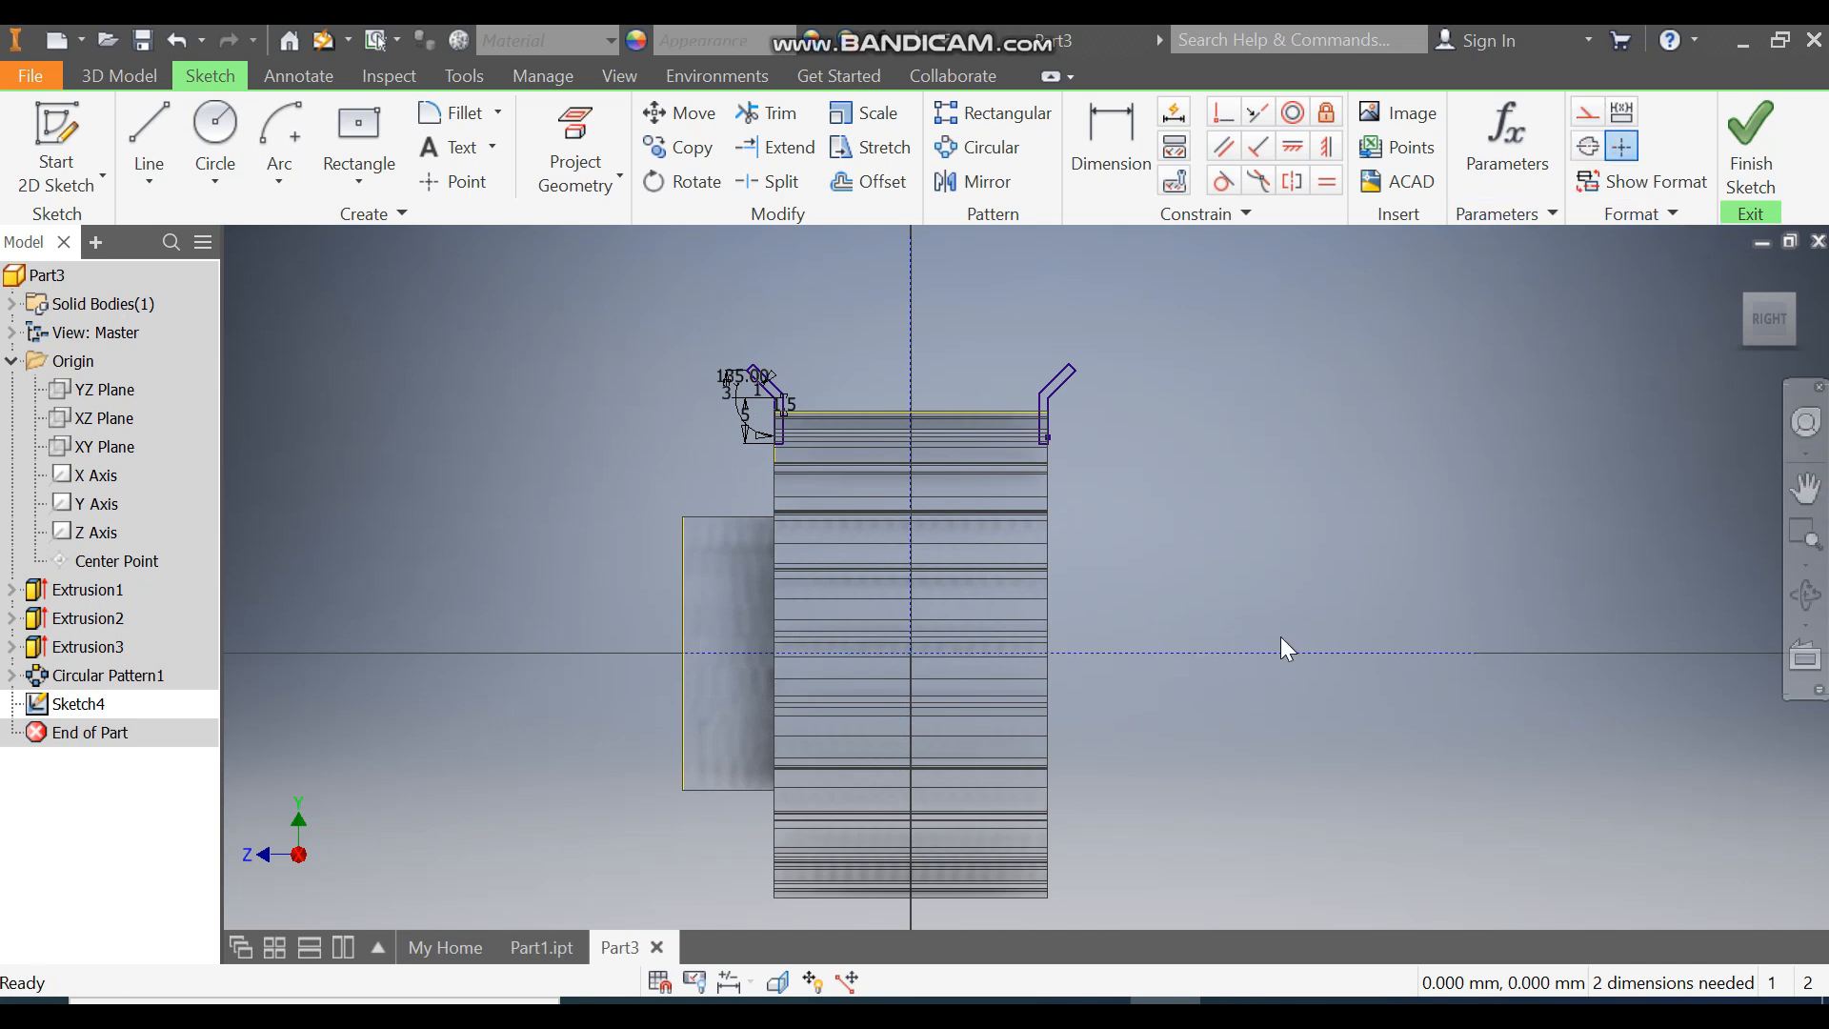
pyautogui.click(1765, 158)
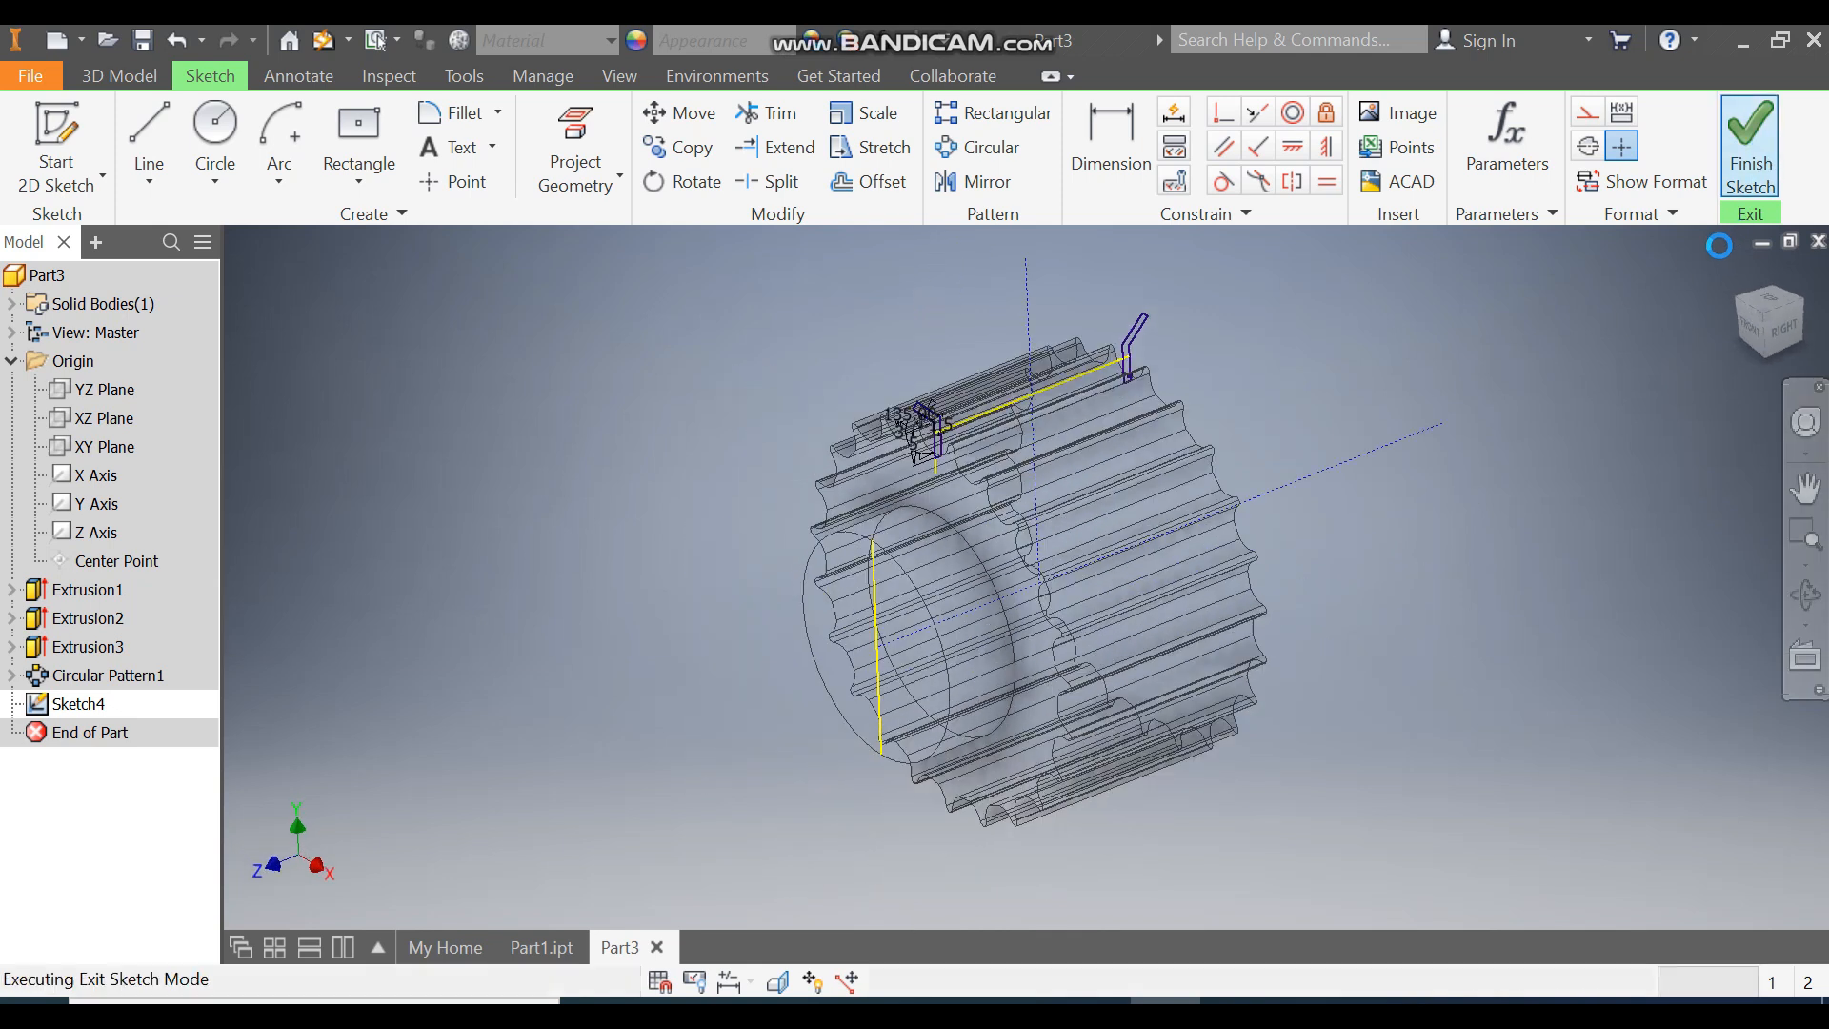
pyautogui.click(217, 143)
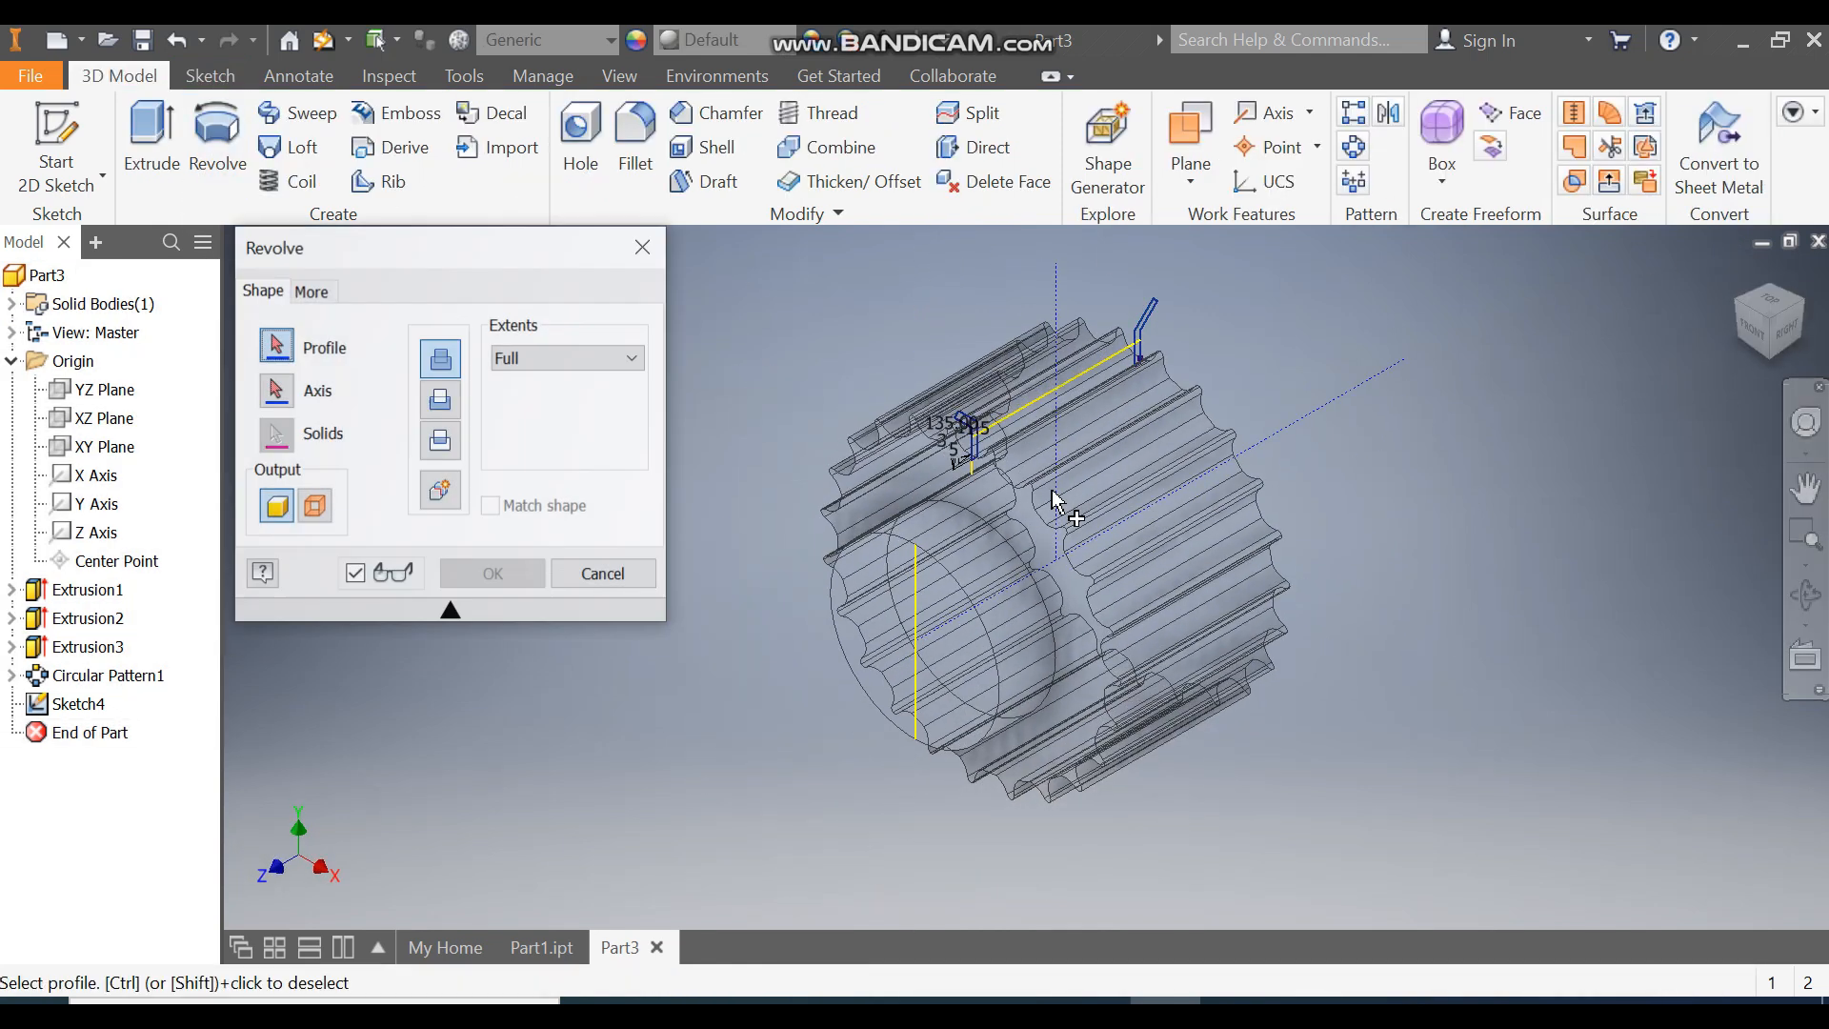
pyautogui.scroll(5, 991, 408)
pyautogui.click(991, 407)
pyautogui.scroll(-5, 991, 602)
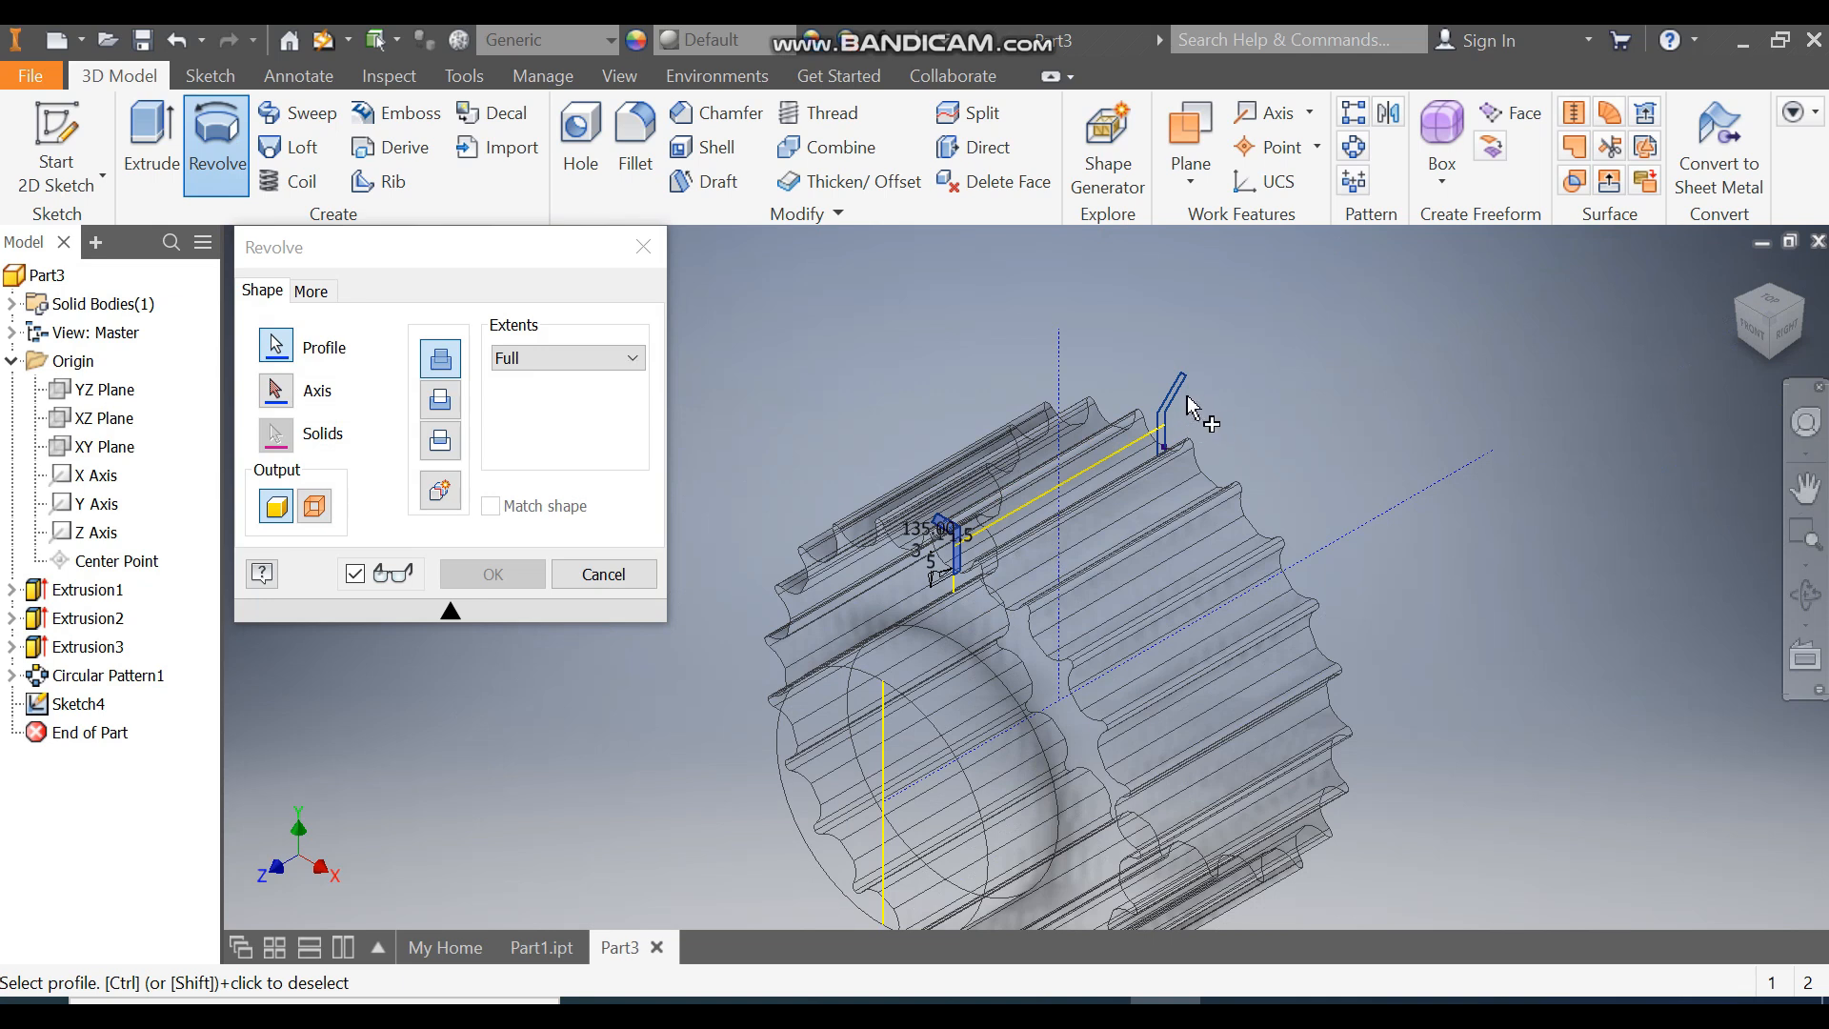
pyautogui.scroll(5, 1191, 410)
pyautogui.scroll(-6, 1095, 438)
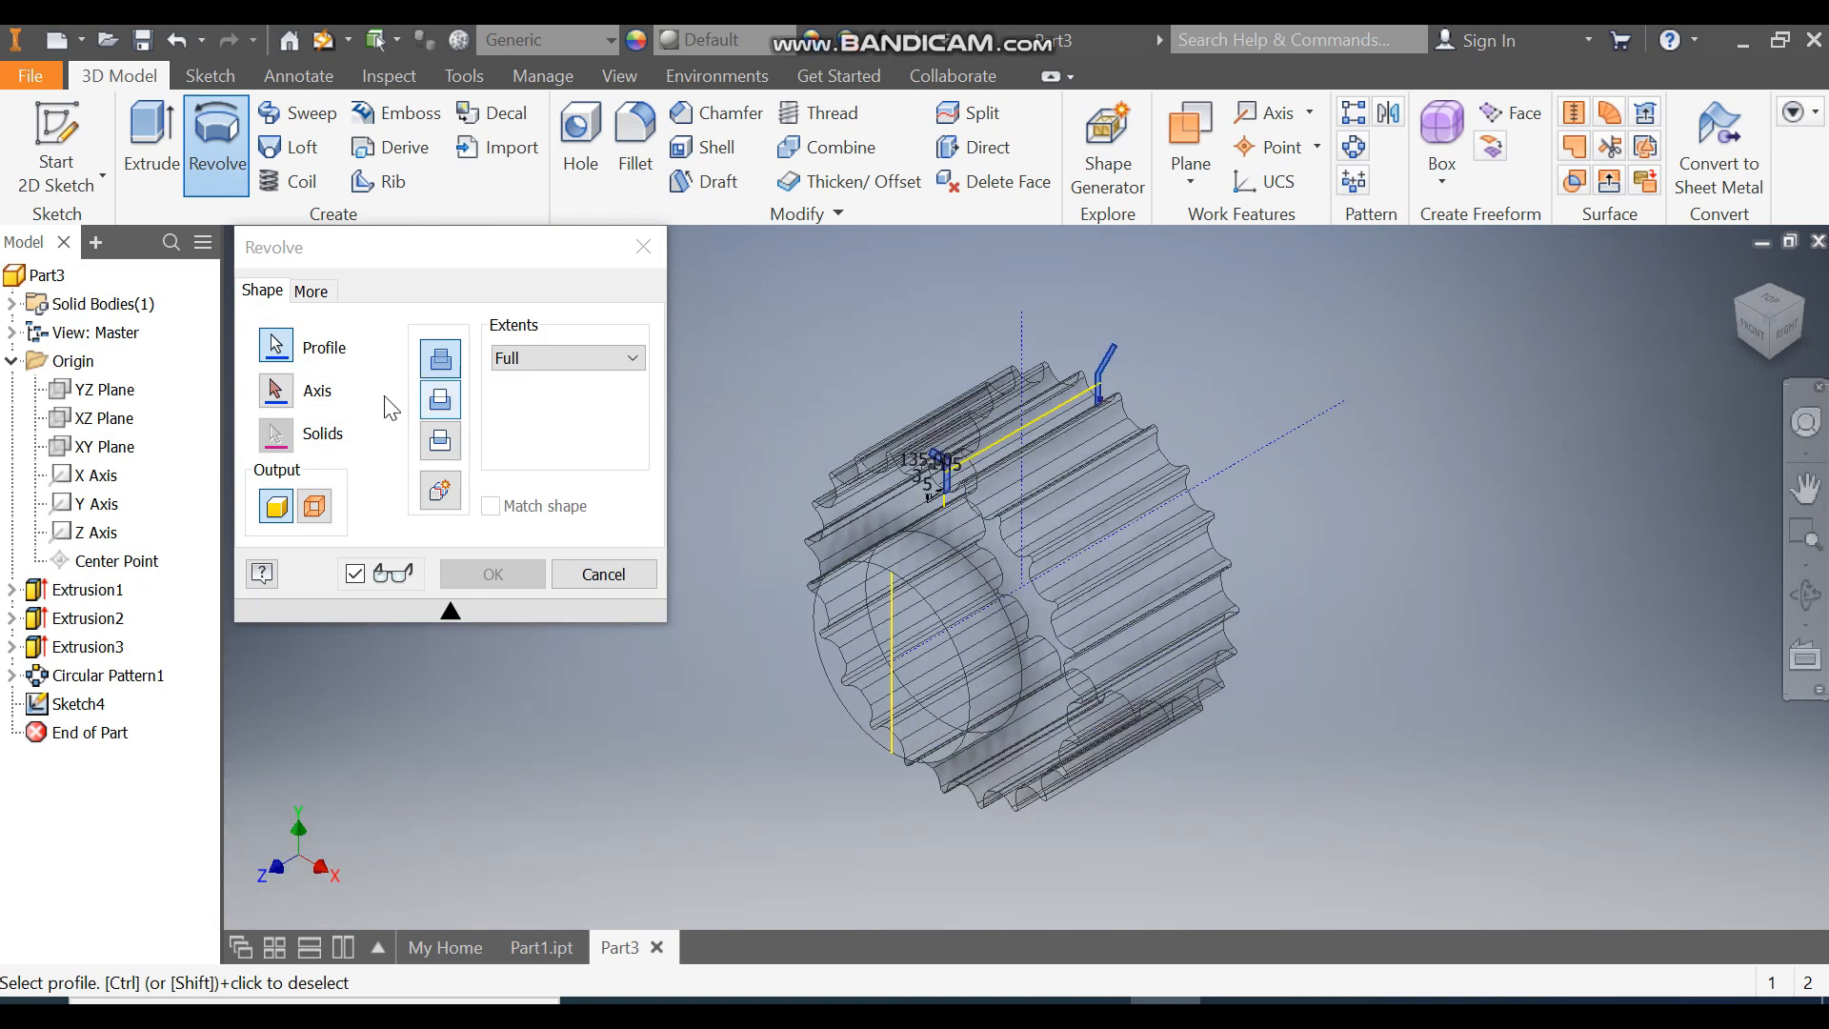
pyautogui.click(275, 391)
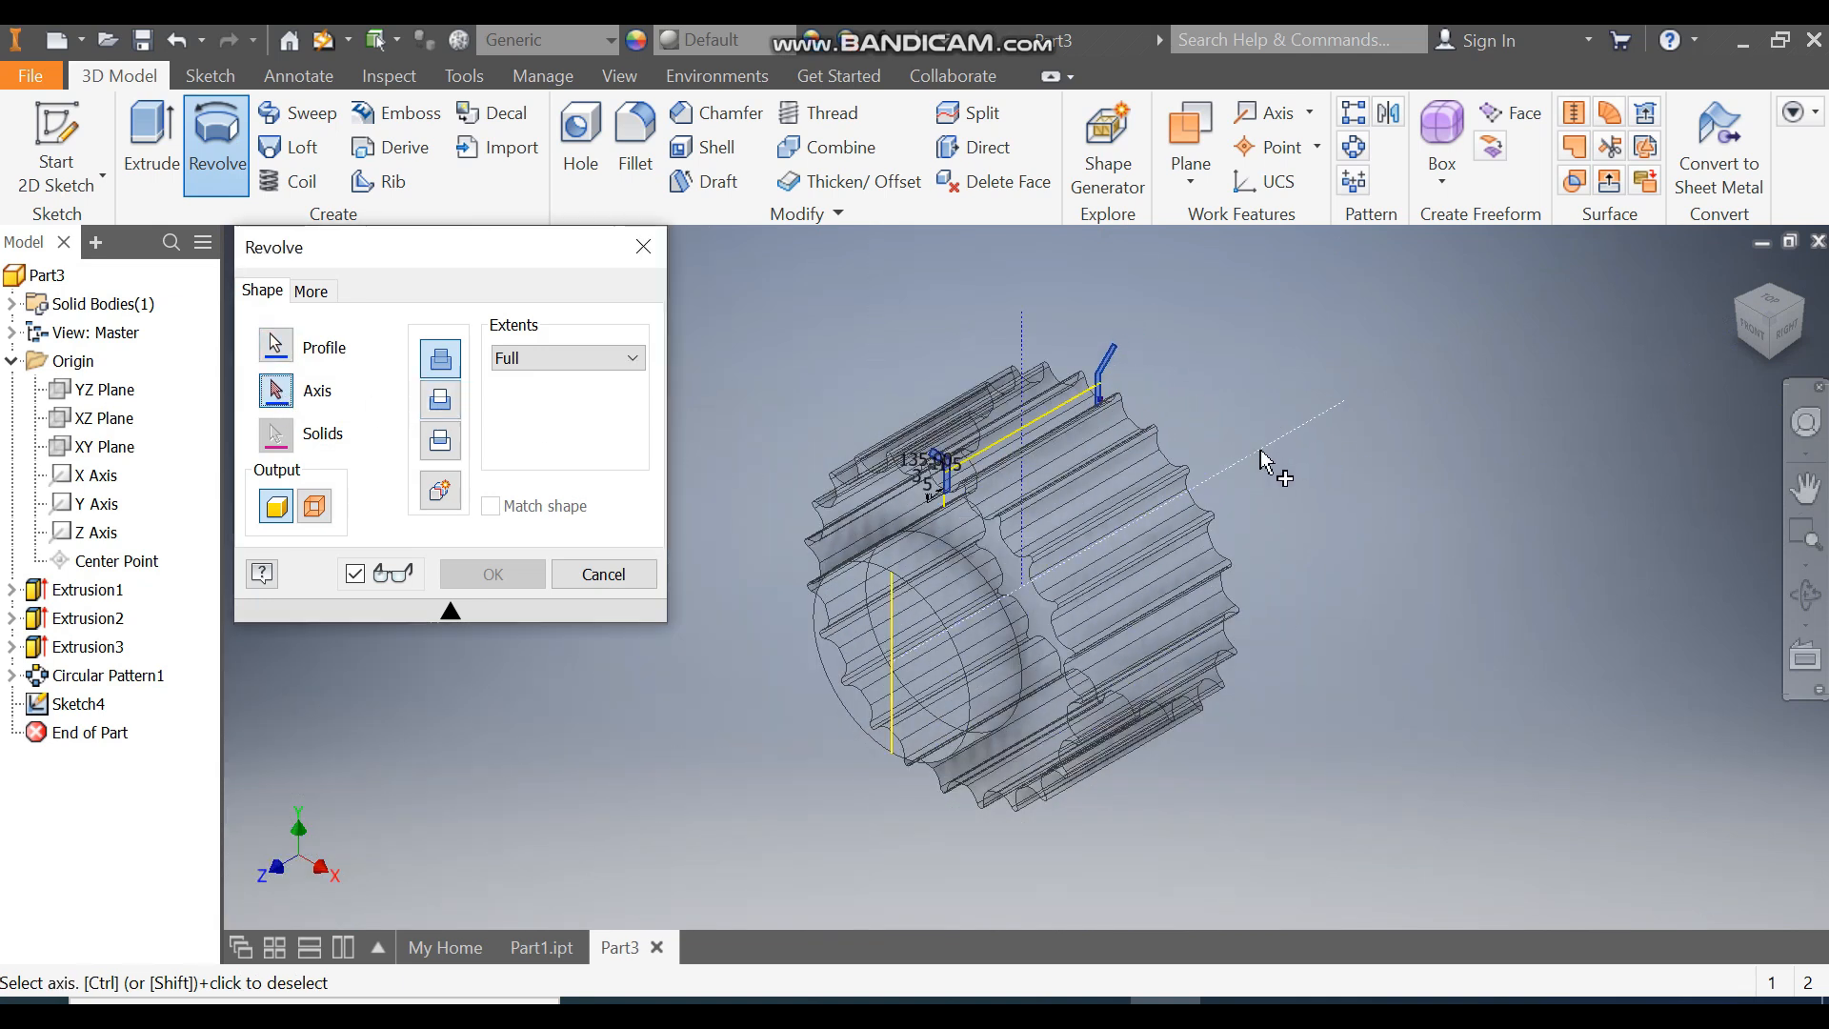
pyautogui.click(1264, 462)
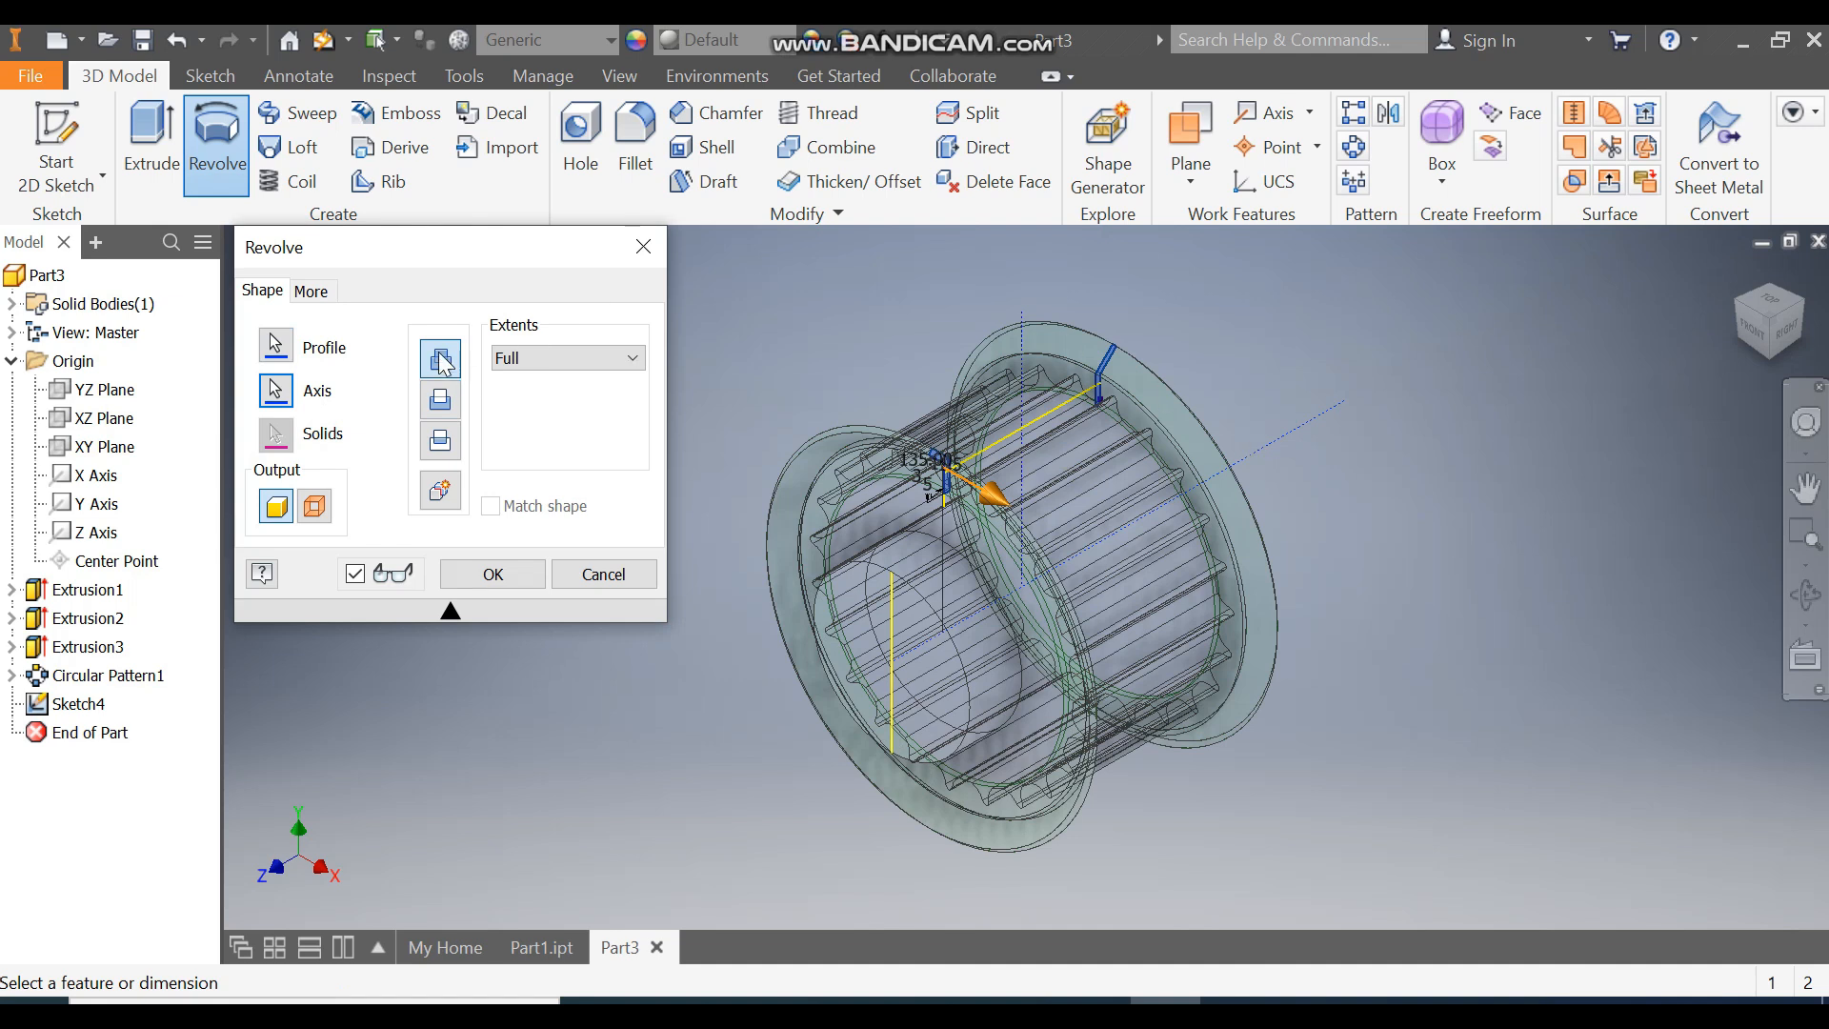
pyautogui.click(520, 576)
# Change the model's visual style to Shaded with Edges.
pyautogui.click(621, 76)
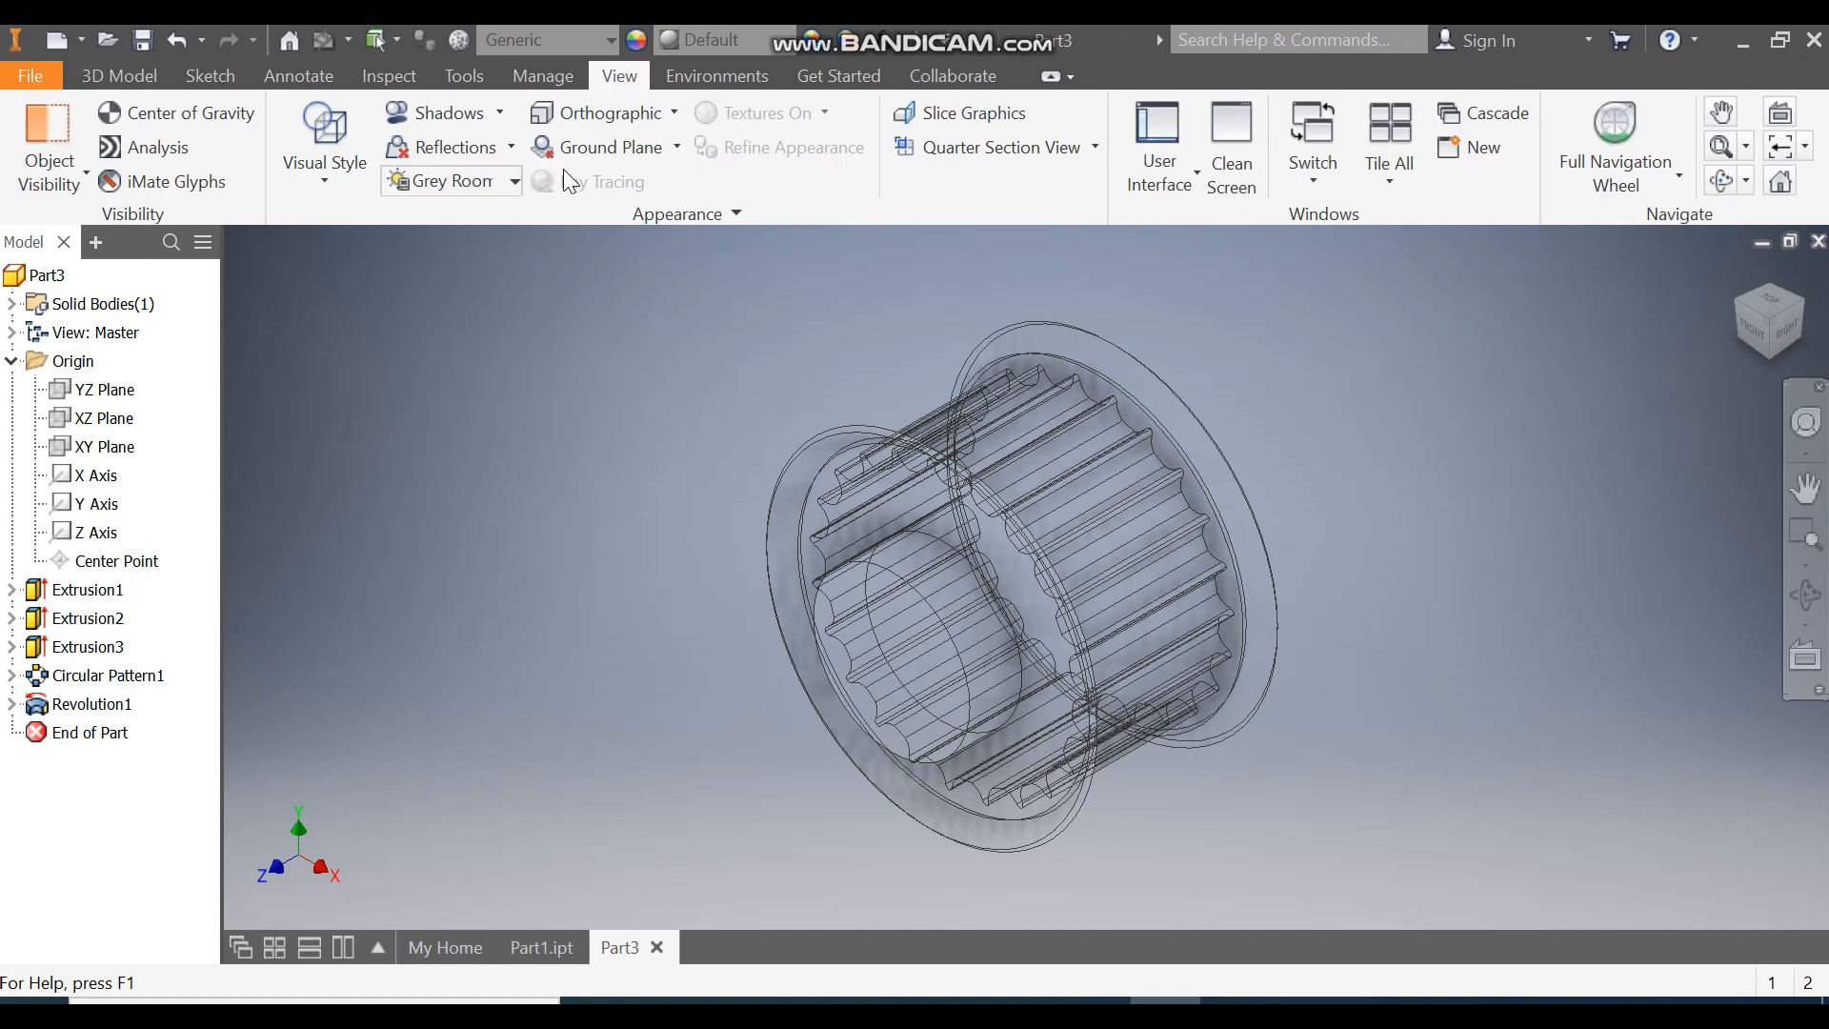
pyautogui.click(353, 180)
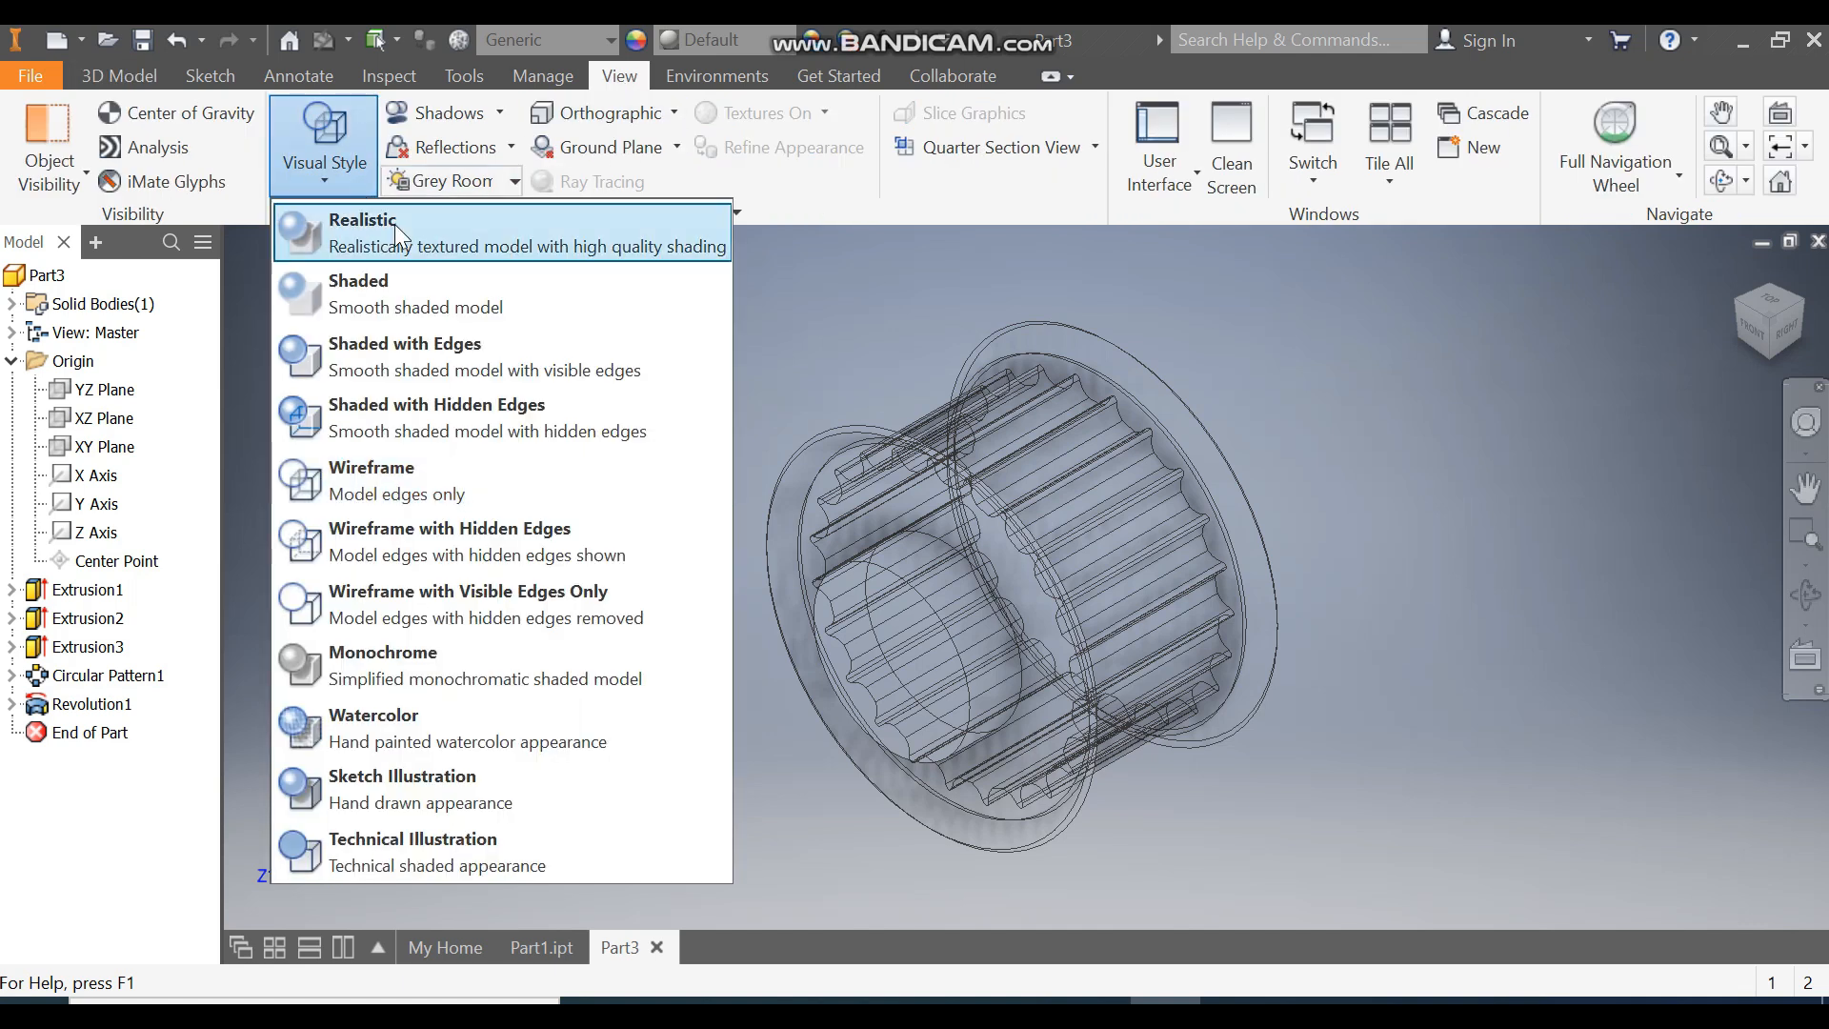
pyautogui.click(444, 343)
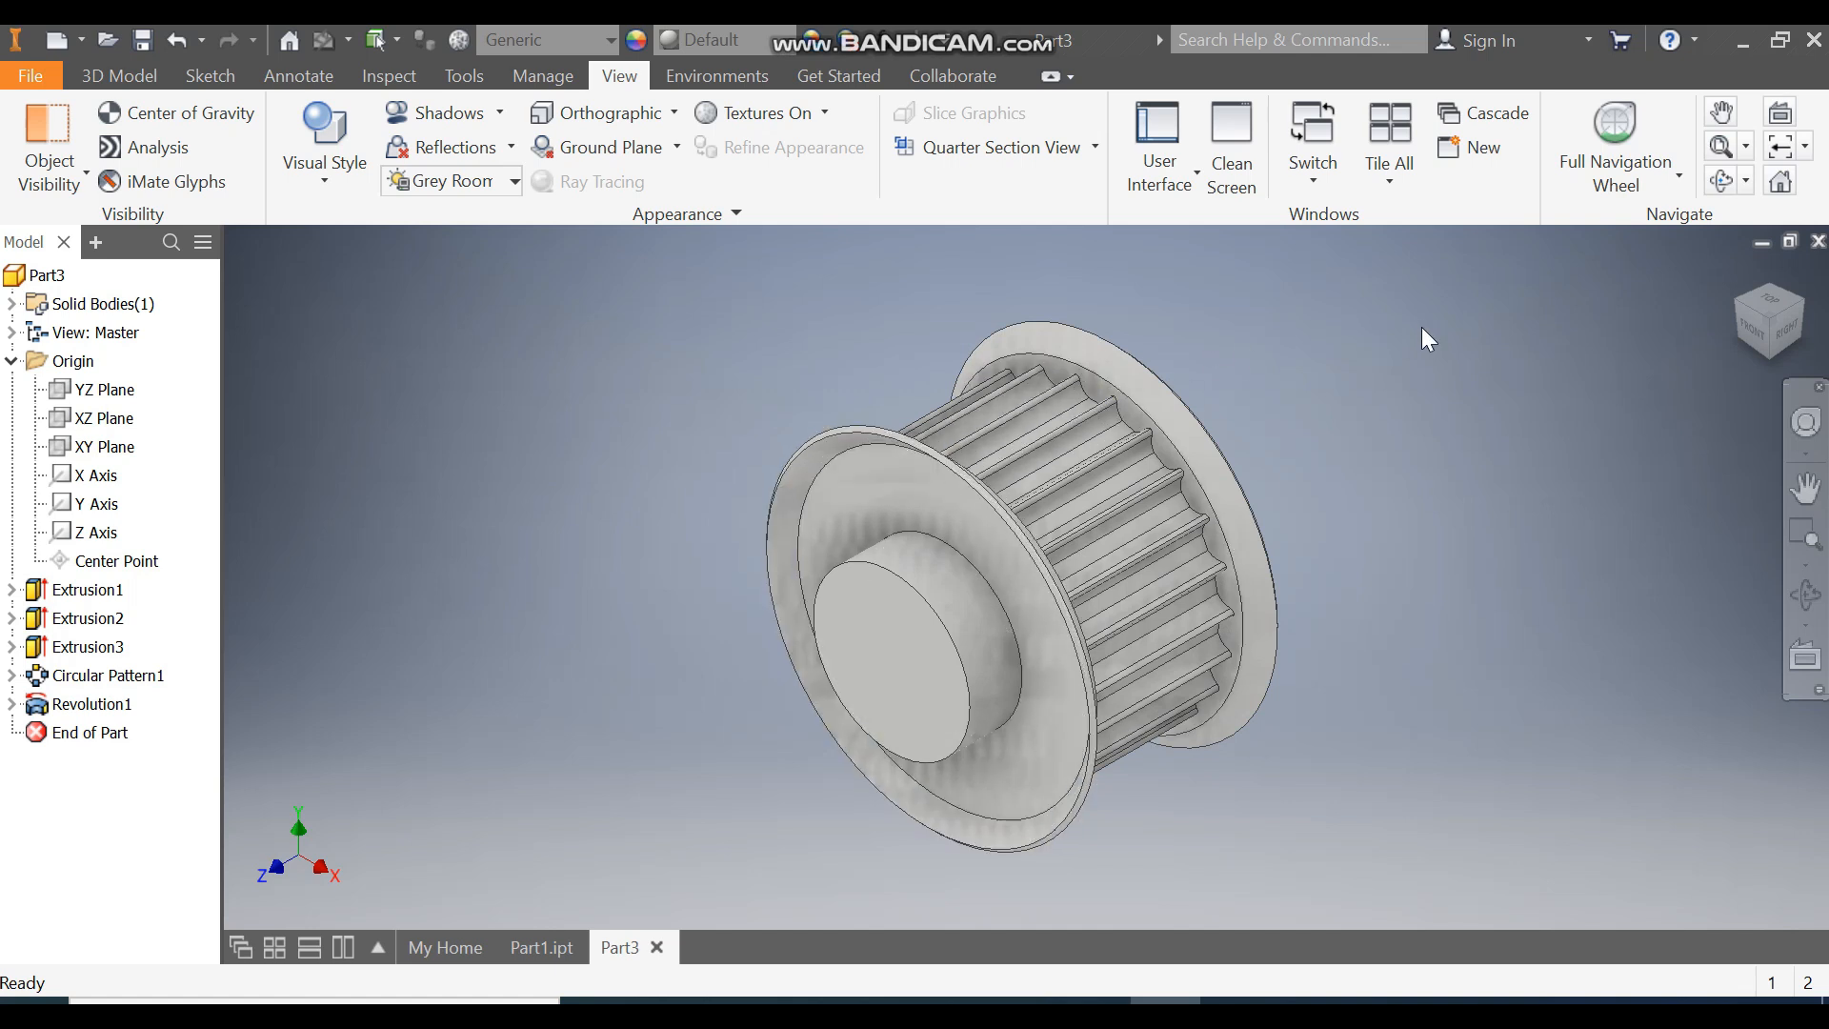
# Sketch a 50 mm diameter circle centred on the pulley's boss-side face and finish the sketch.
pyautogui.click(943, 481)
pyautogui.click(1086, 477)
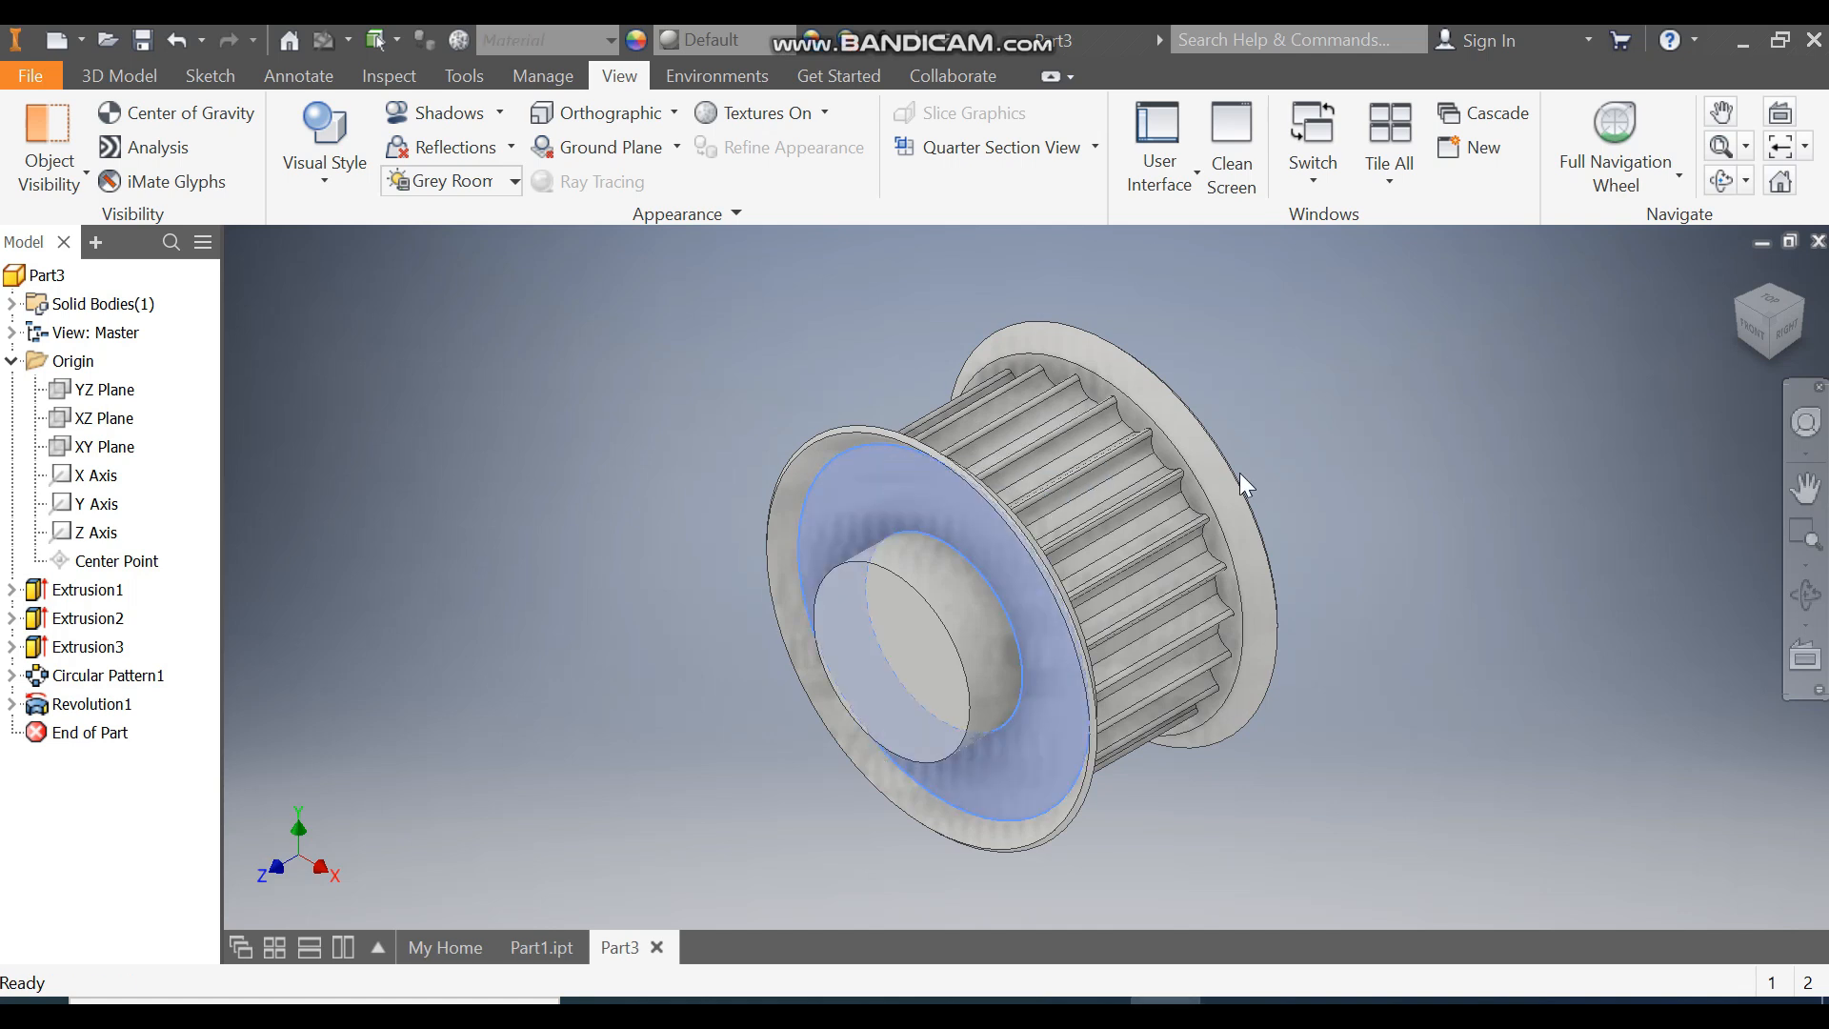
pyautogui.click(213, 127)
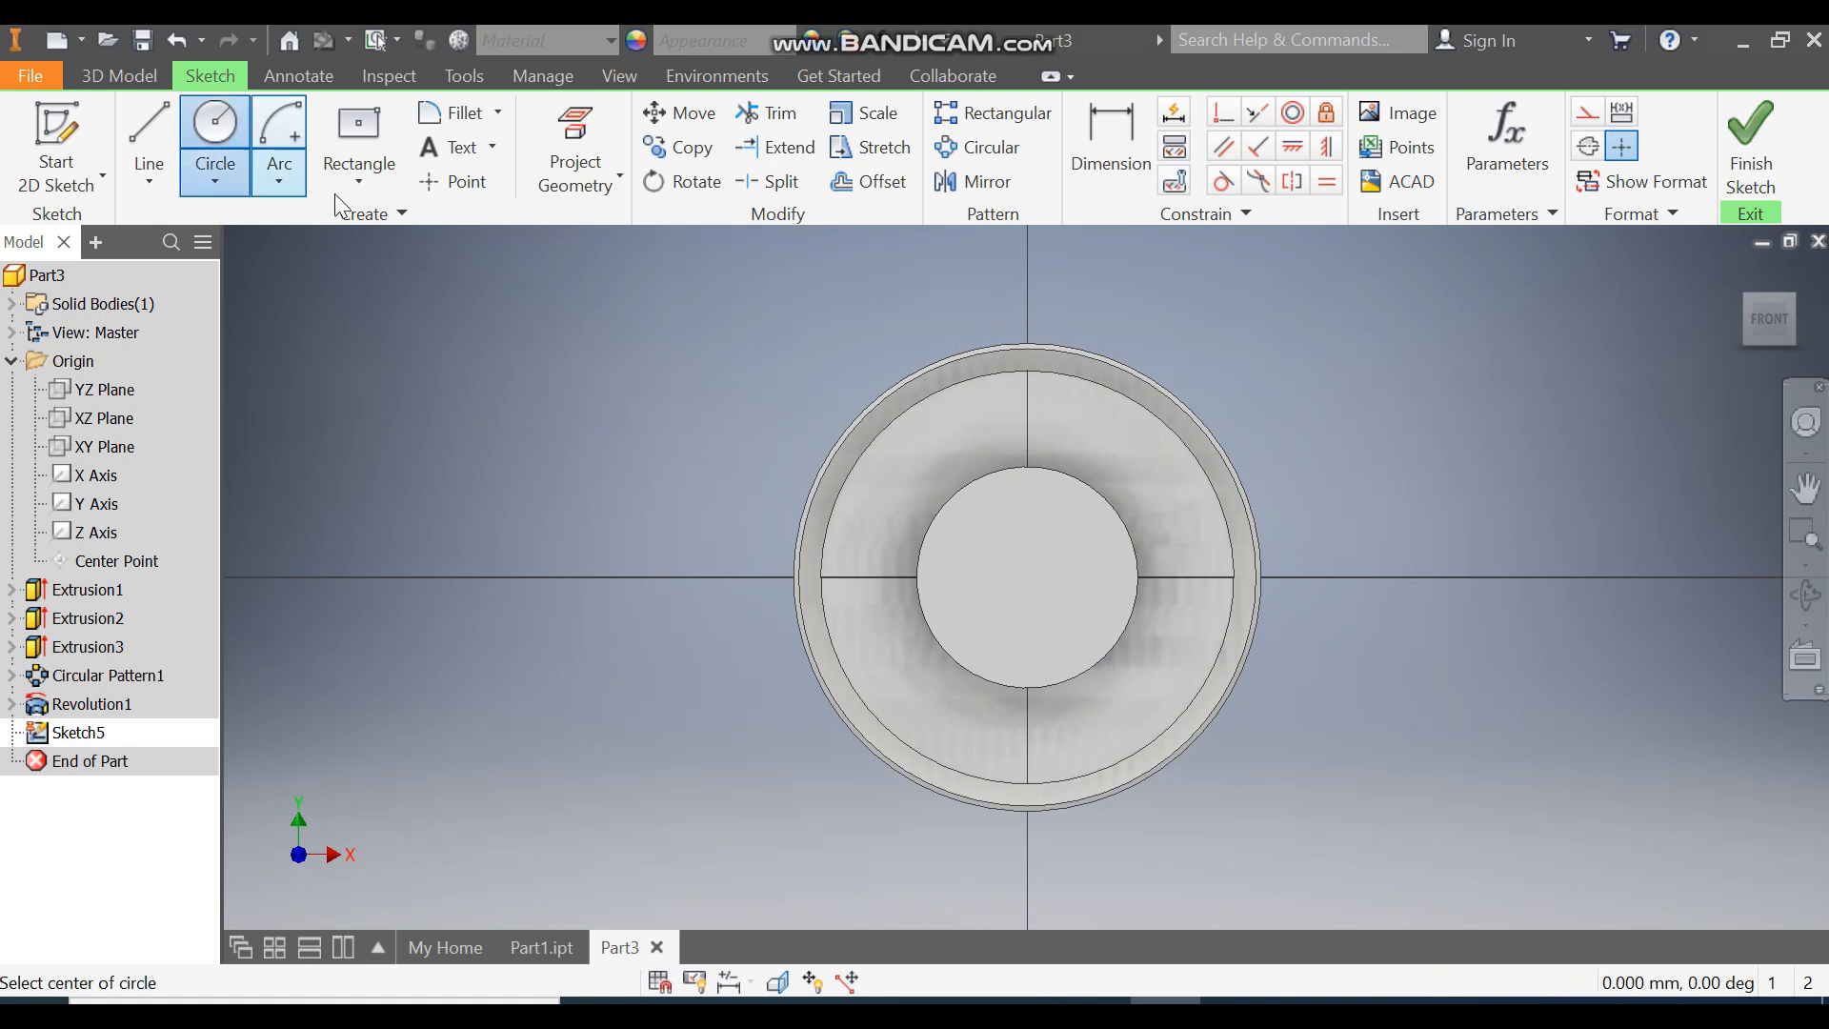
pyautogui.click(1027, 576)
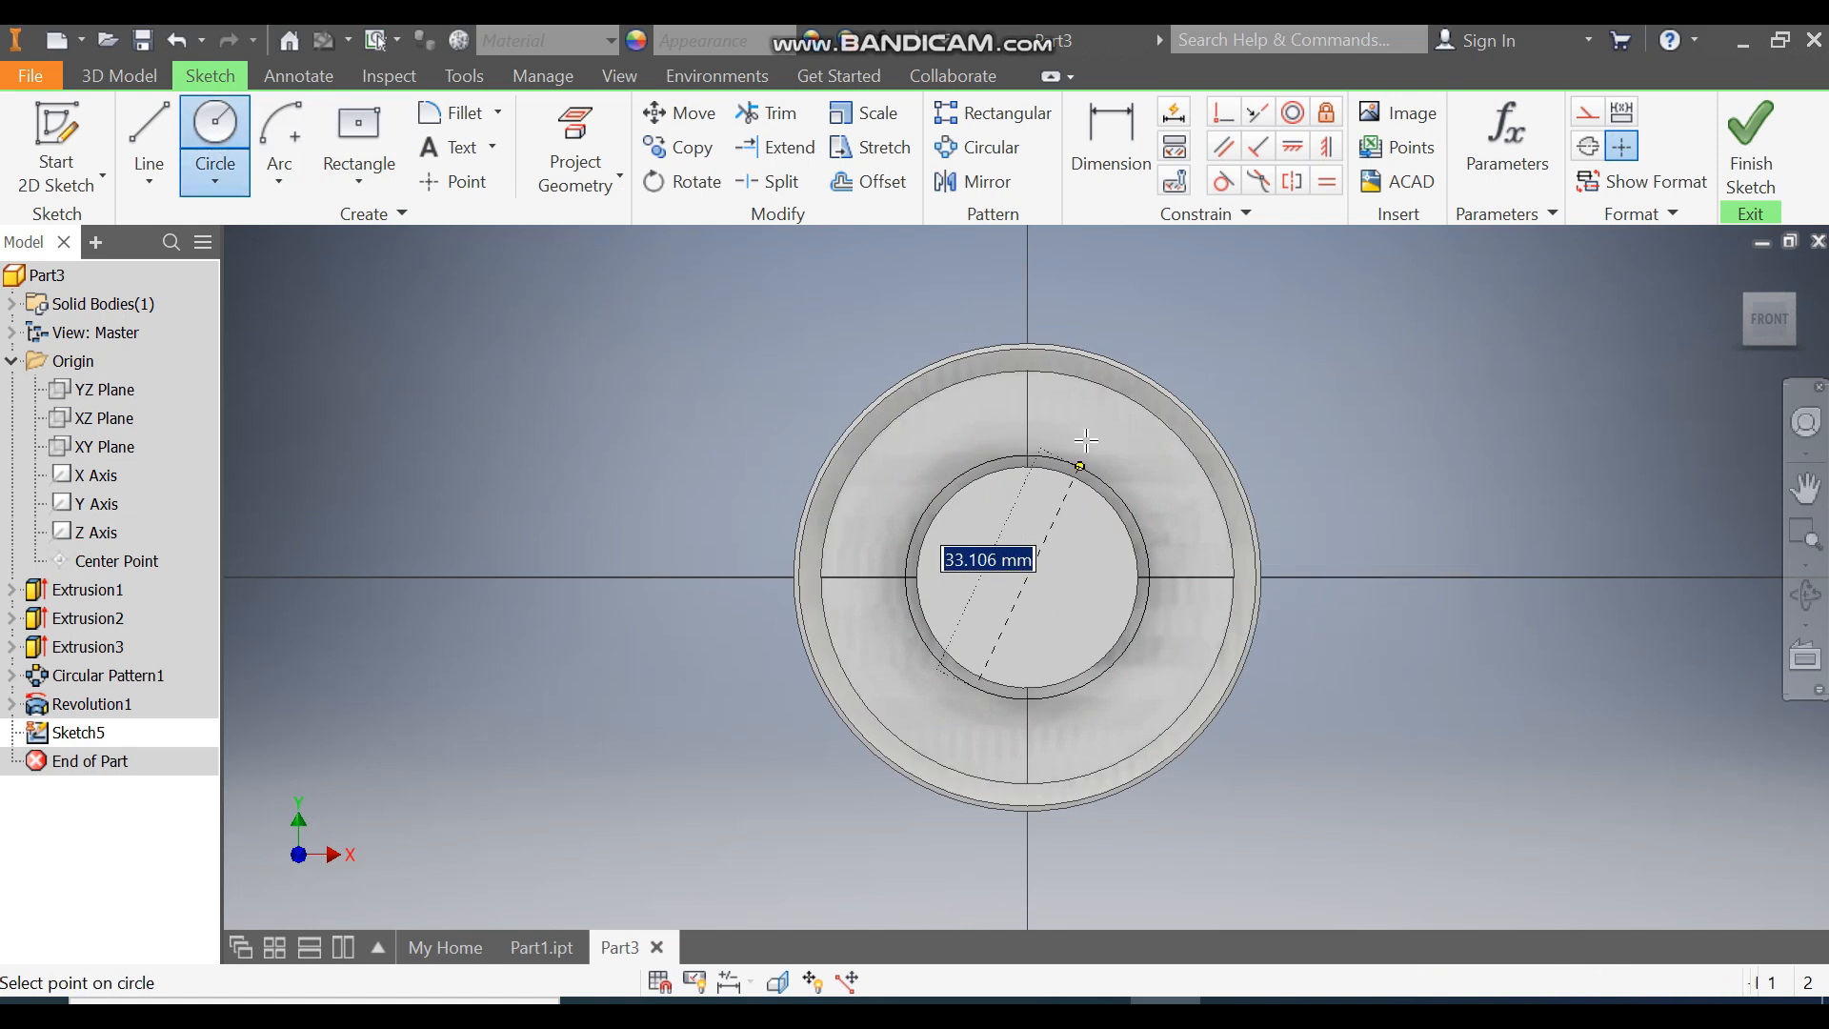
pyautogui.write('50')
pyautogui.press('Return')
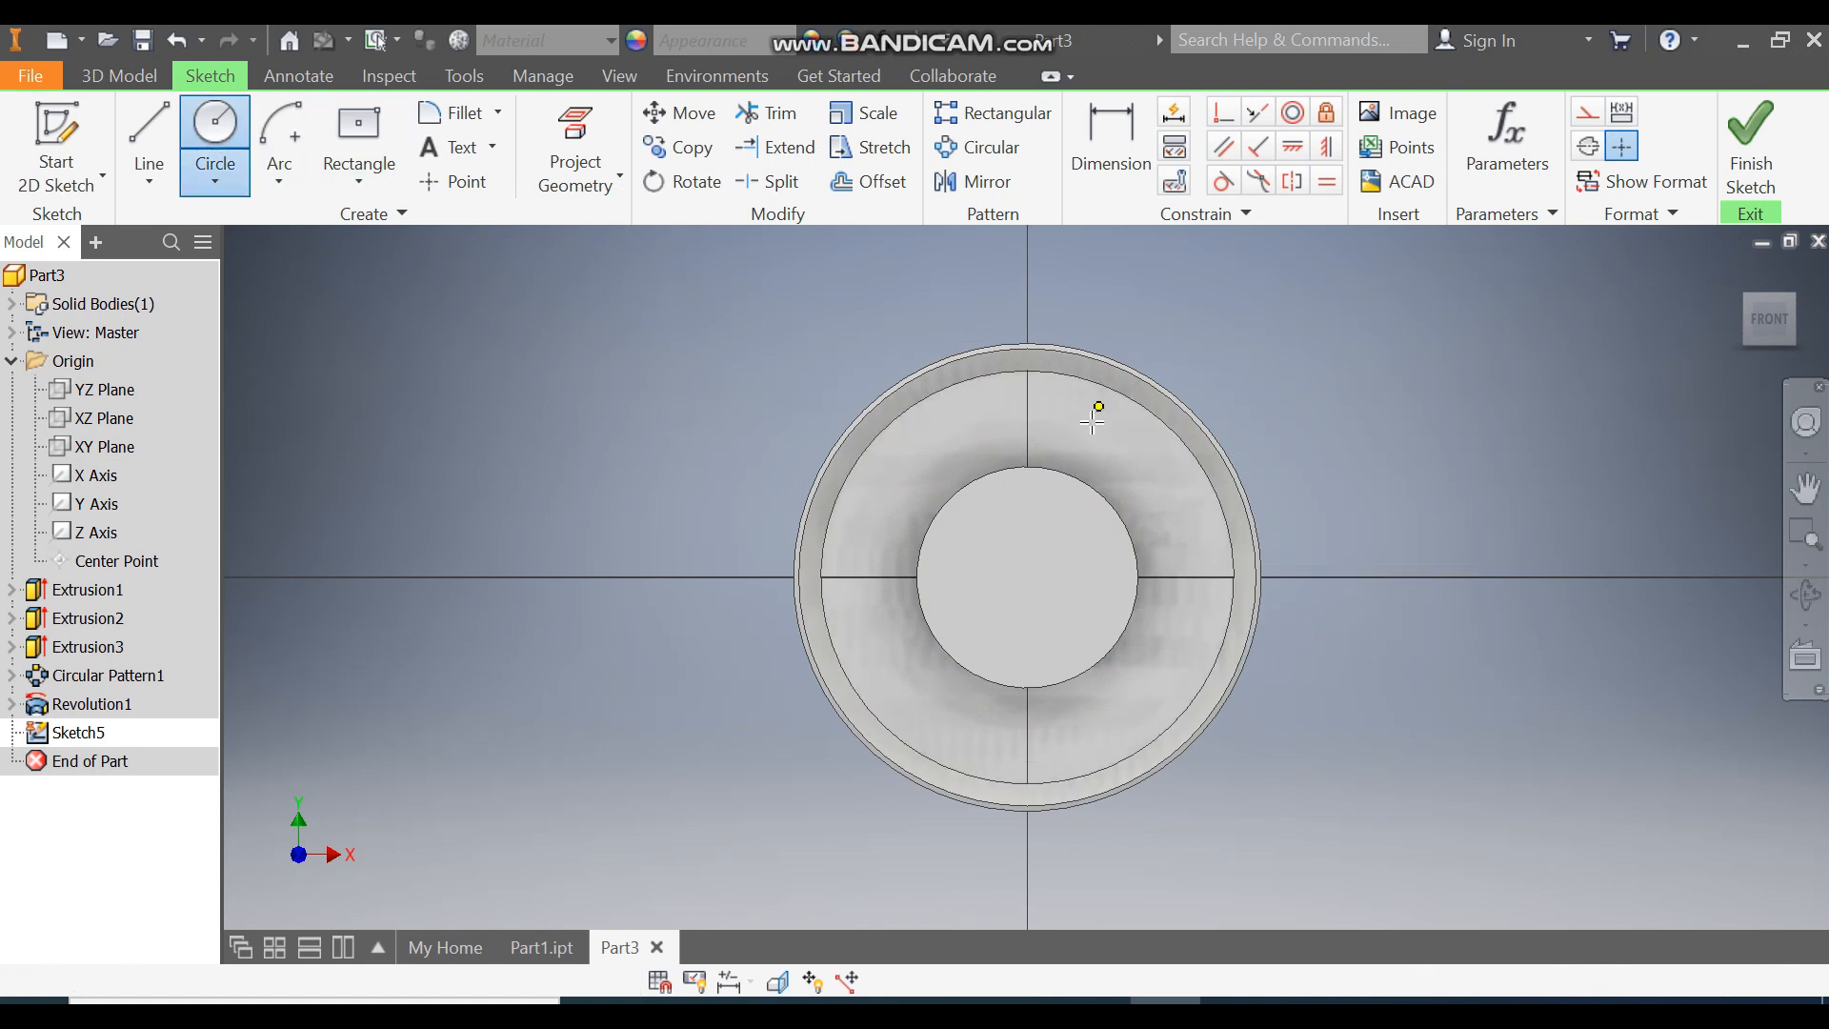
pyautogui.click(1738, 147)
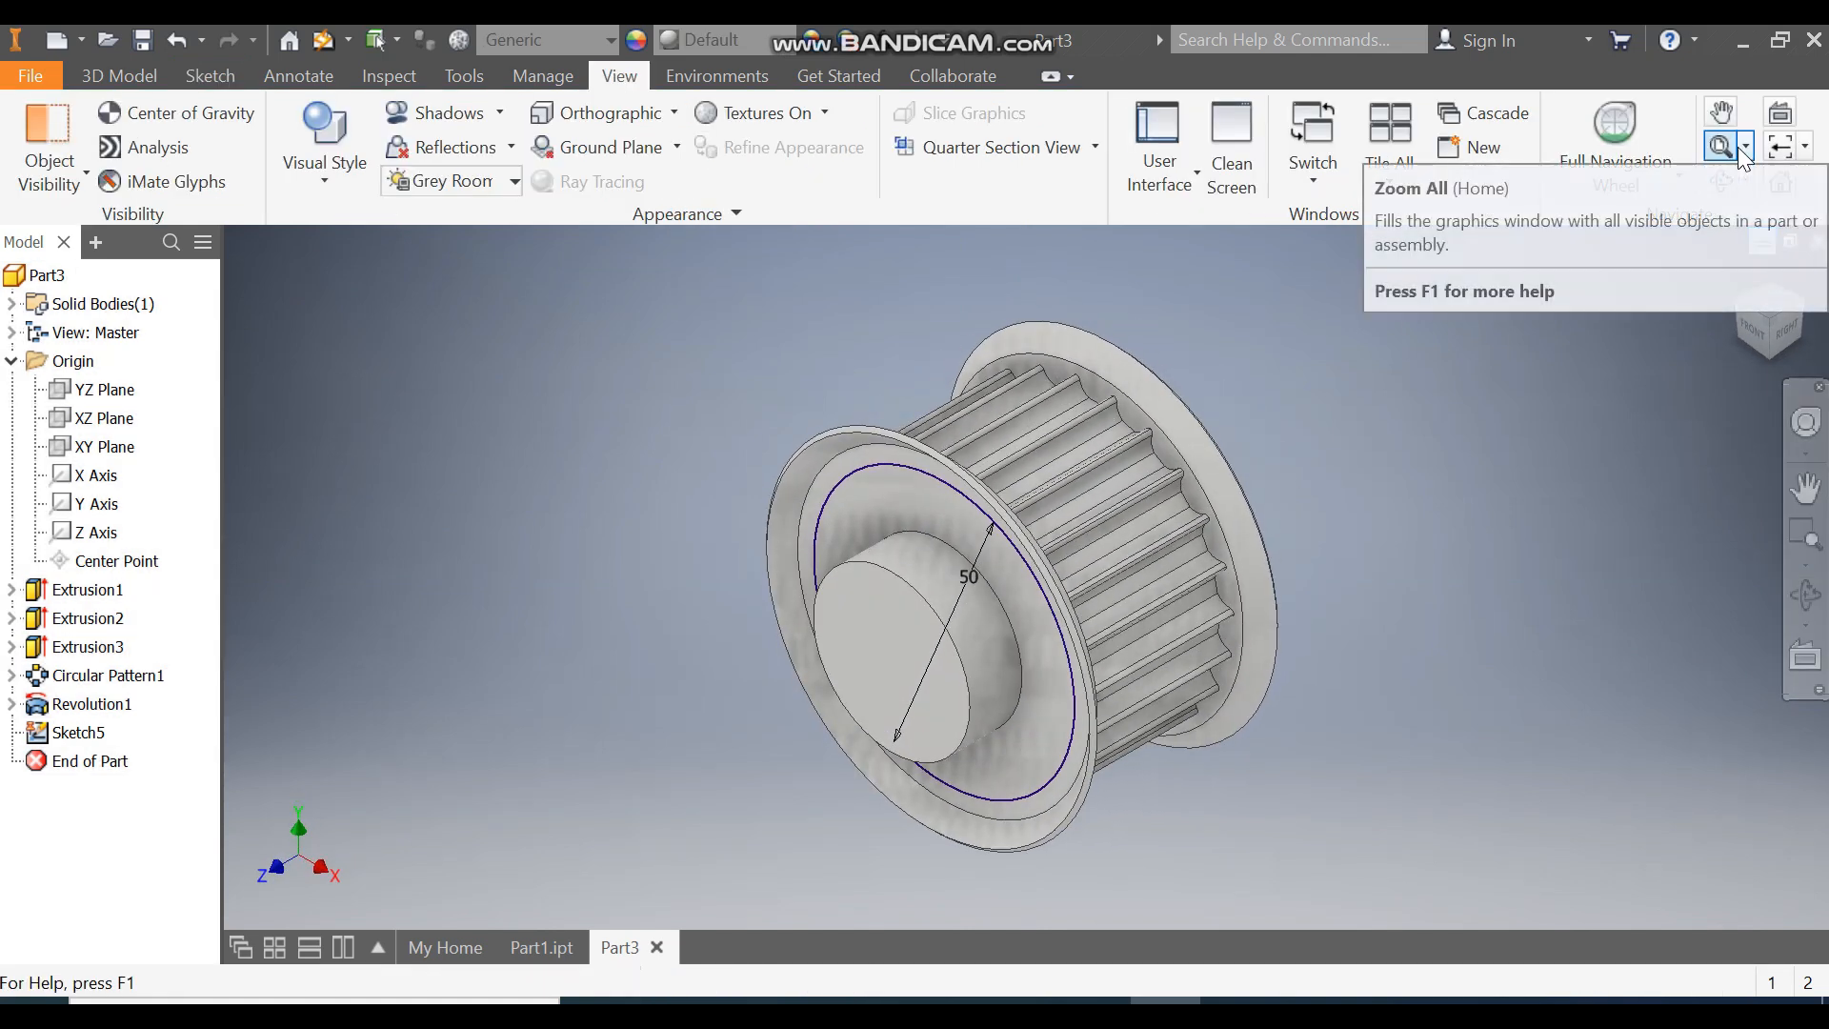
# Extrude the ring between the boss and the 50 mm circle outward by 1 mm, joined to the body.
pyautogui.click(132, 83)
pyautogui.click(151, 145)
pyautogui.write('1')
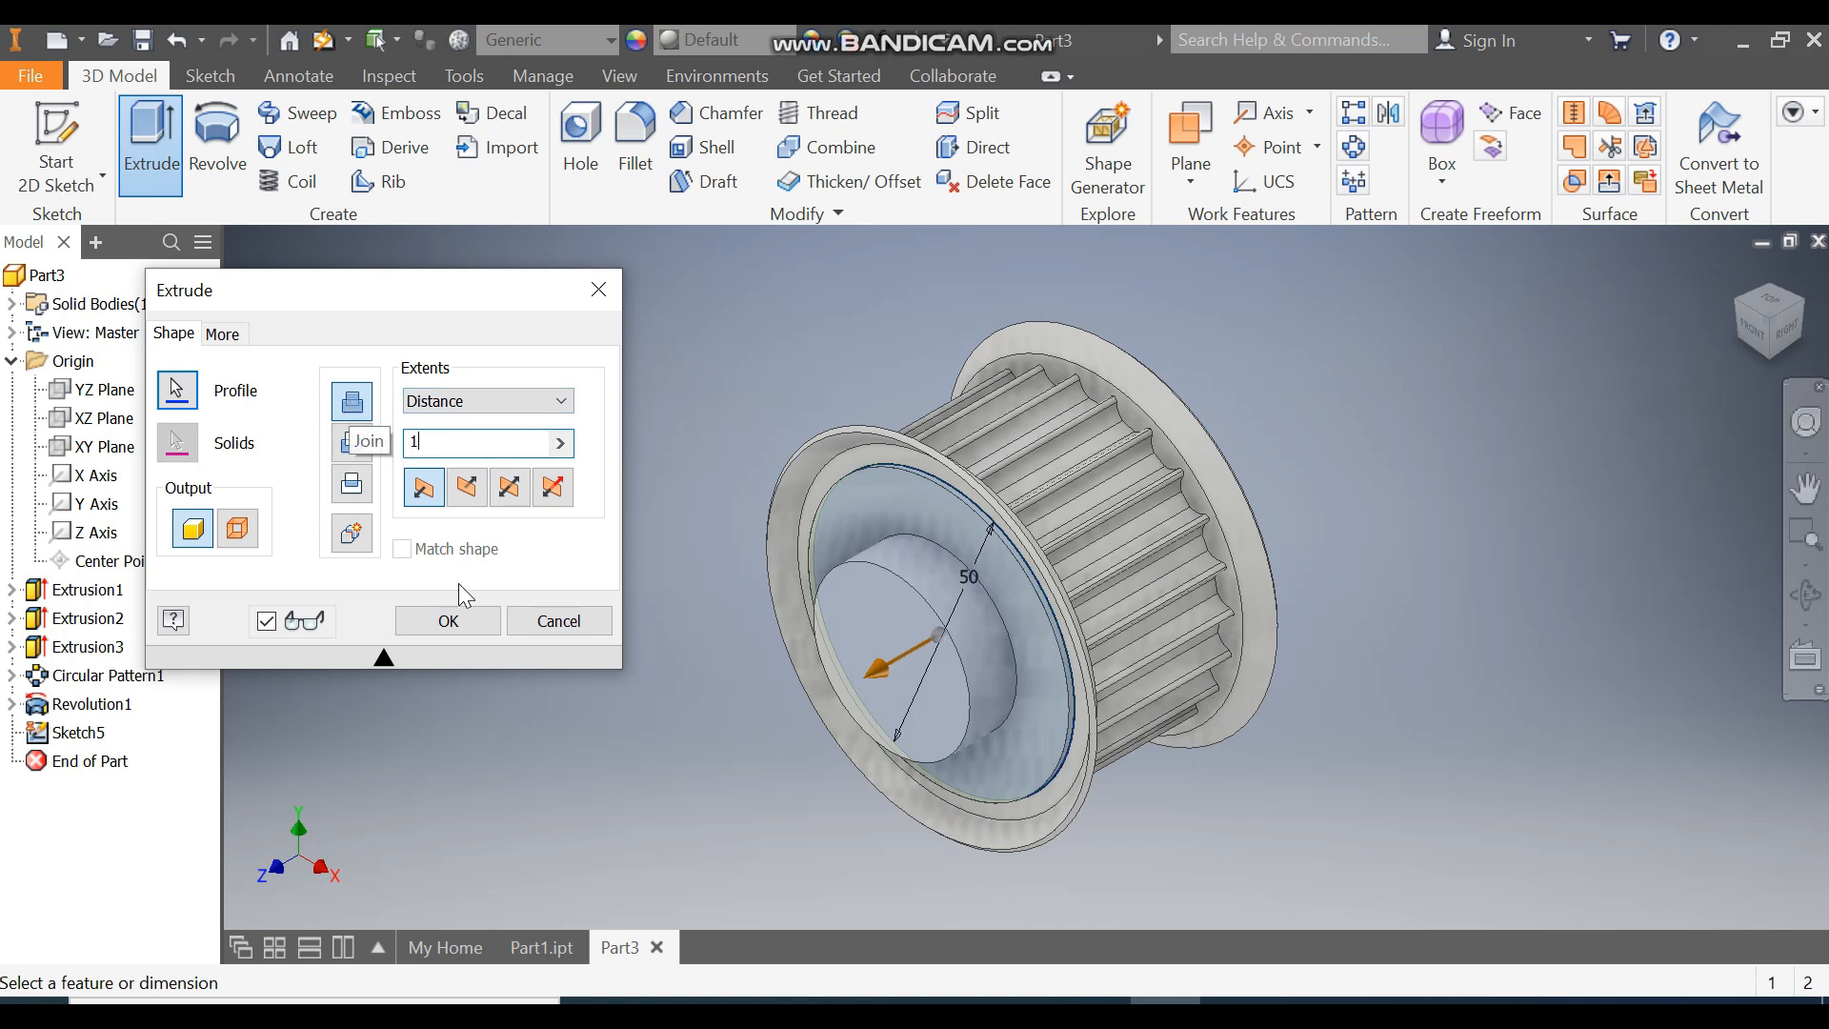
pyautogui.click(449, 620)
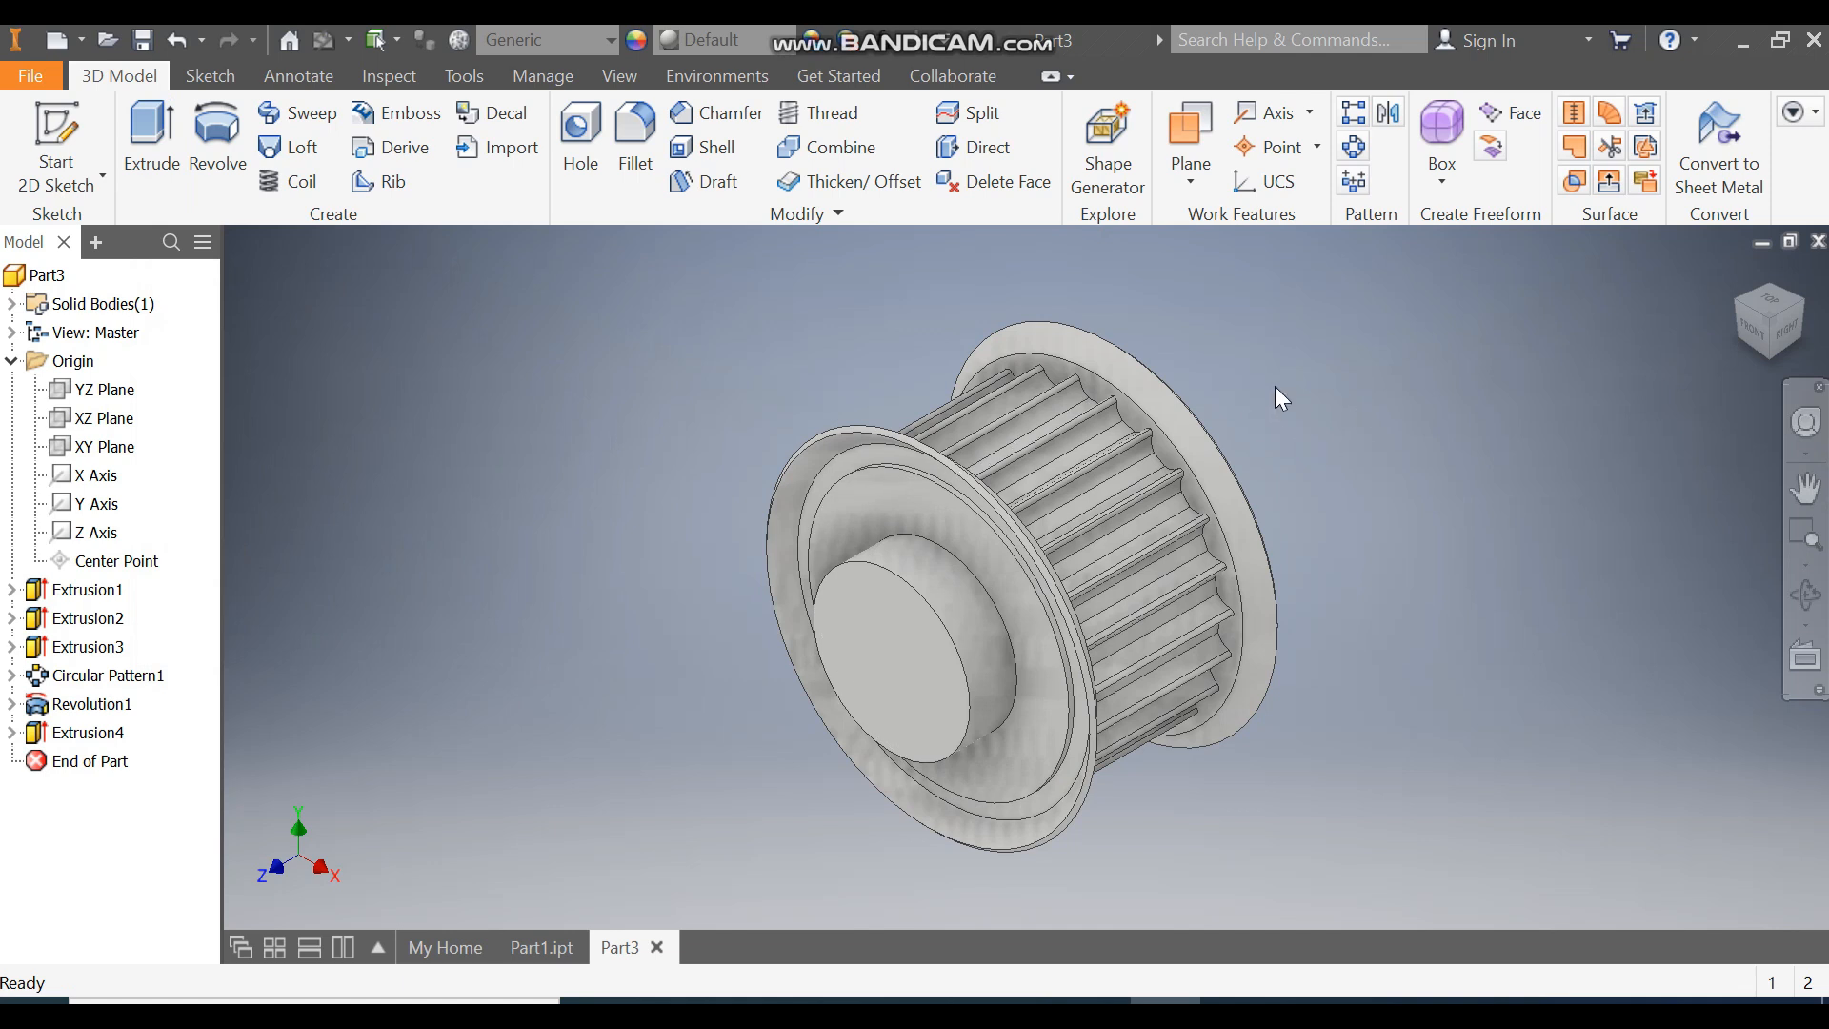
# Mirror the 1 mm ring extrusion about the XY plane onto the pulley's opposite face.
pyautogui.click(1391, 114)
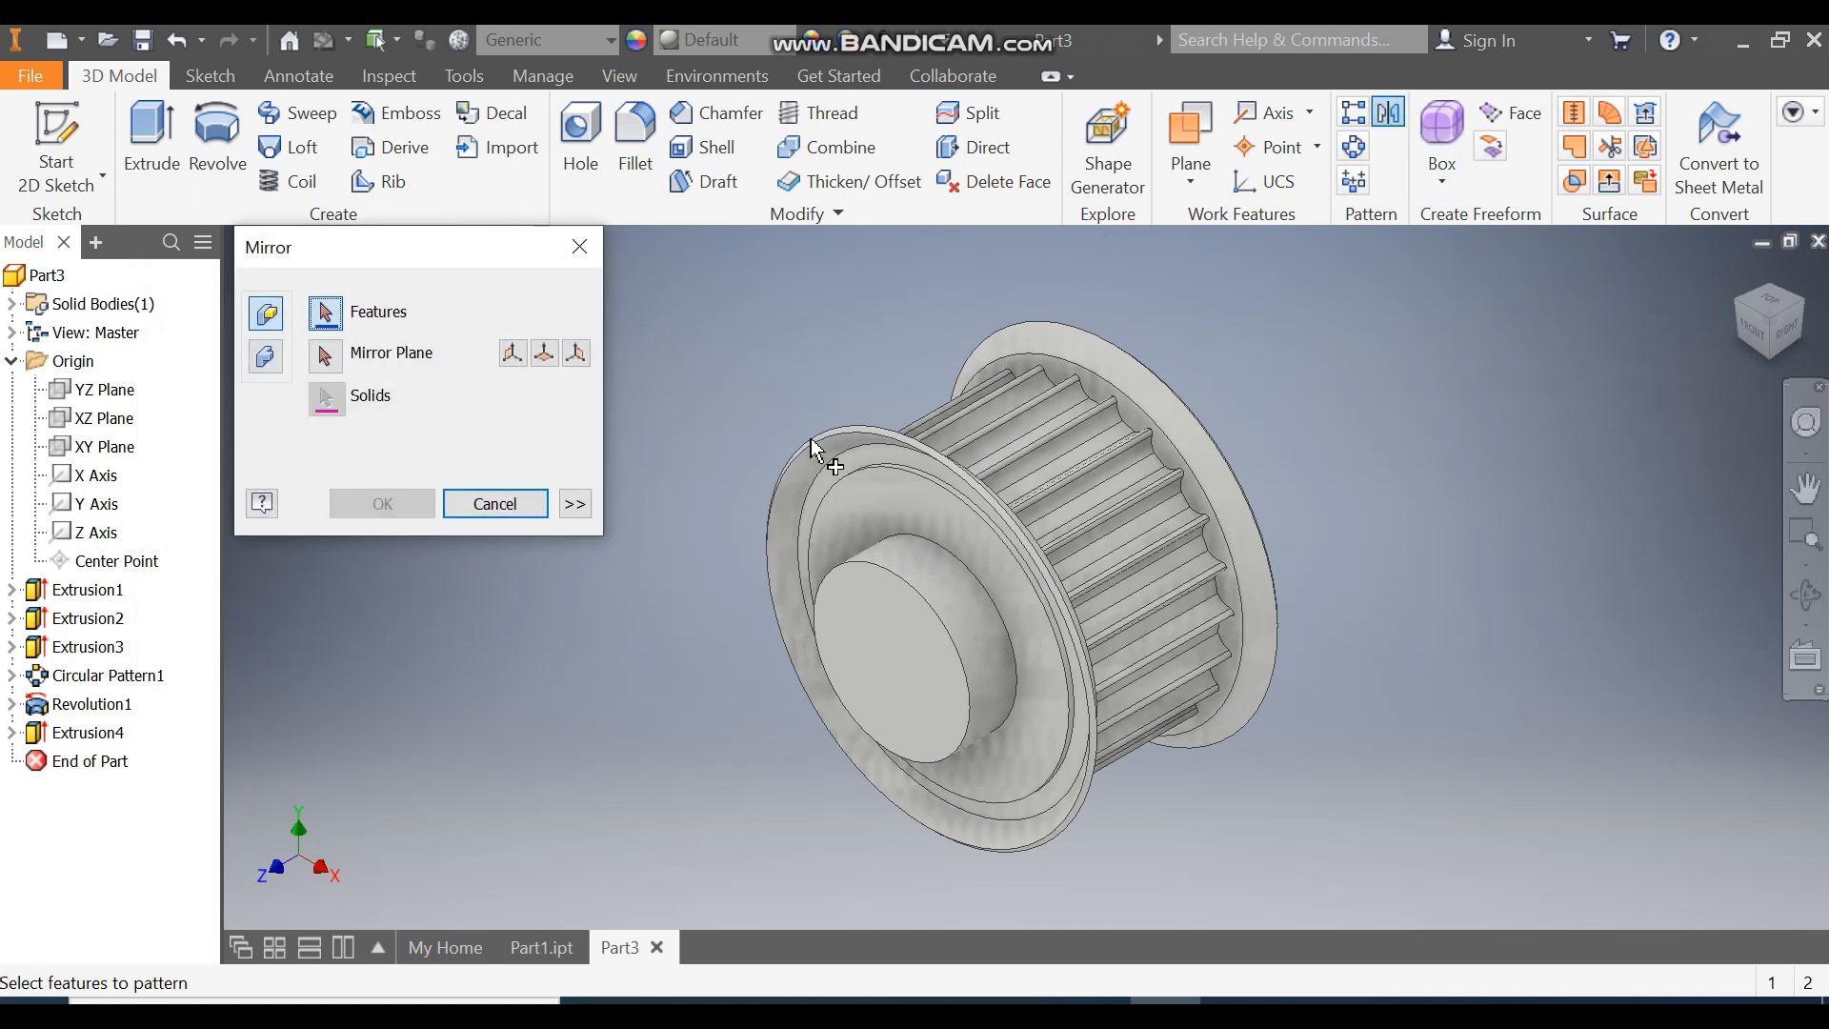
pyautogui.click(893, 497)
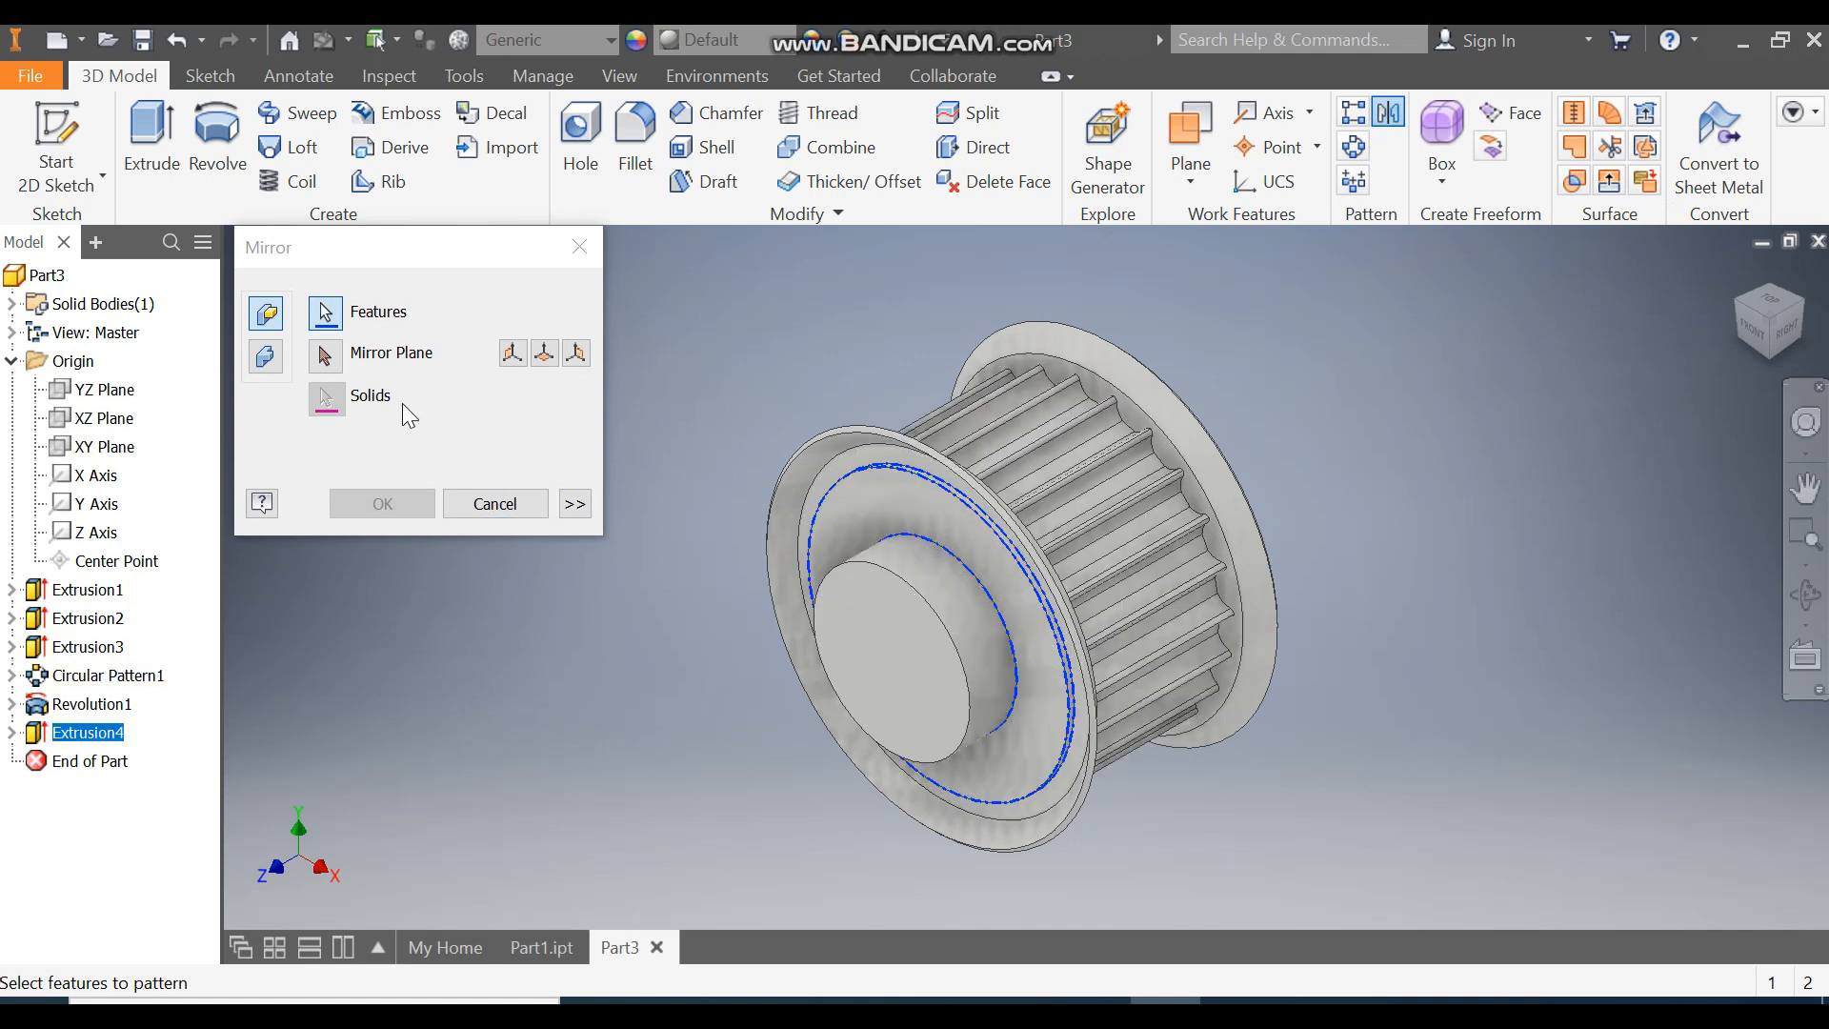
pyautogui.click(324, 358)
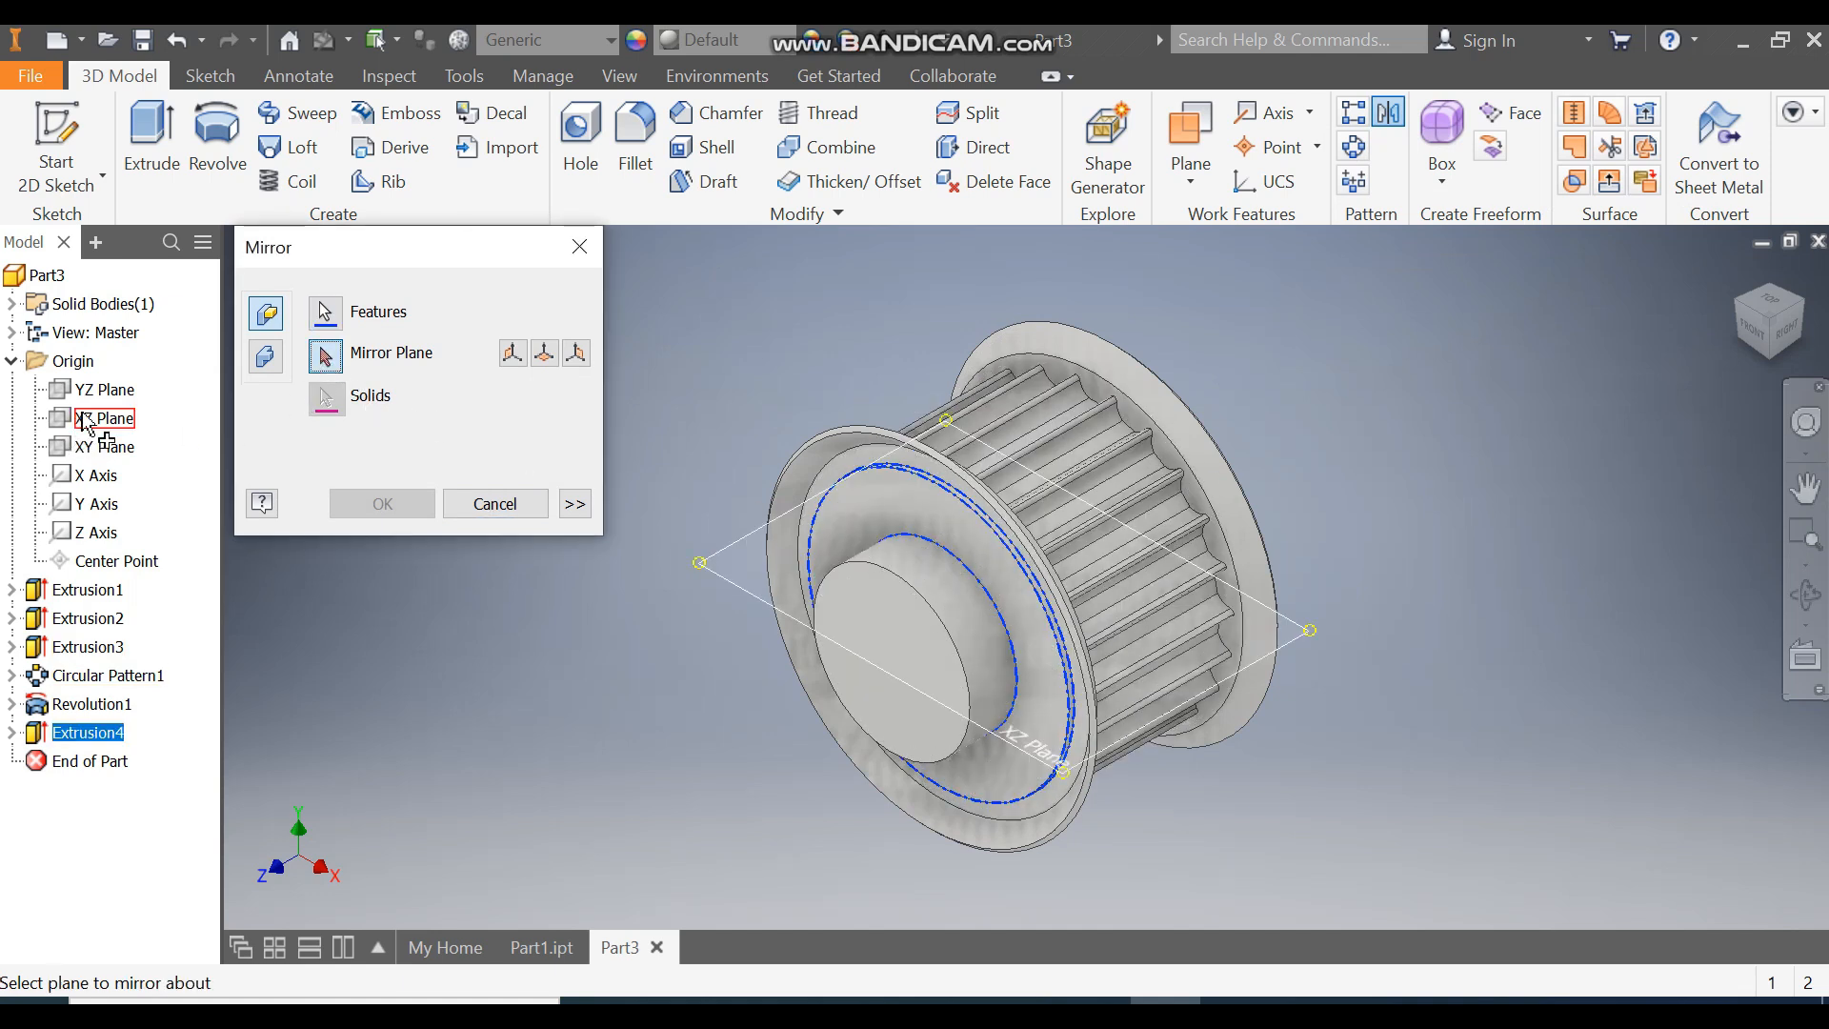
pyautogui.click(103, 446)
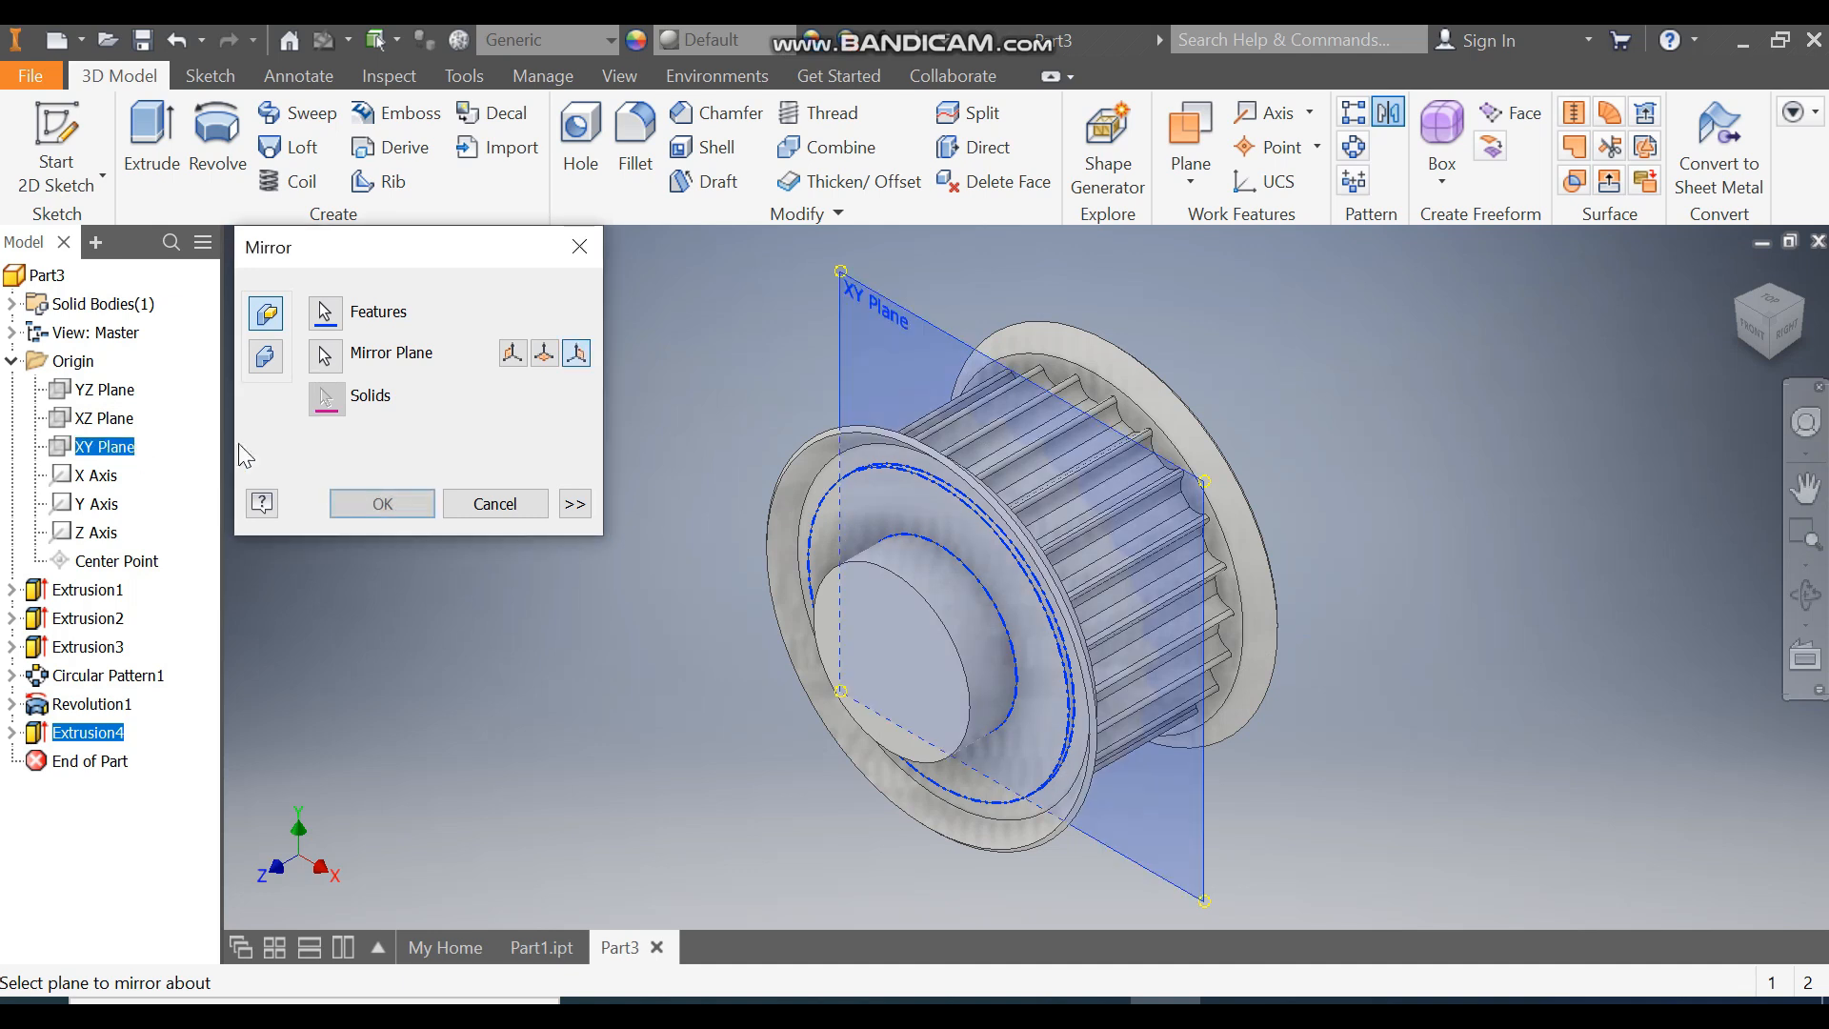
pyautogui.click(1798, 310)
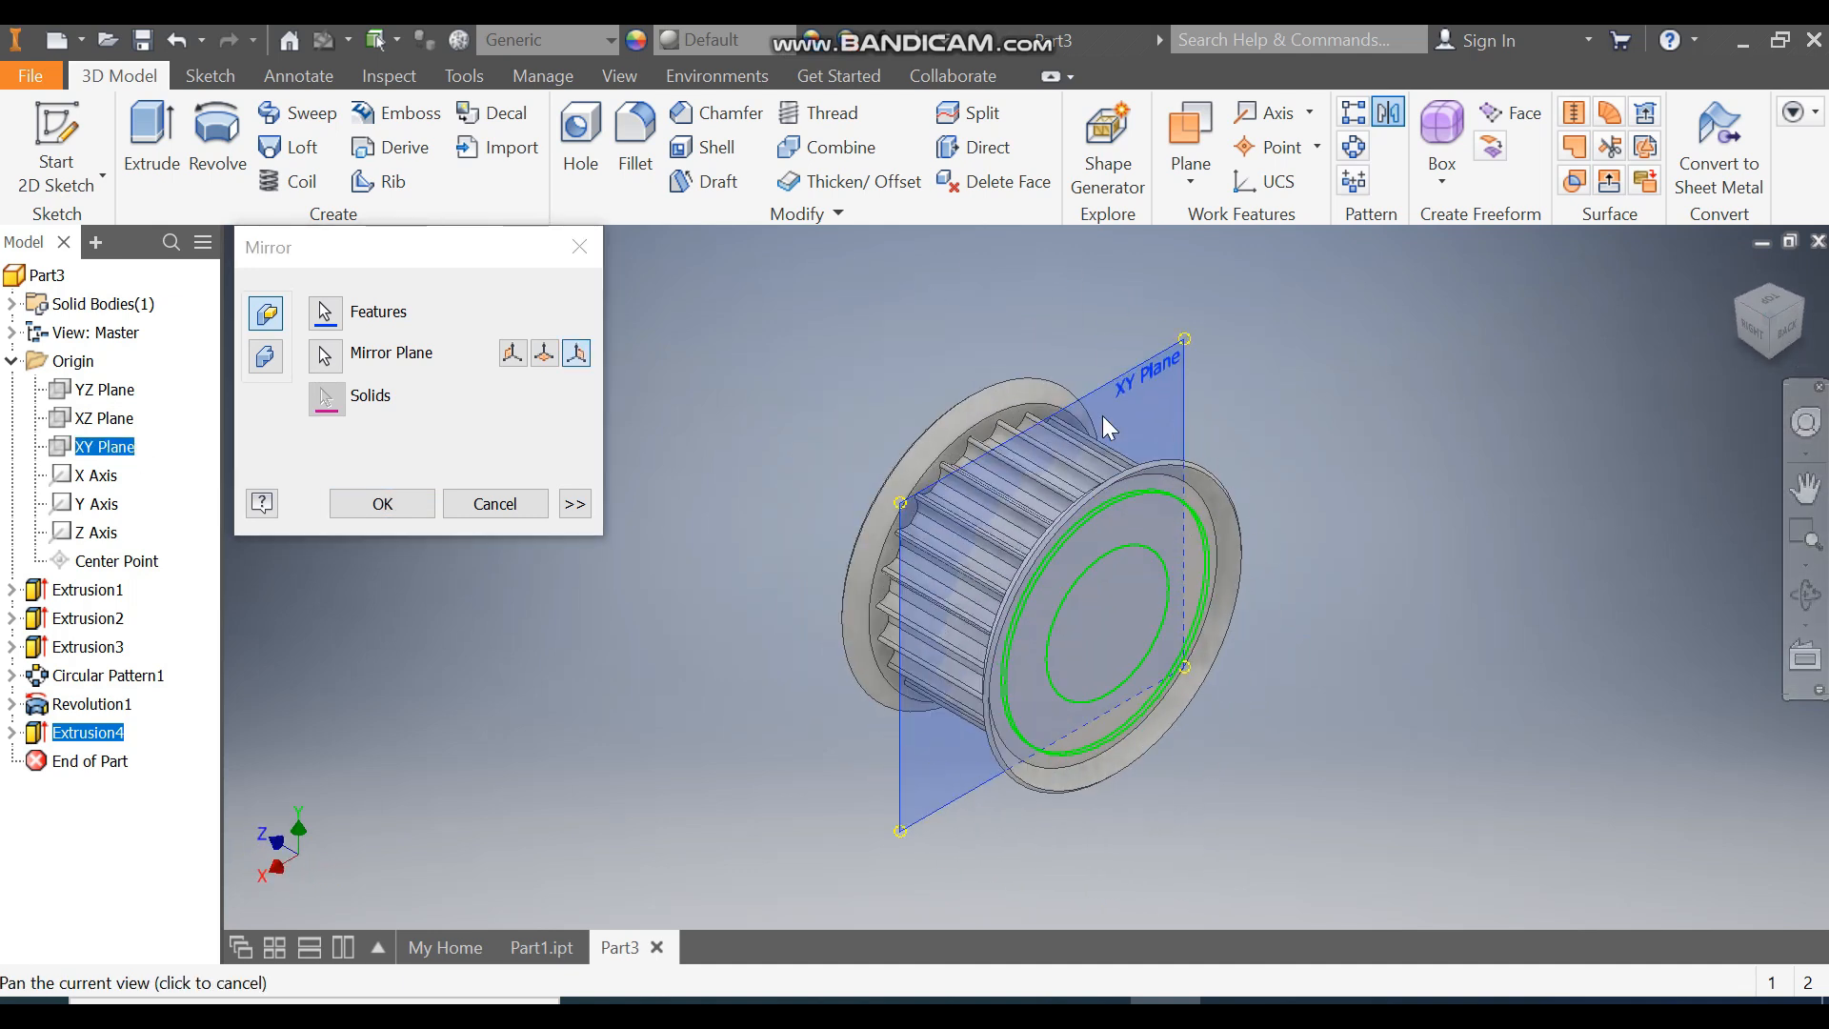
pyautogui.click(382, 504)
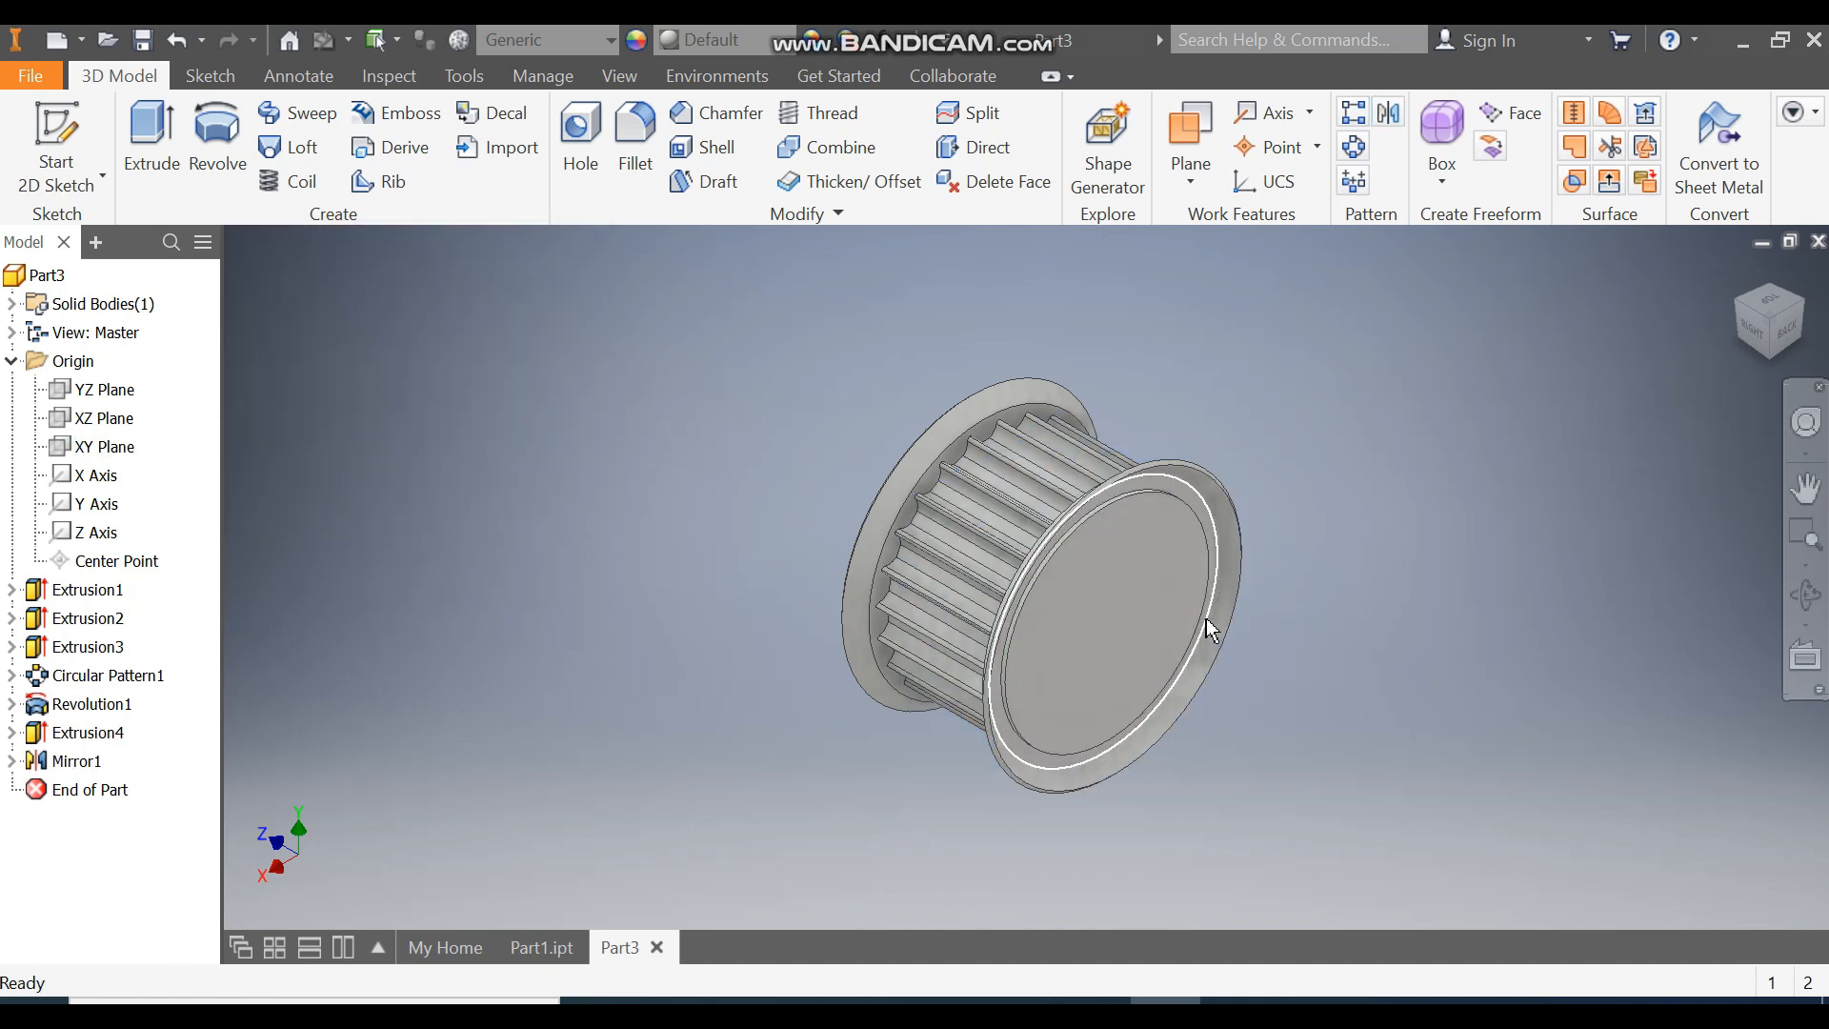
# Start a sketch on the boss end face and draw a 12 mm diameter circle at its centre.
pyautogui.moveTo(1741, 319); pyautogui.dragTo(881, 881)
pyautogui.press('Escape')
pyautogui.click(907, 647)
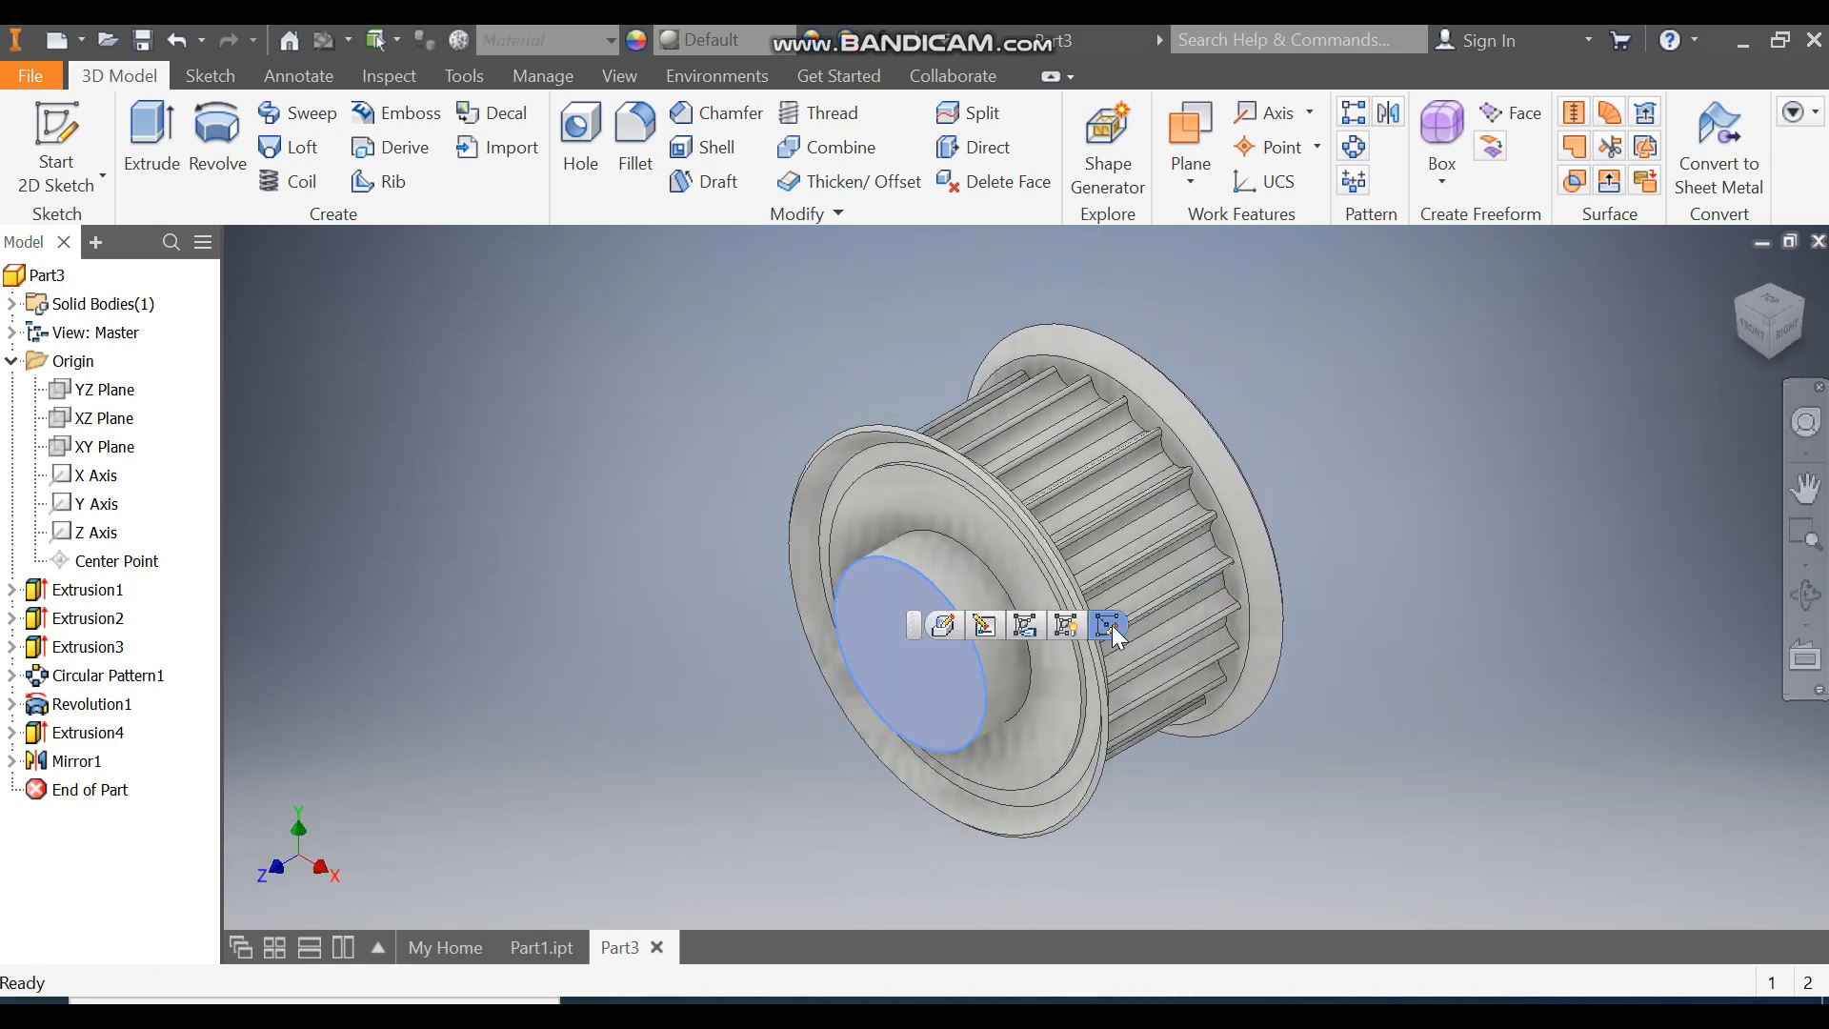
pyautogui.click(1107, 625)
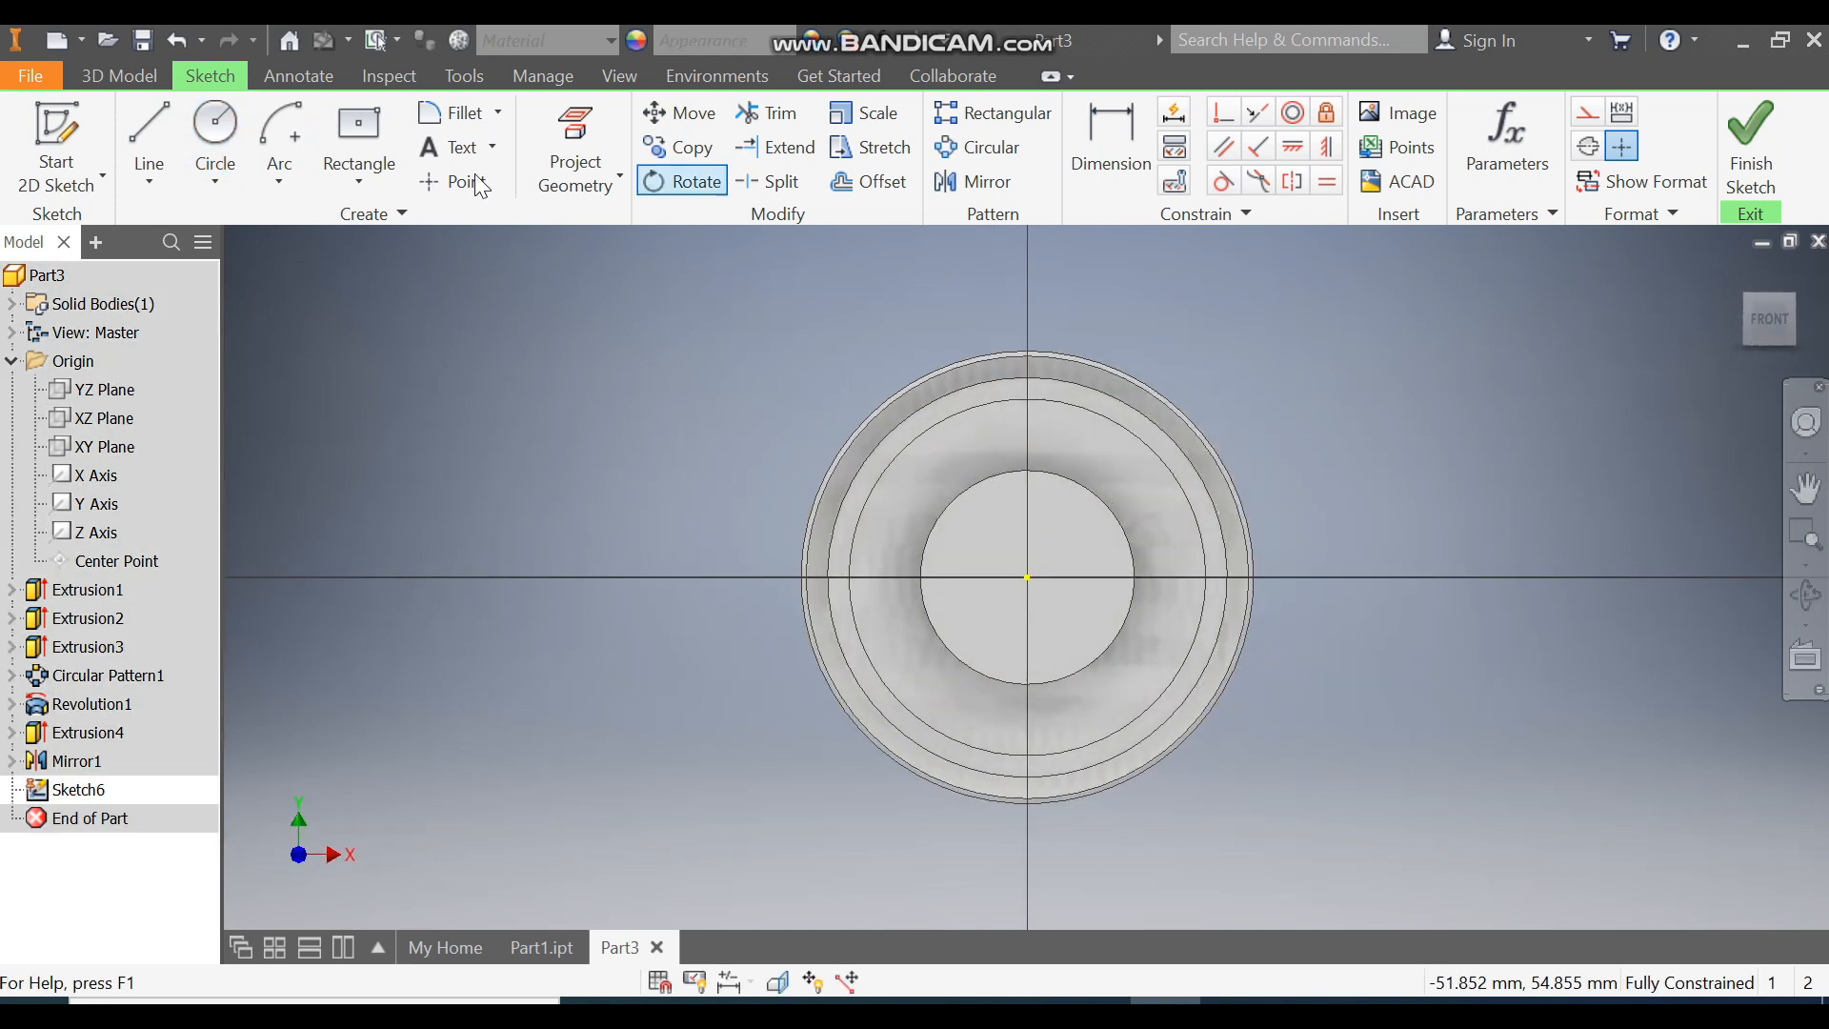
pyautogui.click(215, 134)
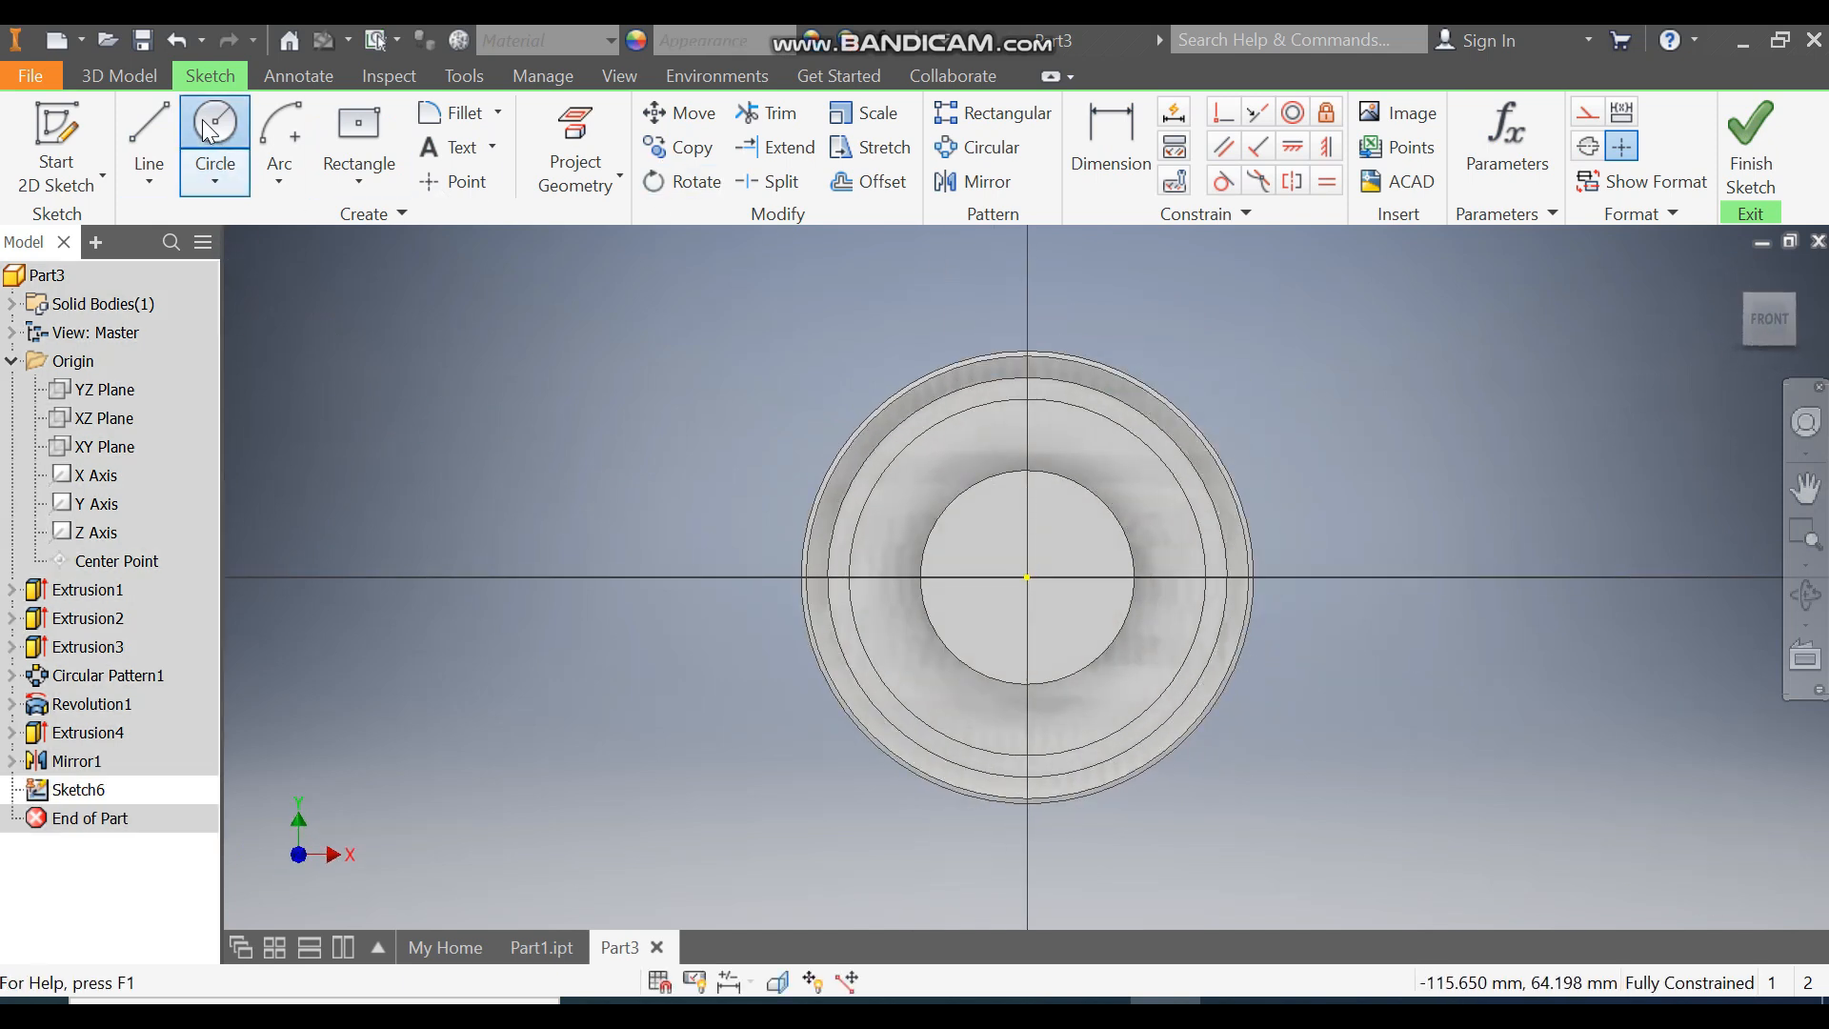
pyautogui.click(1027, 577)
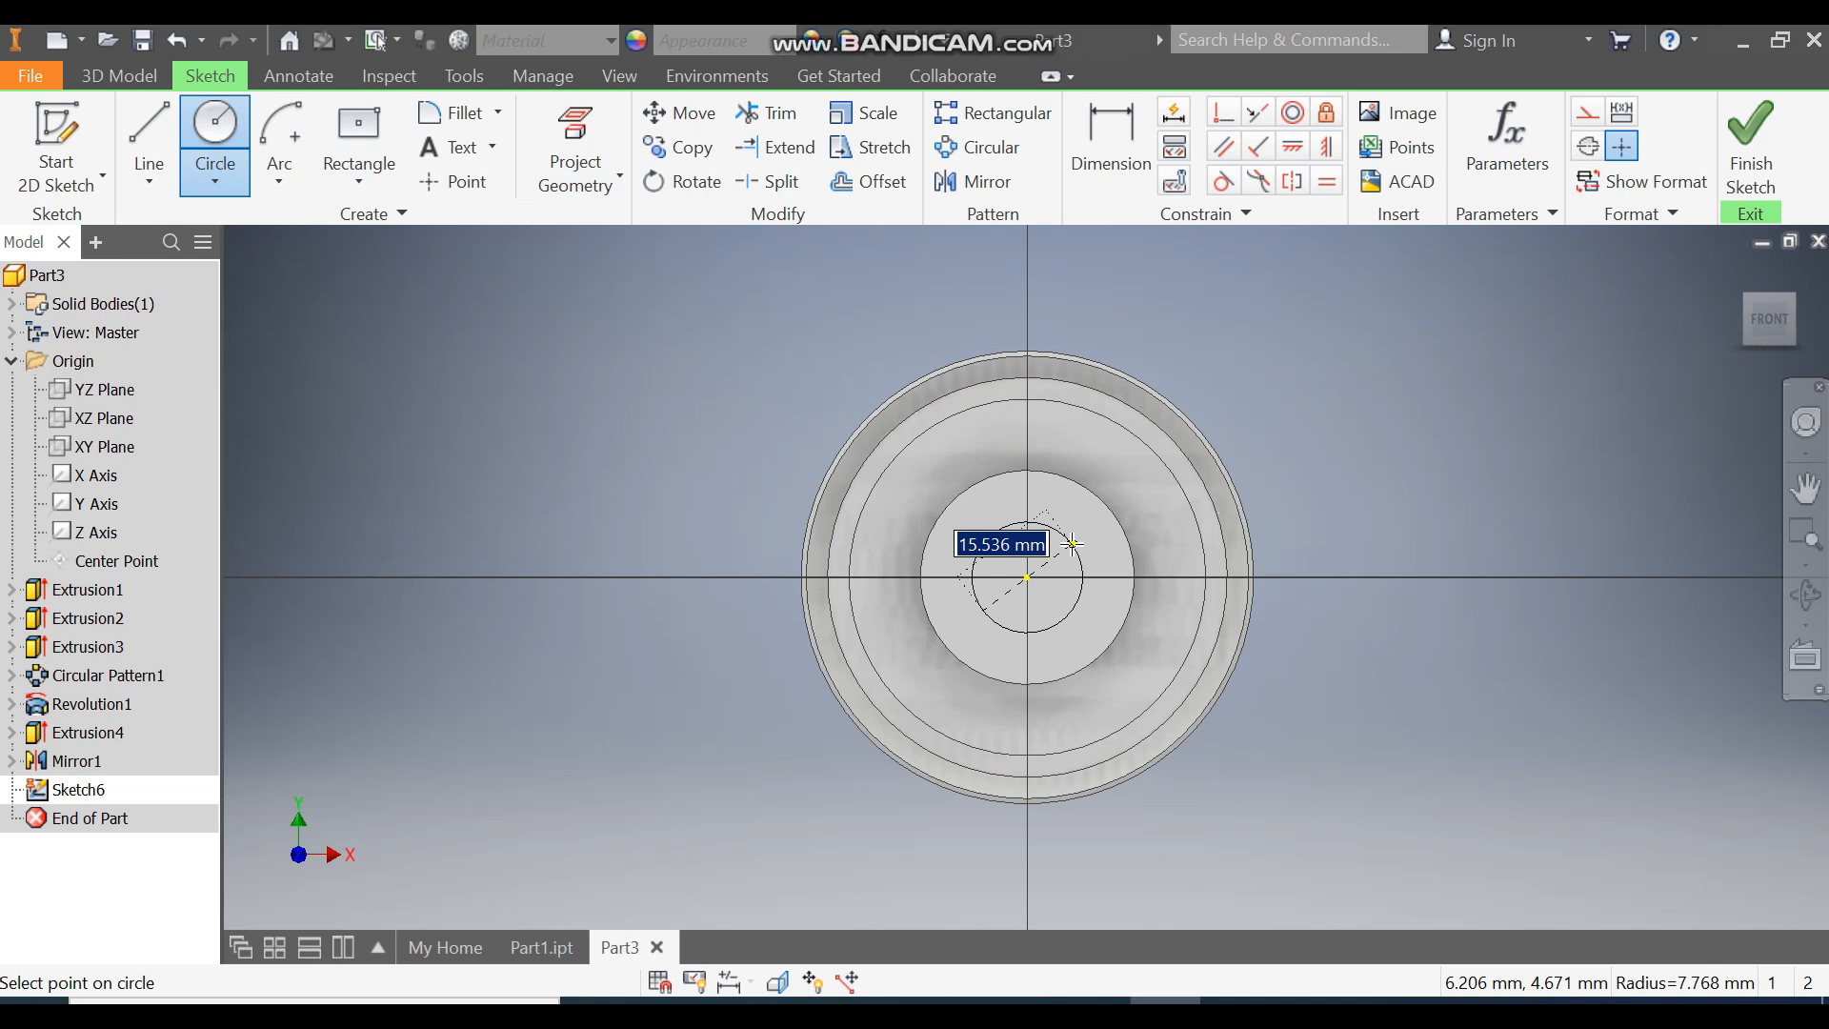
pyautogui.write('12')
pyautogui.press('Return')
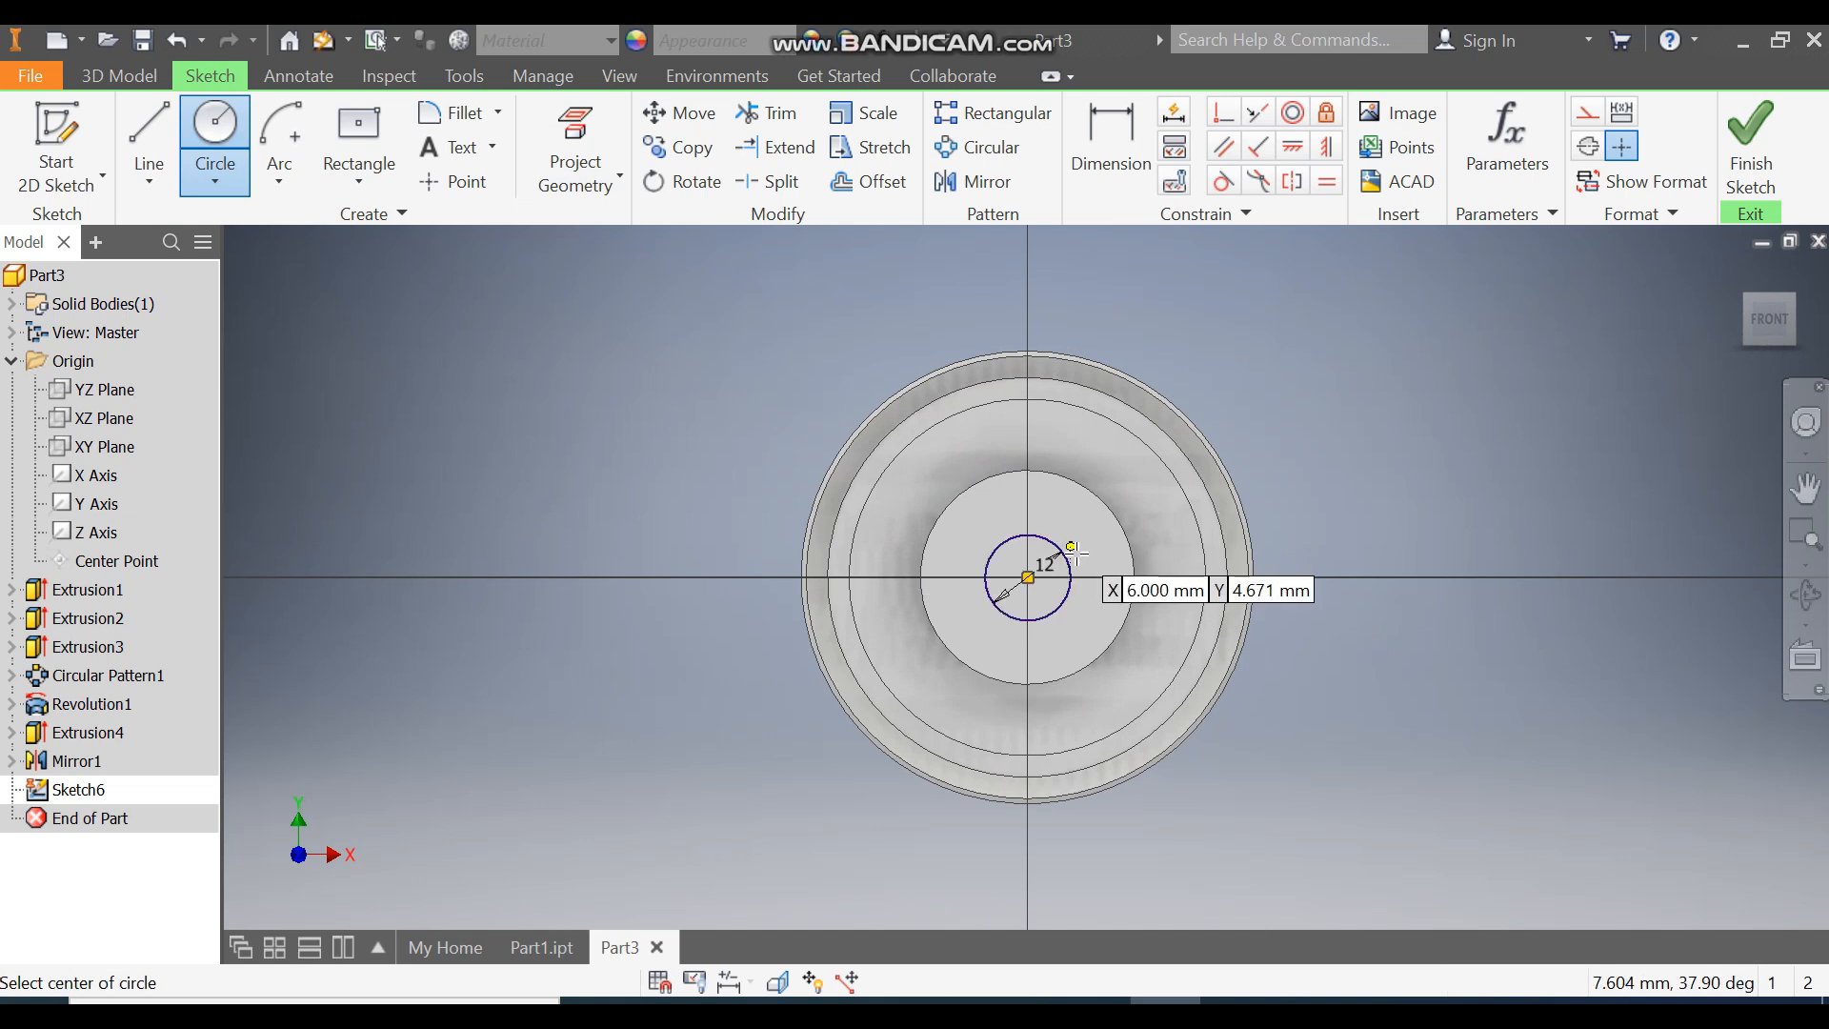
# Draw a two-point rectangle about 10 mm by 5 mm from inside the 12 mm circle across its edge along the horizontal axis.
pyautogui.scroll(4, 1095, 545)
pyautogui.scroll(-3, 999, 417)
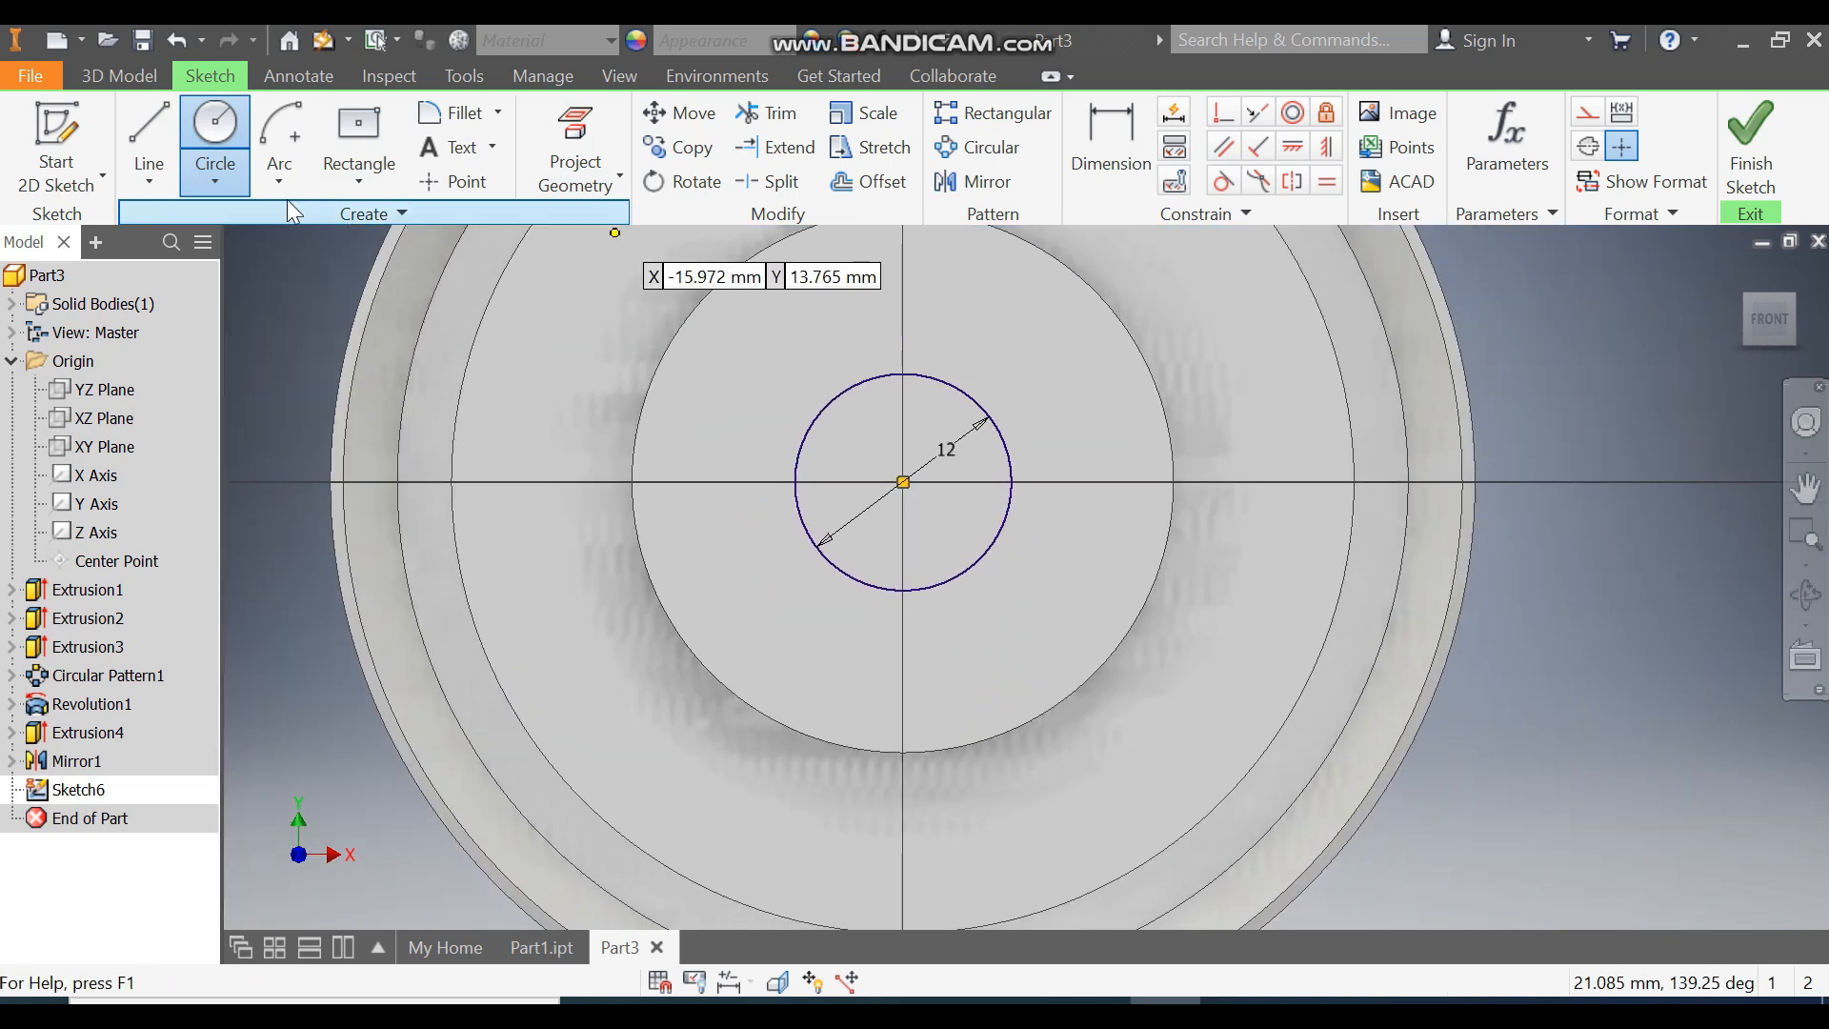
pyautogui.click(354, 167)
pyautogui.click(412, 229)
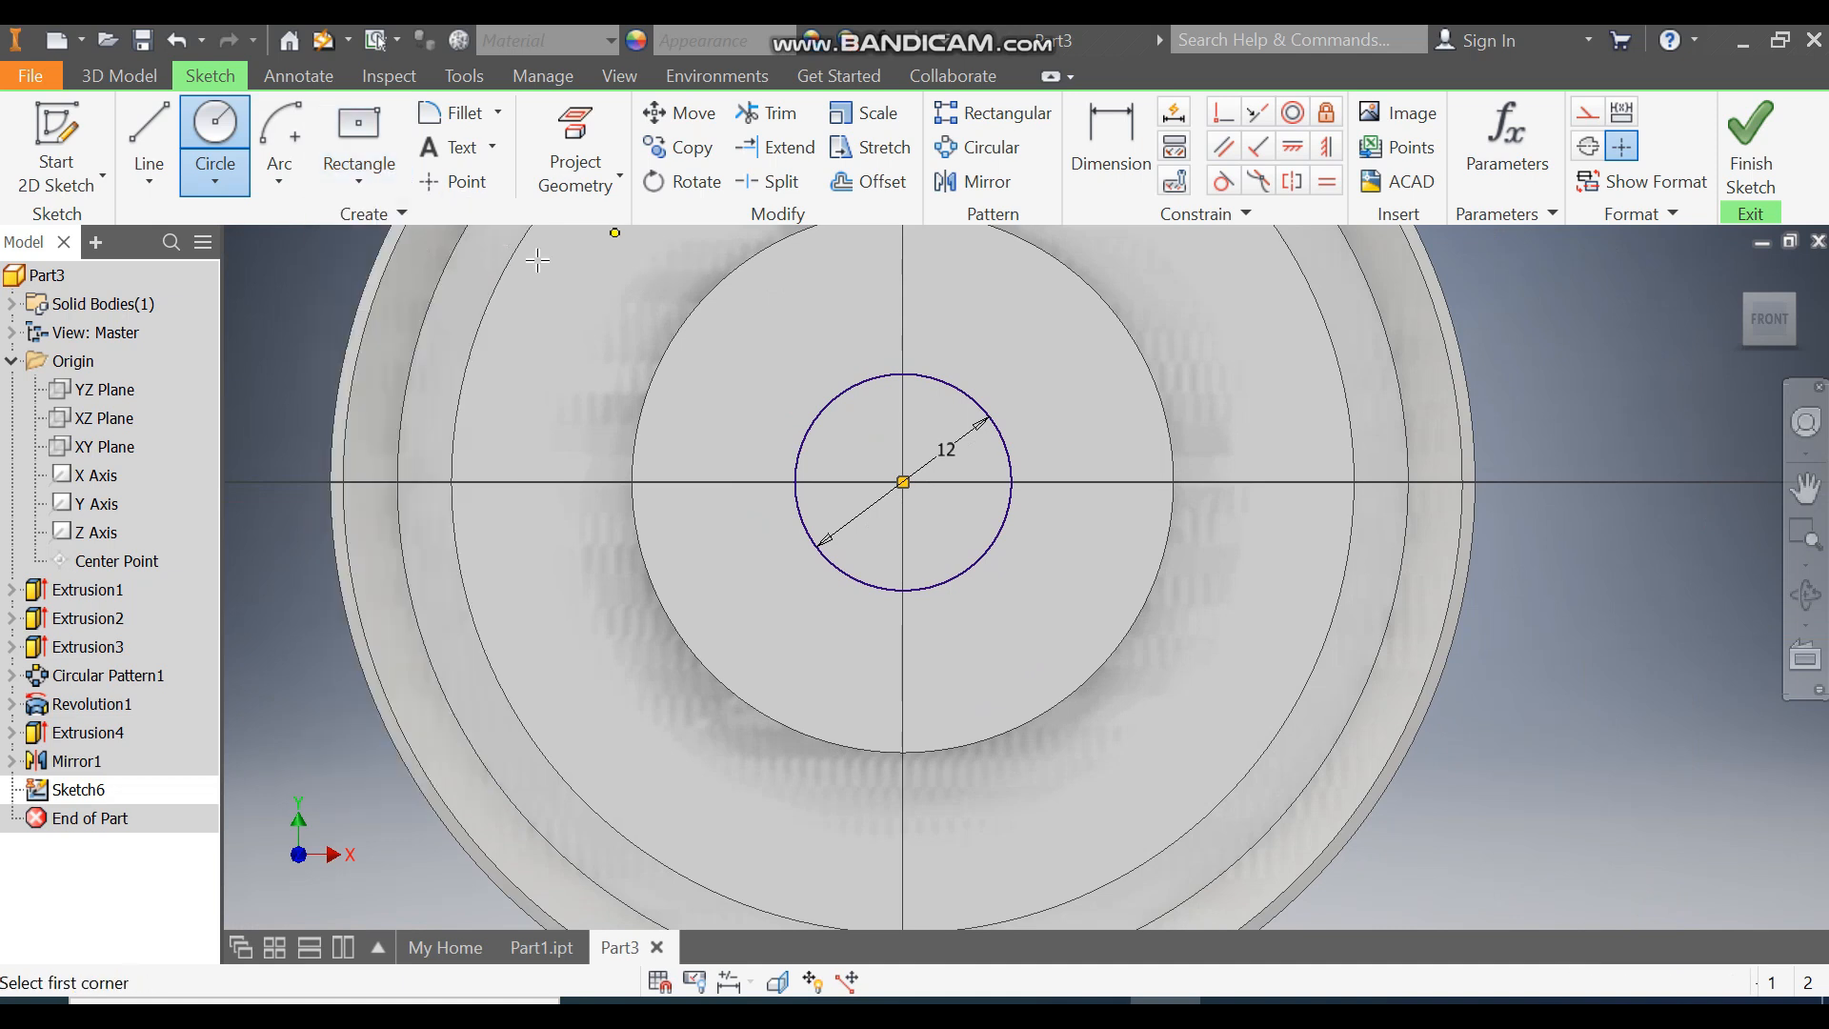
pyautogui.click(922, 435)
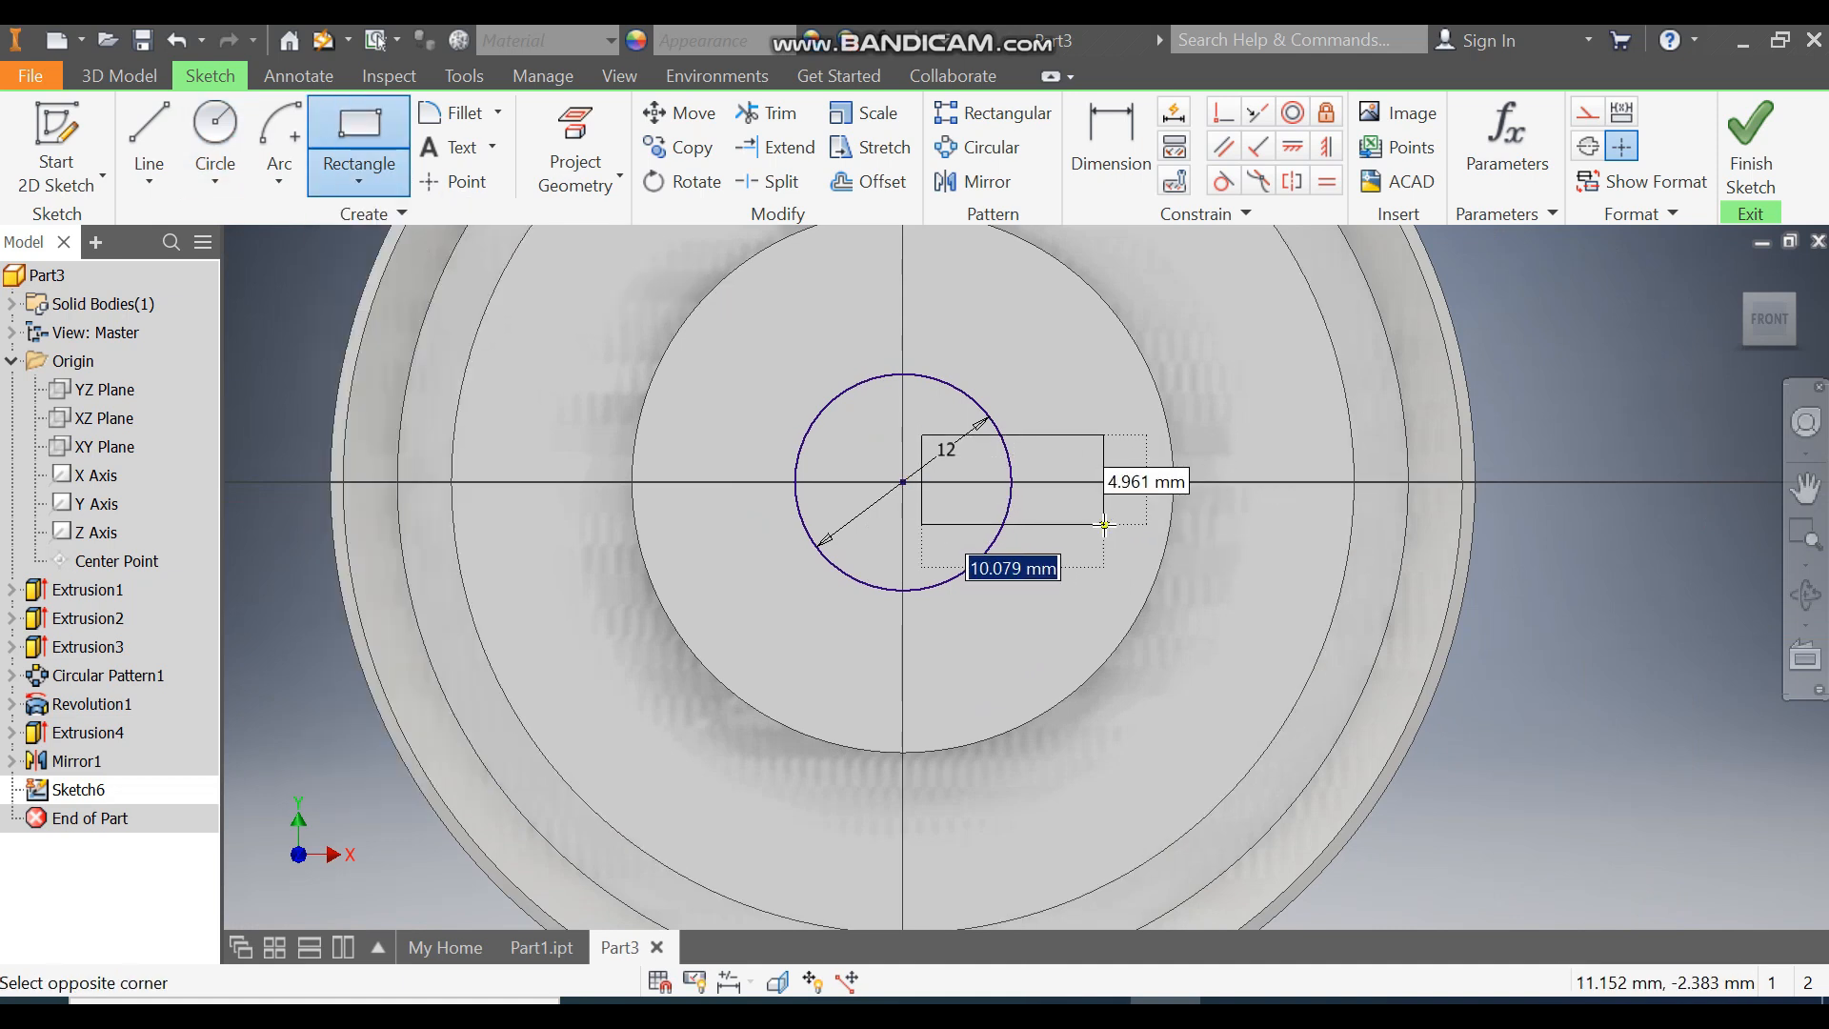
pyautogui.click(1105, 525)
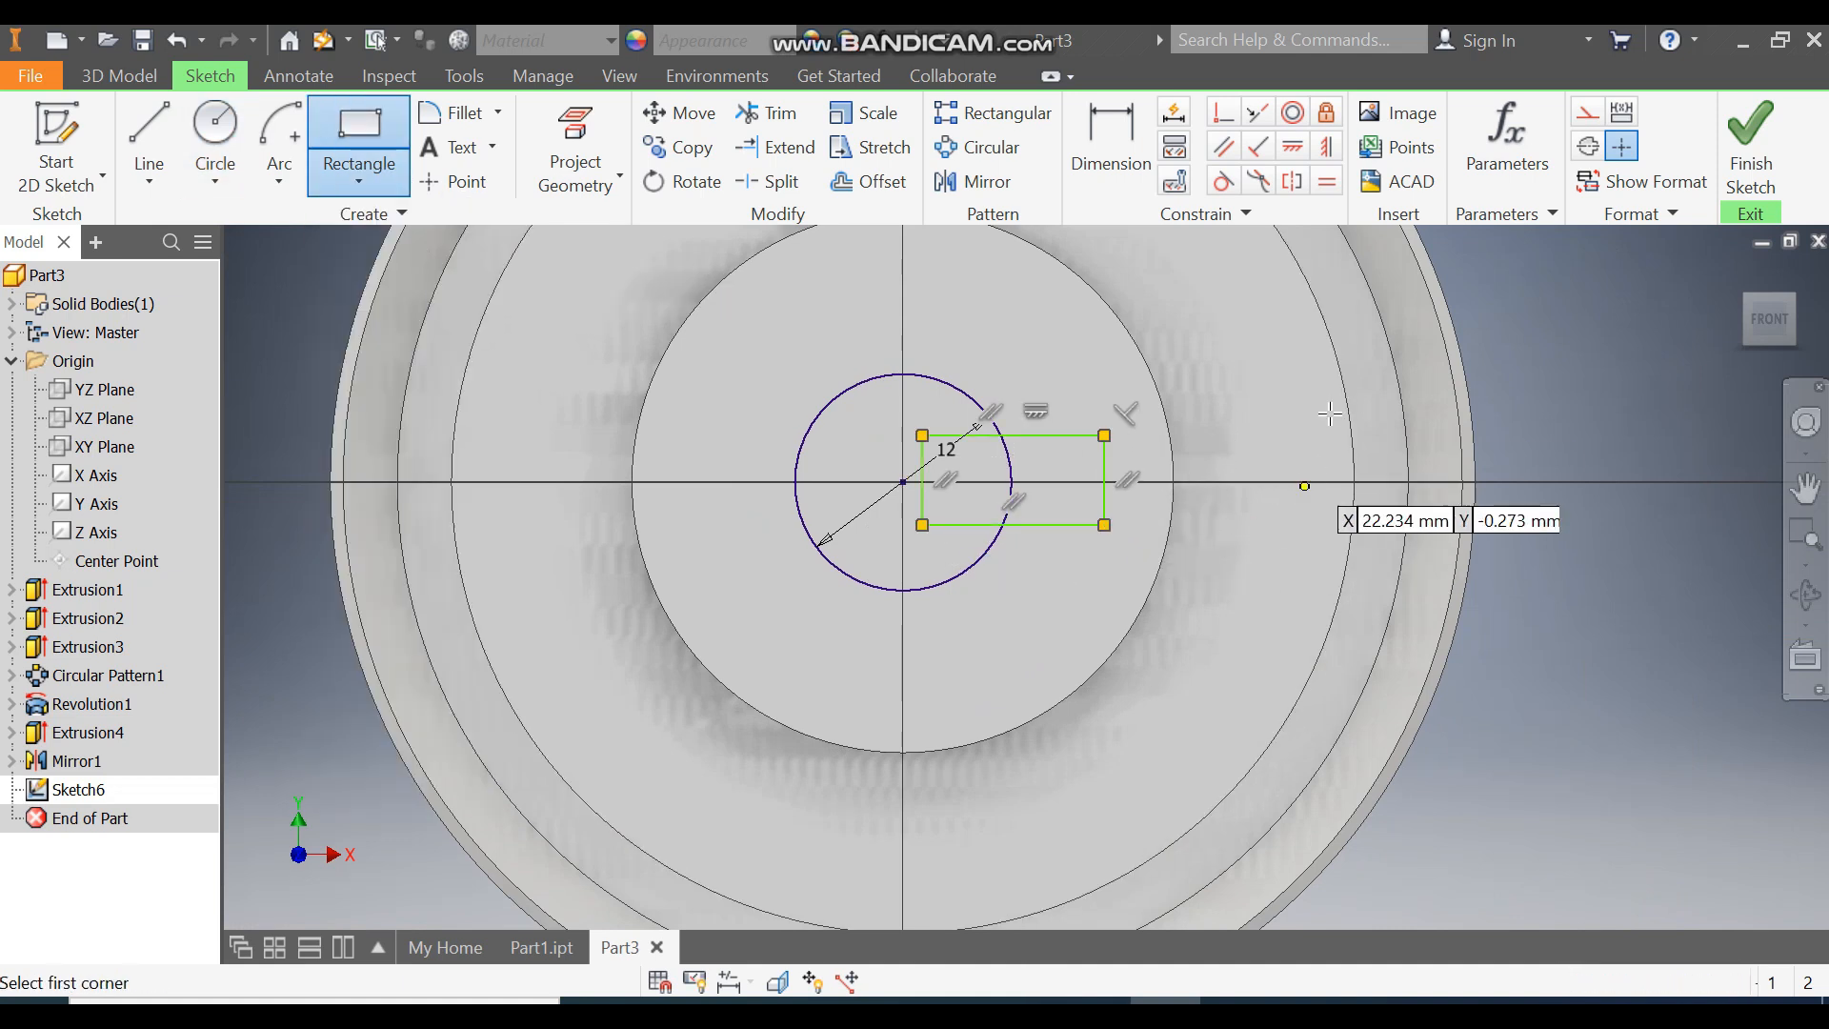
# Make the midpoint of the rectangle's inner vertical edge coincident with the circle's centre.
pyautogui.click(1223, 112)
pyautogui.click(923, 481)
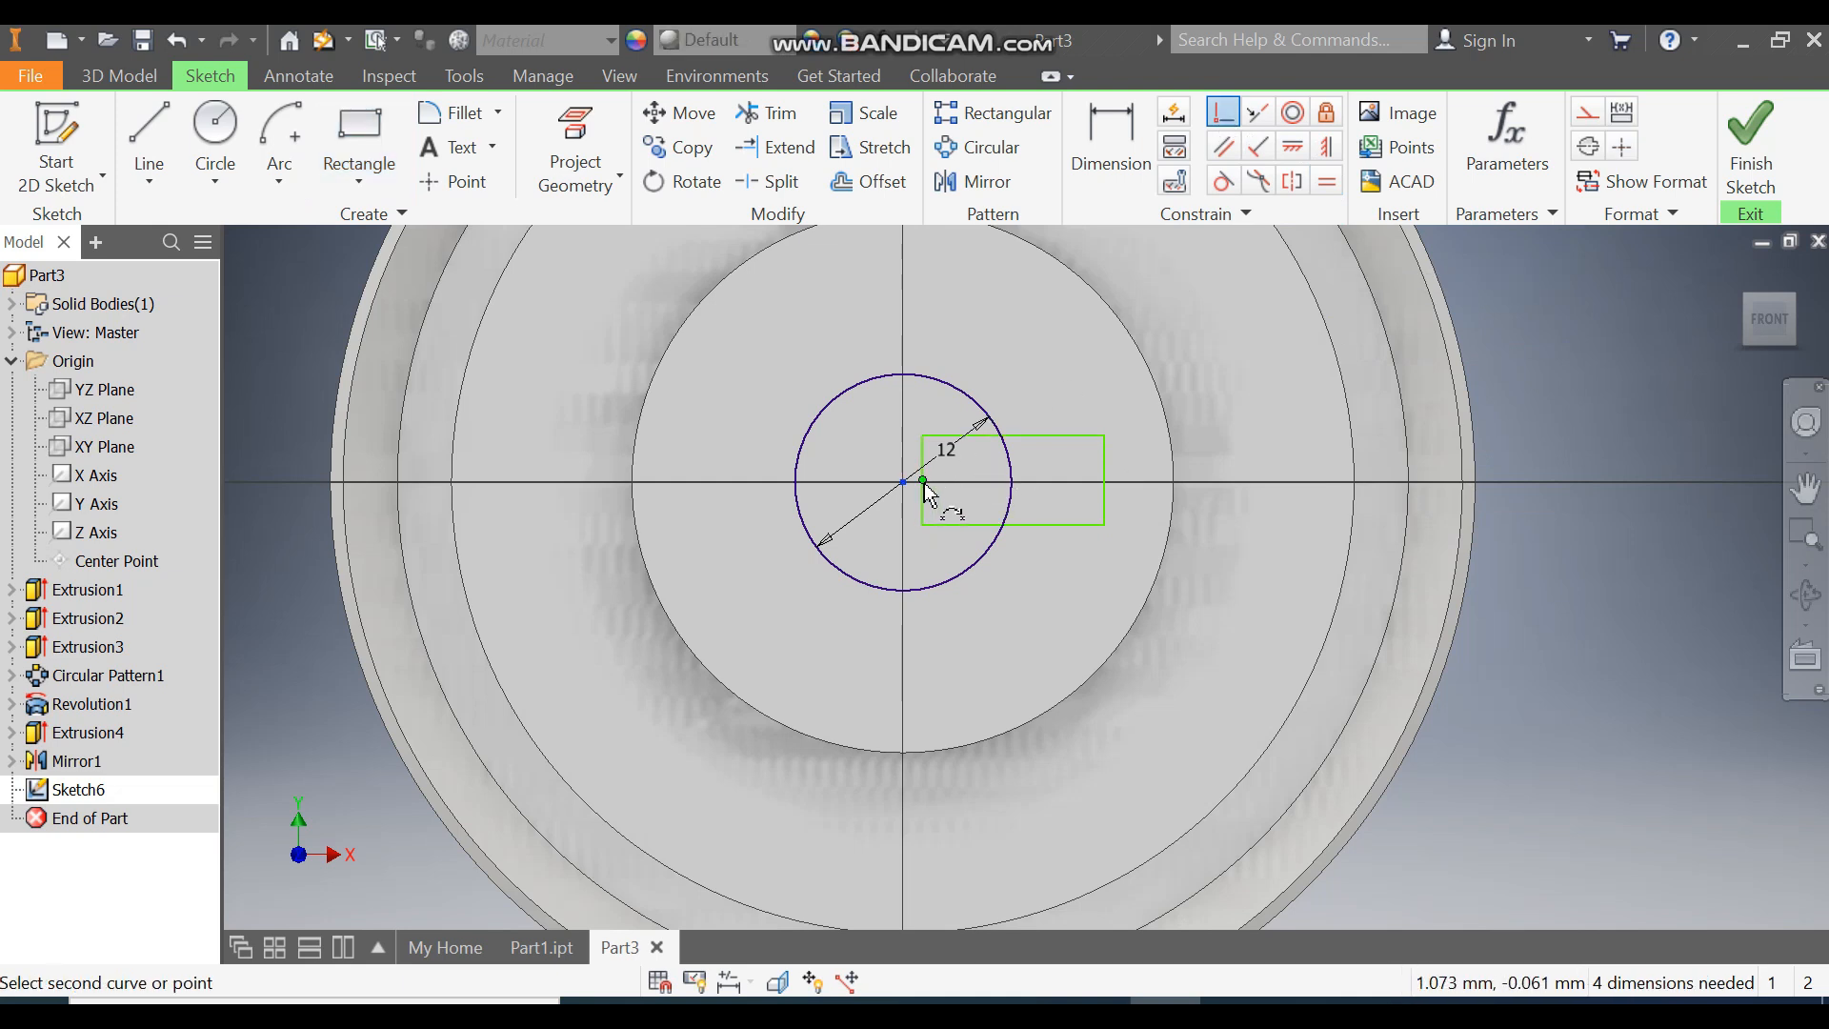
pyautogui.click(903, 482)
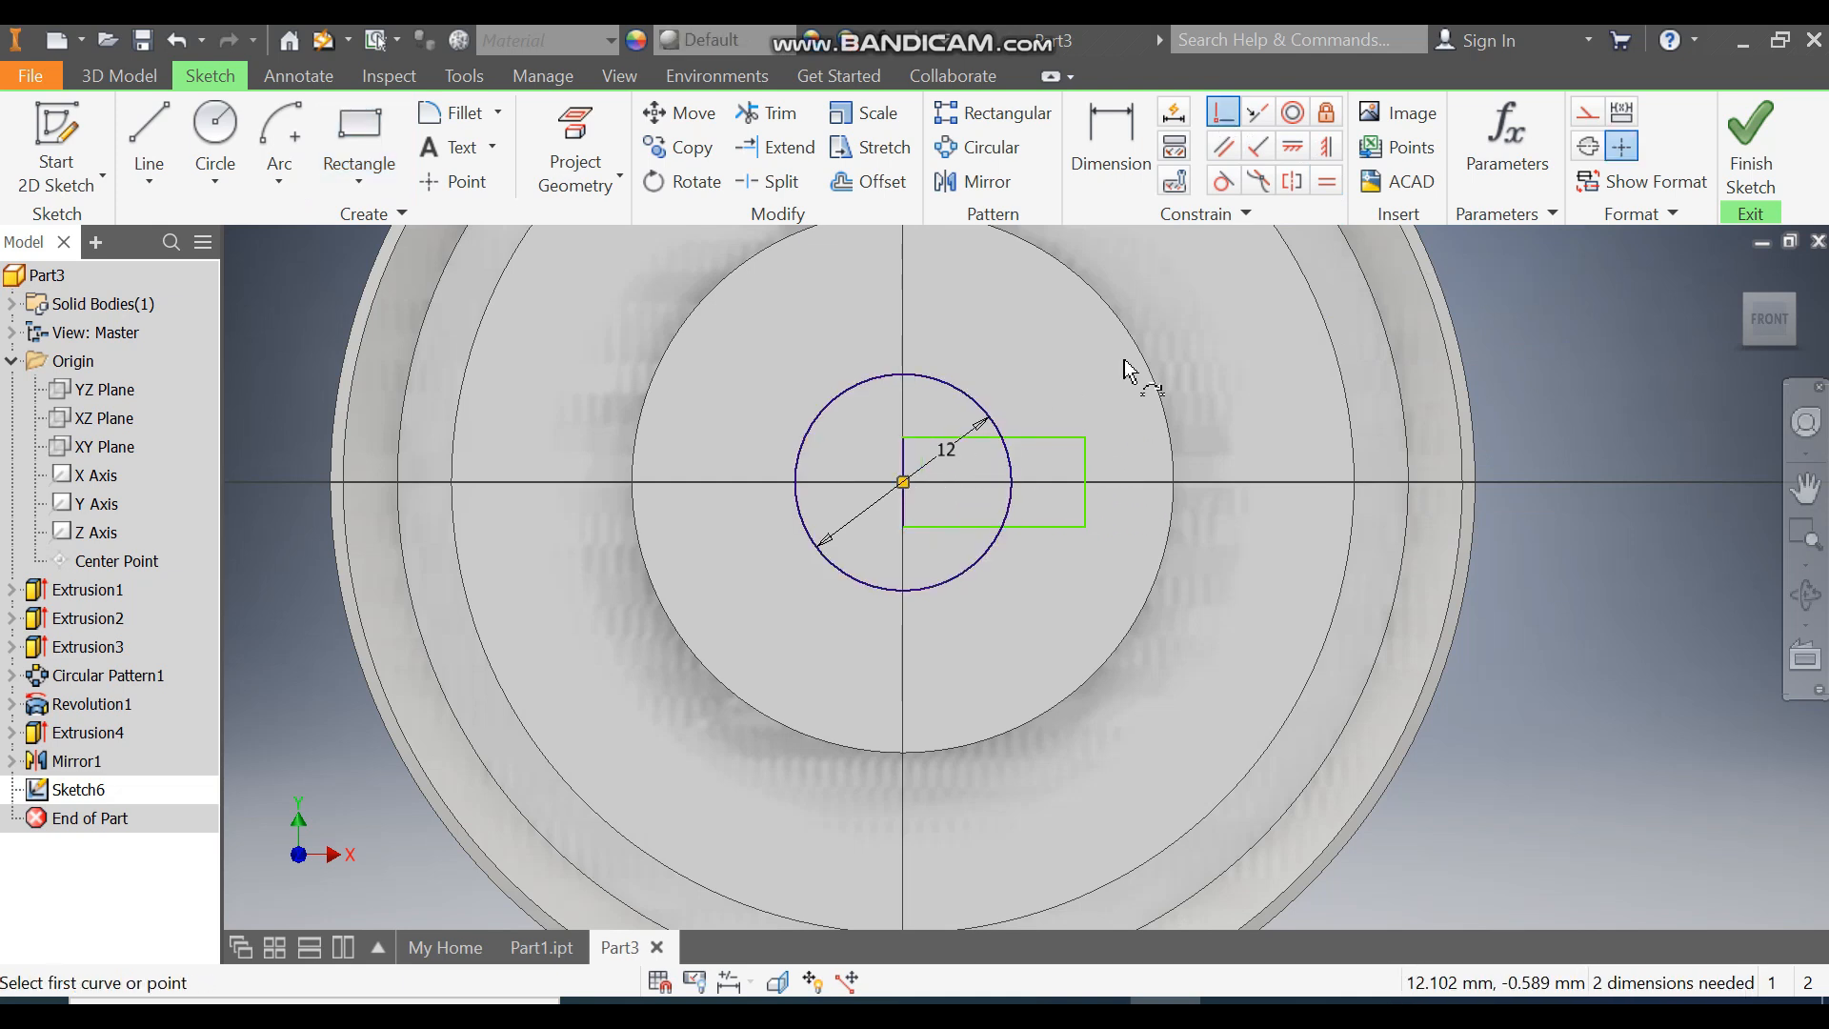
# Dimension the keyway rectangle to 7 mm long from the circle's centre and 3.5 mm high.
pyautogui.click(1110, 148)
pyautogui.click(1039, 437)
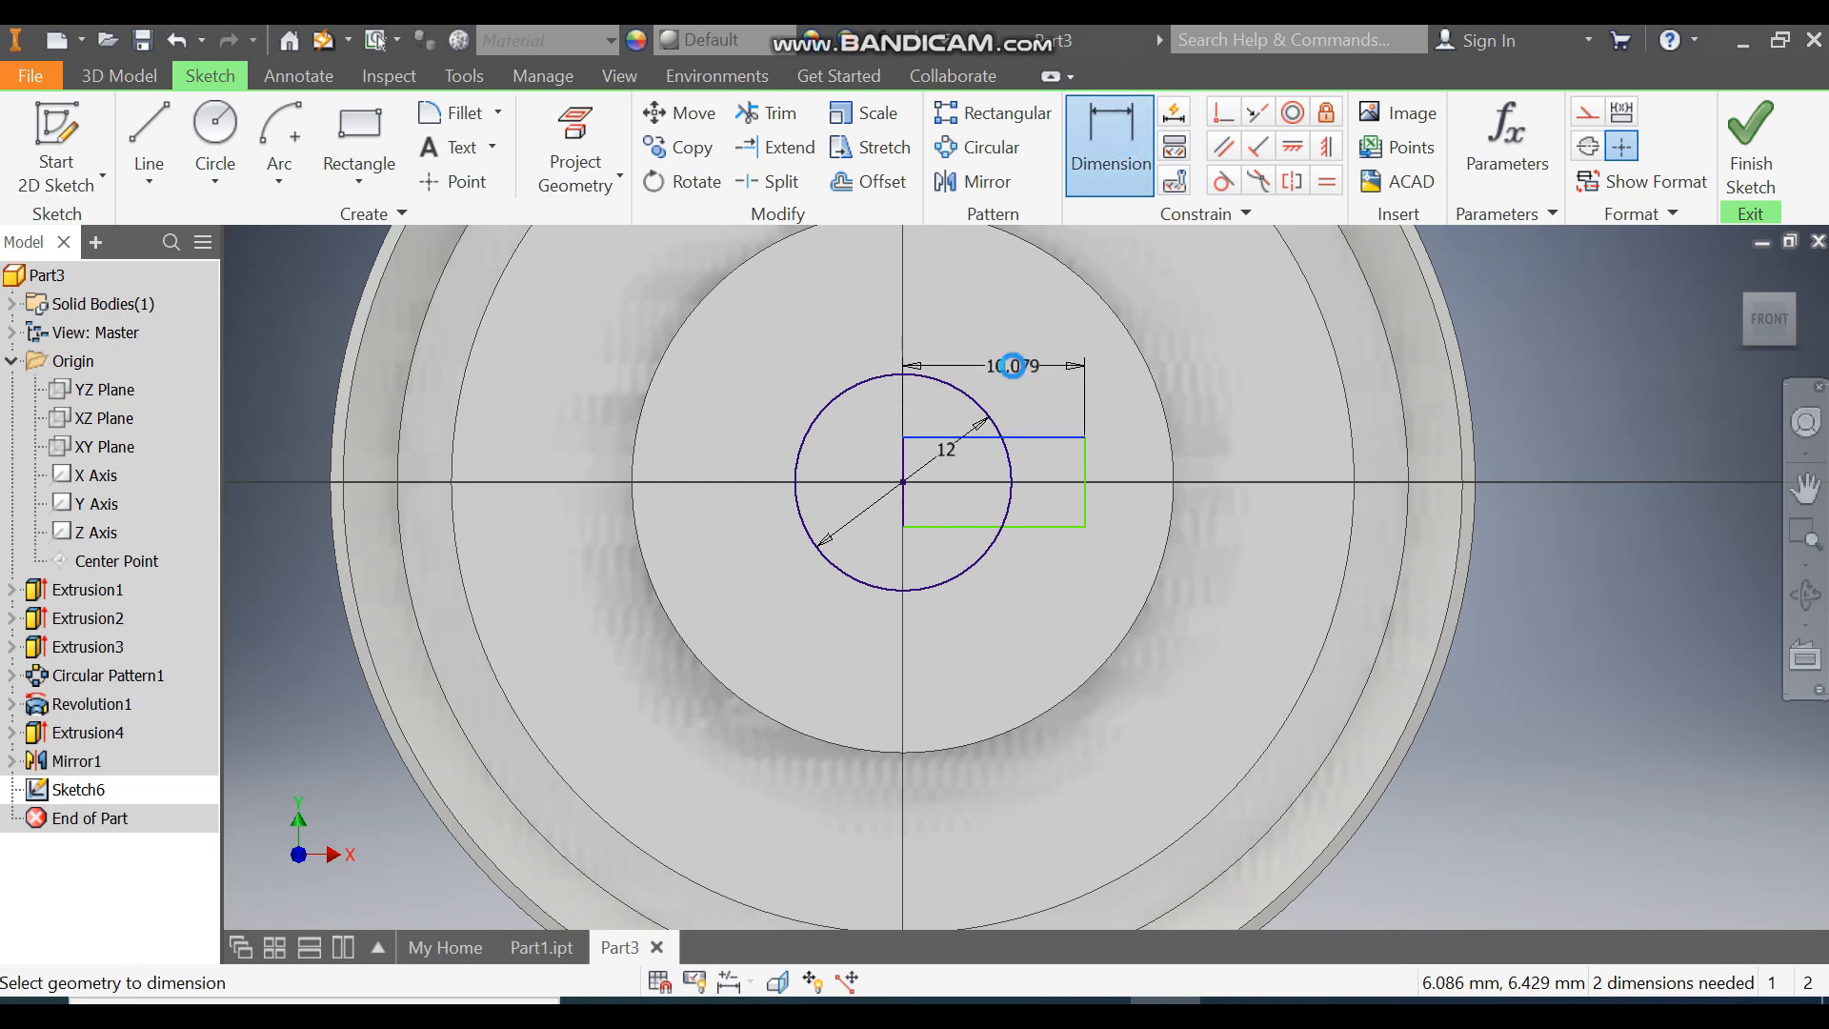
pyautogui.click(1013, 366)
pyautogui.write('7')
pyautogui.press('Return')
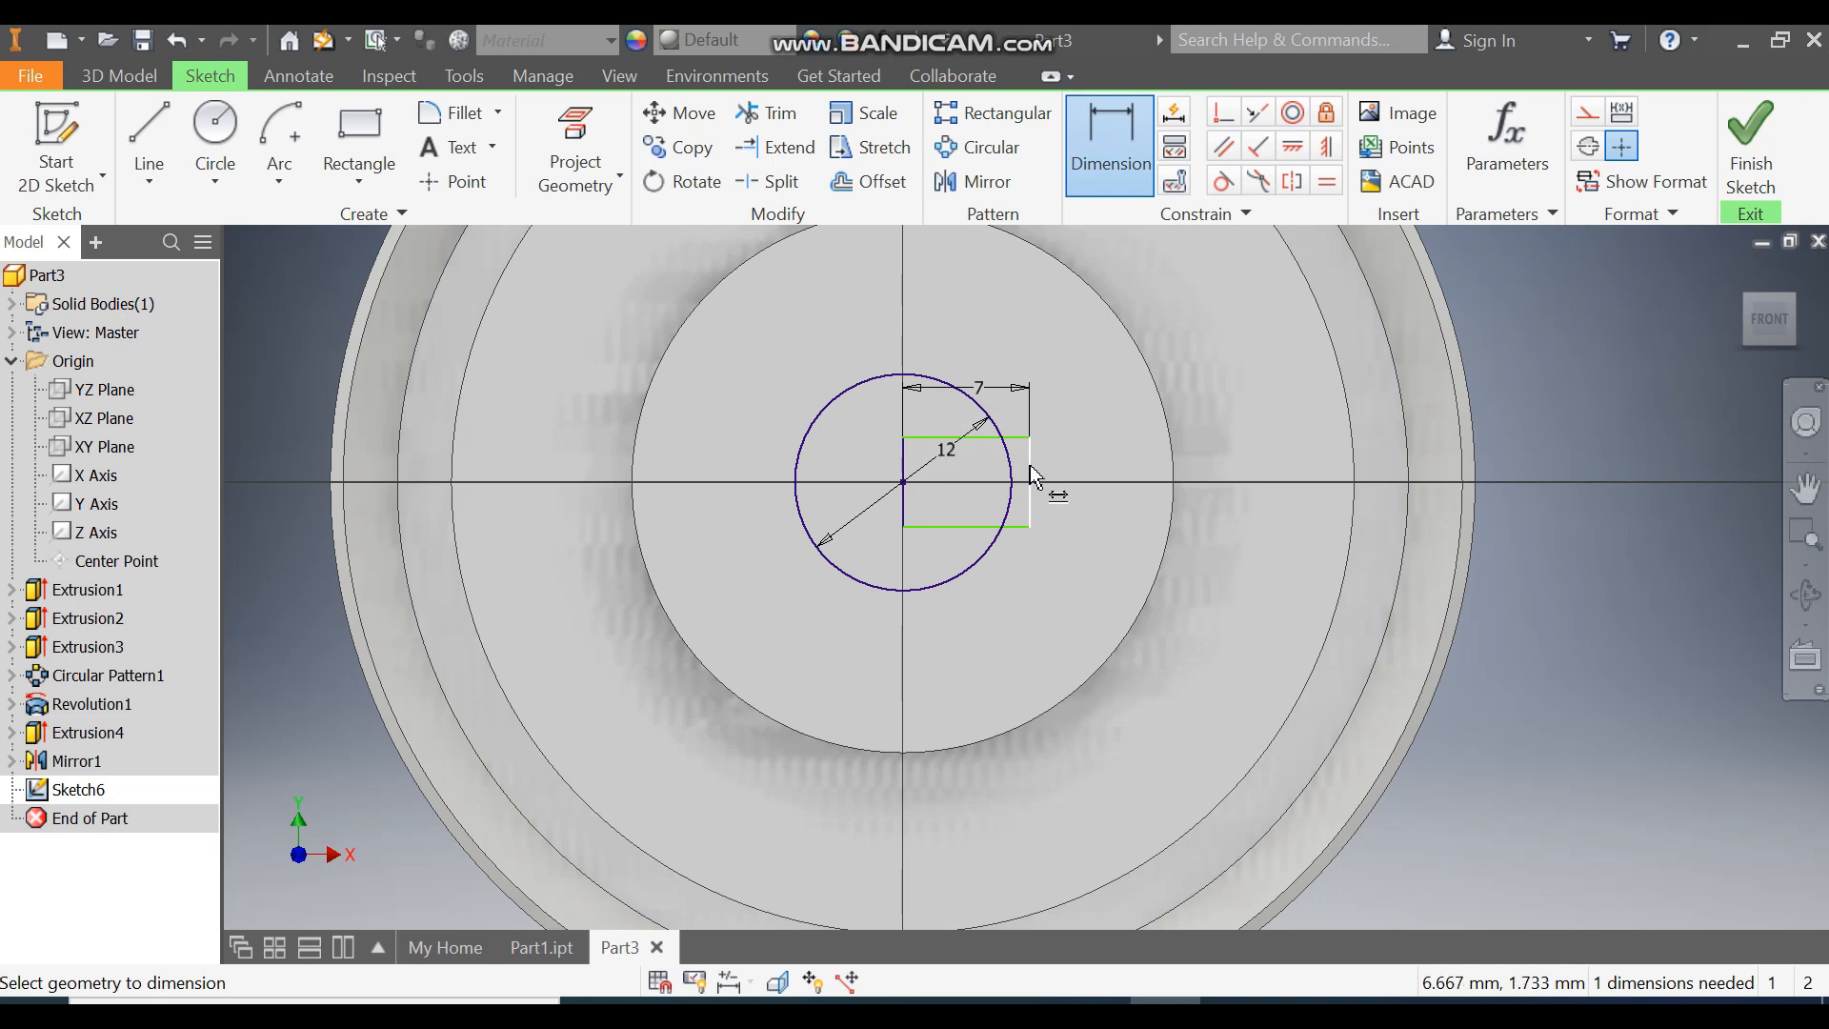
pyautogui.click(1084, 471)
pyautogui.write('3.5')
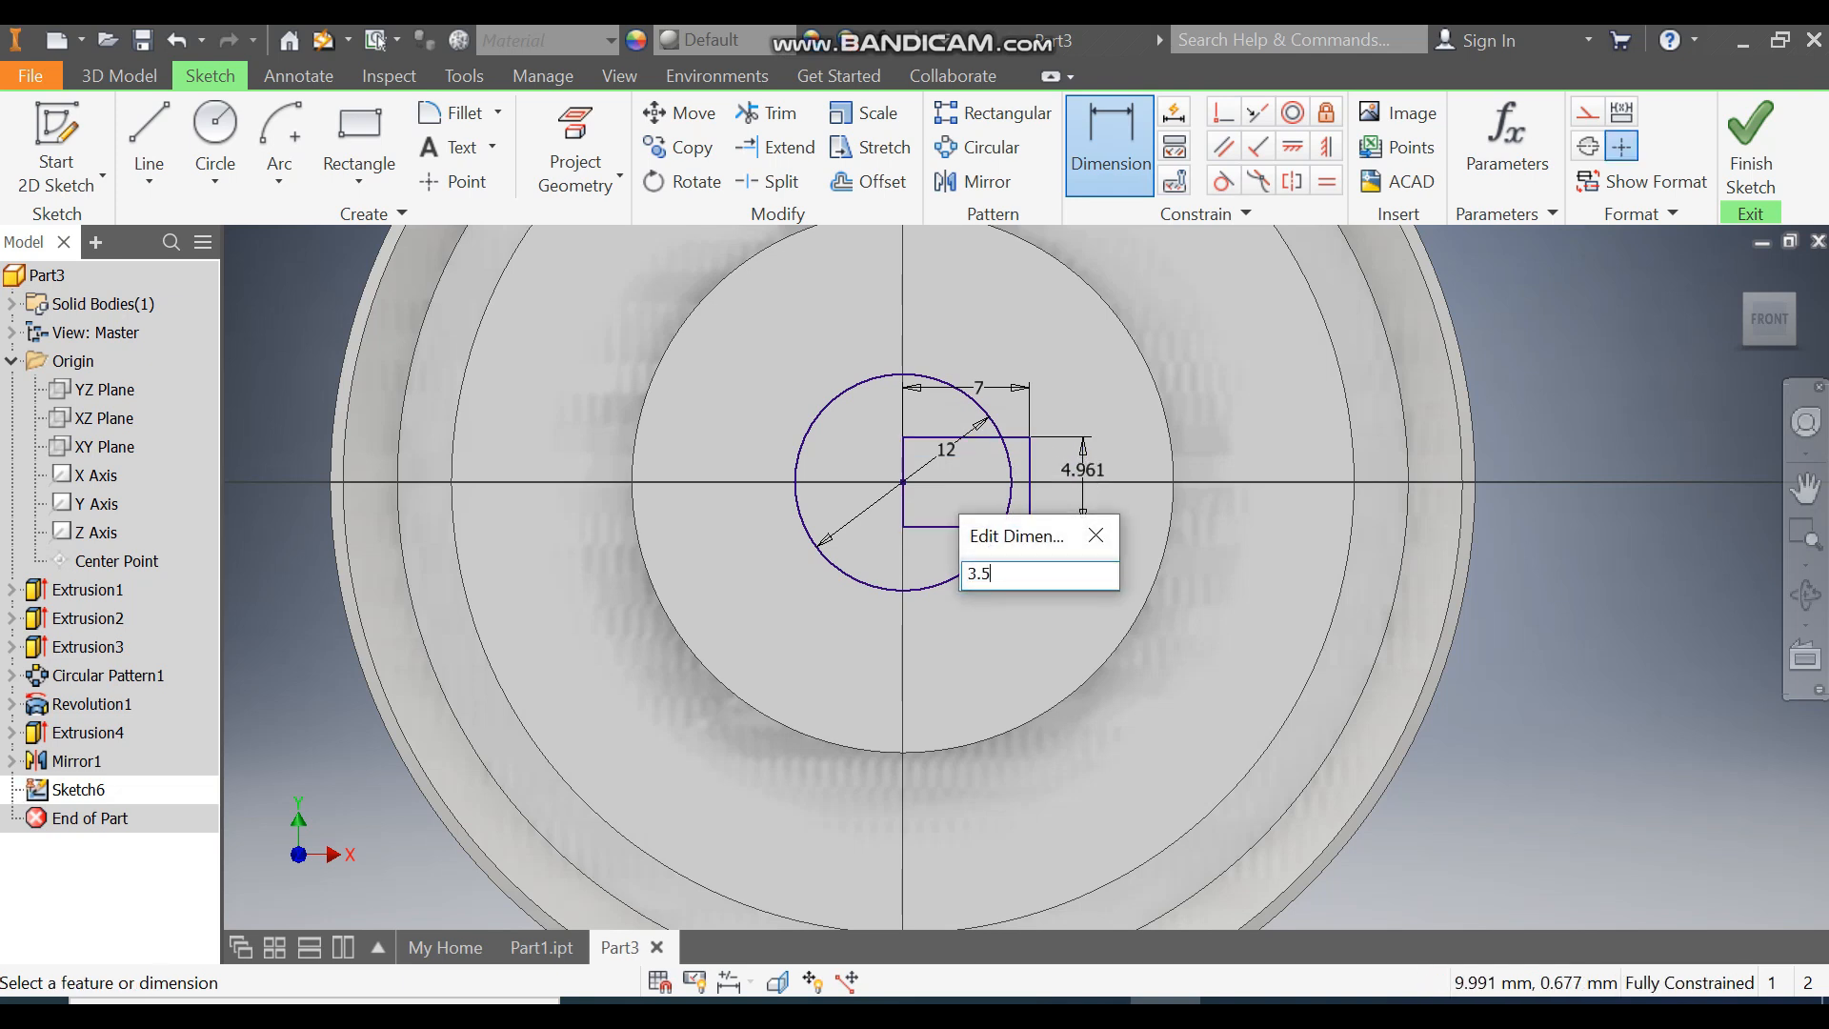
pyautogui.press('Return')
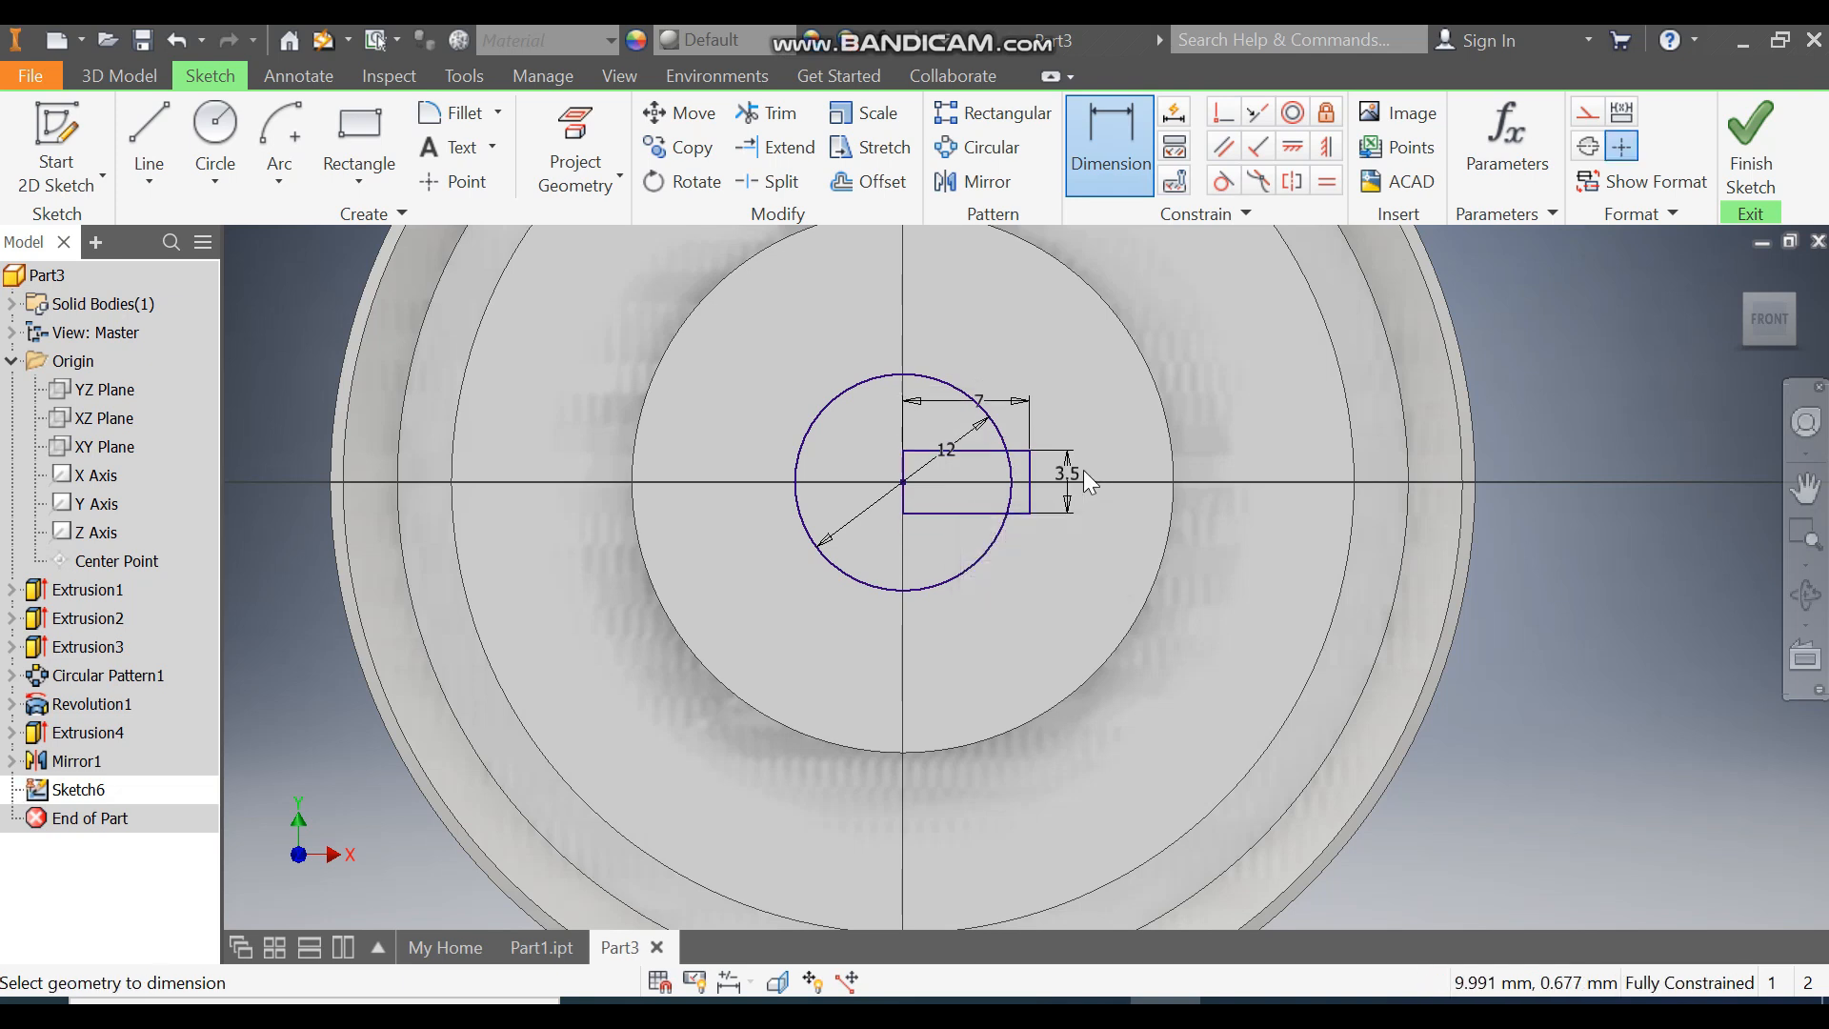
# Finish the sketch and extrude-cut the 12 mm circle and keyway profiles through all of the pulley.
pyautogui.click(1751, 138)
pyautogui.click(149, 143)
pyautogui.scroll(5, 912, 603)
pyautogui.click(811, 530)
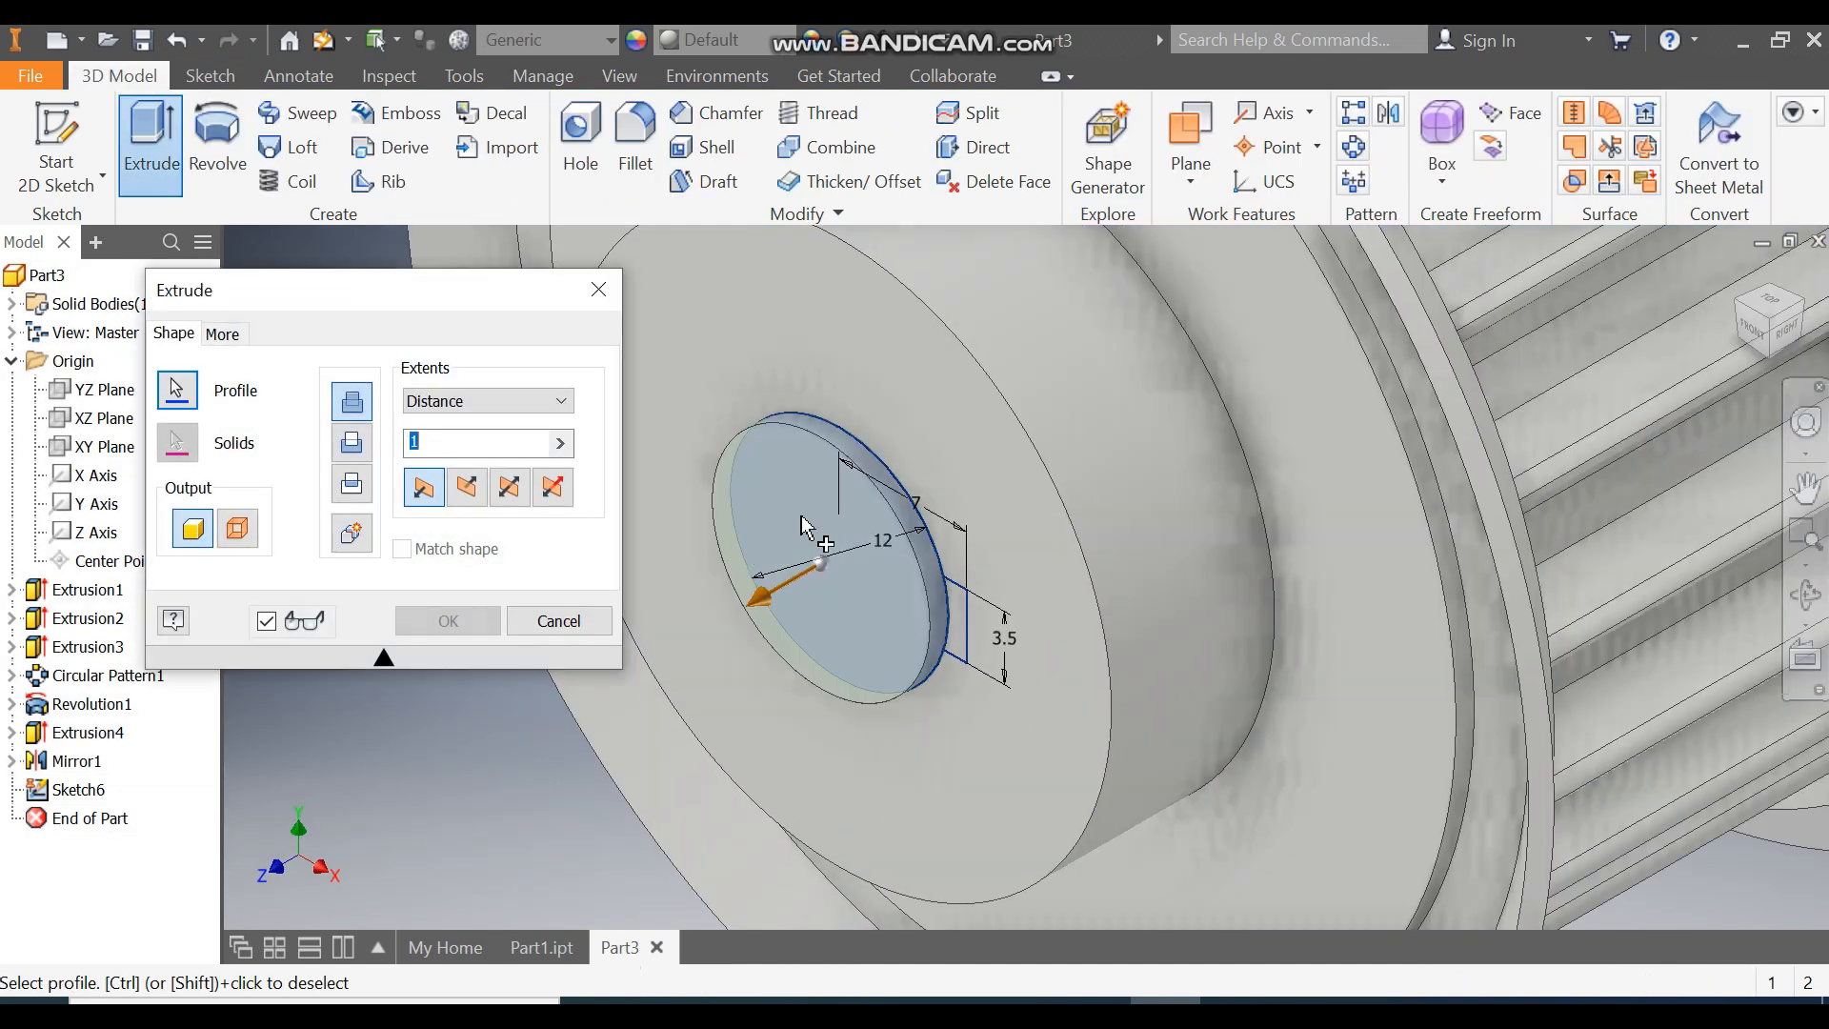
pyautogui.click(960, 596)
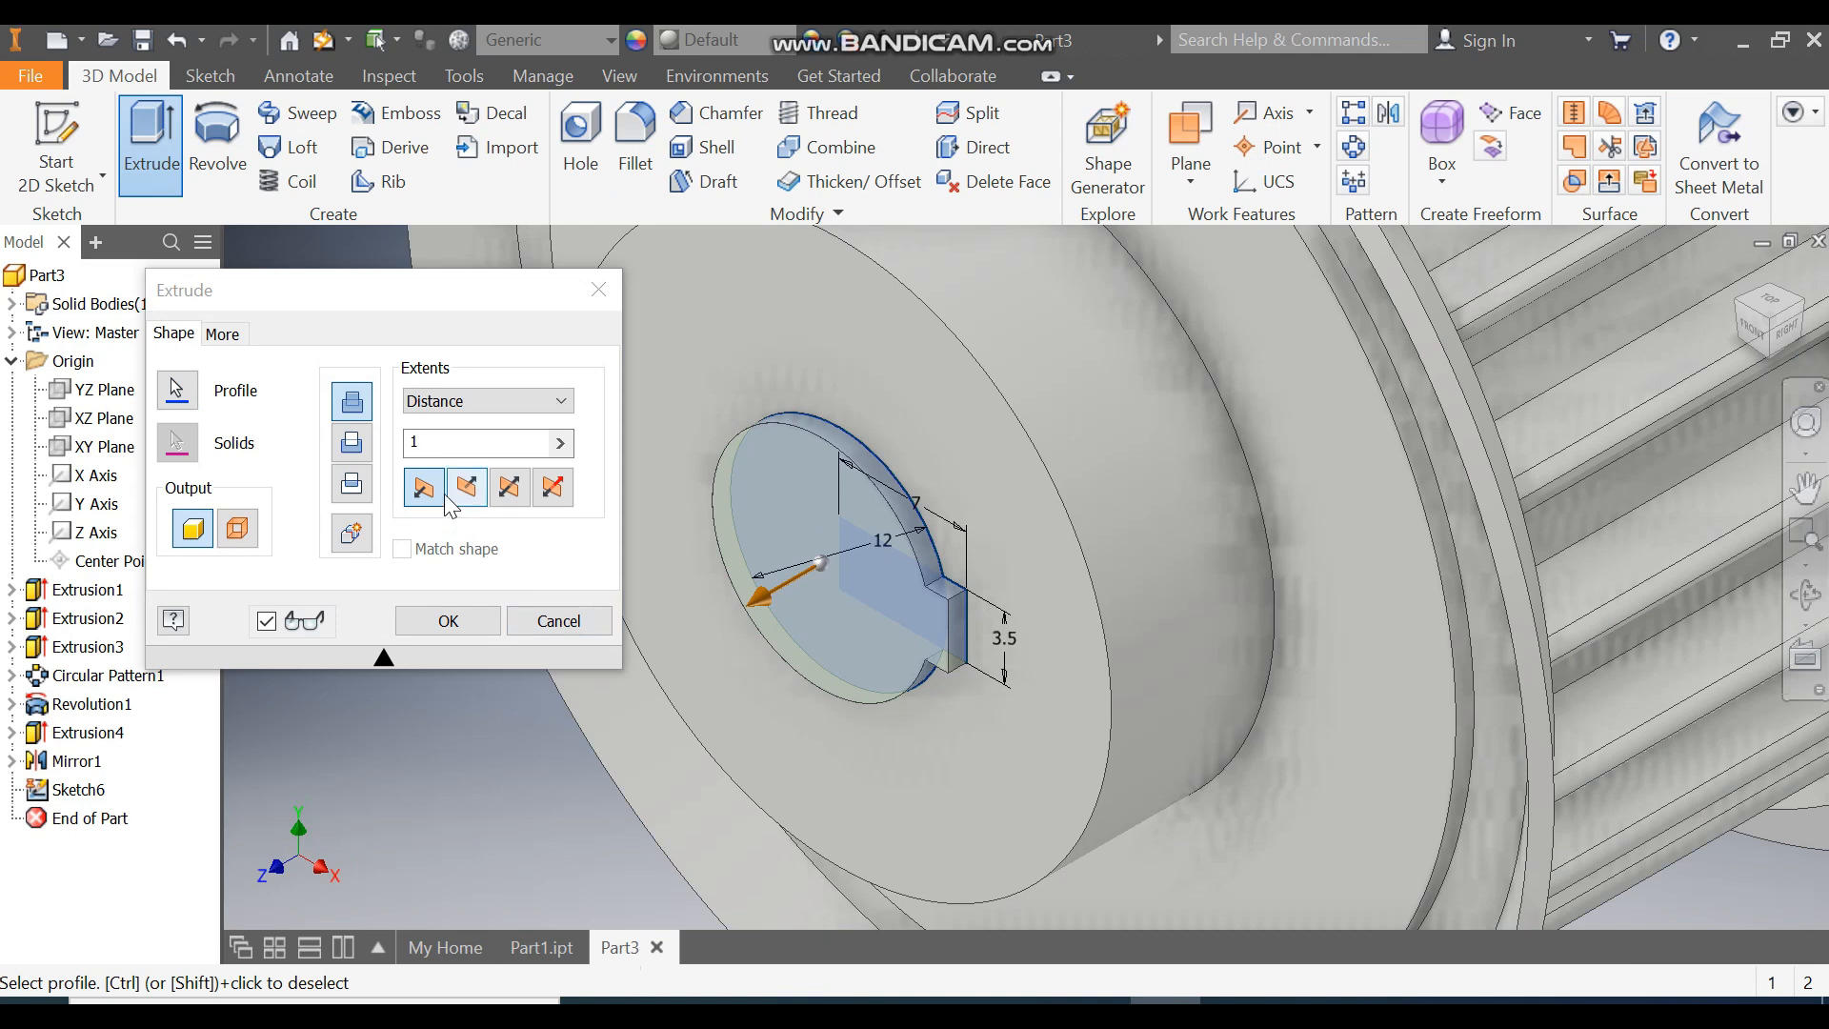
pyautogui.click(352, 443)
pyautogui.click(460, 407)
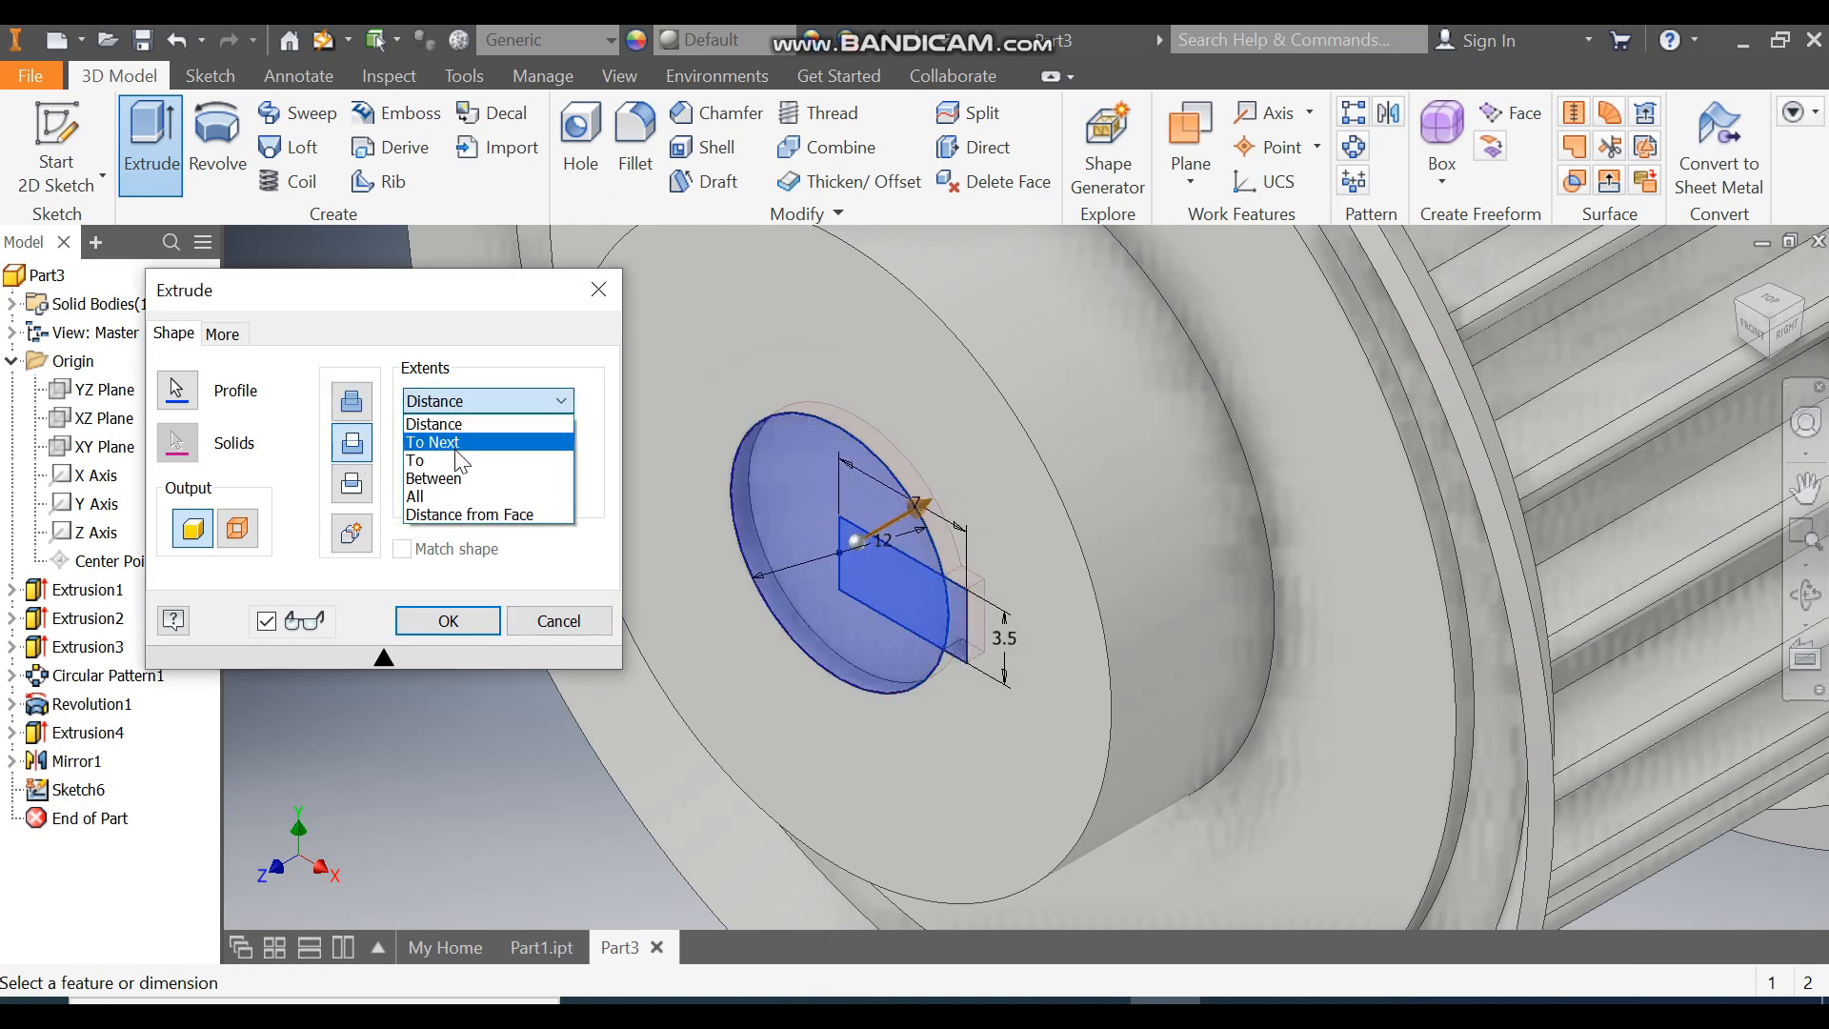
pyautogui.click(444, 493)
pyautogui.scroll(-6, 946, 562)
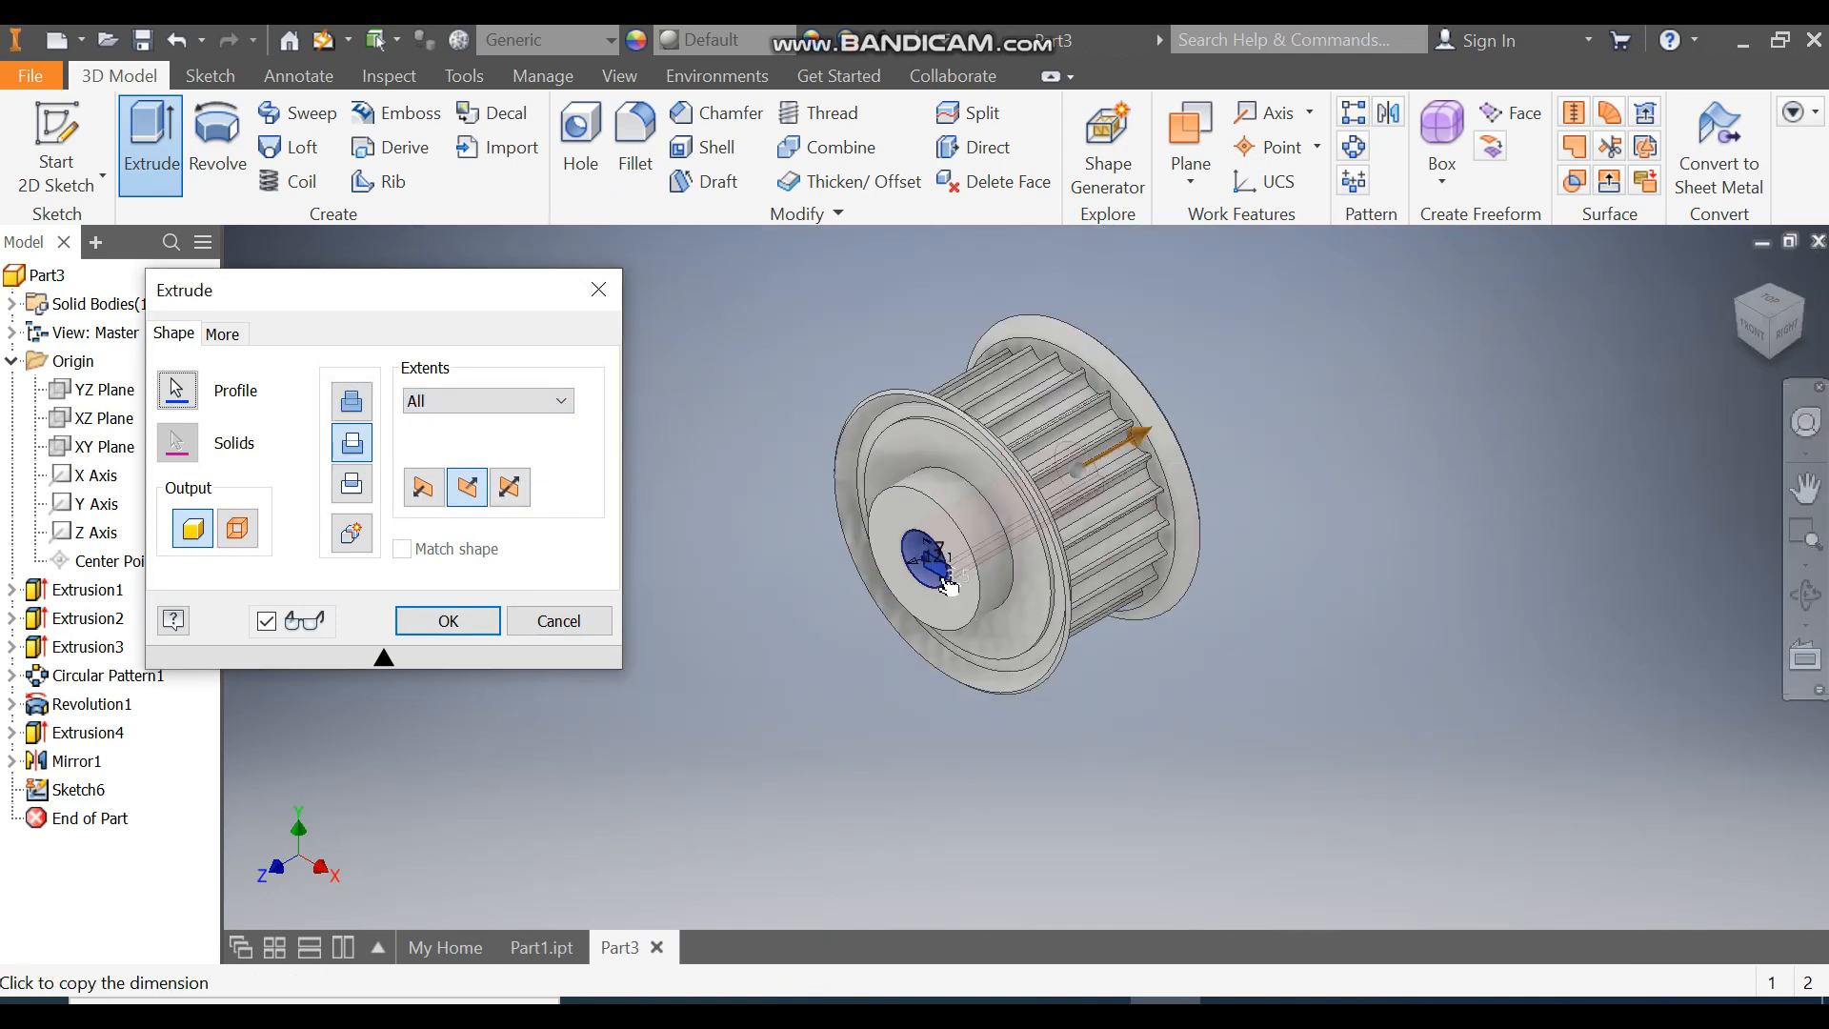
pyautogui.click(484, 624)
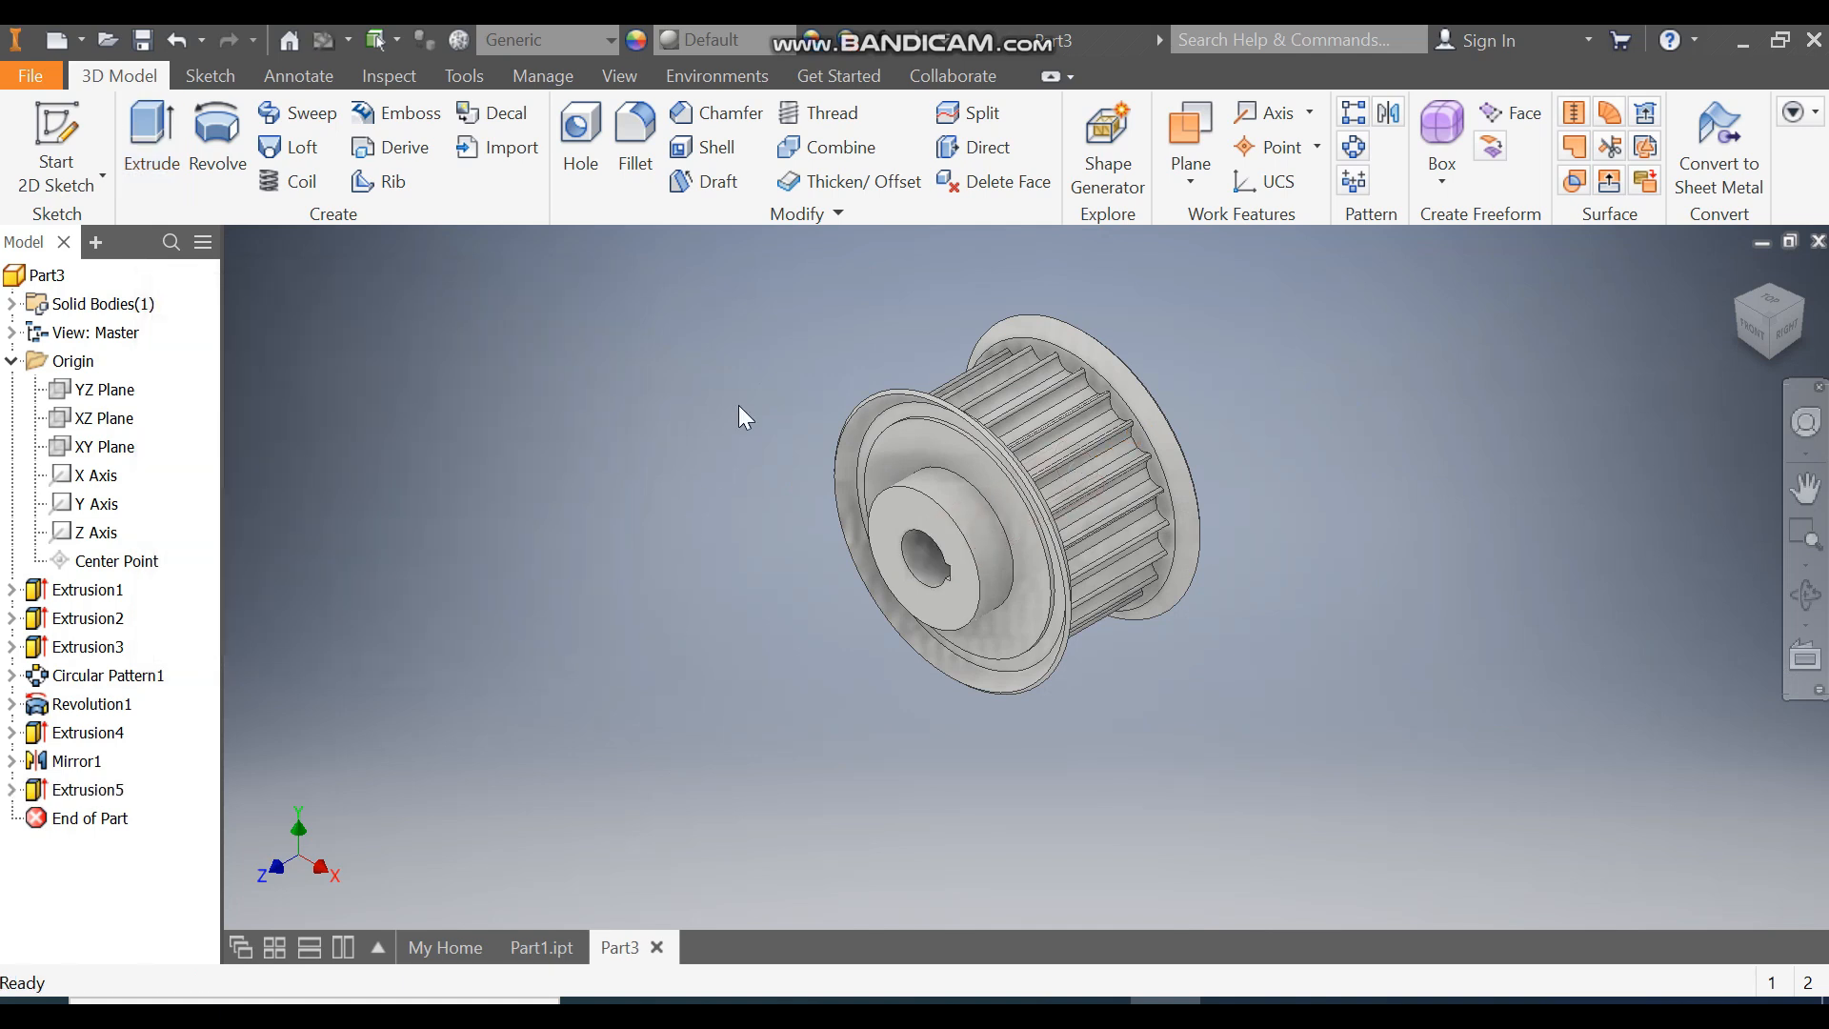
# Fillet the circular edges of the raised rings on both pulley faces with a 1 mm radius.
pyautogui.click(647, 136)
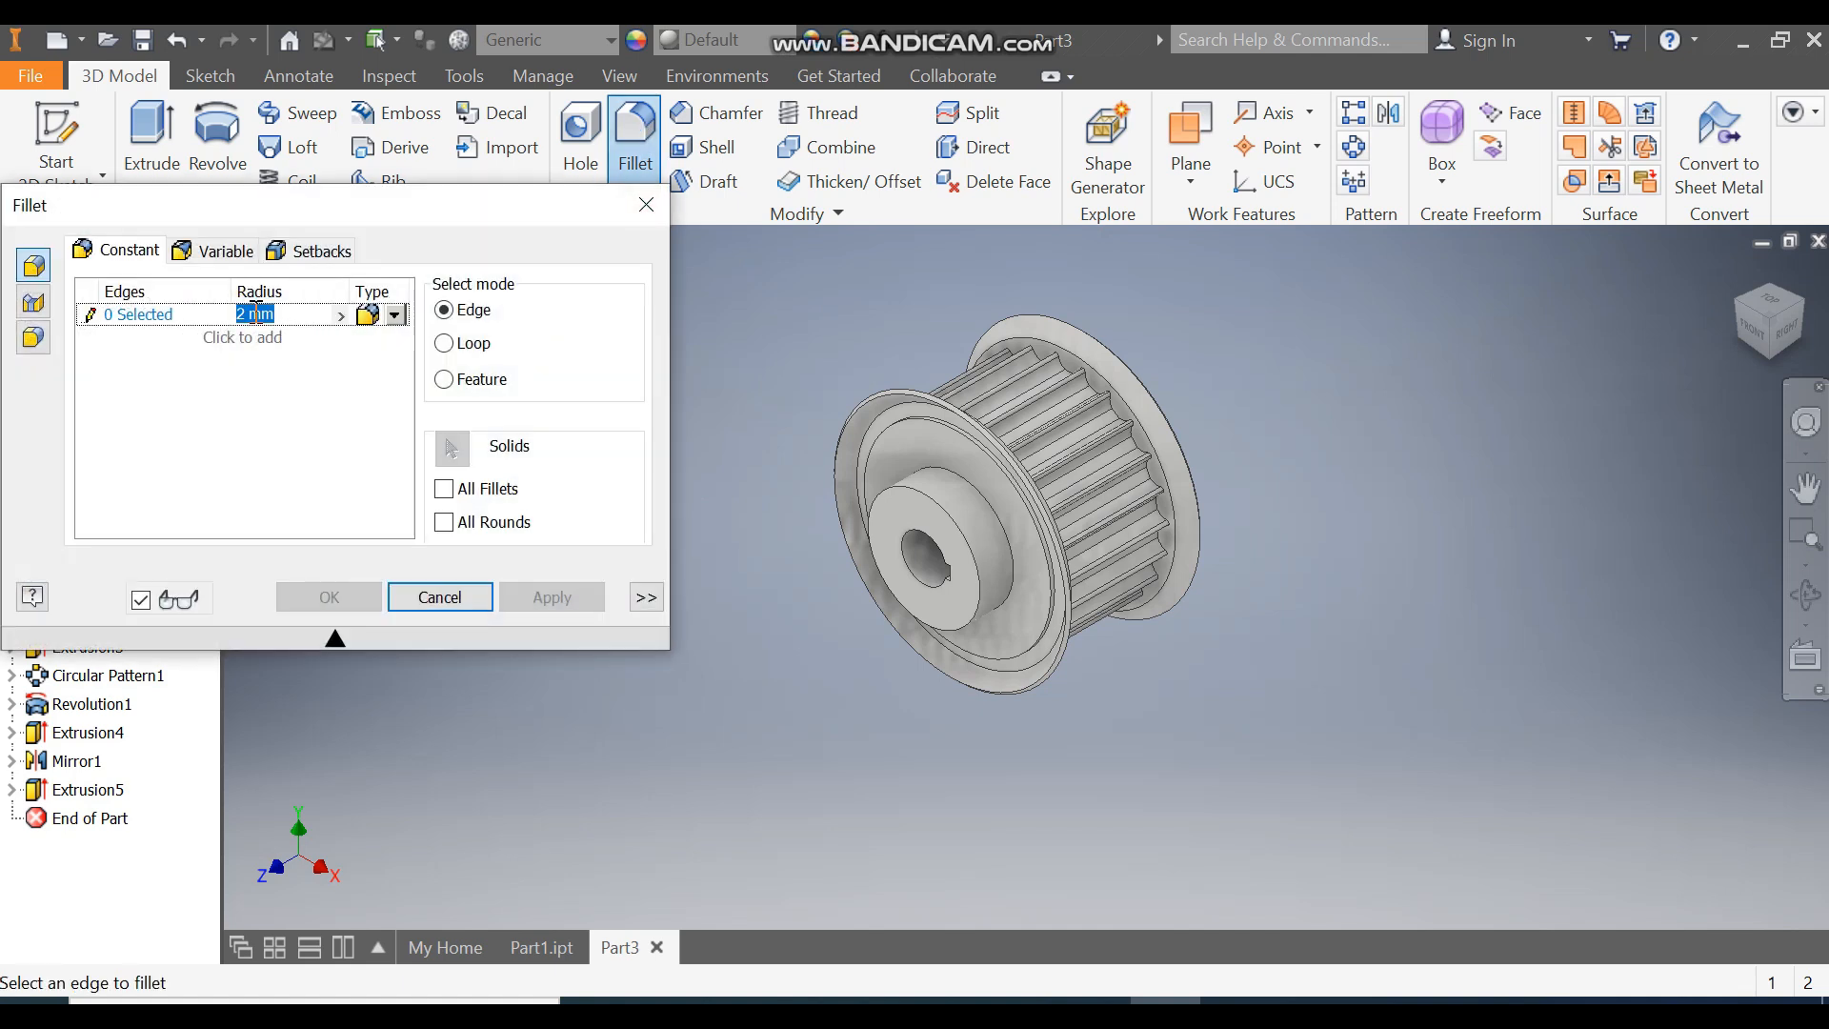
pyautogui.write('1')
pyautogui.scroll(3, 963, 425)
pyautogui.click(992, 420)
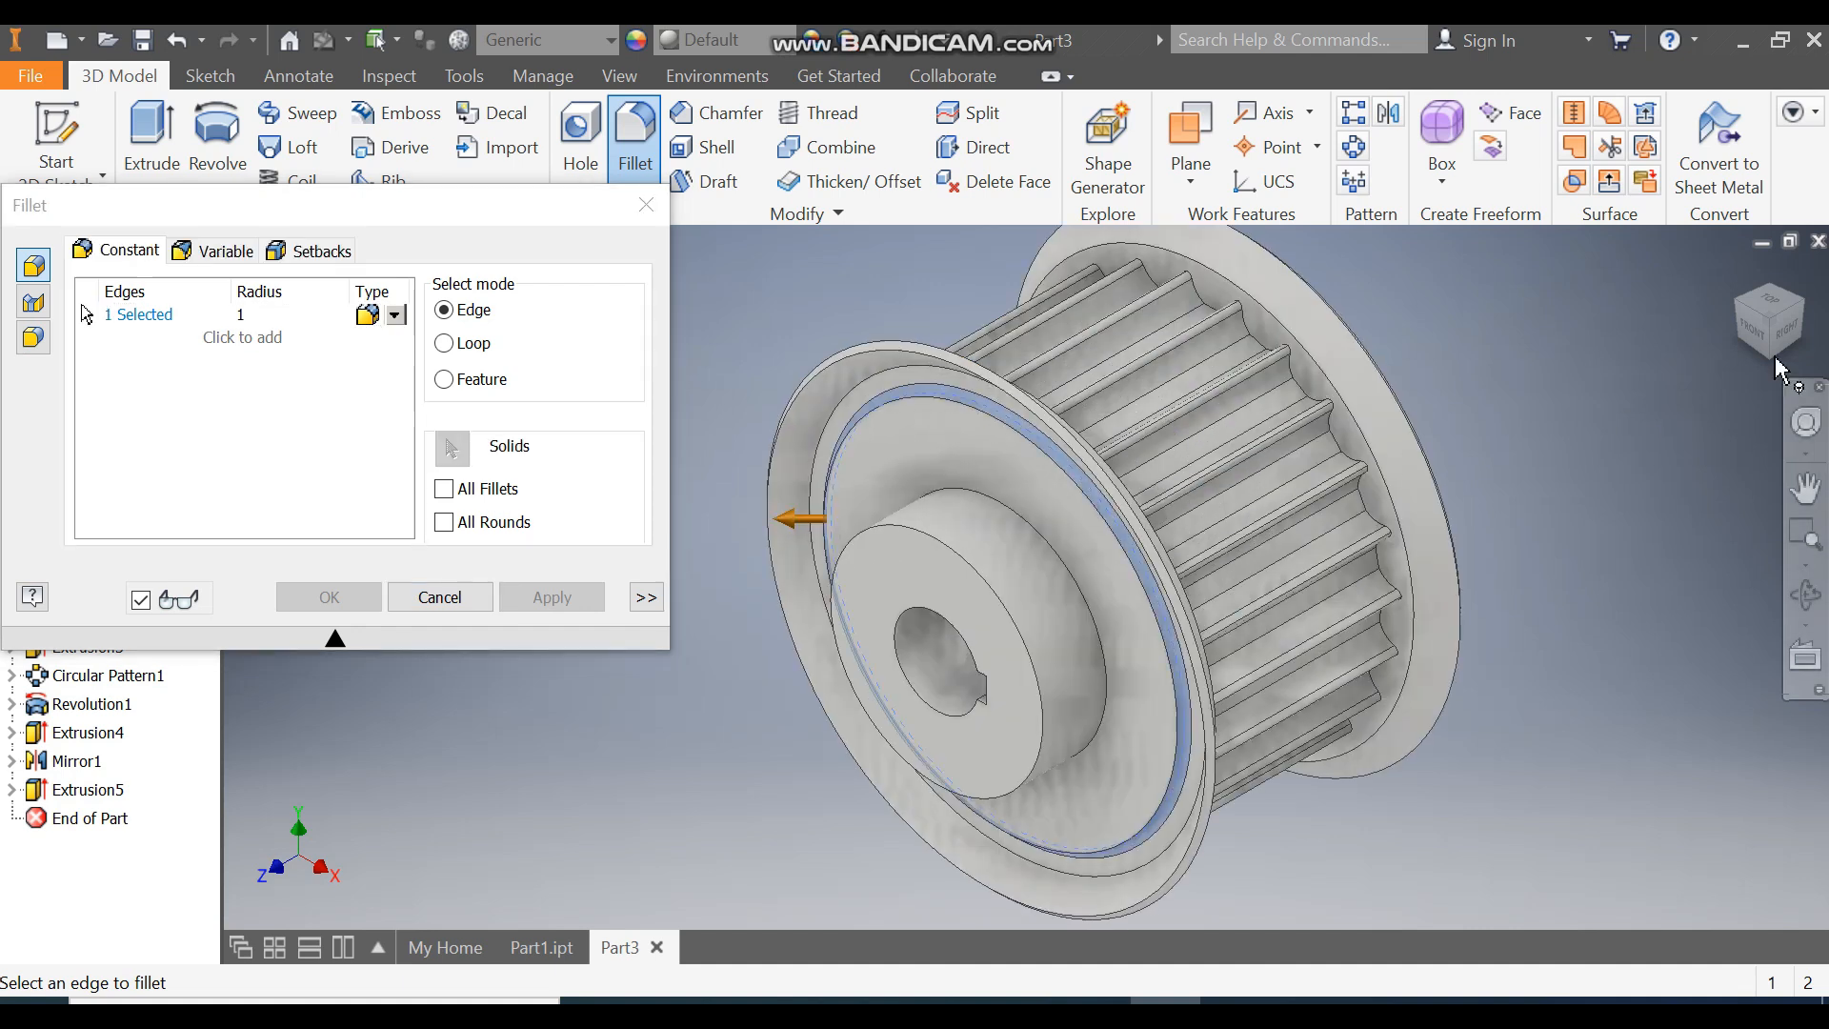
pyautogui.click(1803, 303)
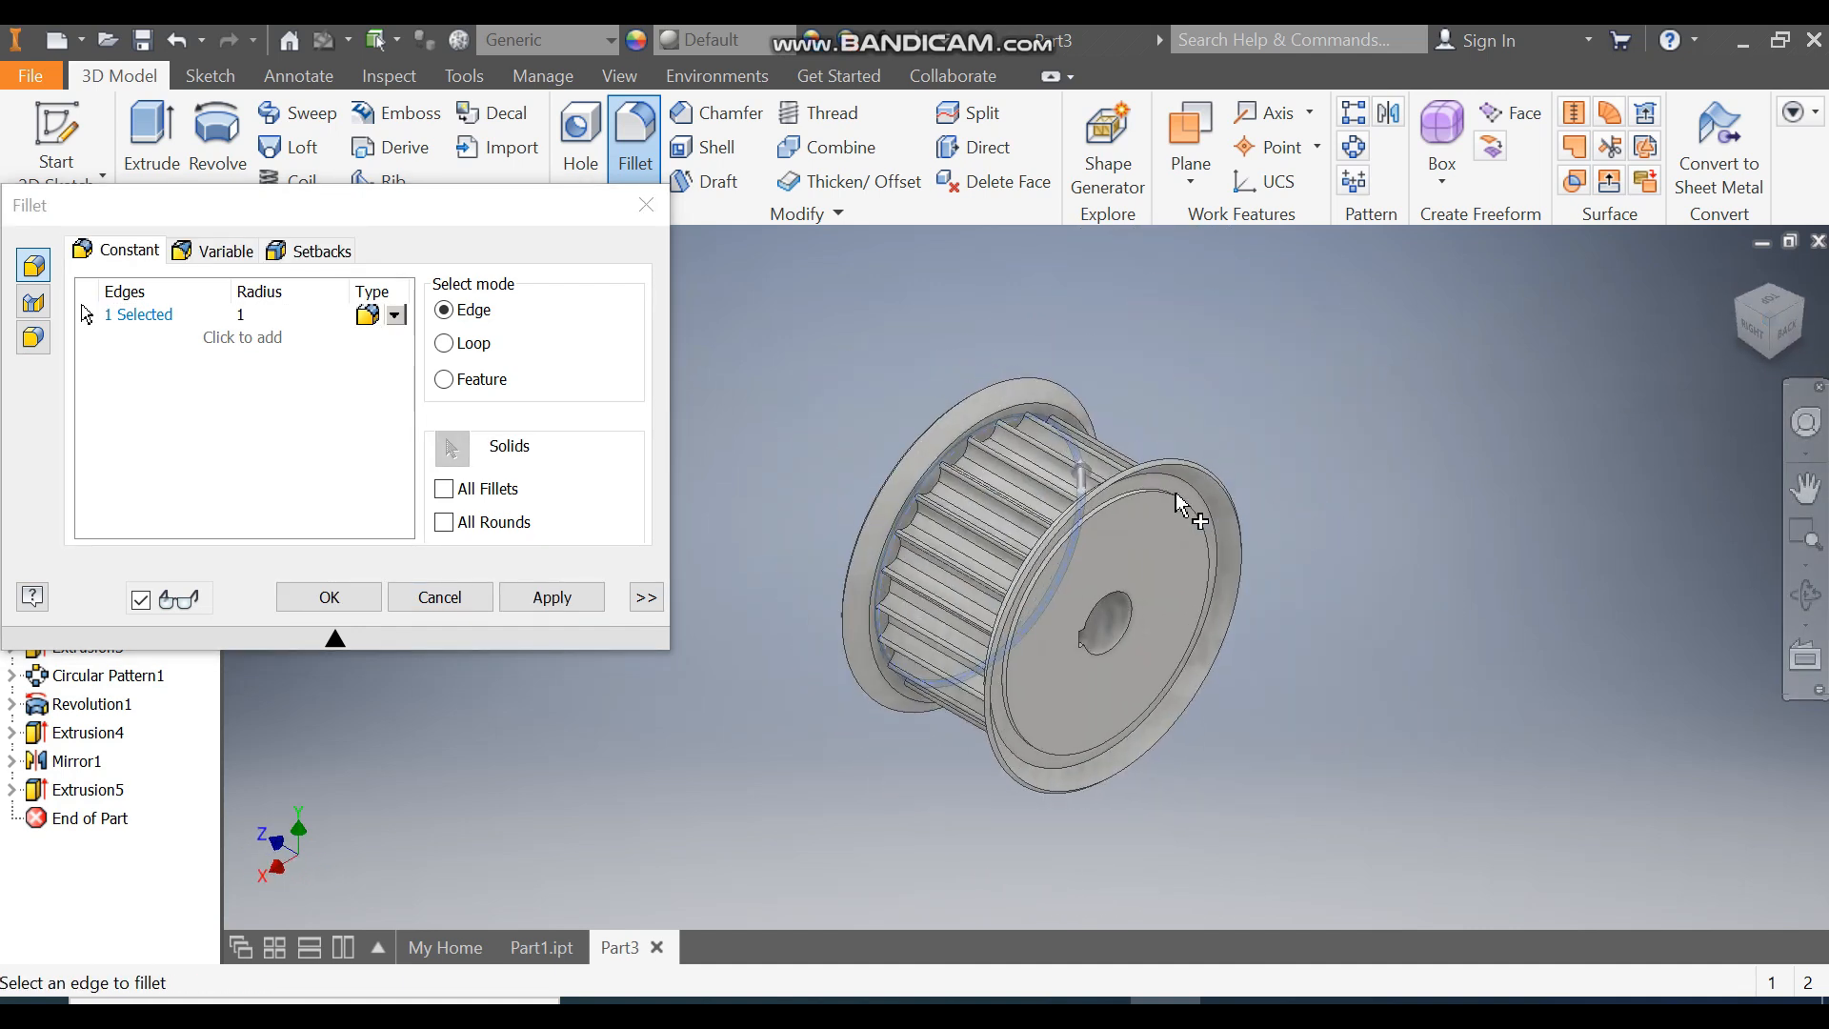
pyautogui.scroll(5, 1181, 505)
pyautogui.click(1107, 491)
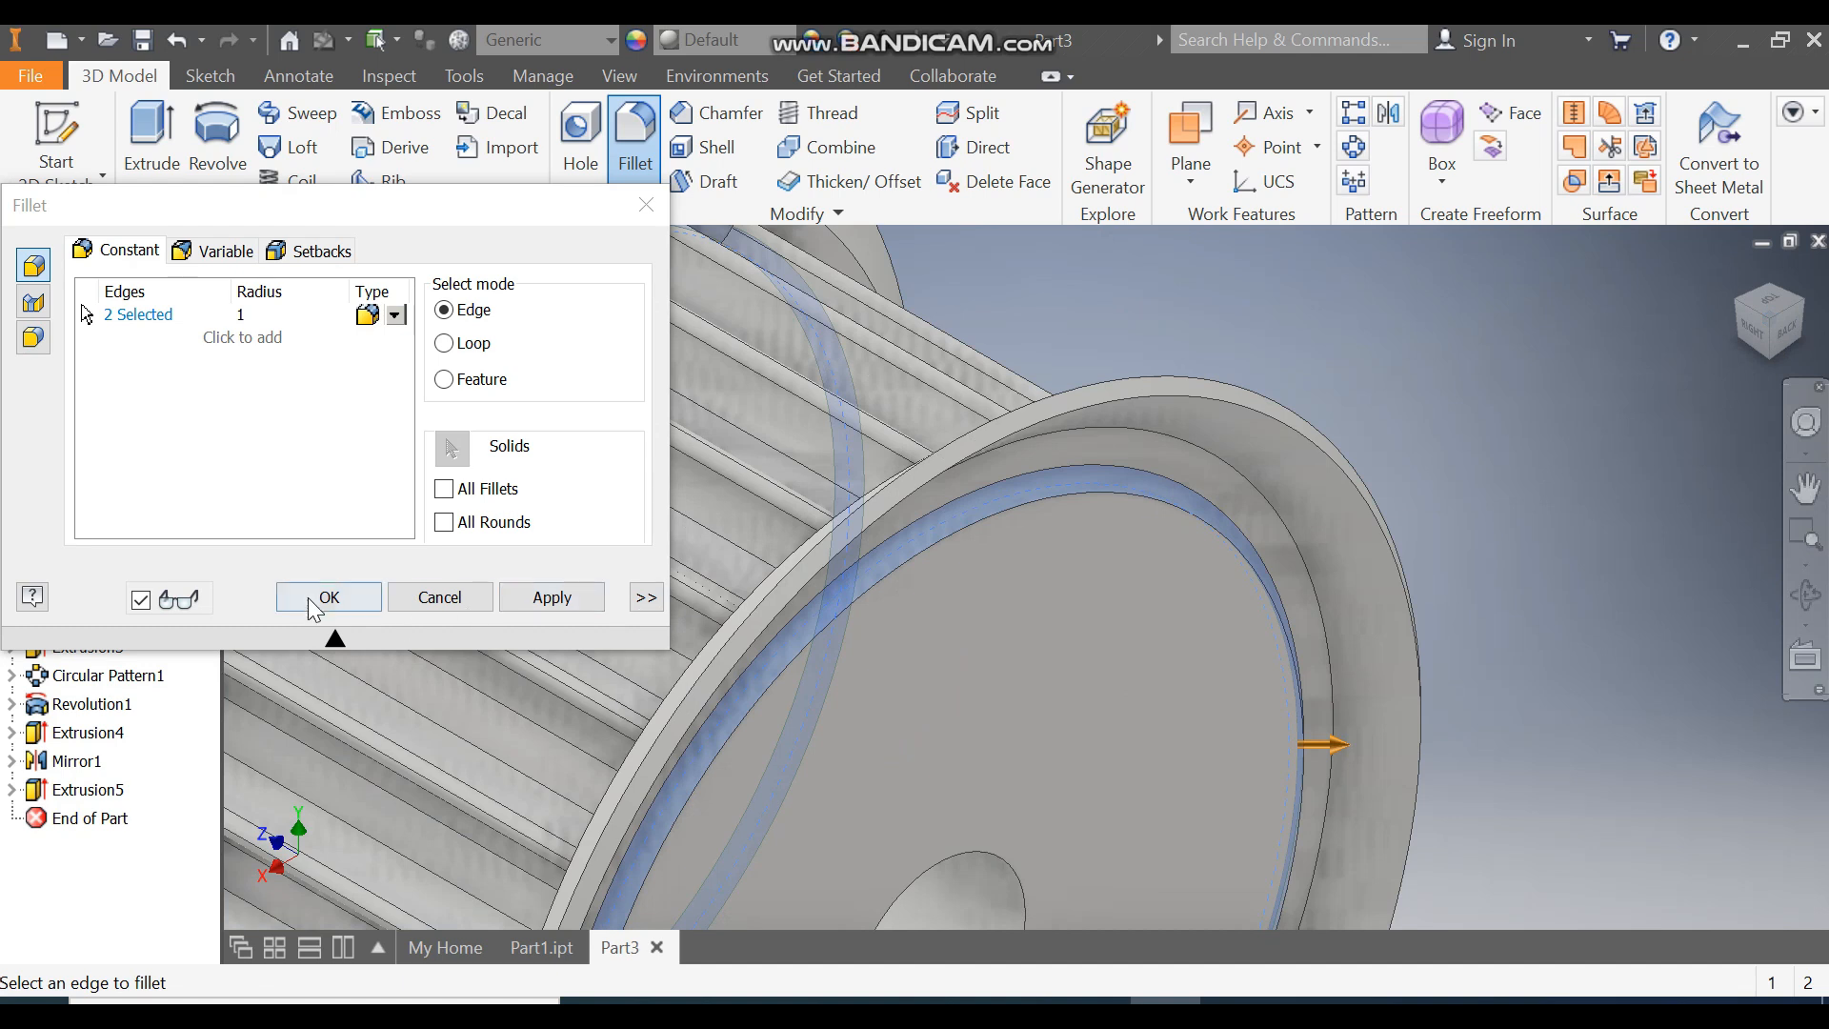
pyautogui.click(373, 599)
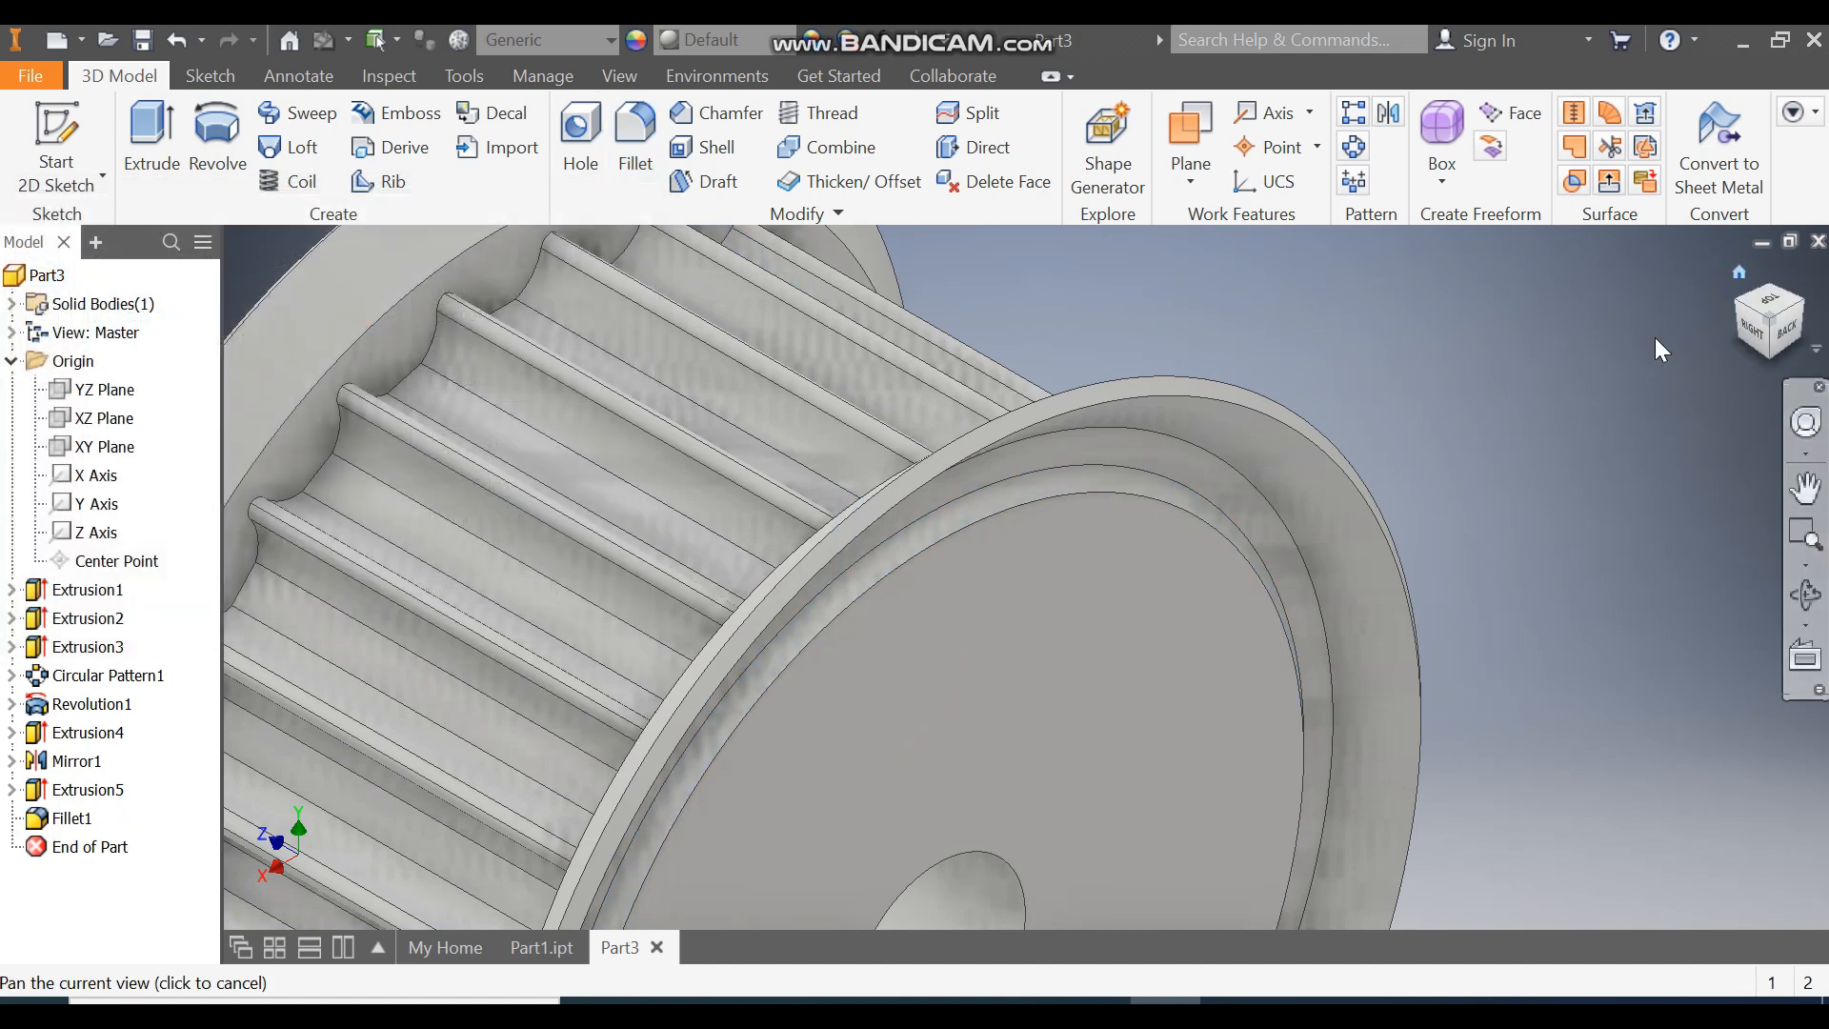
# Set up a 1 mm chamfer on the circular edge of the bore at the boss end face.
pyautogui.click(1738, 272)
pyautogui.scroll(5, 941, 592)
pyautogui.click(941, 585)
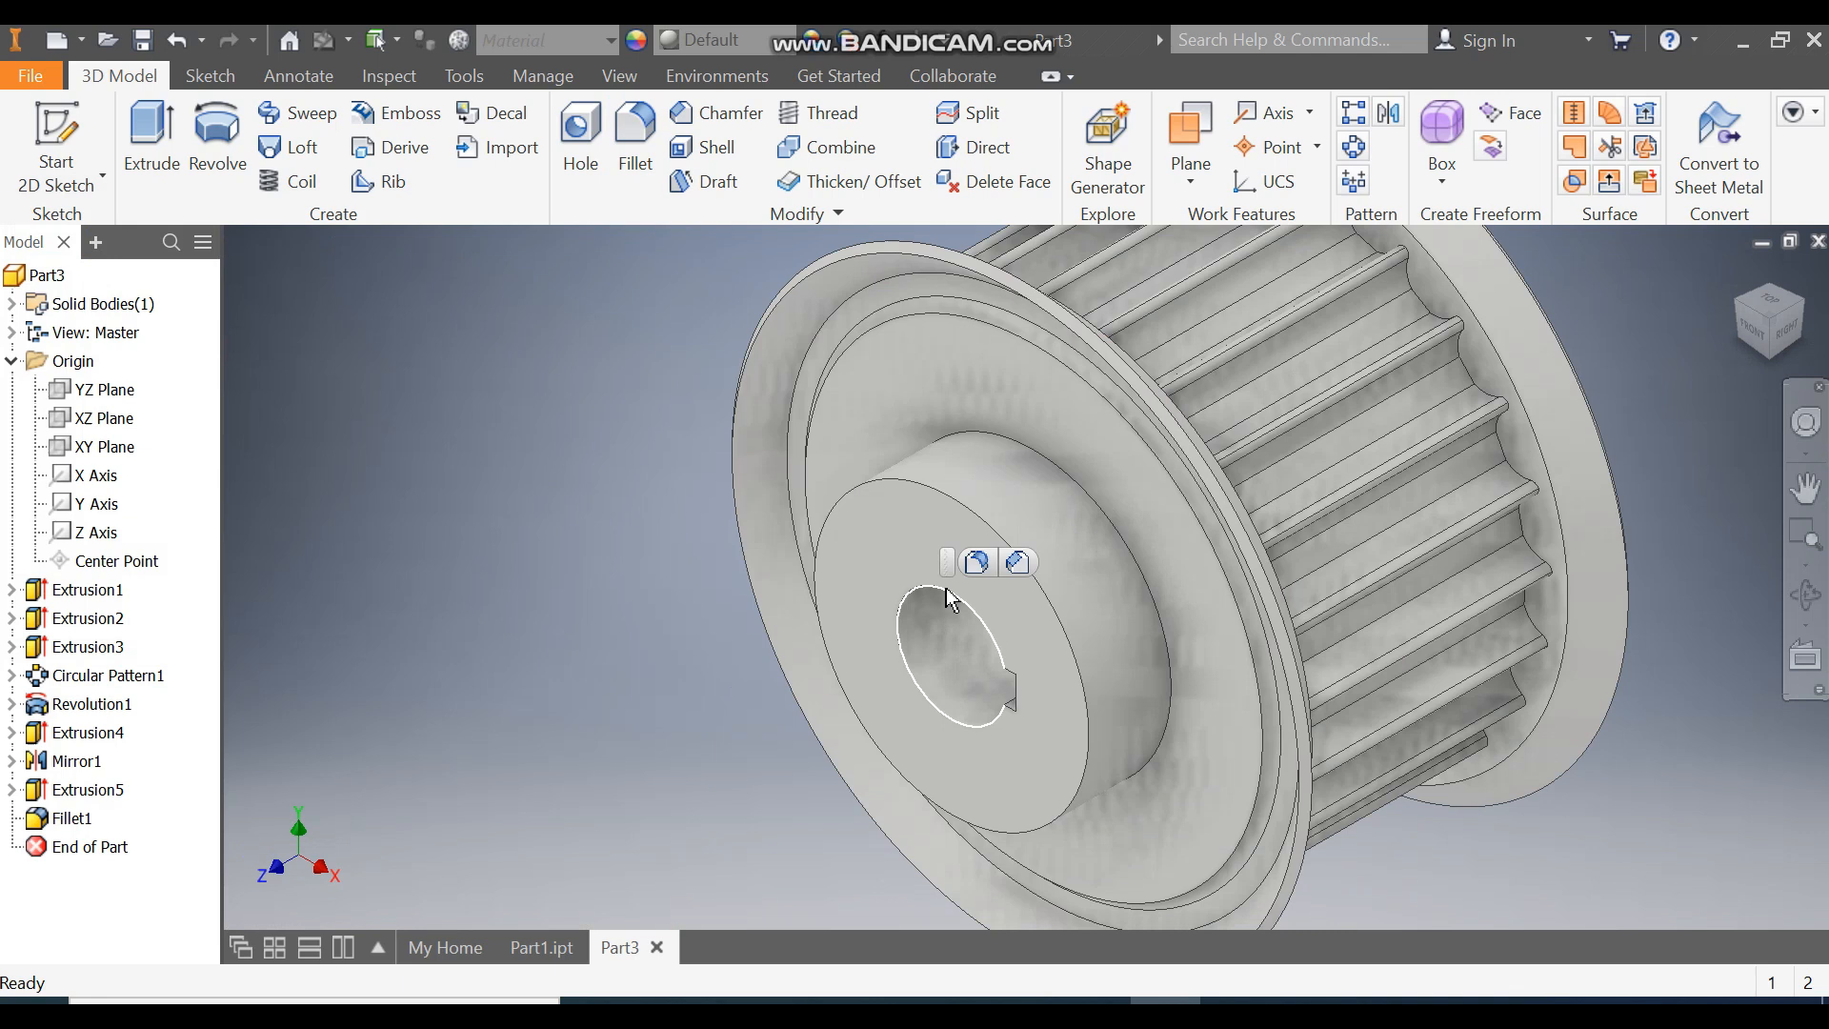
pyautogui.click(1017, 563)
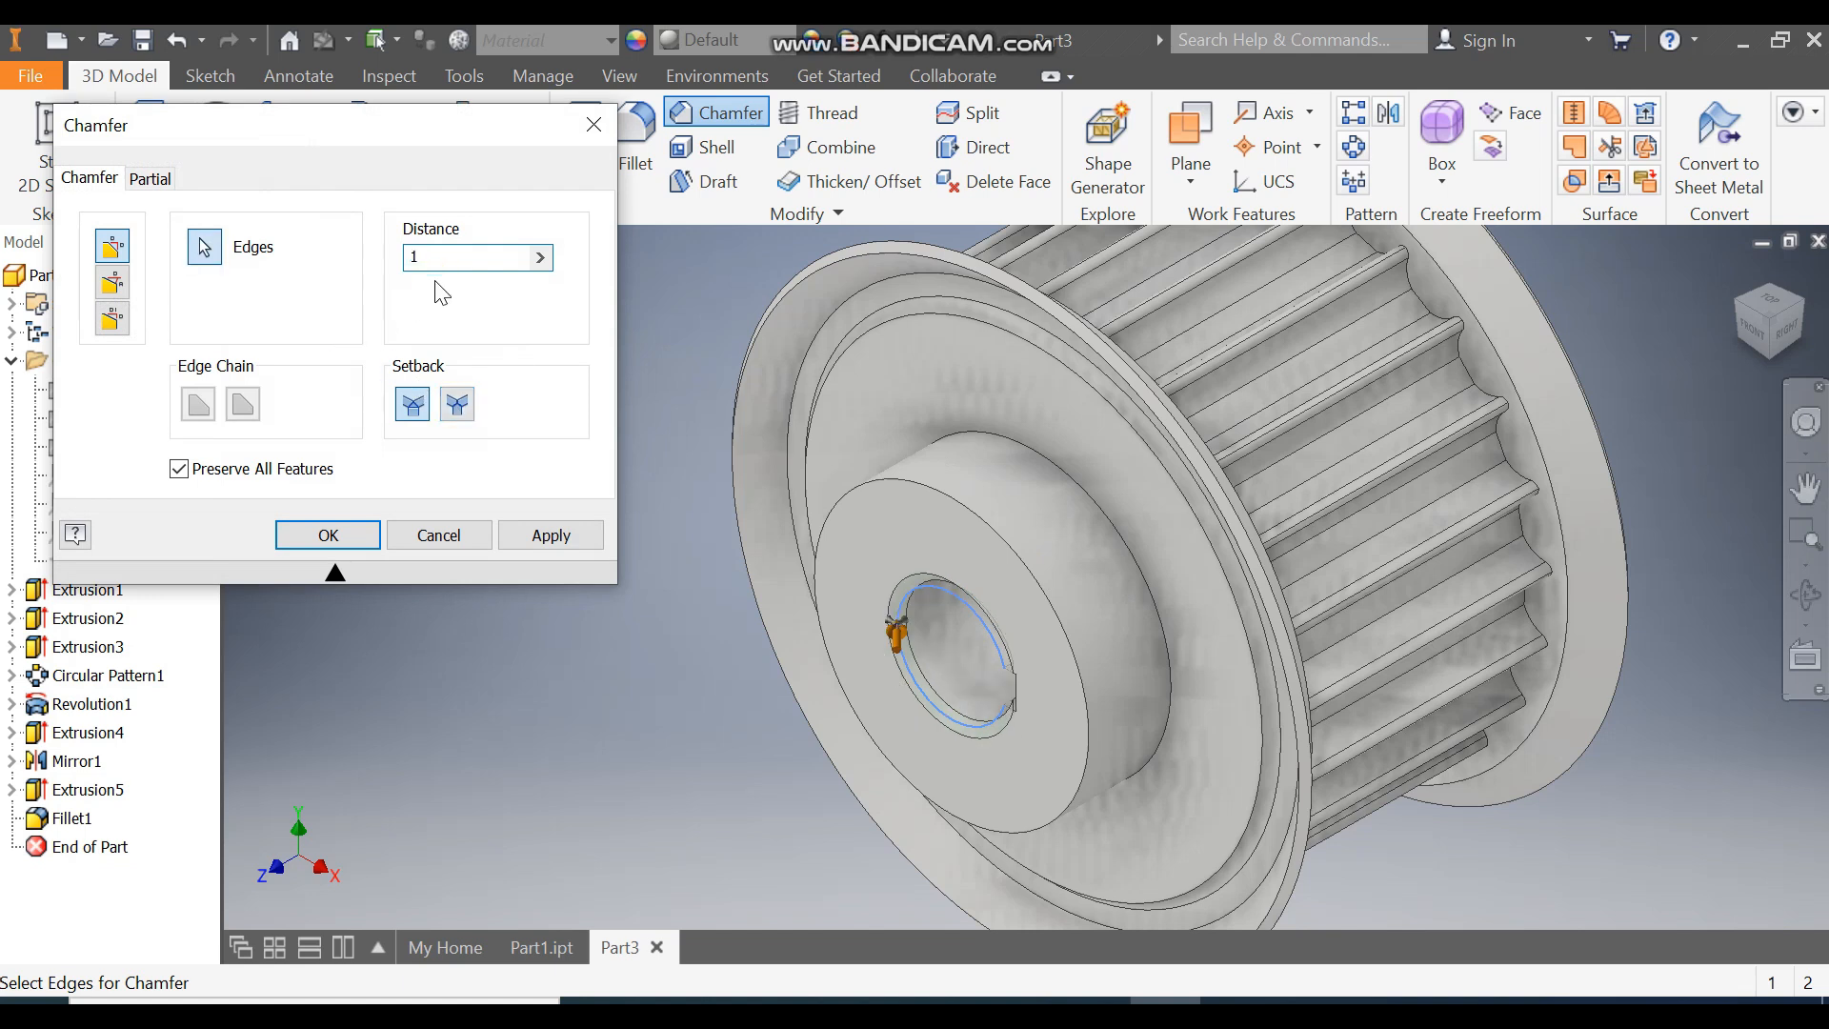
pyautogui.click(1016, 689)
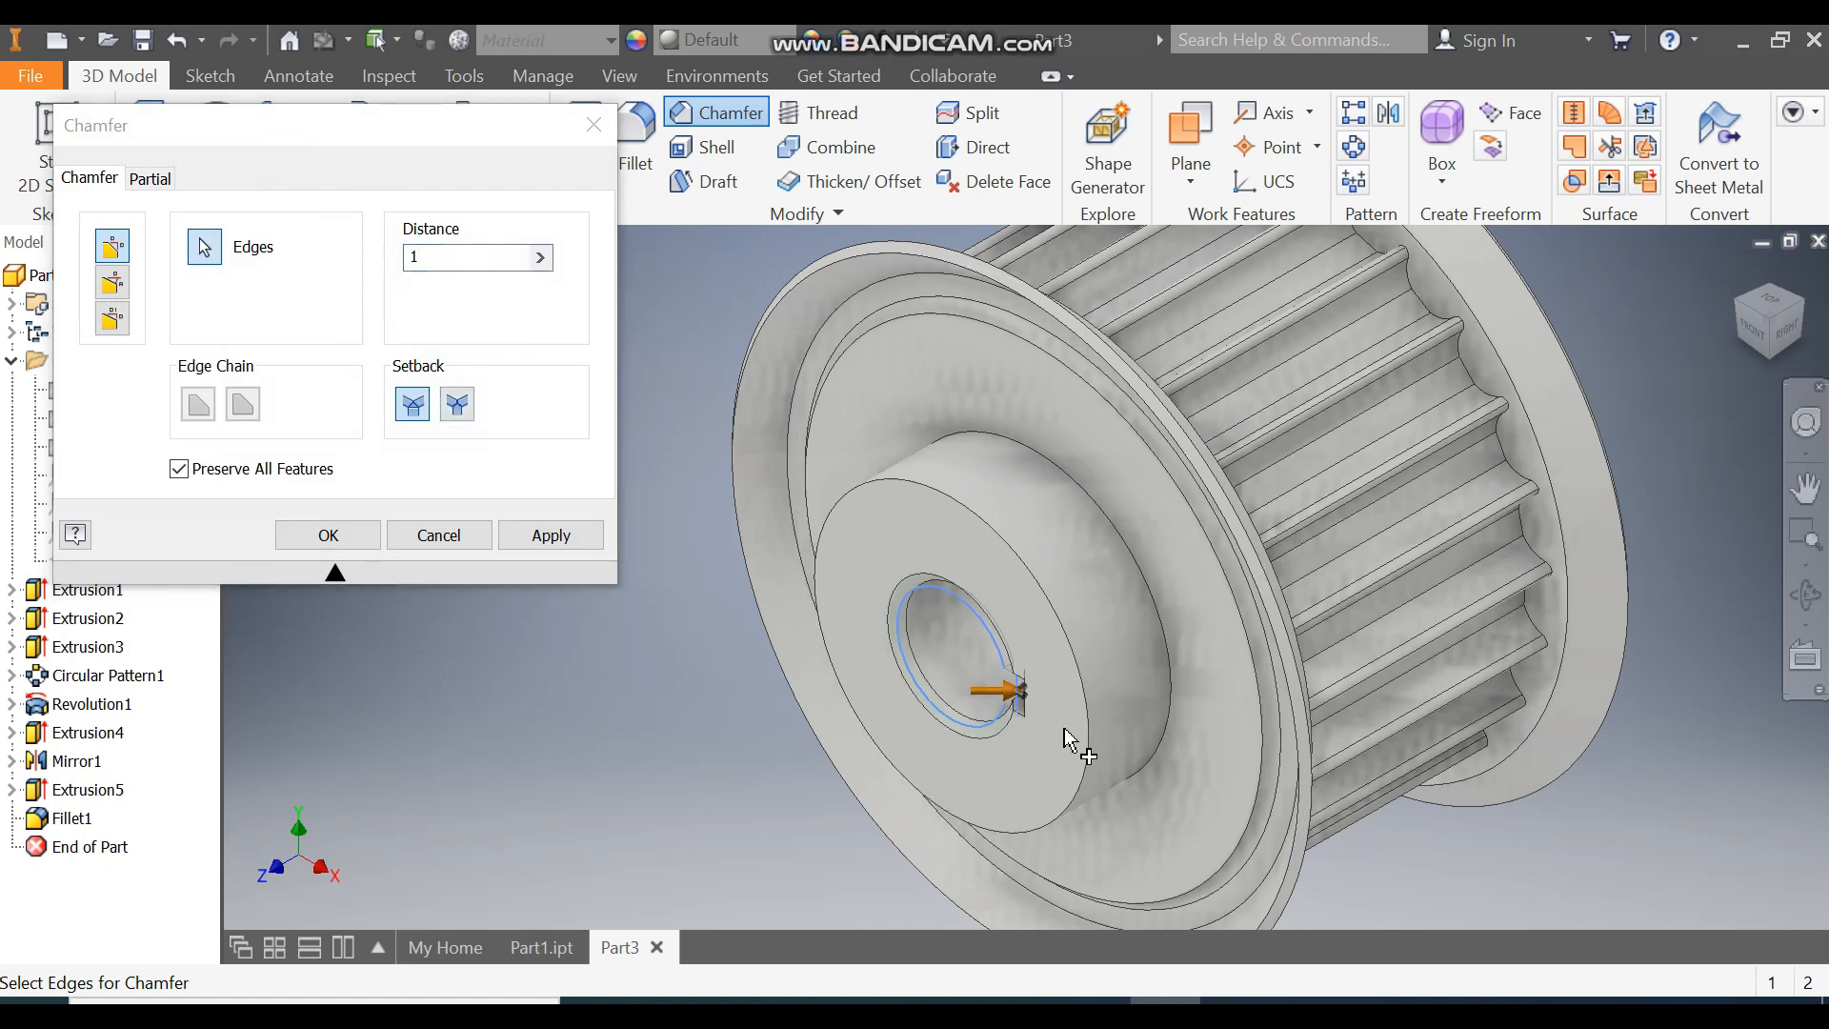
pyautogui.scroll(3, 1053, 762)
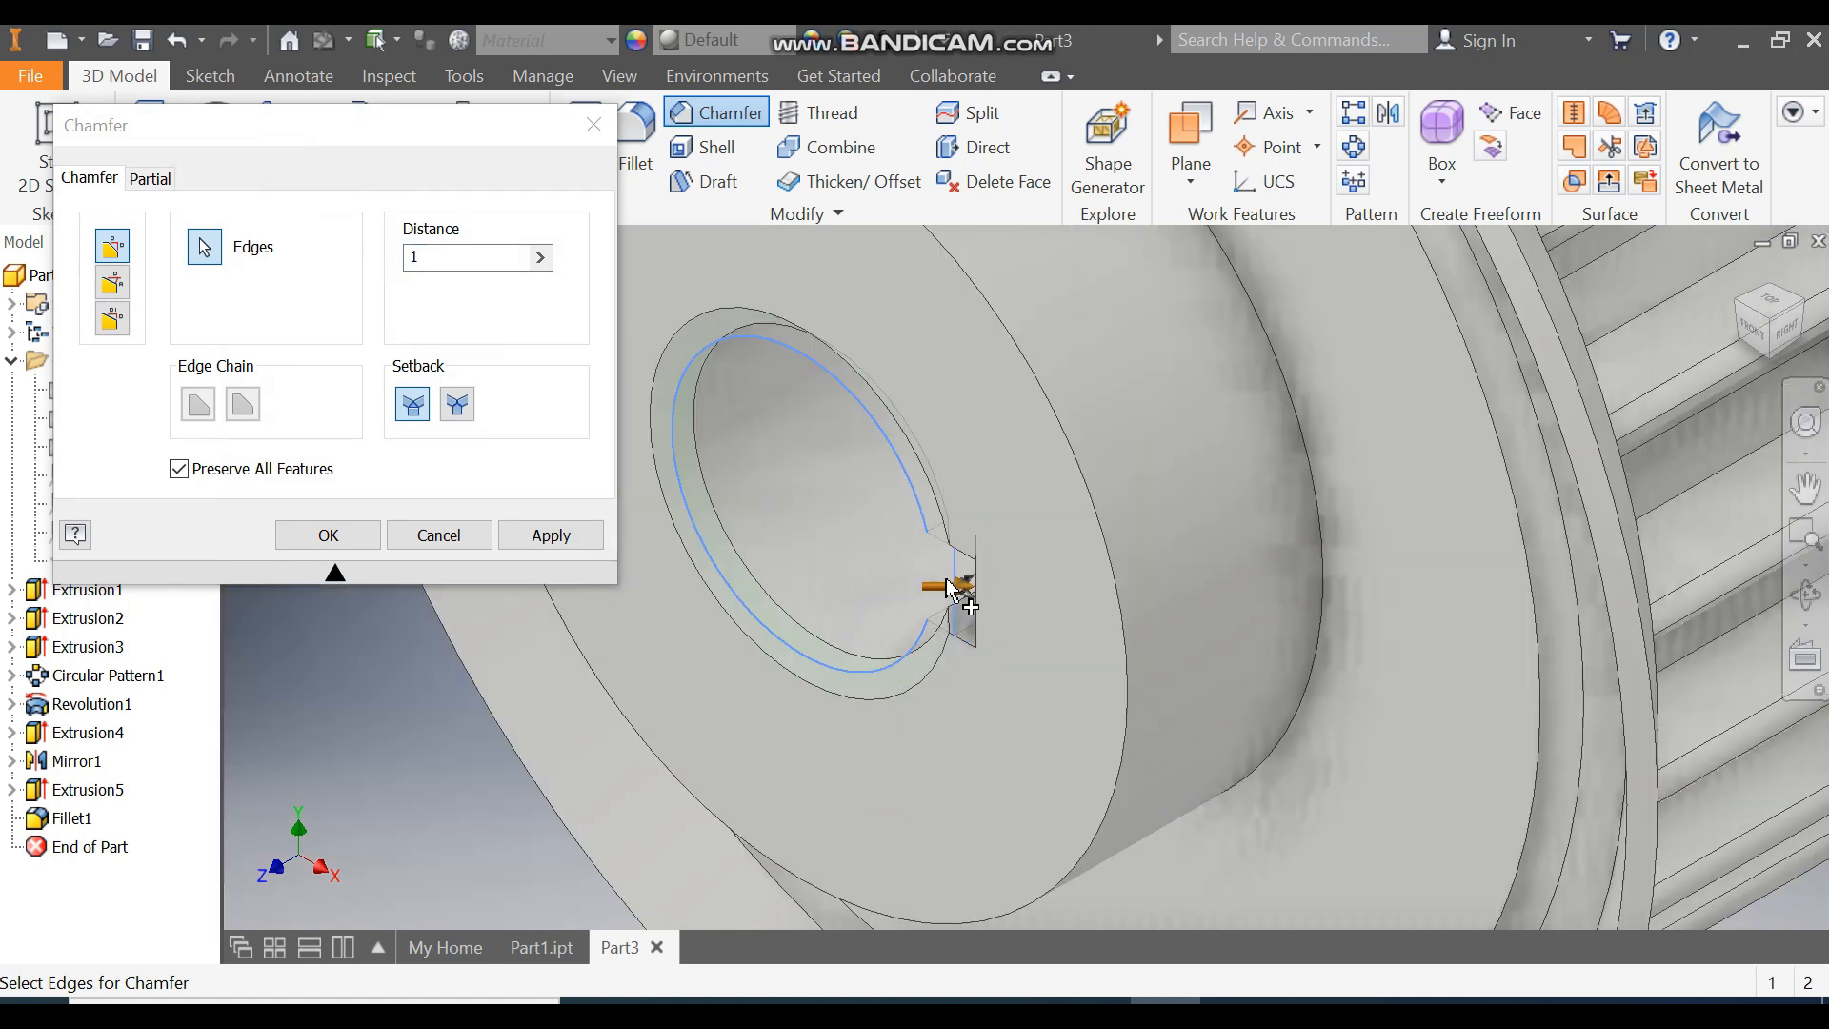
pyautogui.keyDown('shift'); pyautogui.moveTo(953, 583); pyautogui.dragTo(1031, 562, button='middle'); pyautogui.keyUp('shift')
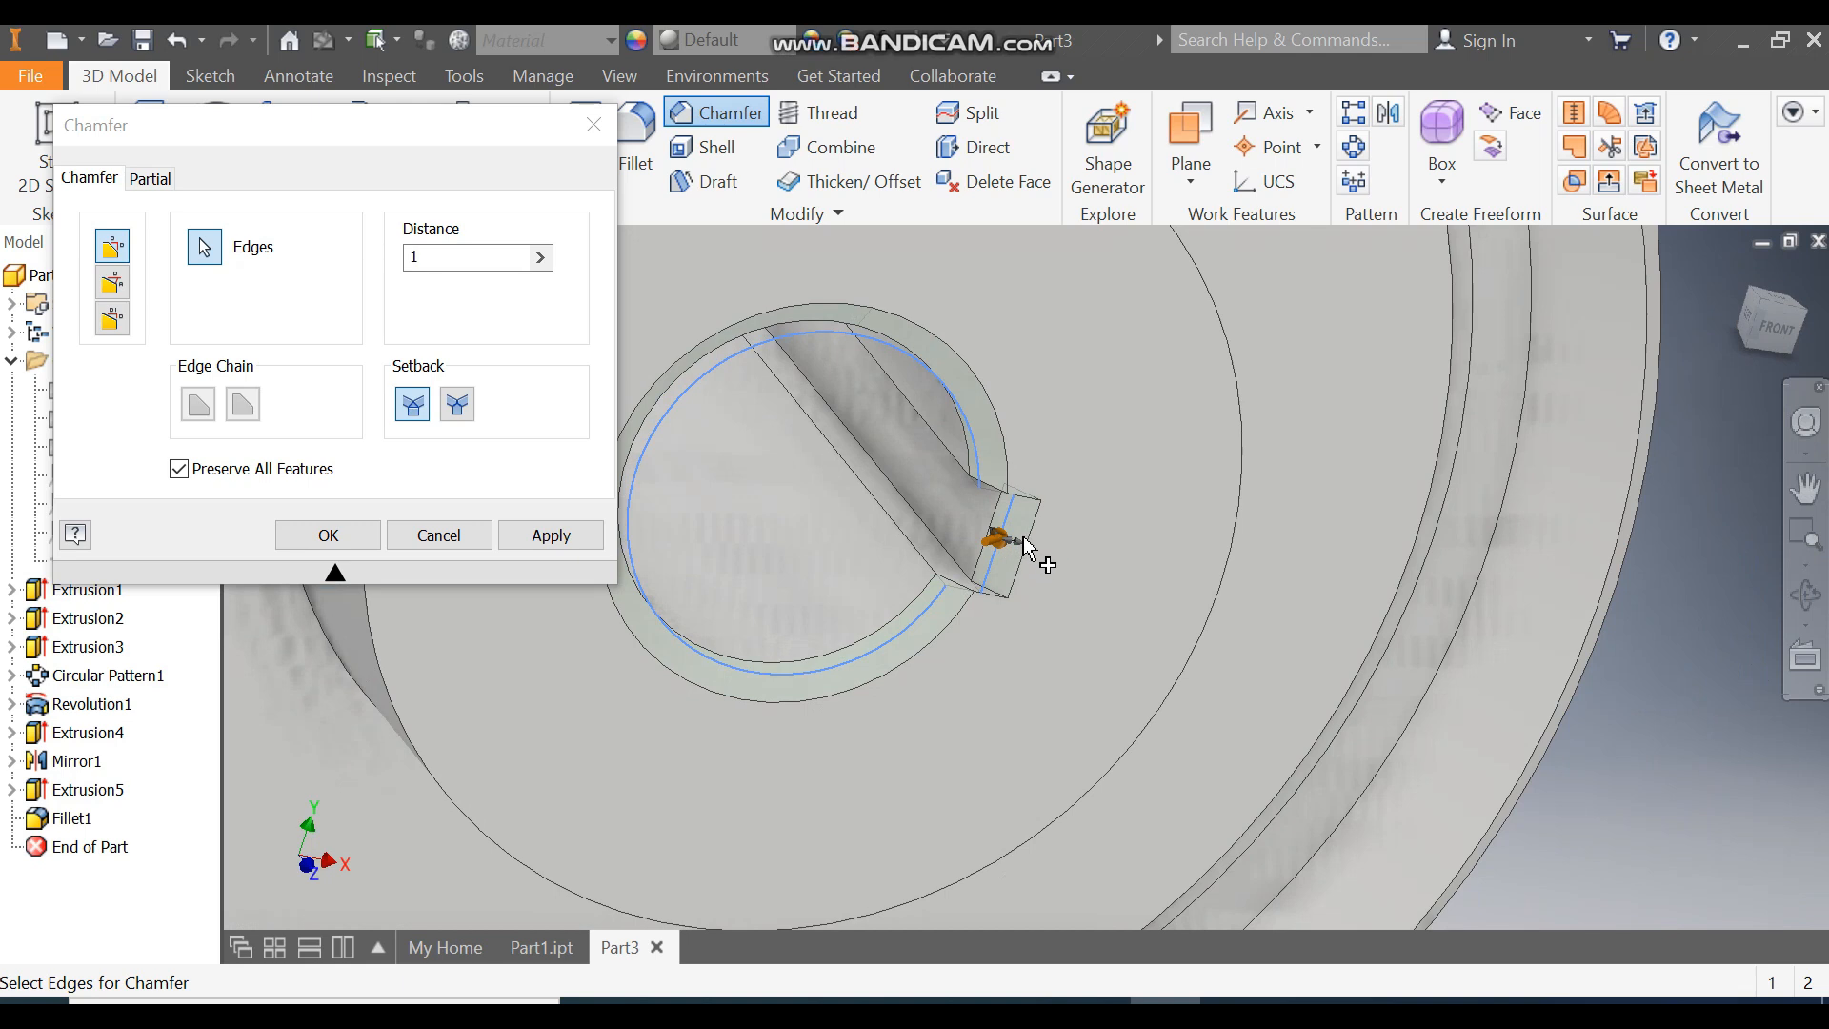
pyautogui.scroll(-3, 922, 498)
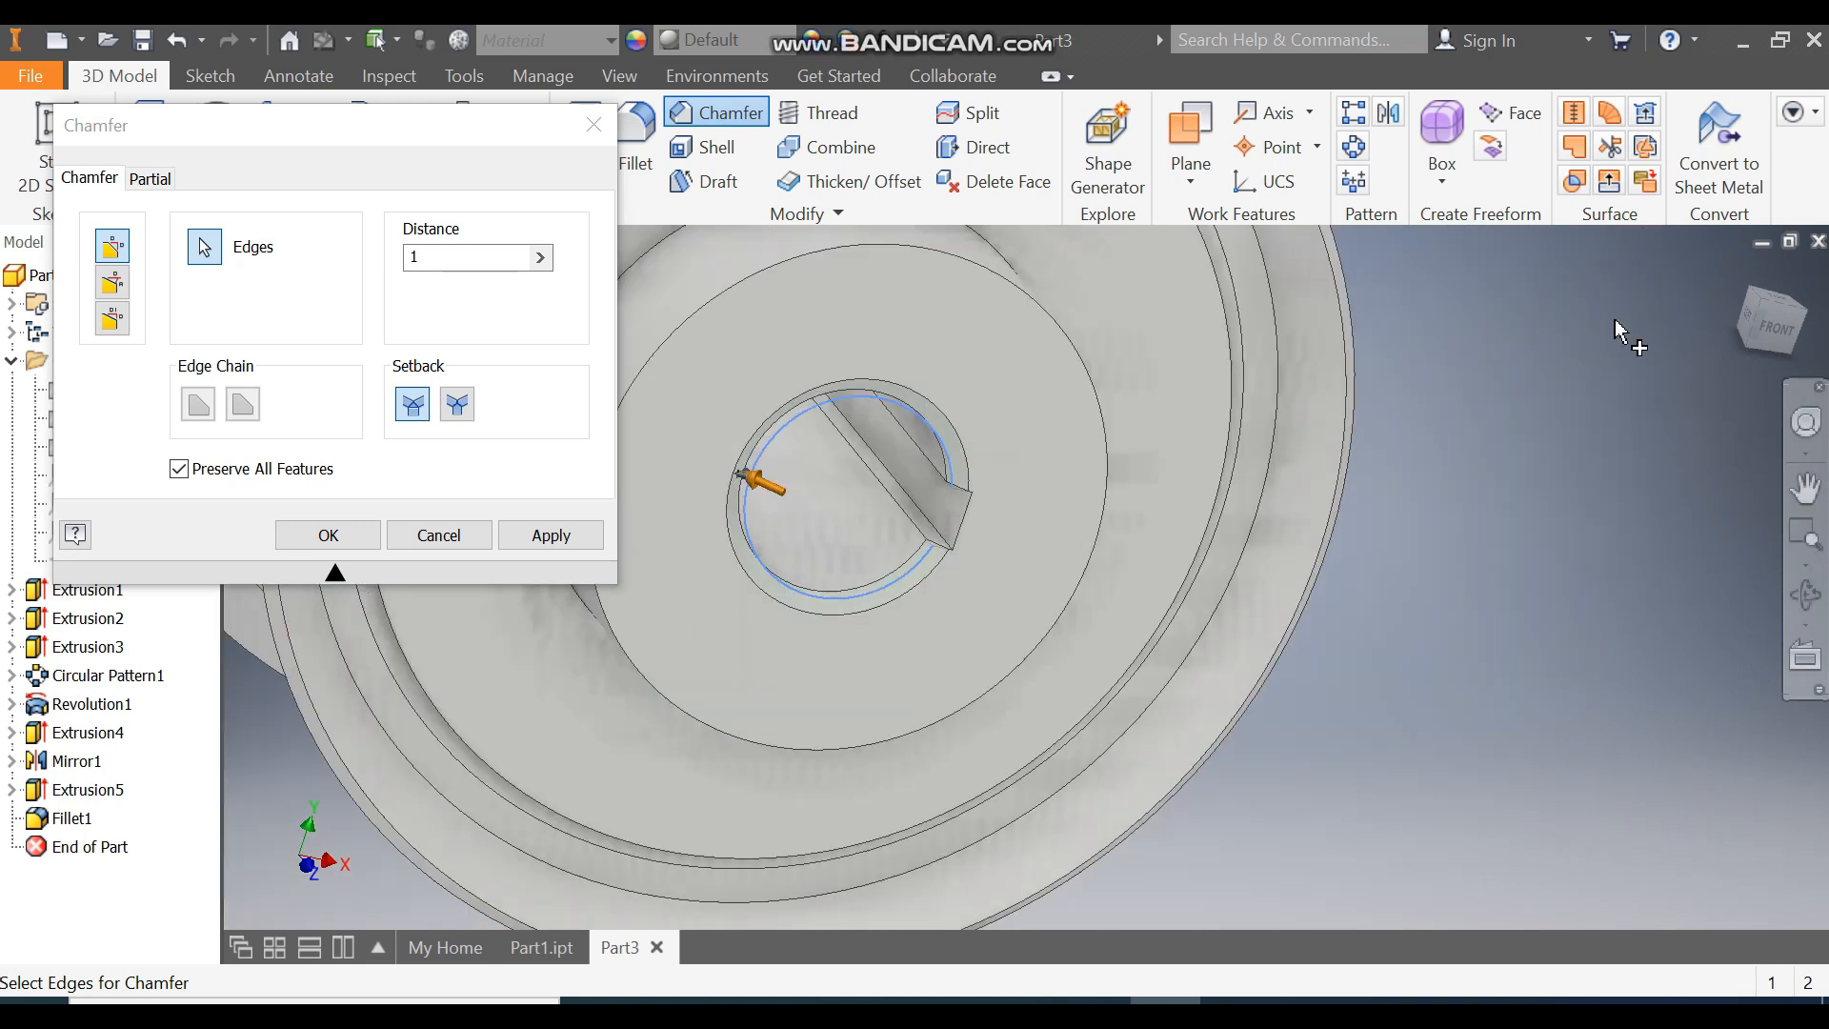
# Add the outer edge of the boss end face to the 1 mm chamfer and apply it.
pyautogui.click(1796, 303)
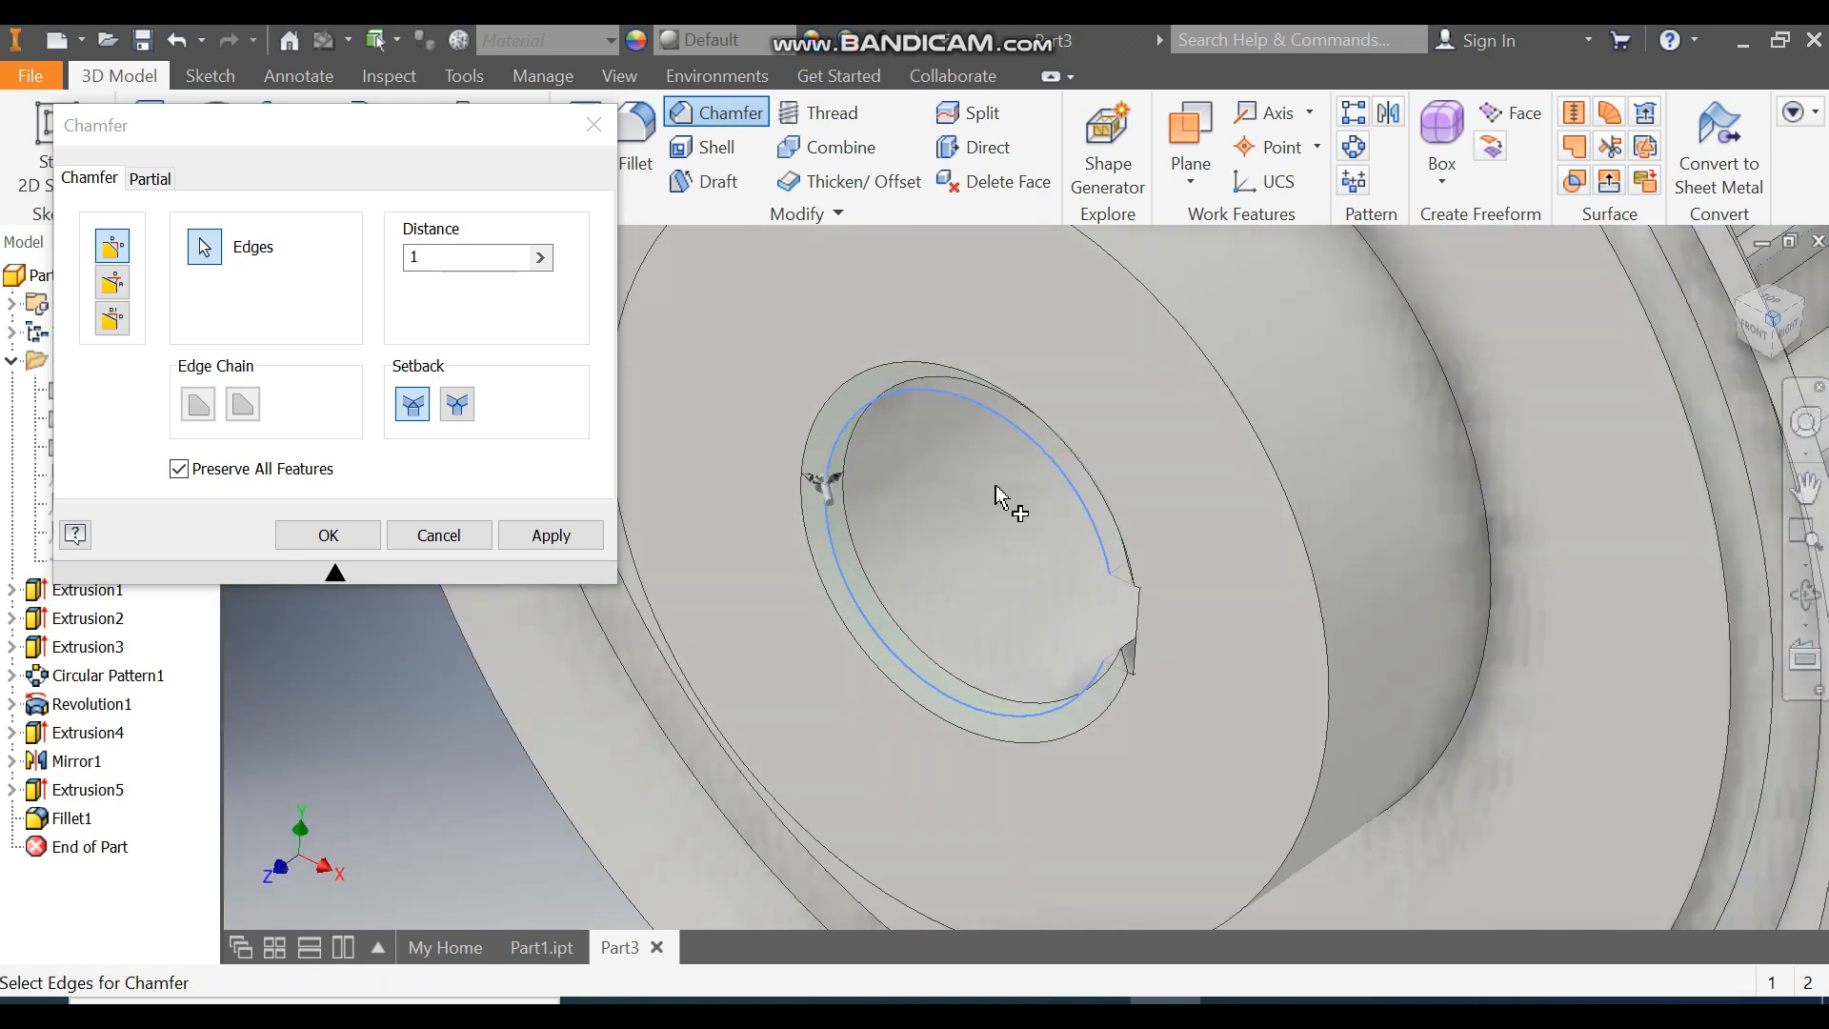
pyautogui.click(1095, 481)
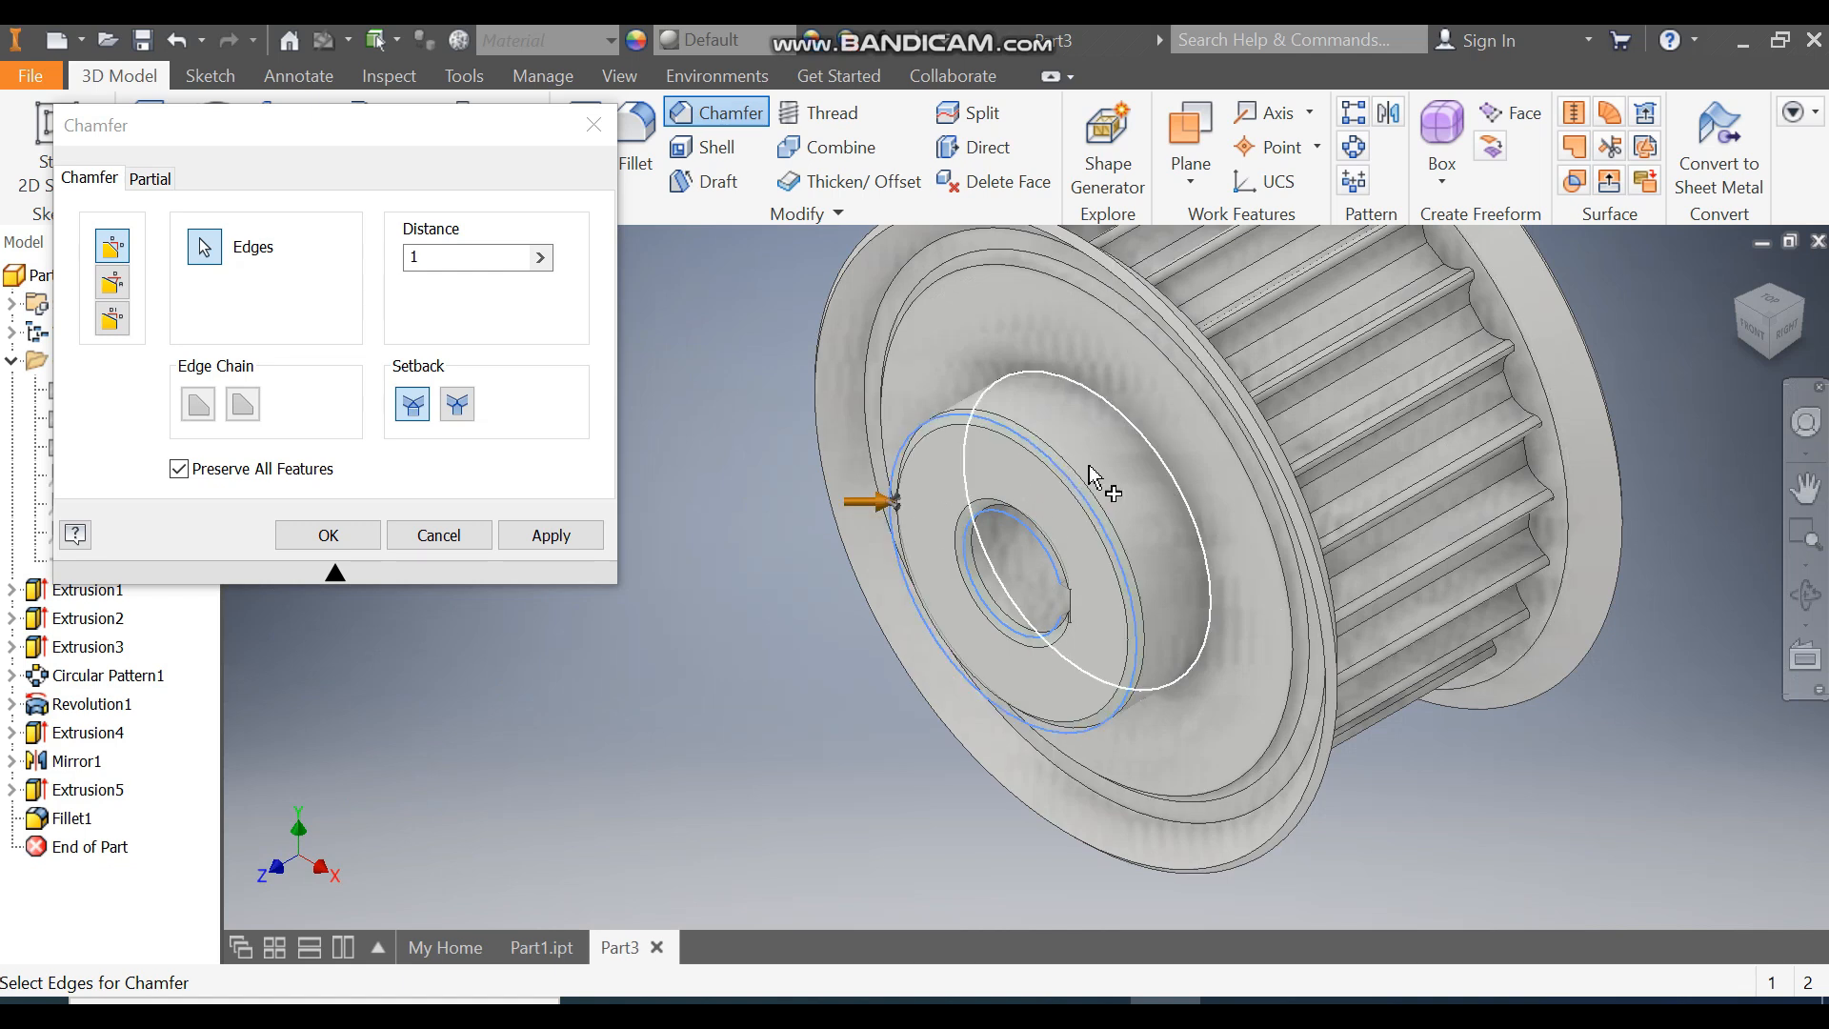
pyautogui.scroll(-2, 962, 476)
pyautogui.click(329, 534)
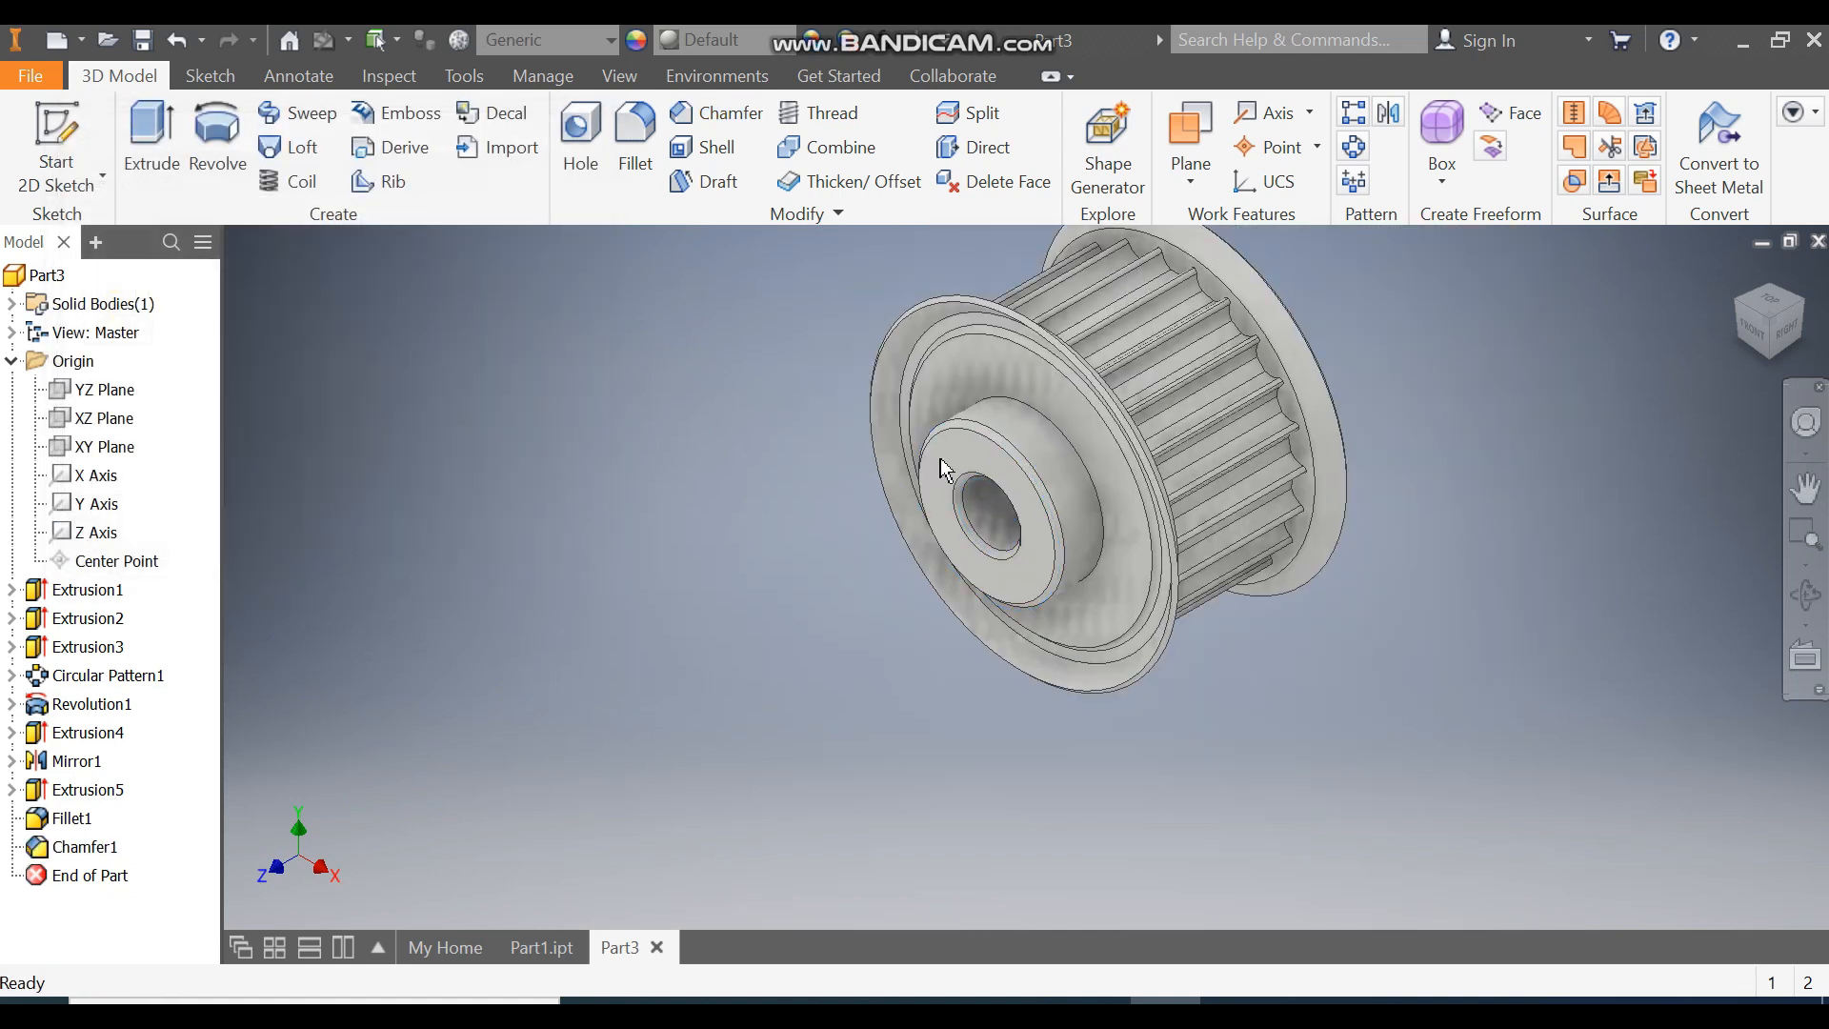
# Change the pulley's appearance to Semi-Polished.
pyautogui.moveTo(1507, 434); pyautogui.dragTo(1473, 429, button='middle')
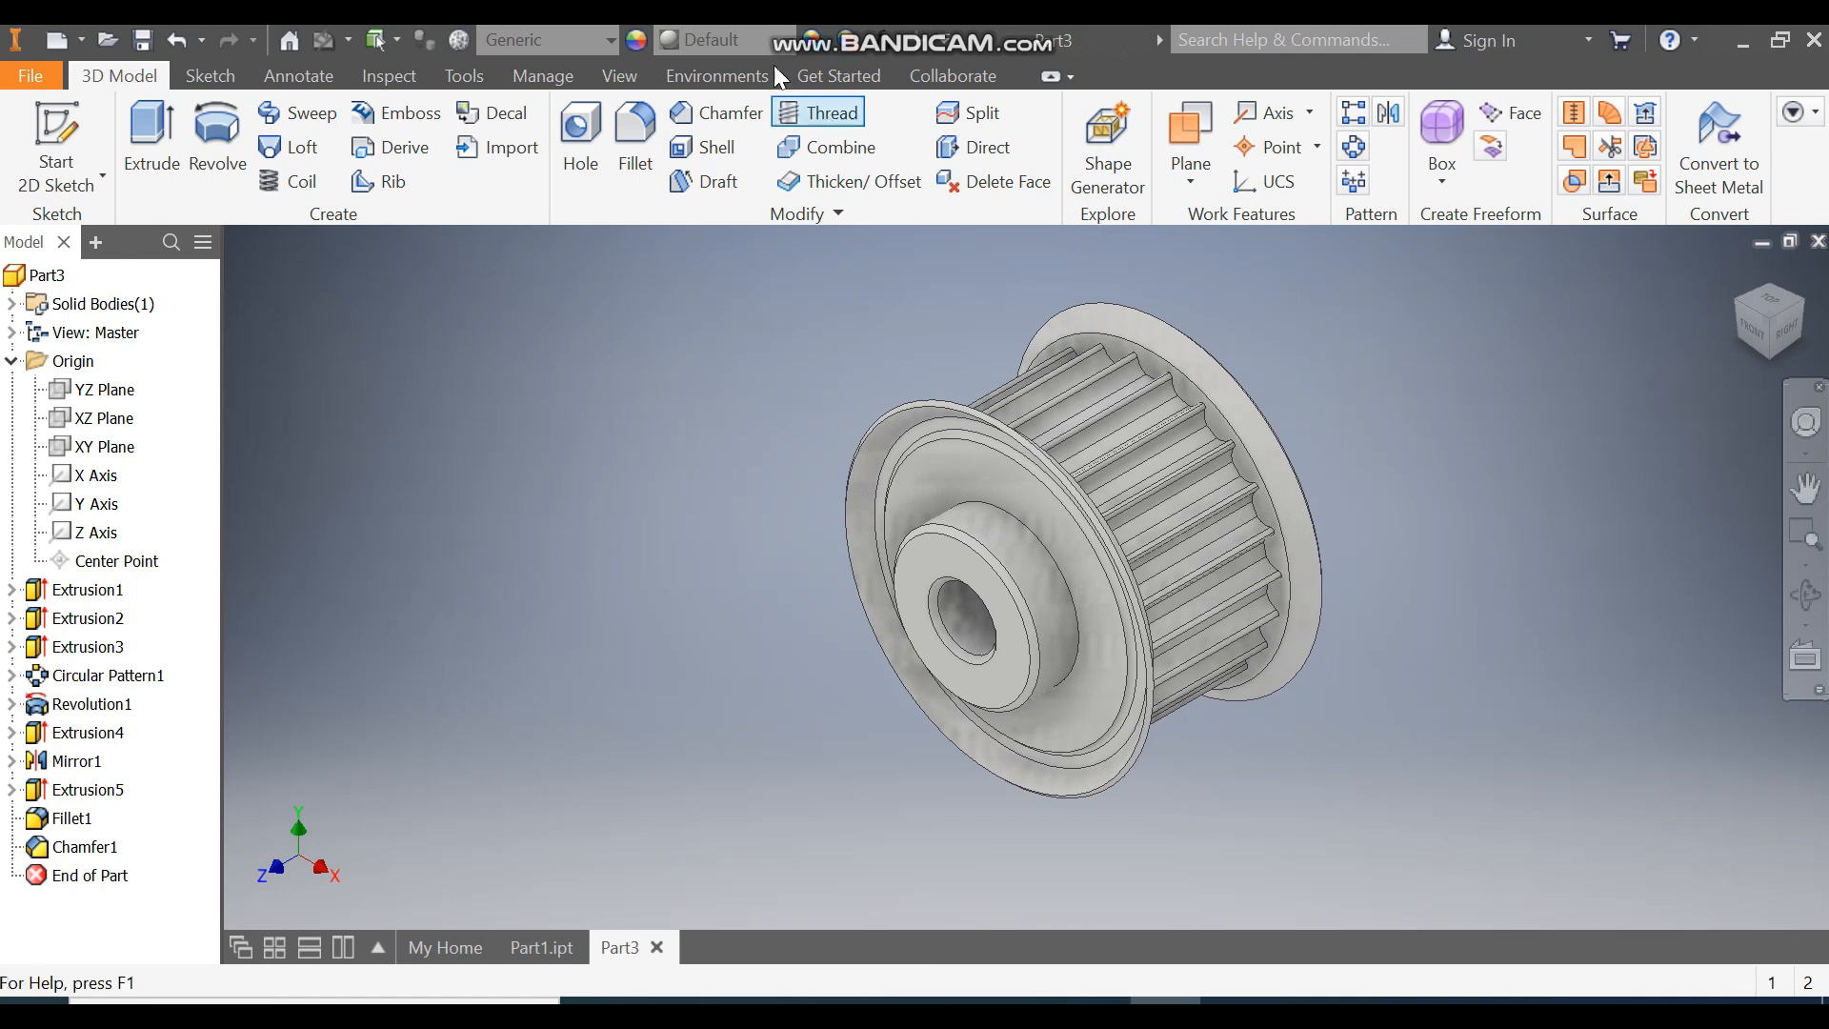
pyautogui.click(720, 38)
pyautogui.scroll(-15, 792, 448)
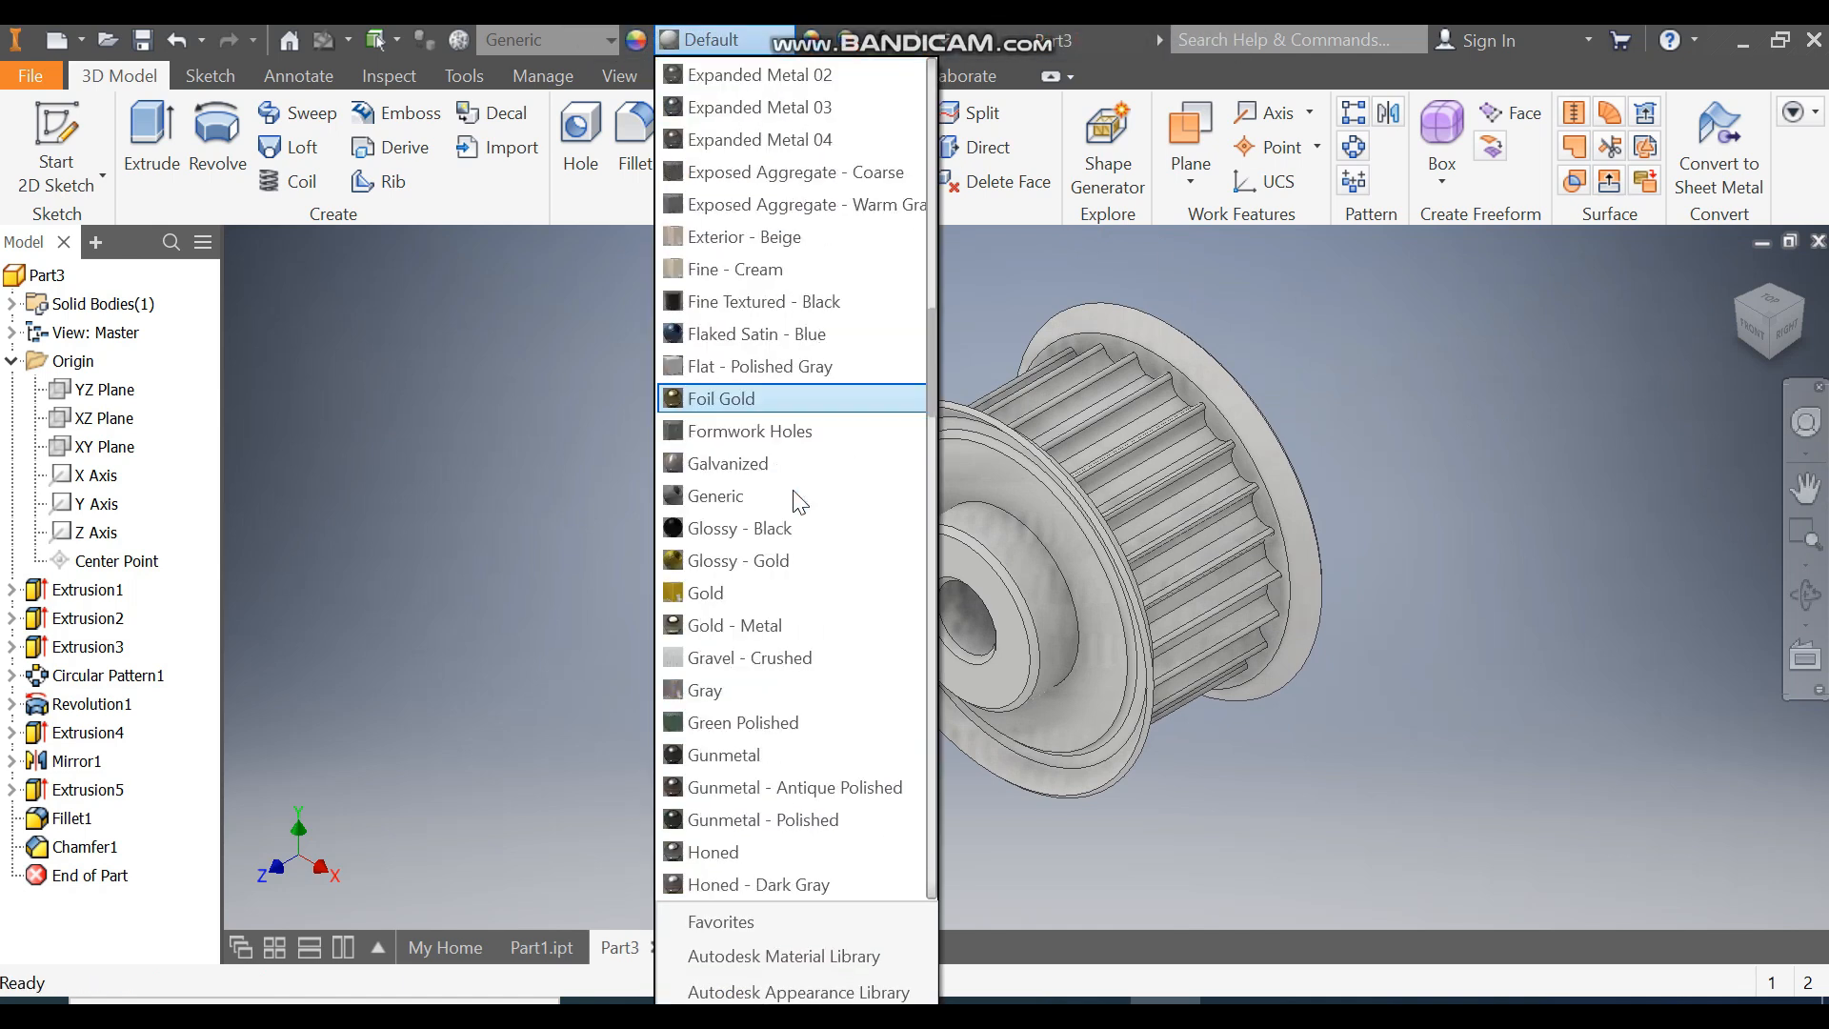
pyautogui.scroll(-1, 798, 502)
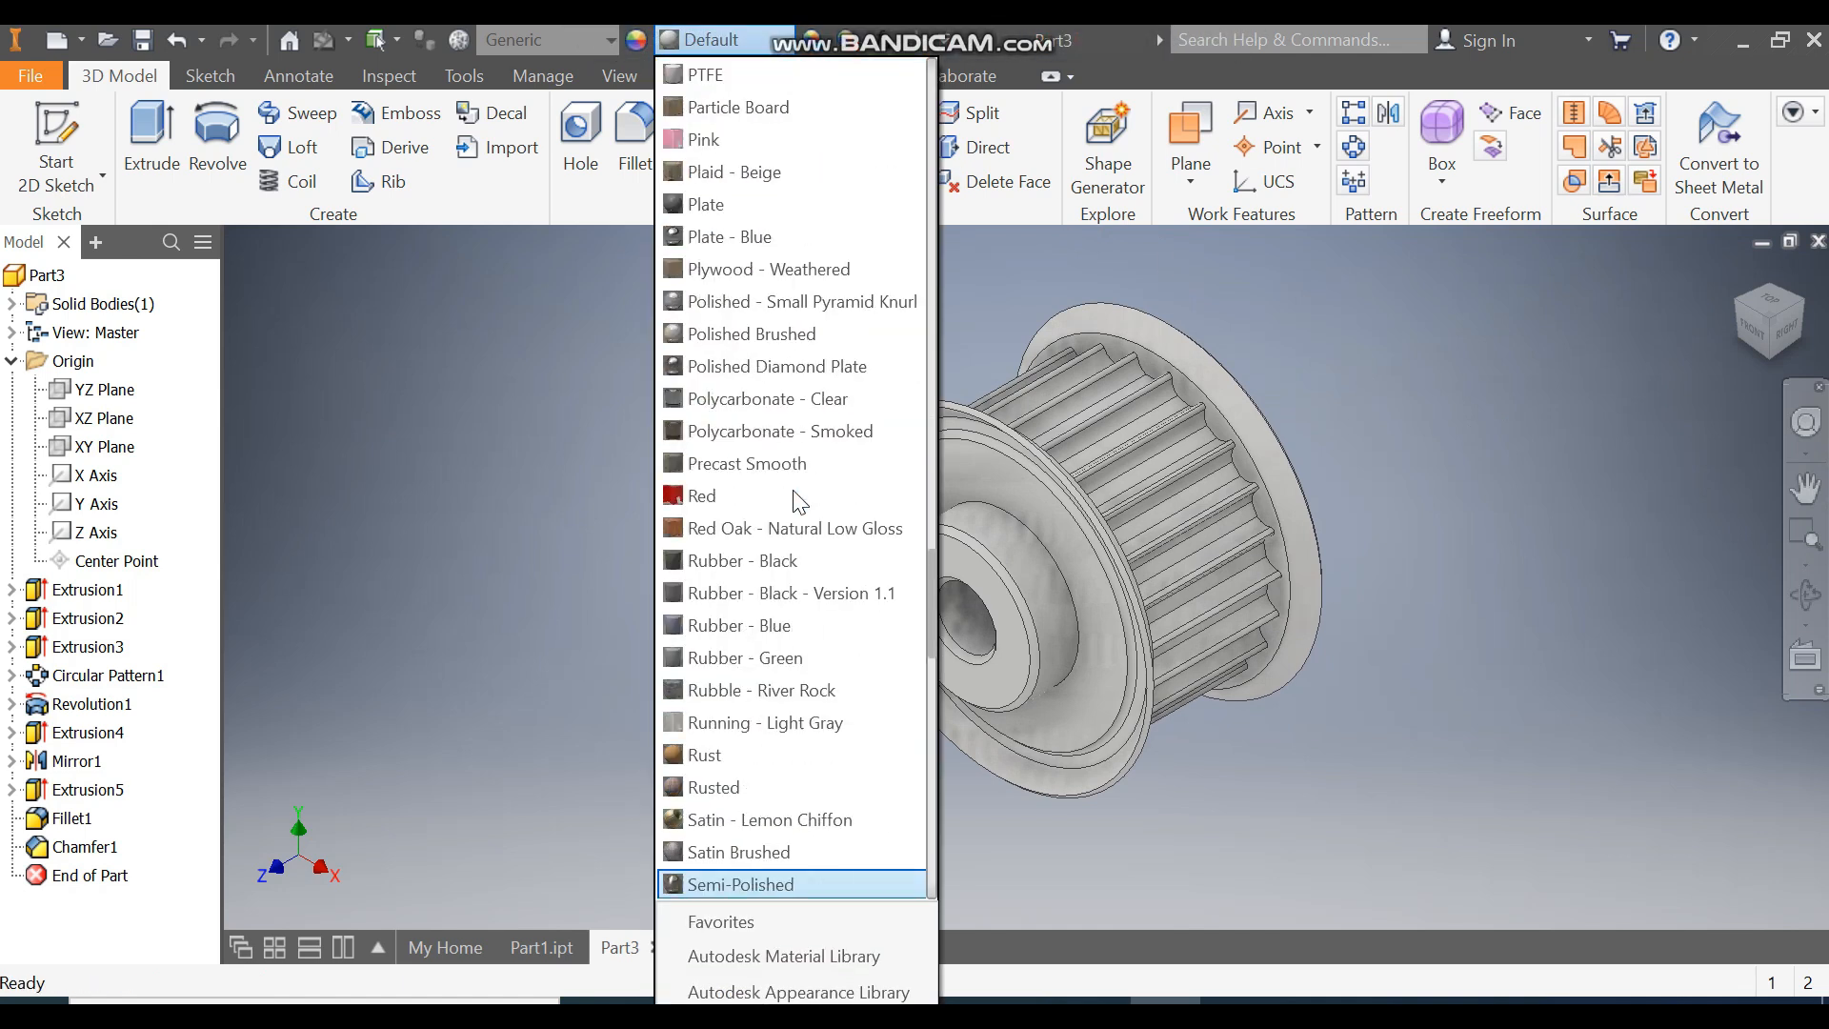
pyautogui.press('Return')
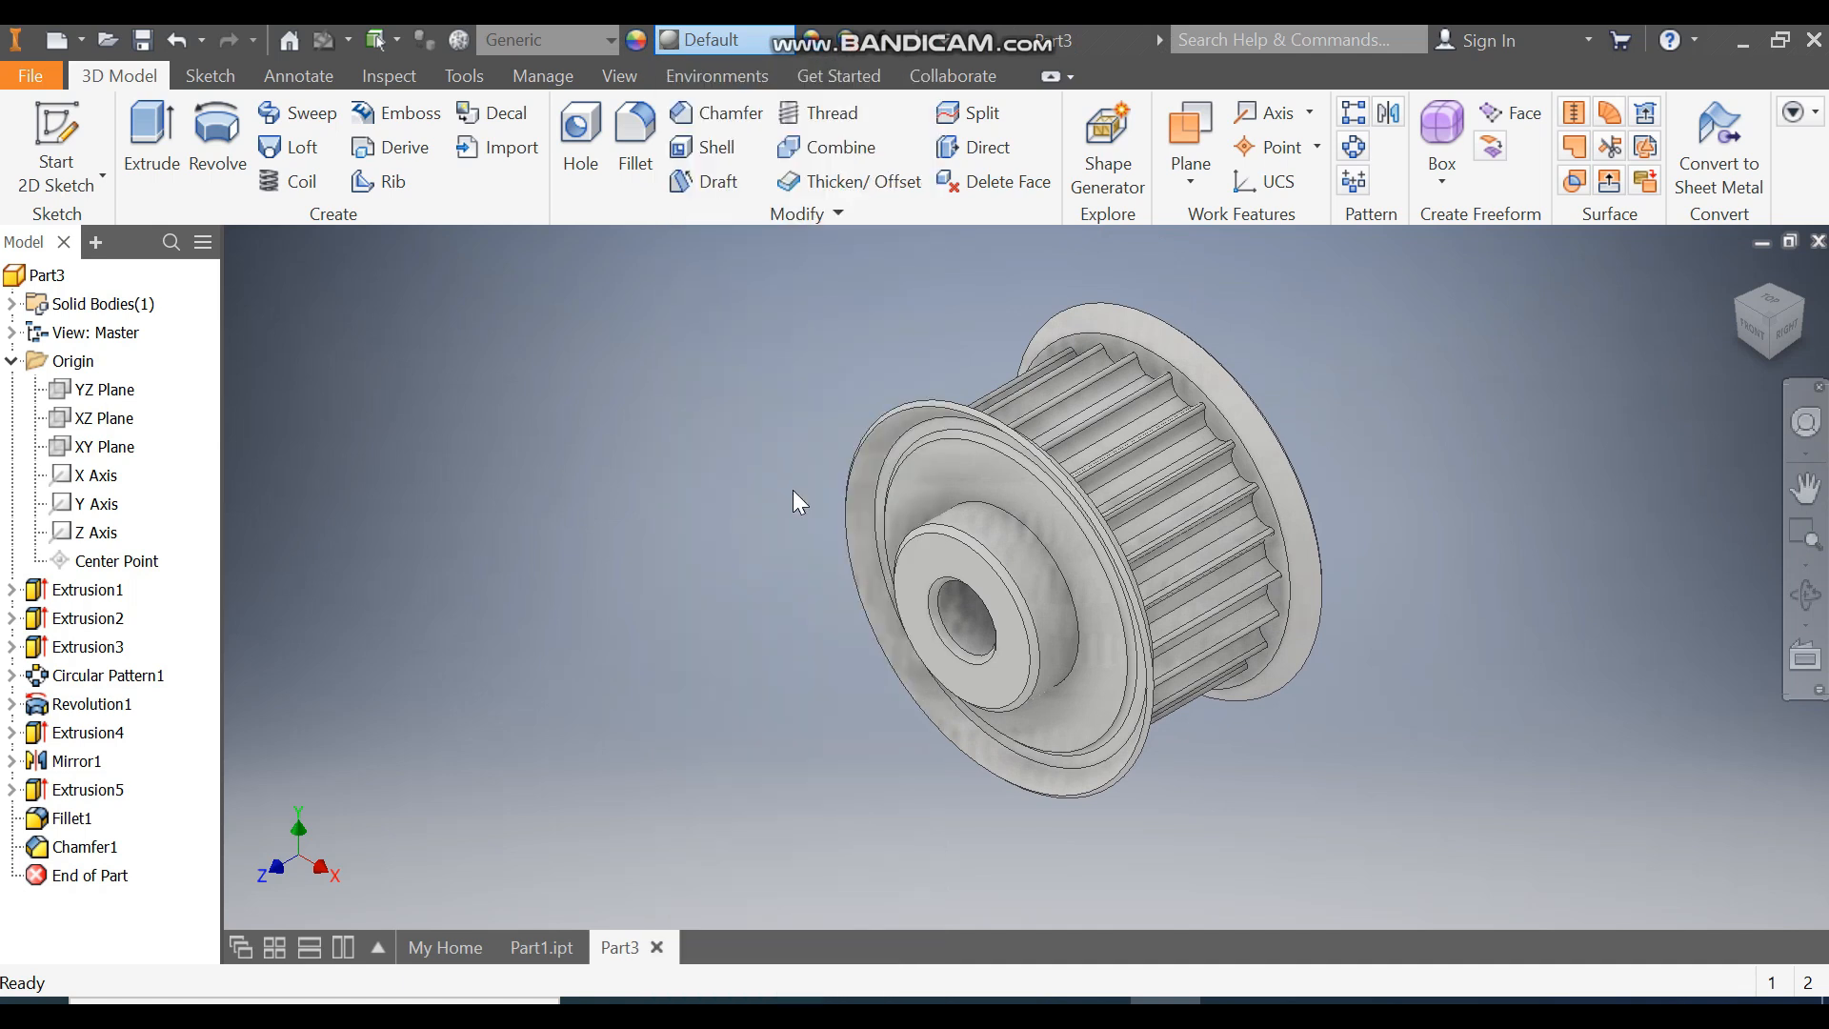
pyautogui.scroll(-1, 1202, 675)
pyautogui.moveTo(1202, 674); pyautogui.dragTo(1145, 699, button='middle')
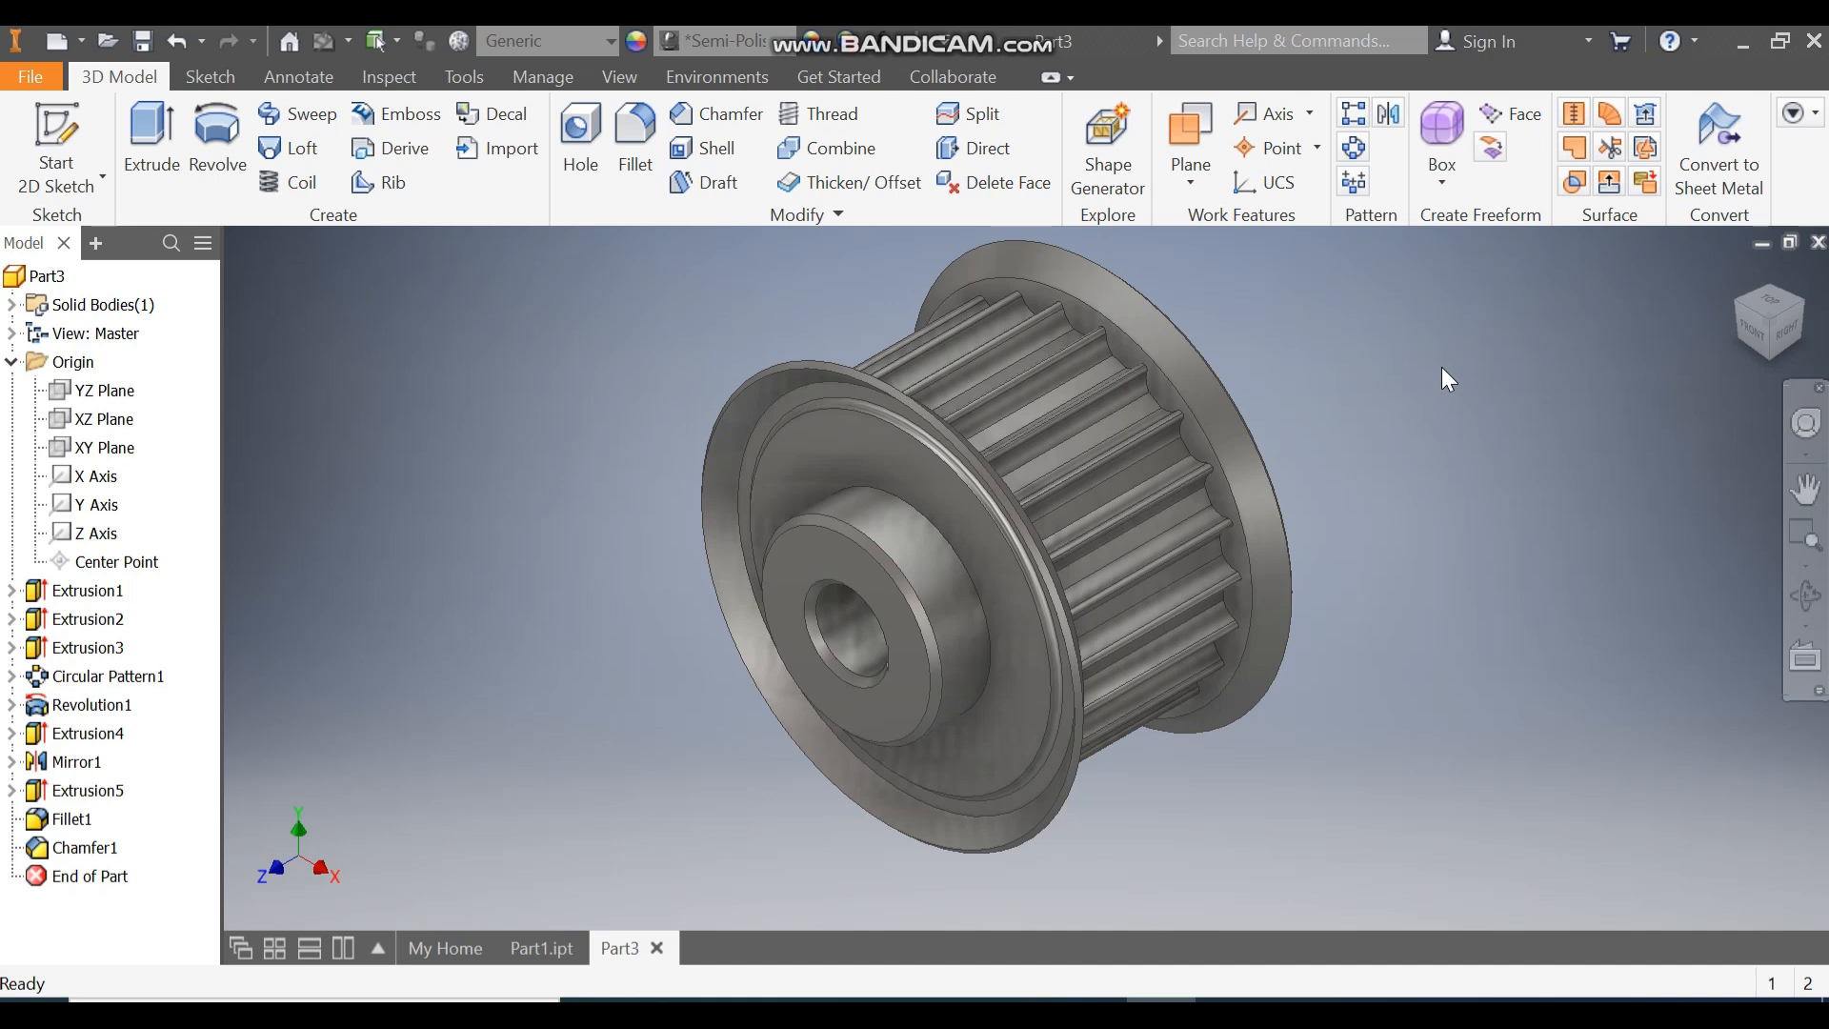